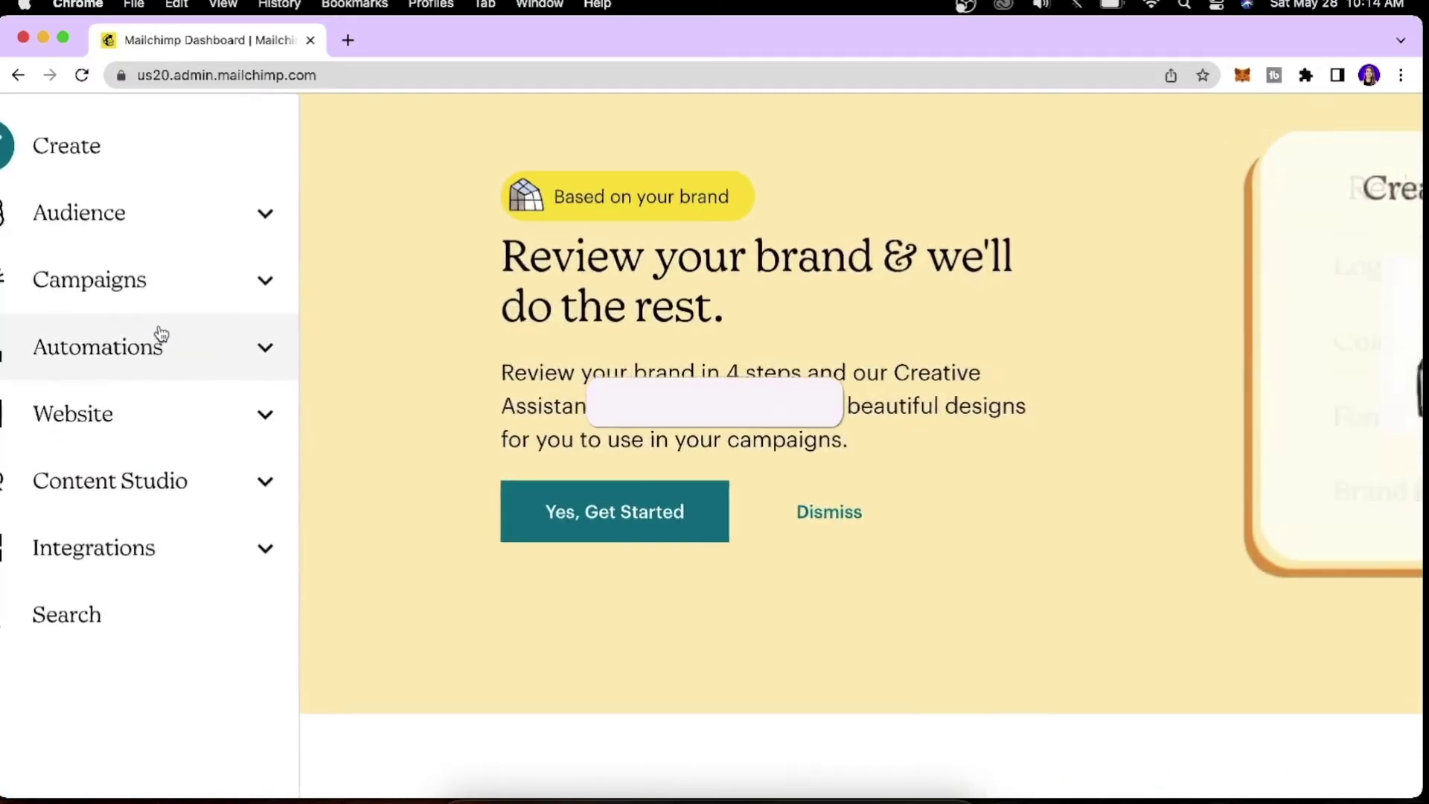
Go to Automations and open the Classic Automations email creator.
{"action": "left_click", "coordinate": [146, 357]}
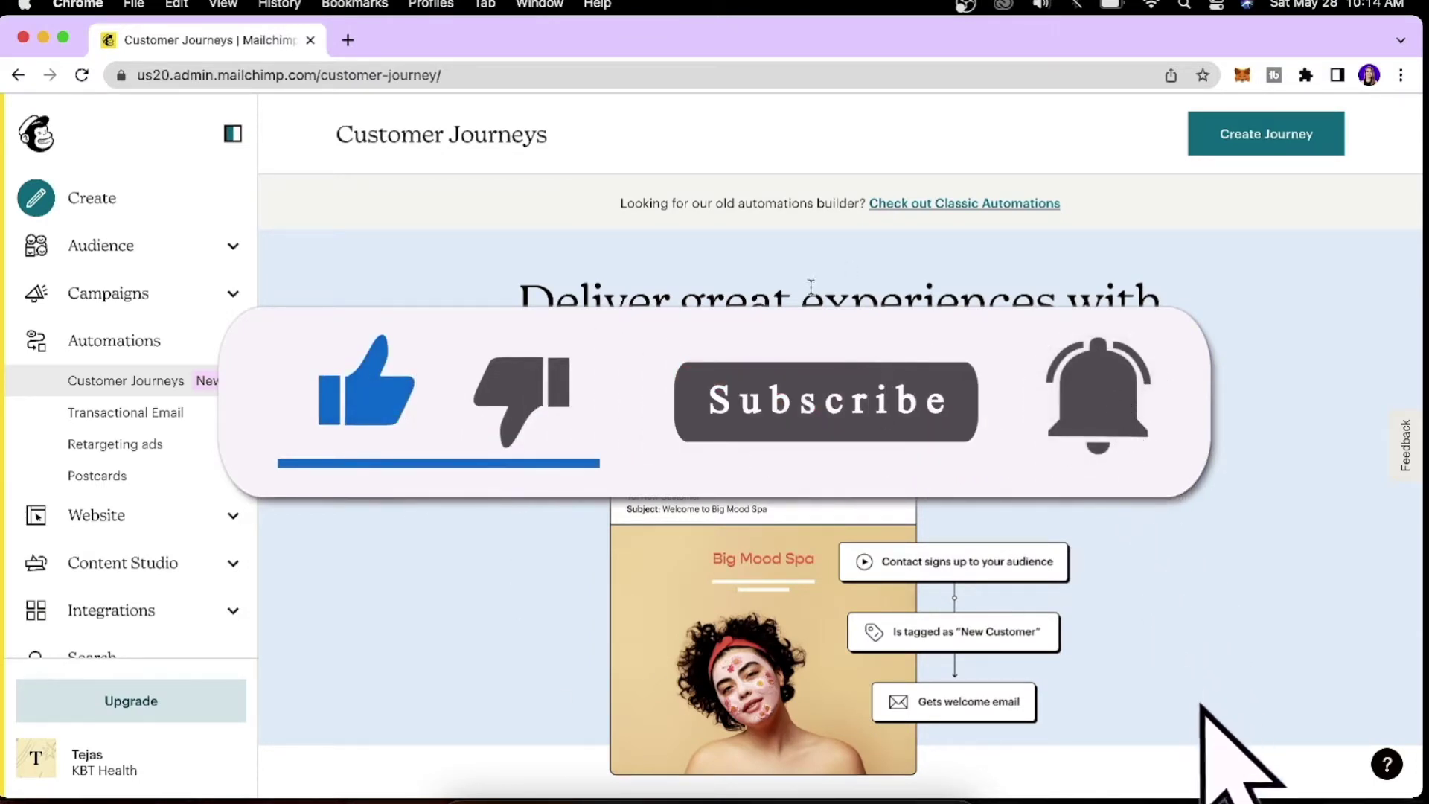
{"action": "left_click", "coordinate": [1017, 207]}
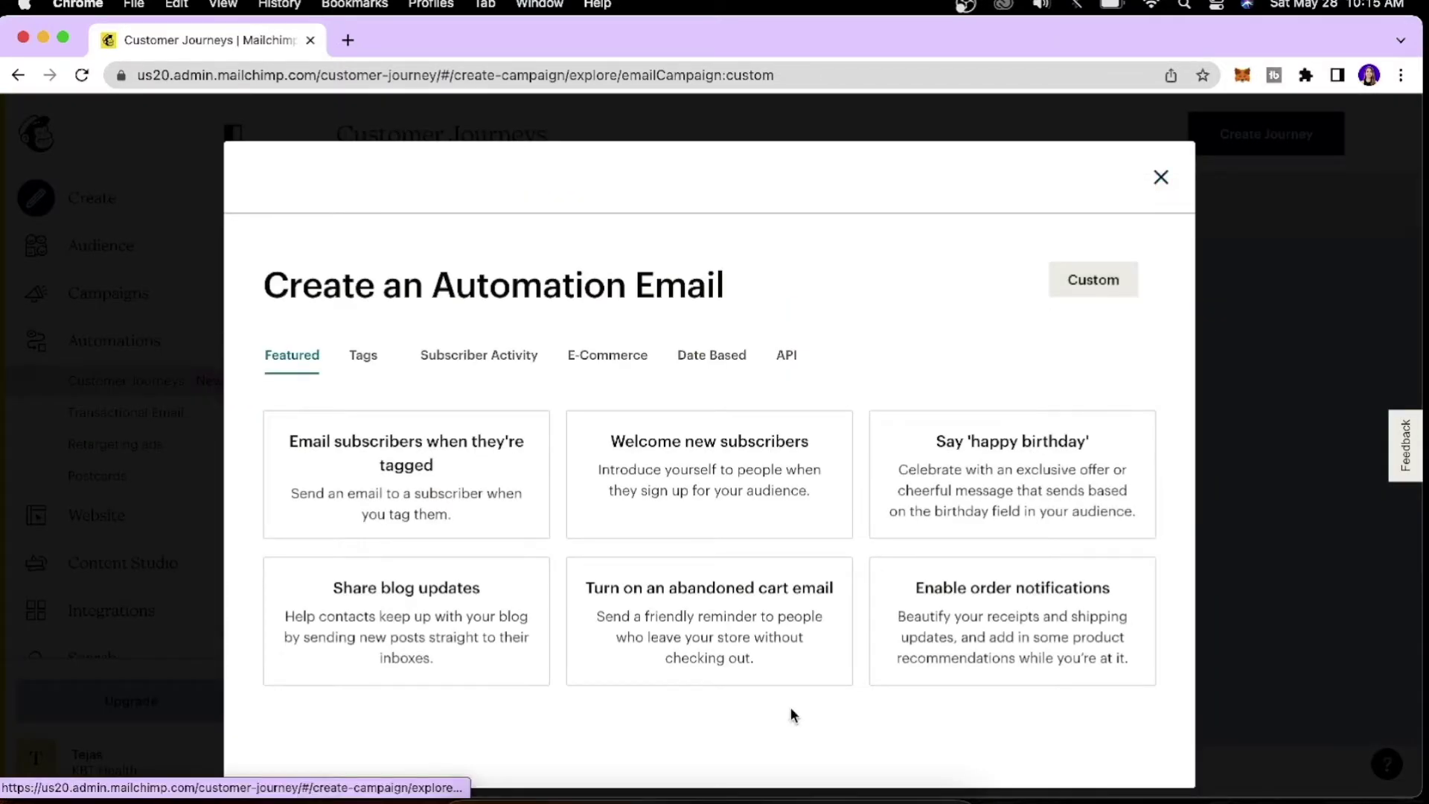
Choose the abandoned cart email, name it 'Abandon Cart - Test 1', pick the KBTHealth store, and begin.
{"action": "left_click", "coordinate": [784, 611]}
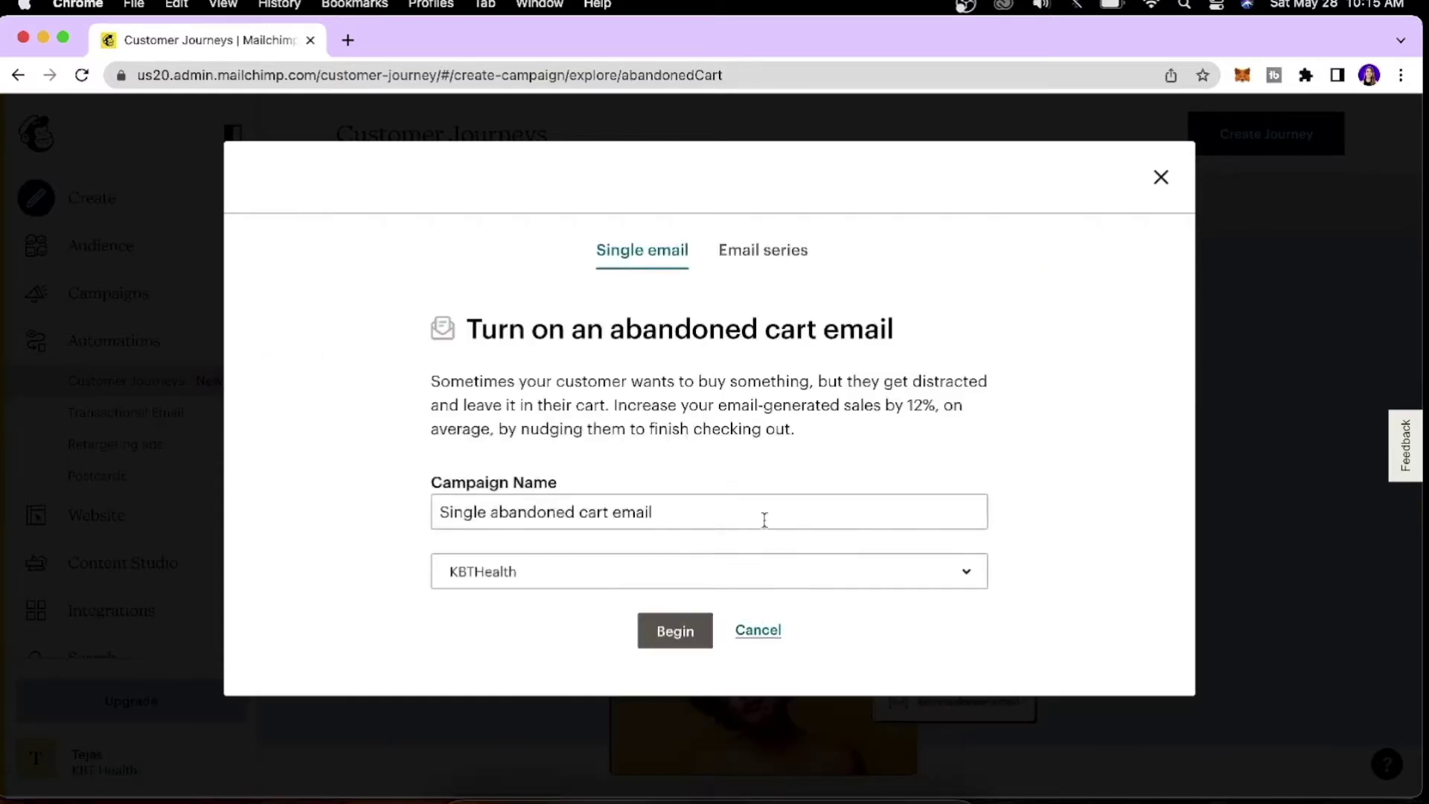
{"action": "triple_click", "coordinate": [764, 519]}
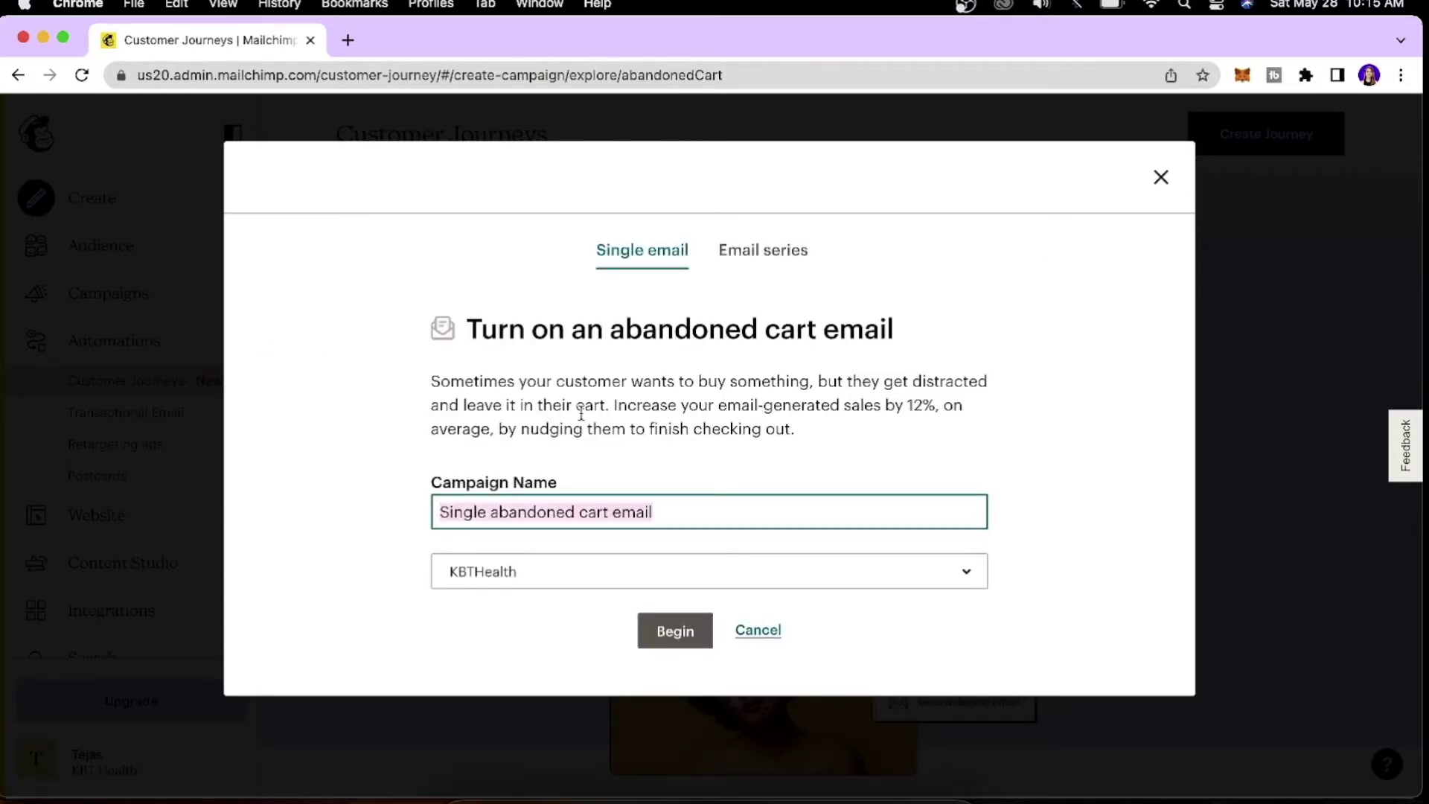
{"action": "key", "text": "BackSpace"}
{"action": "type", "text": "Aba"}
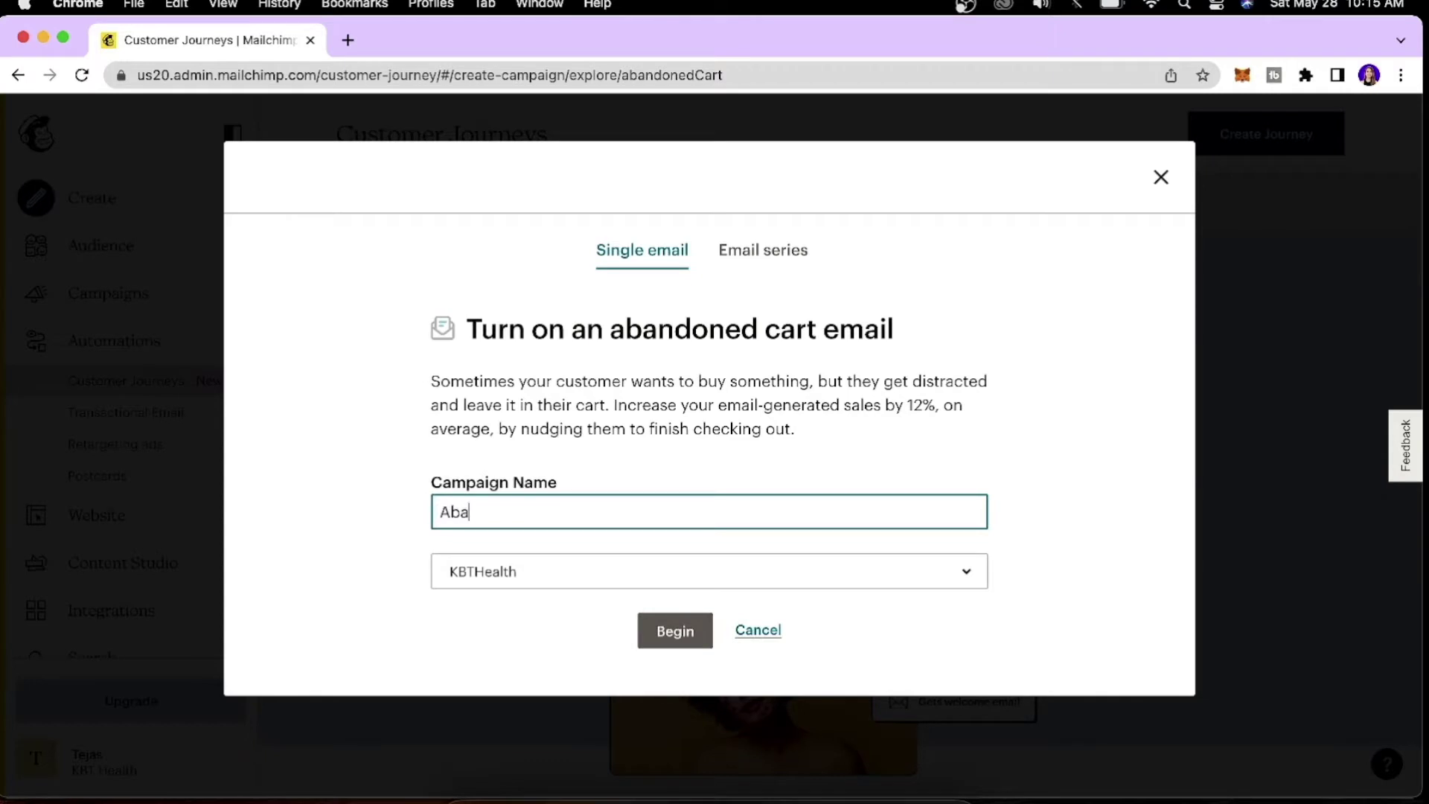
{"action": "type", "text": "ndon Cart - Test 1"}
{"action": "left_click", "coordinate": [791, 583]}
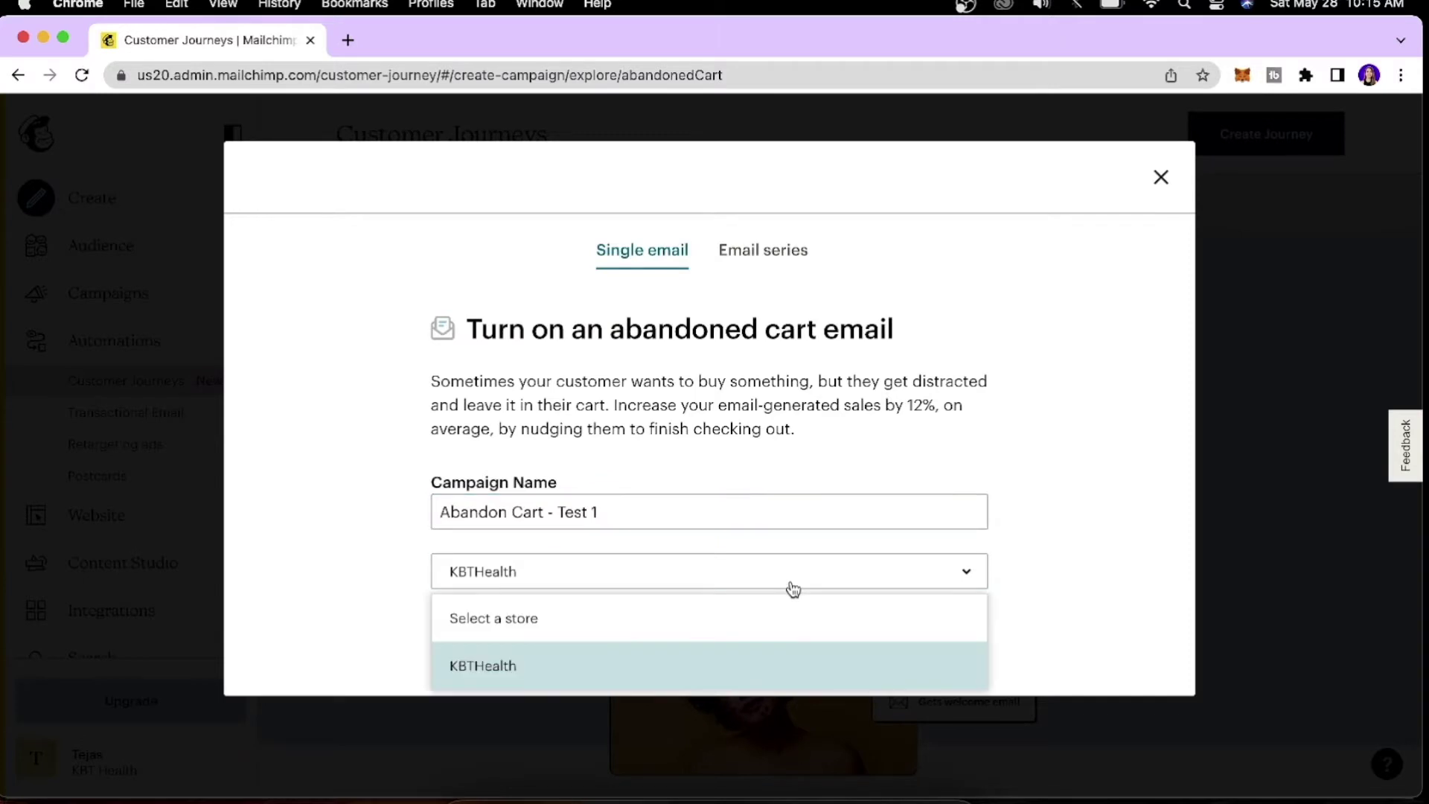
{"action": "left_click", "coordinate": [762, 655]}
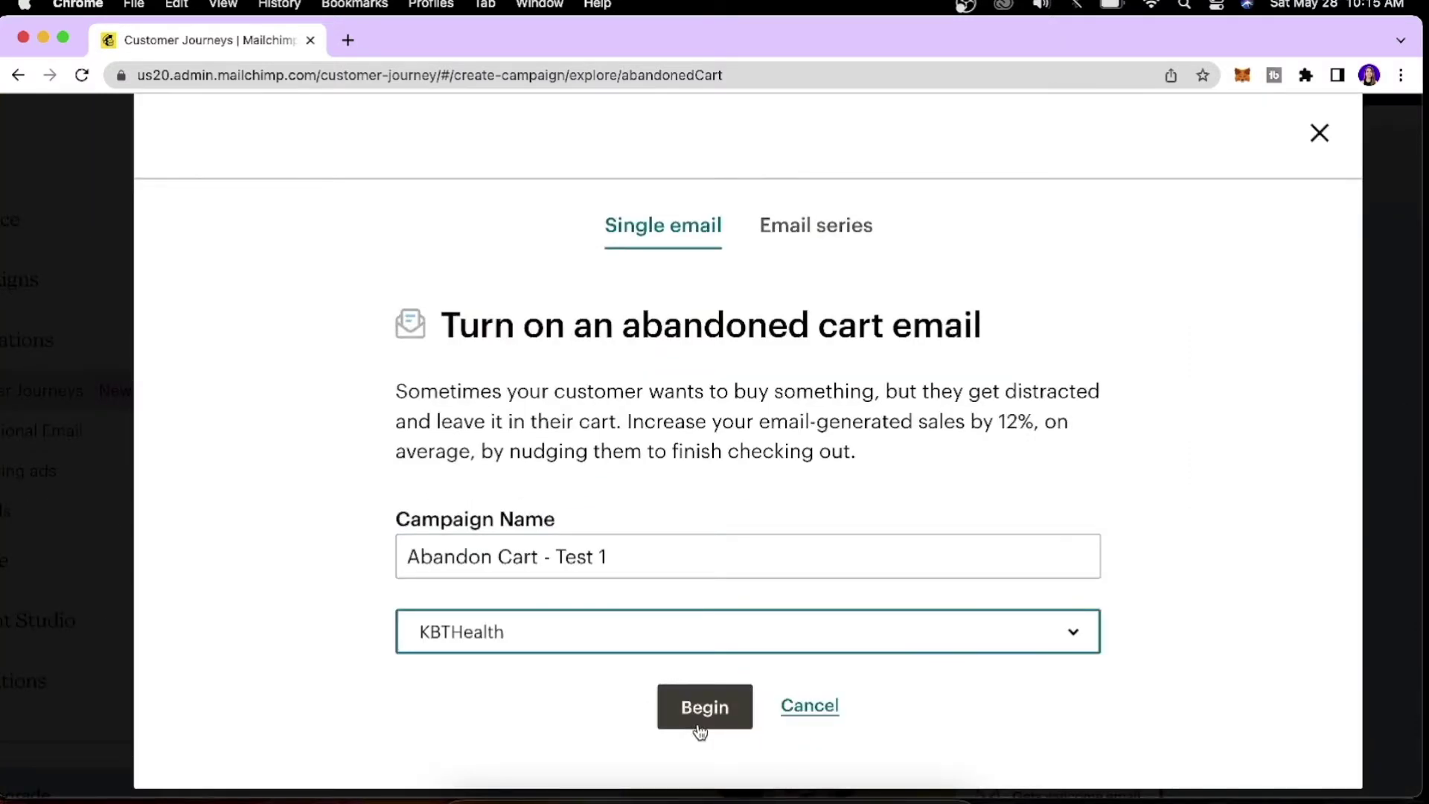
{"action": "left_click", "coordinate": [699, 729]}
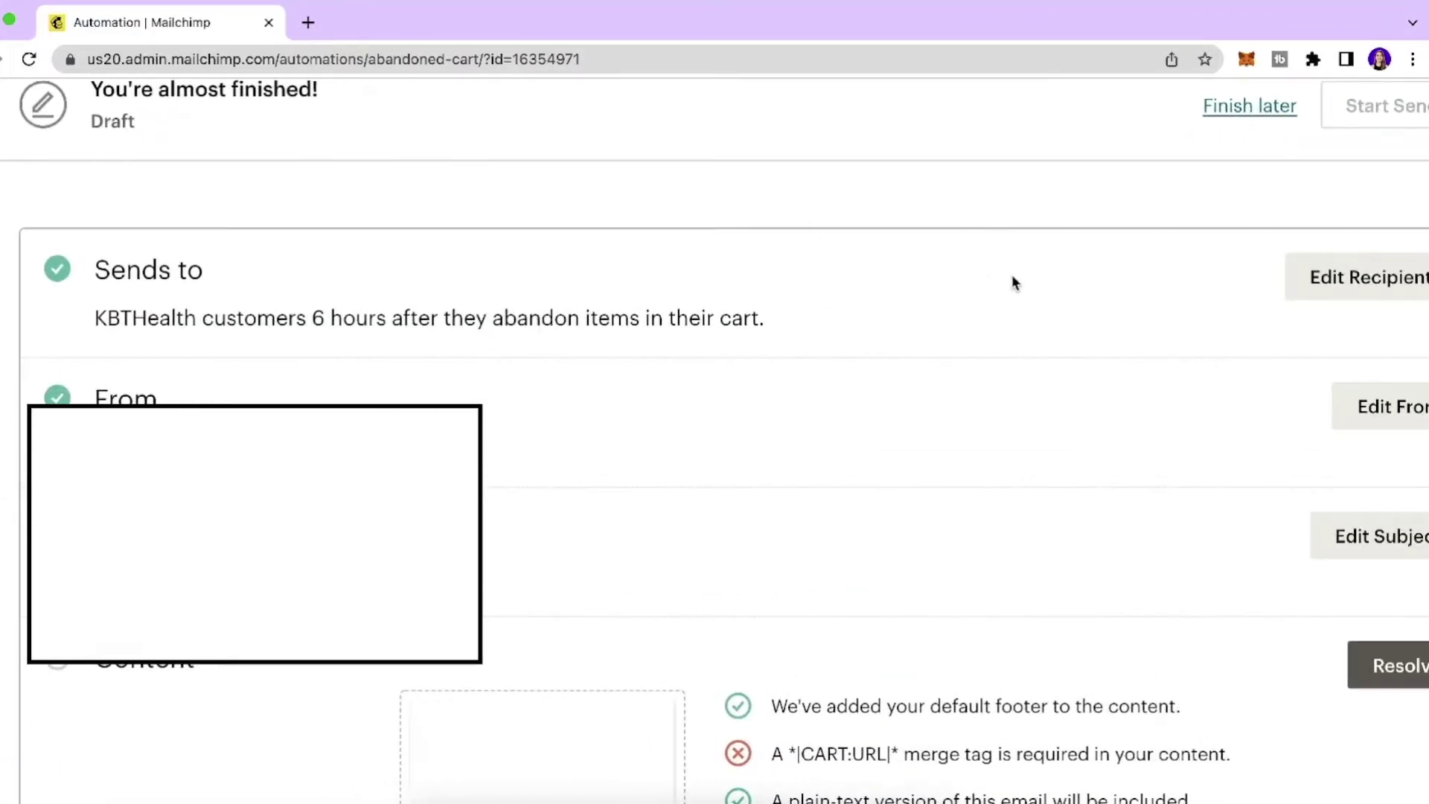
Change the abandoned cart send delay from 6 Hours to 1 Hour and save it.
{"action": "left_click", "coordinate": [1294, 274]}
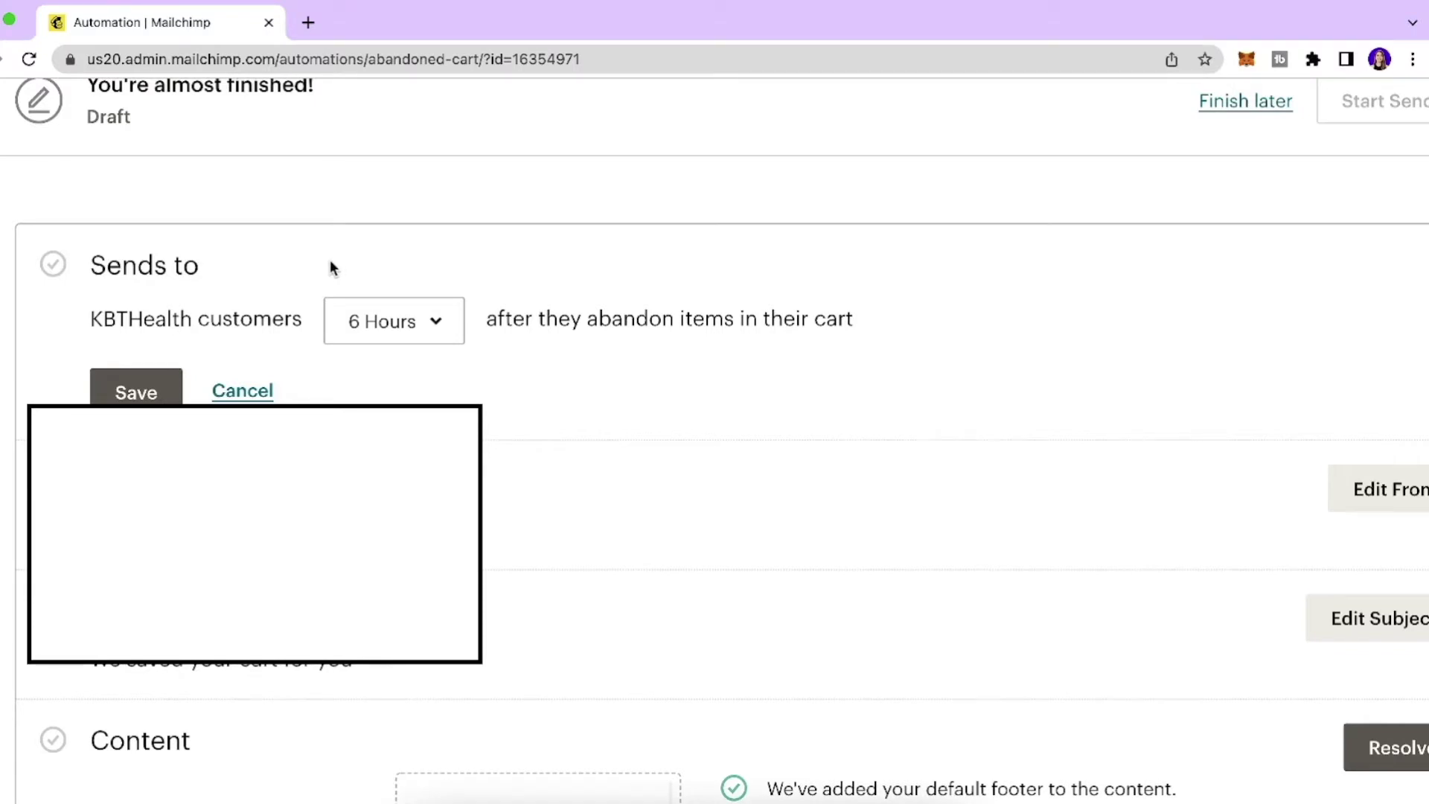
{"action": "left_click", "coordinate": [423, 341]}
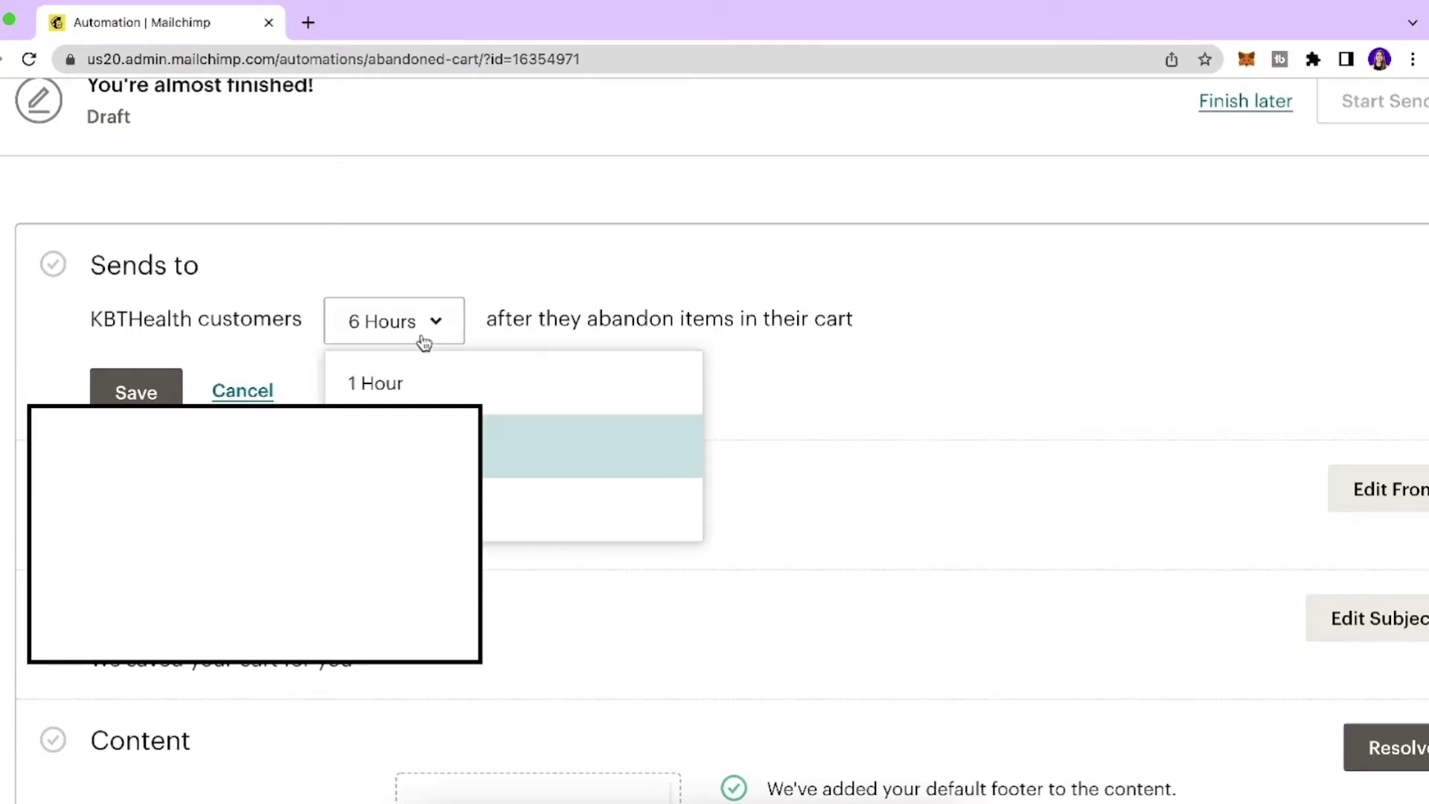
{"action": "left_click", "coordinate": [445, 383]}
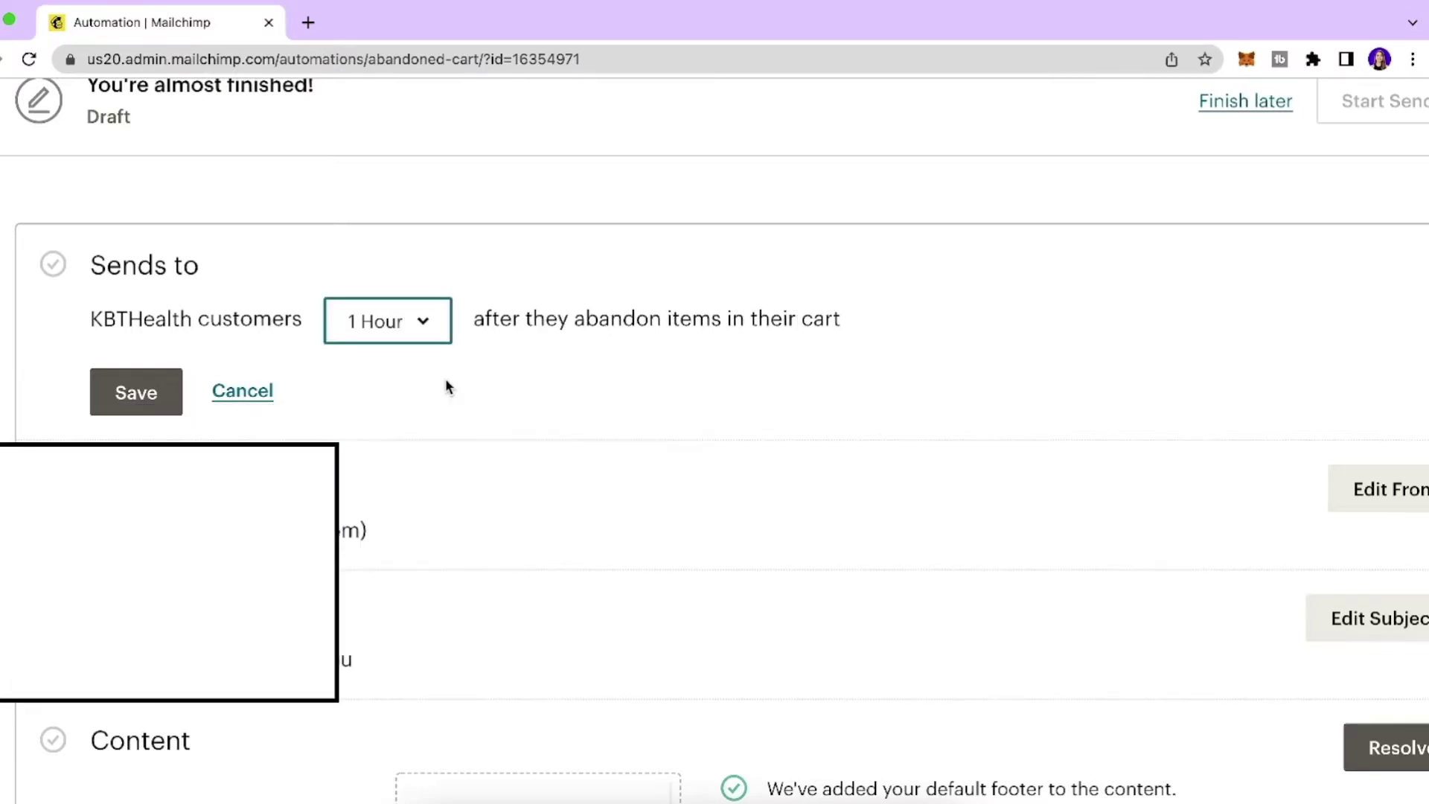
{"action": "left_click", "coordinate": [415, 331]}
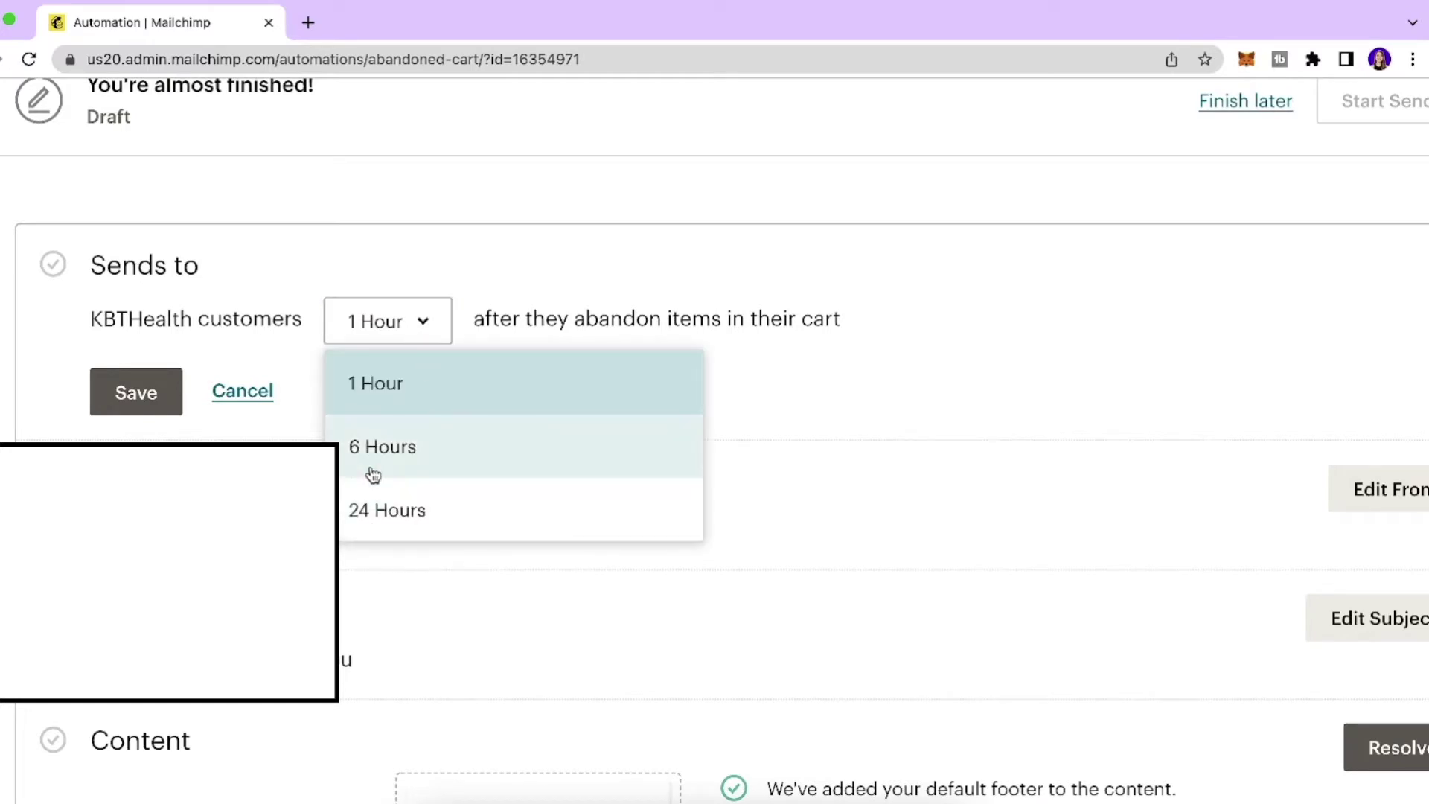
{"action": "left_click", "coordinate": [375, 382]}
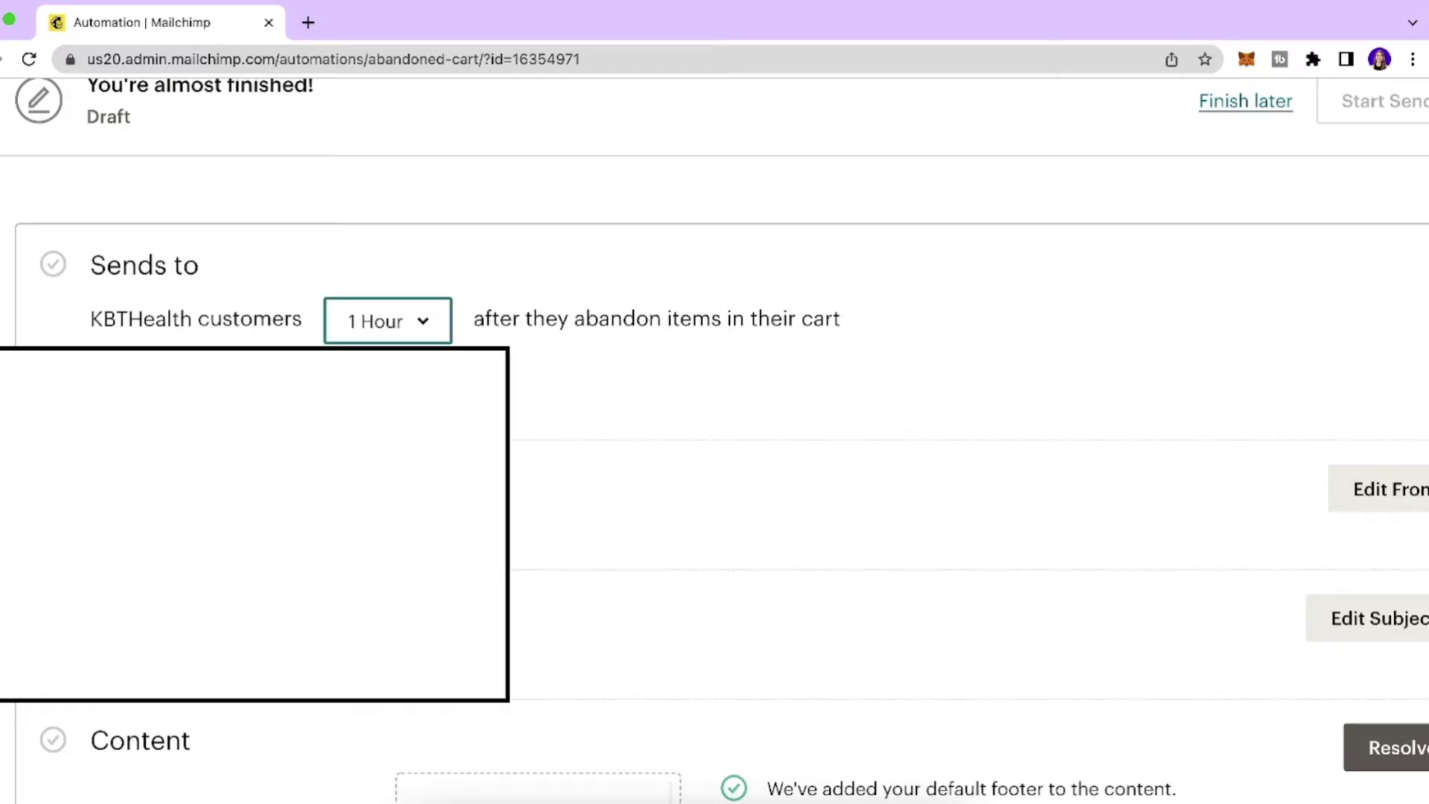
{"action": "key", "text": "ctrl+minus"}
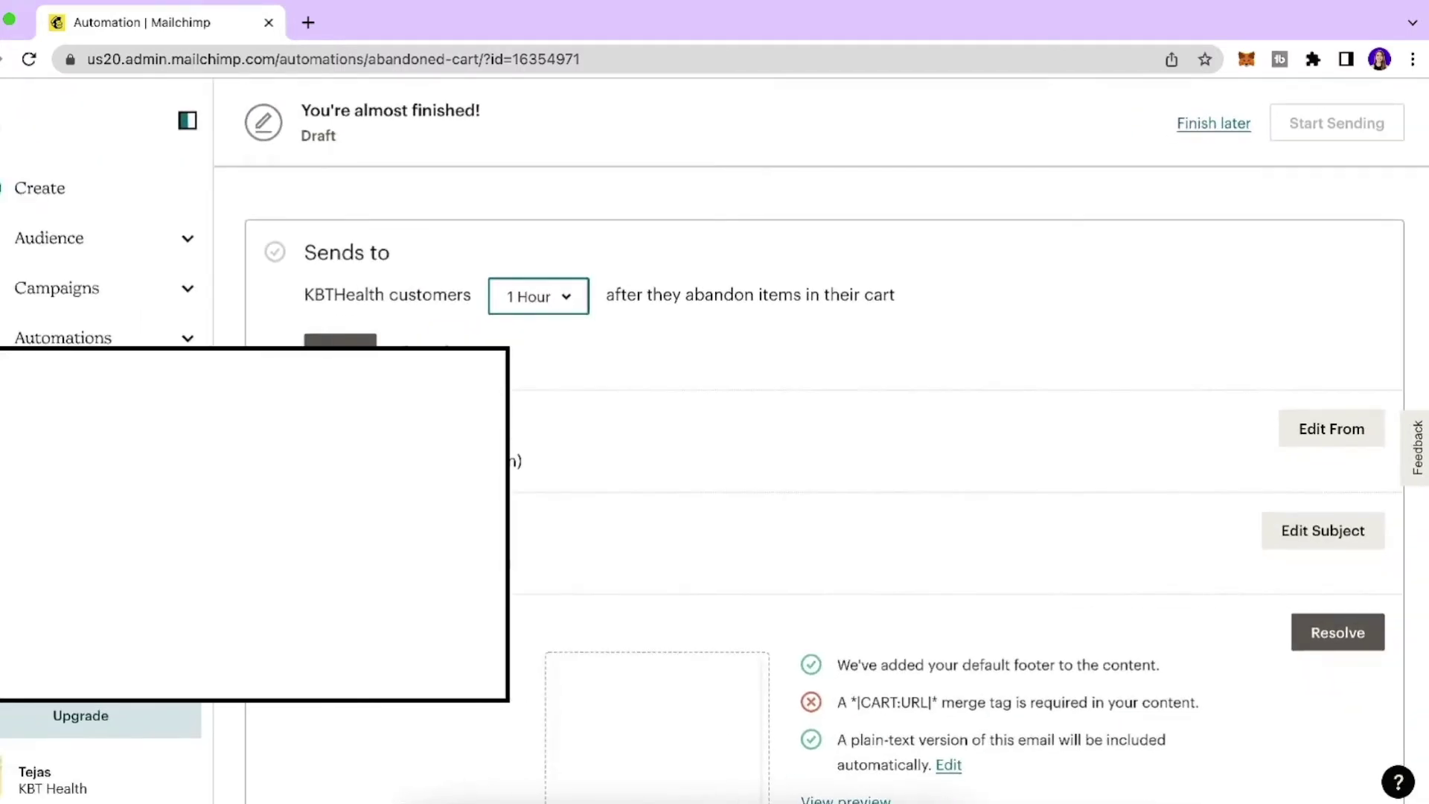
{"action": "key", "text": "Tab"}
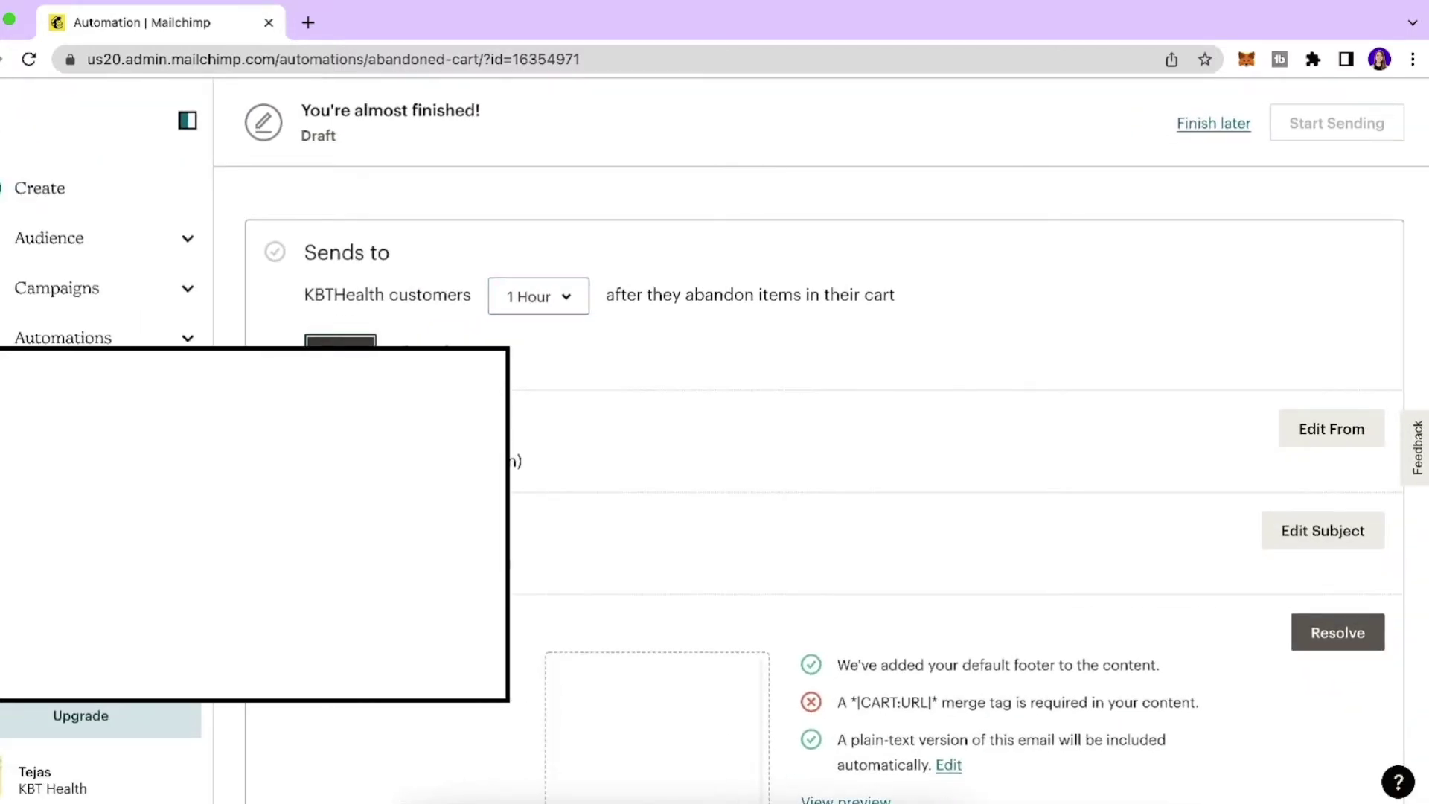
{"action": "key", "text": "Return"}
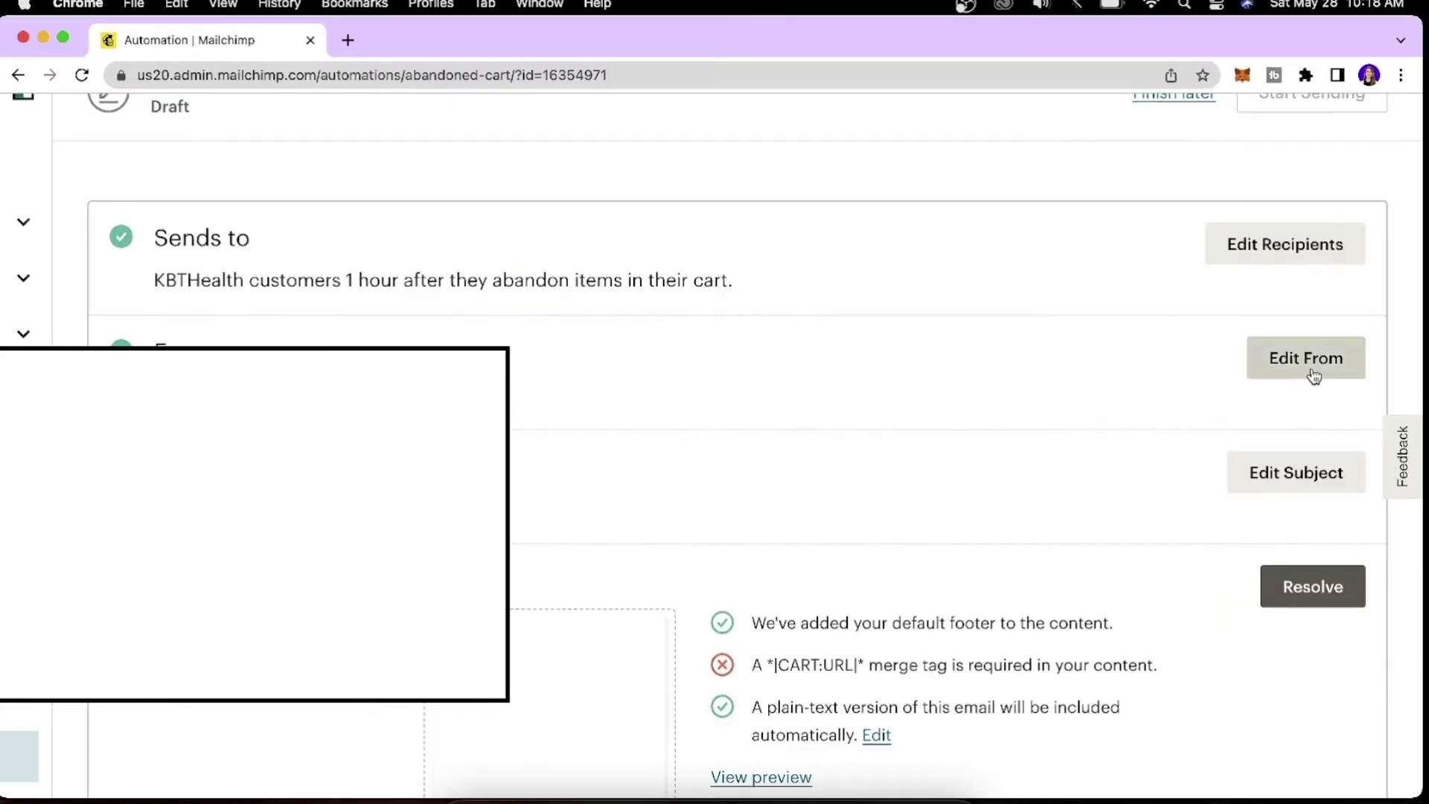
Replace the subject line with 'You Missed Something in Your Cart!'.
{"action": "left_click", "coordinate": [1312, 376]}
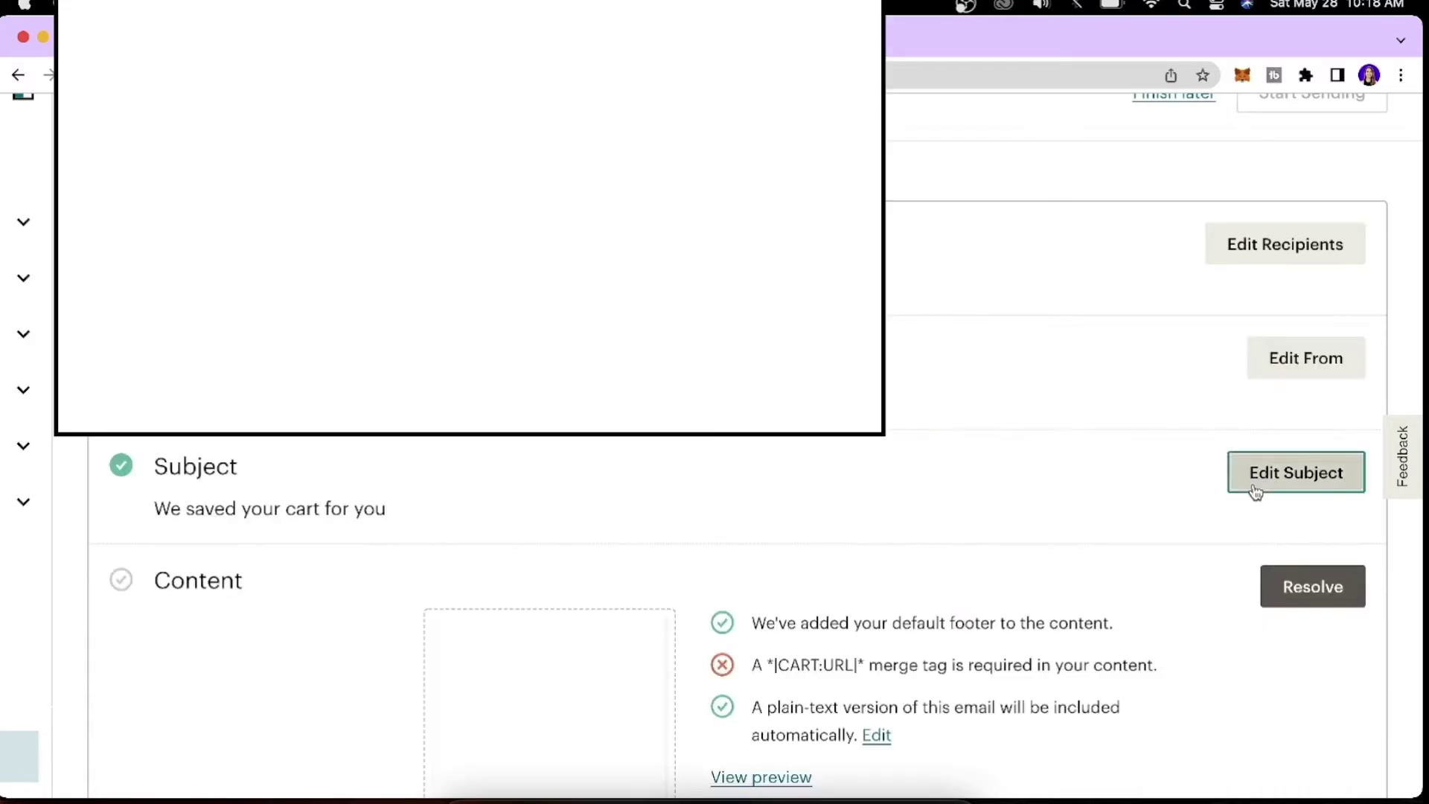
{"action": "left_click", "coordinate": [1250, 485]}
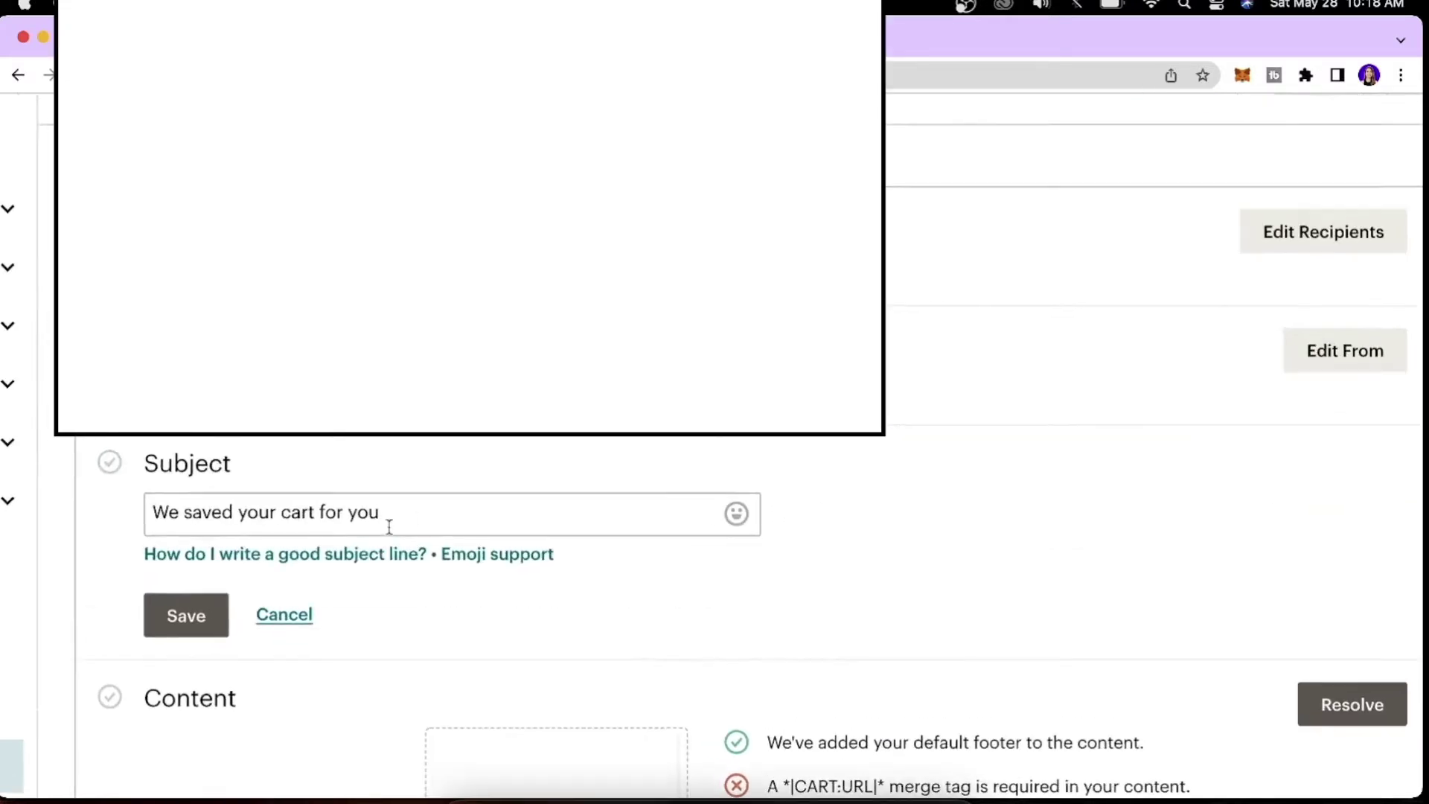
{"action": "scroll", "coordinate": [389, 527], "scroll_direction": "up", "scroll_amount": 2}
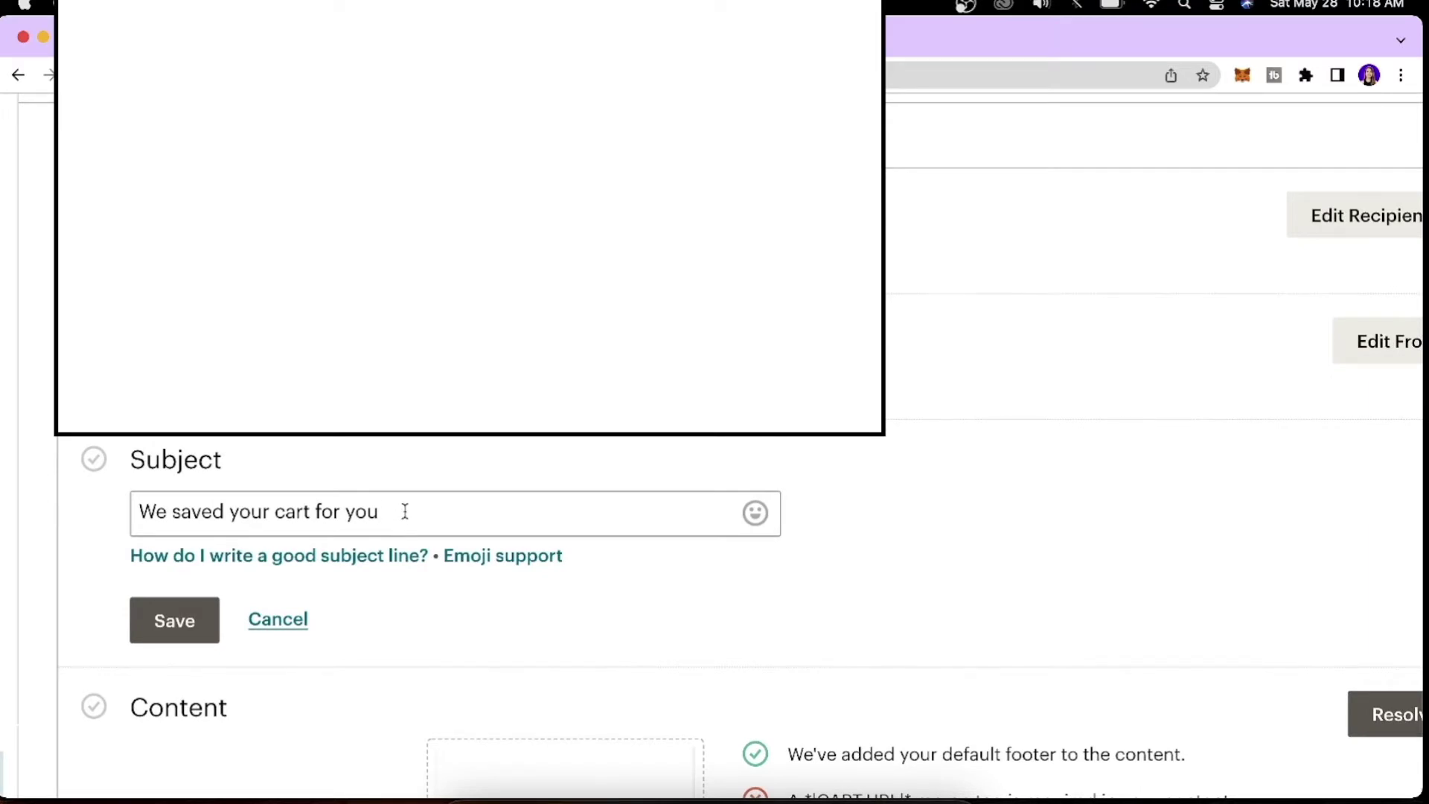
{"action": "triple_click", "coordinate": [401, 512]}
{"action": "type", "text": "You MIss"}
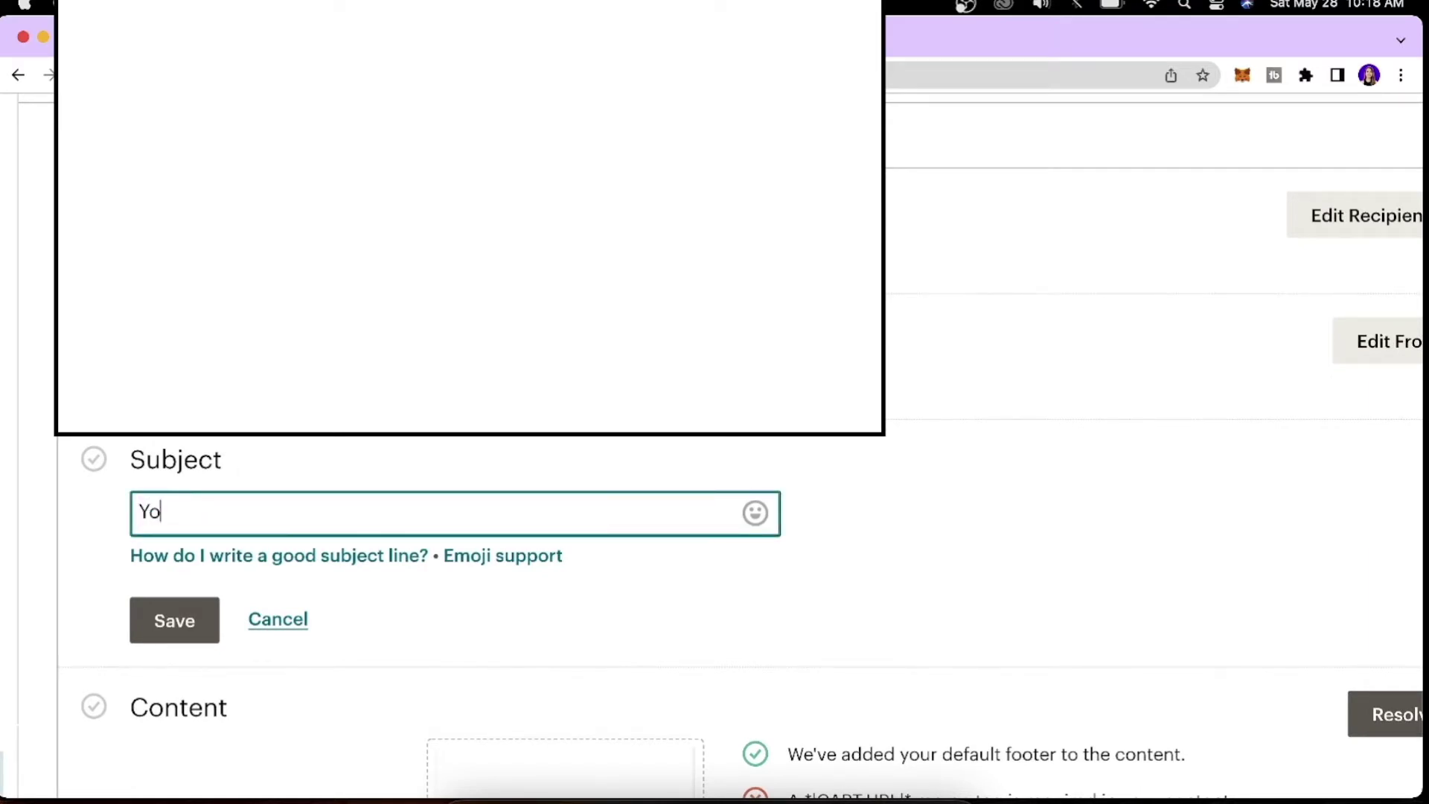
{"action": "key", "text": "BackSpace"}
{"action": "key", "text": "BackSpace"}
{"action": "key", "text": "BackSpace"}
{"action": "type", "text": "issed Something in Your Cart!"}
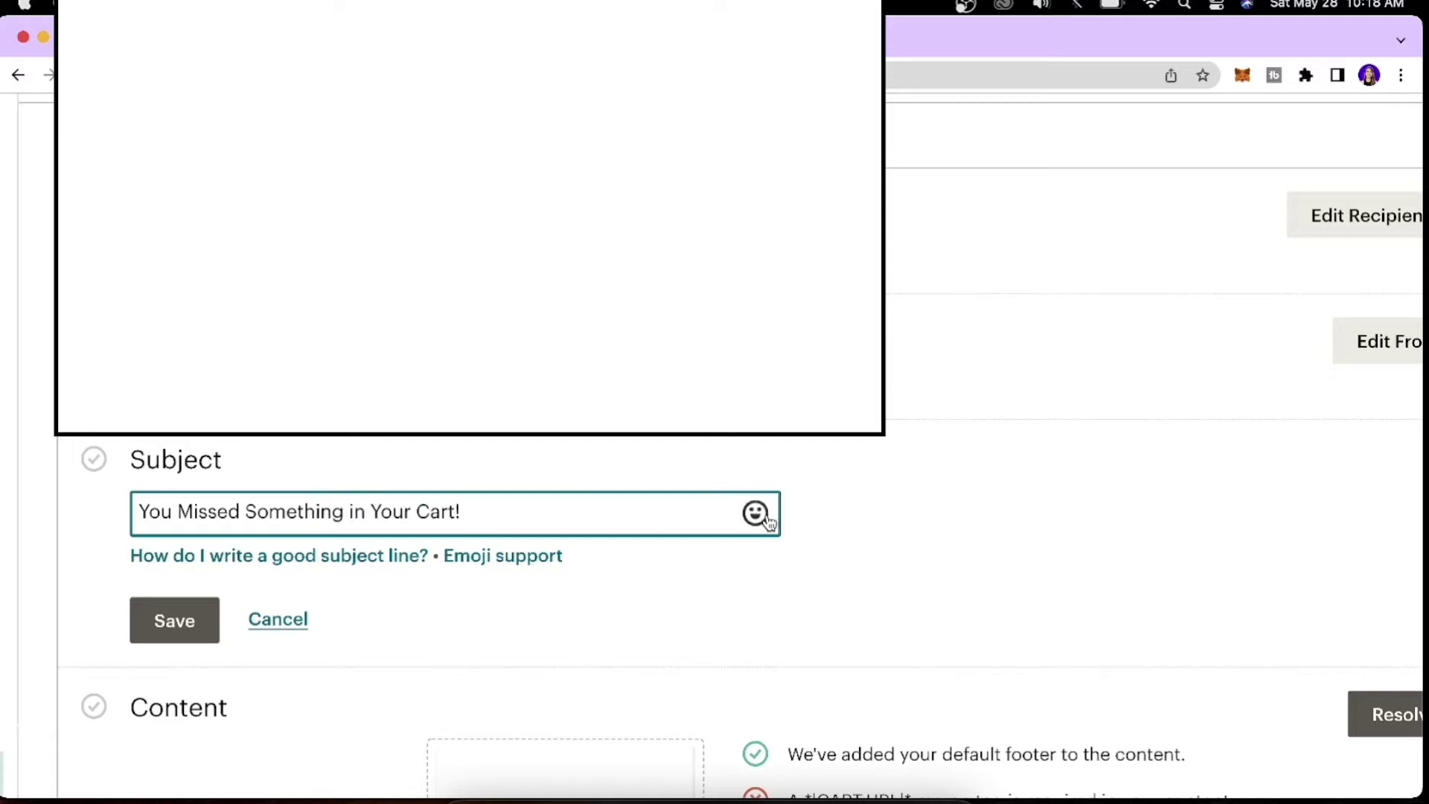
Add a disappointed-face emoji after the subject and save the subject line.
{"action": "left_click", "coordinate": [755, 513]}
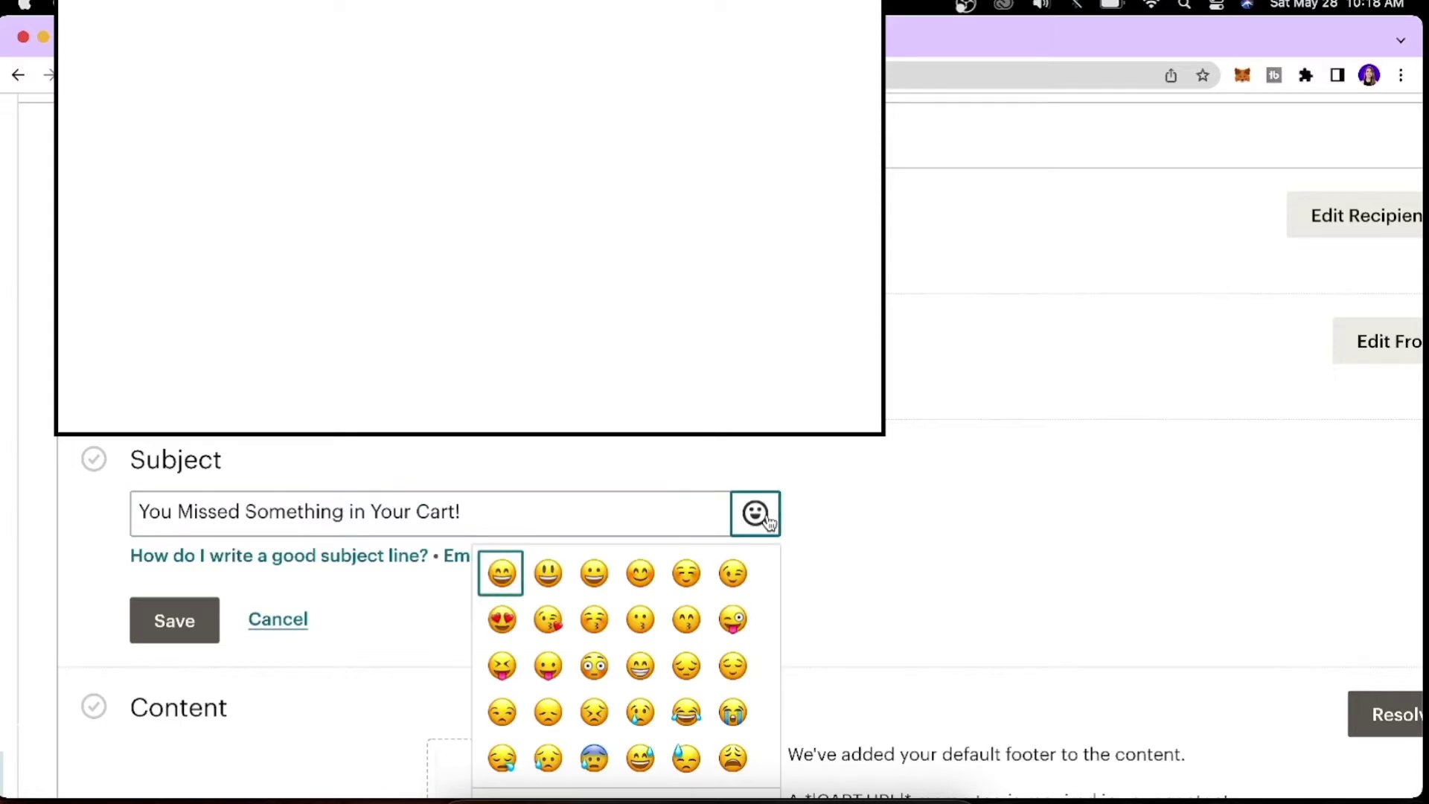
{"action": "scroll", "coordinate": [615, 714], "scroll_direction": "down", "scroll_amount": 3}
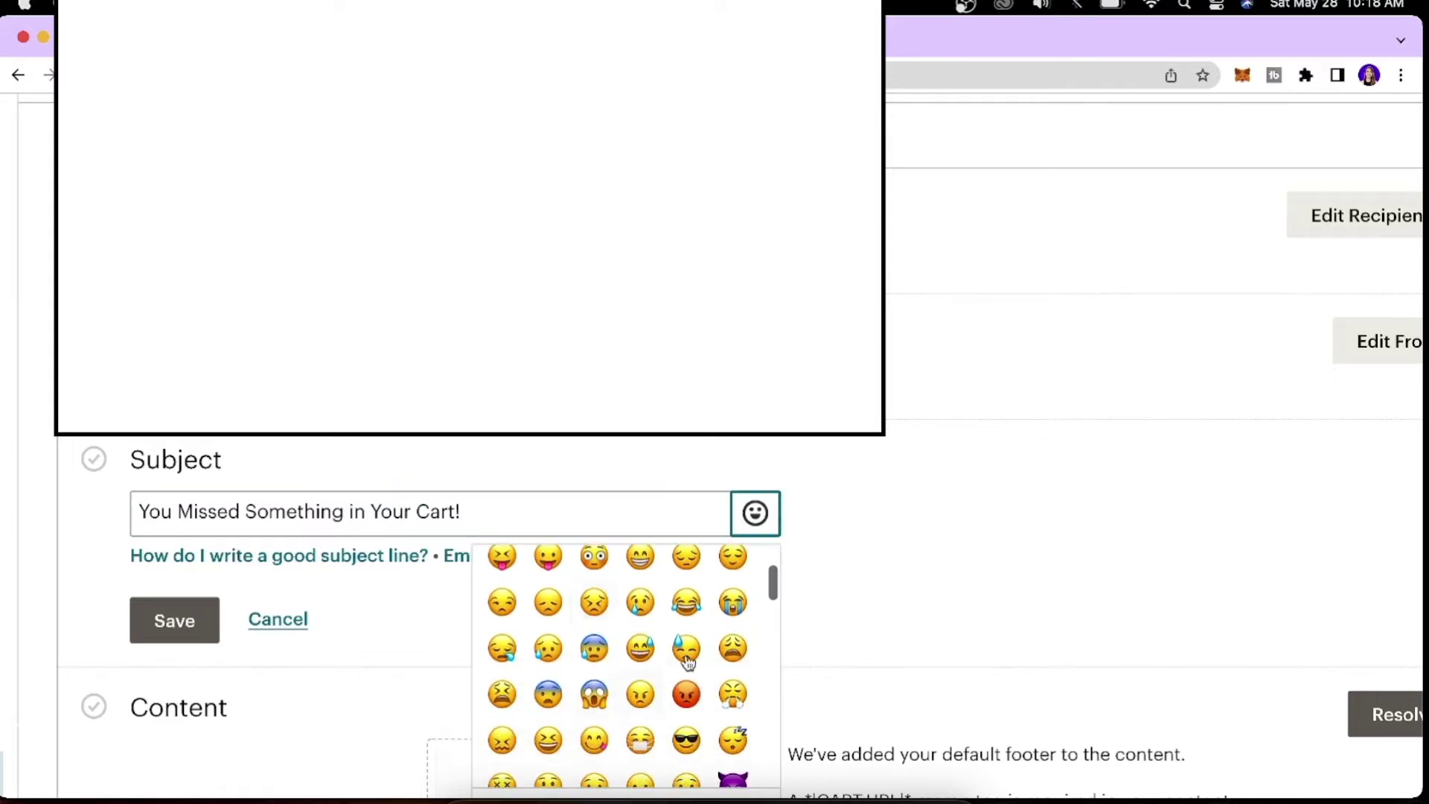
{"action": "scroll", "coordinate": [616, 696], "scroll_direction": "down", "scroll_amount": 1}
{"action": "scroll", "coordinate": [588, 655], "scroll_direction": "up", "scroll_amount": 1}
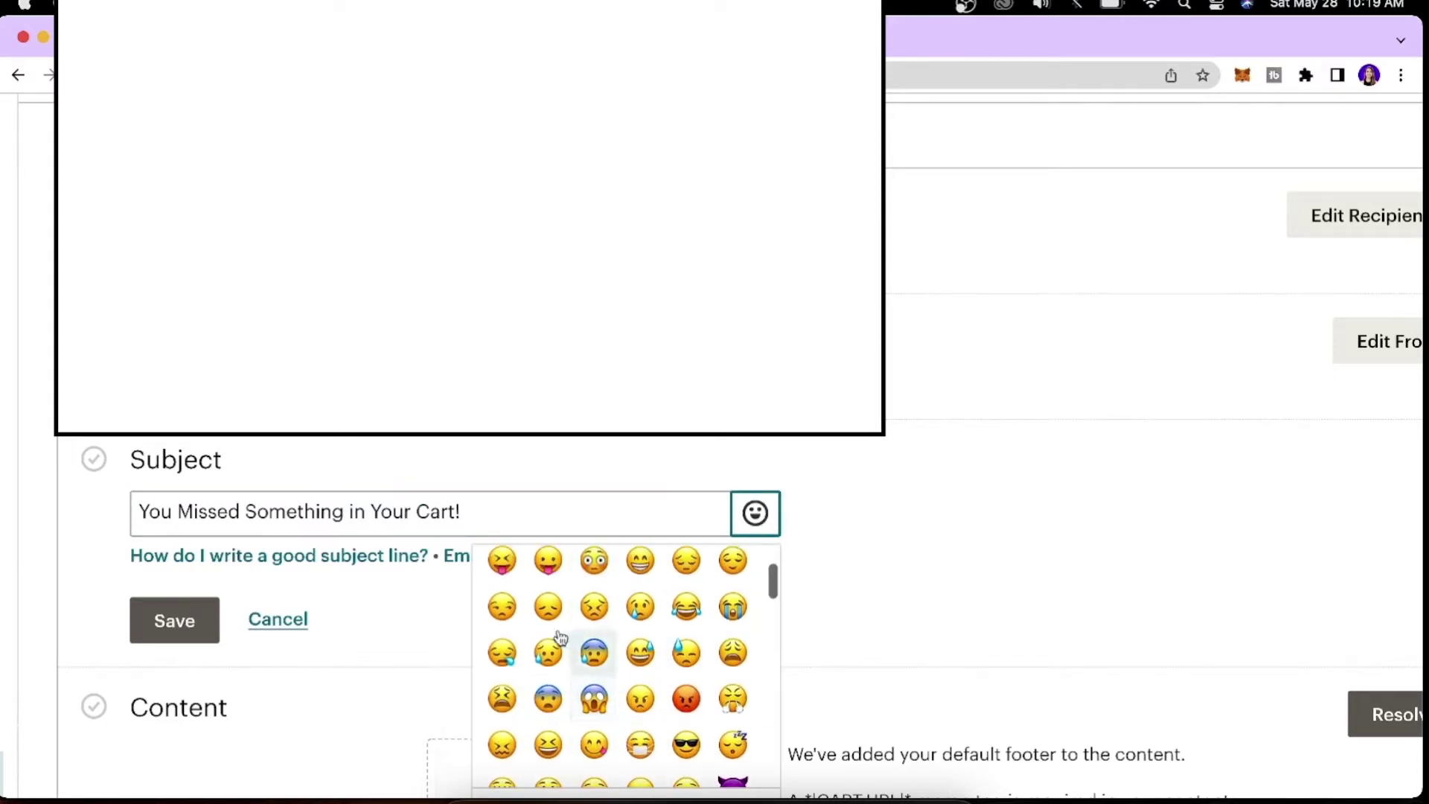
{"action": "left_click", "coordinate": [548, 607]}
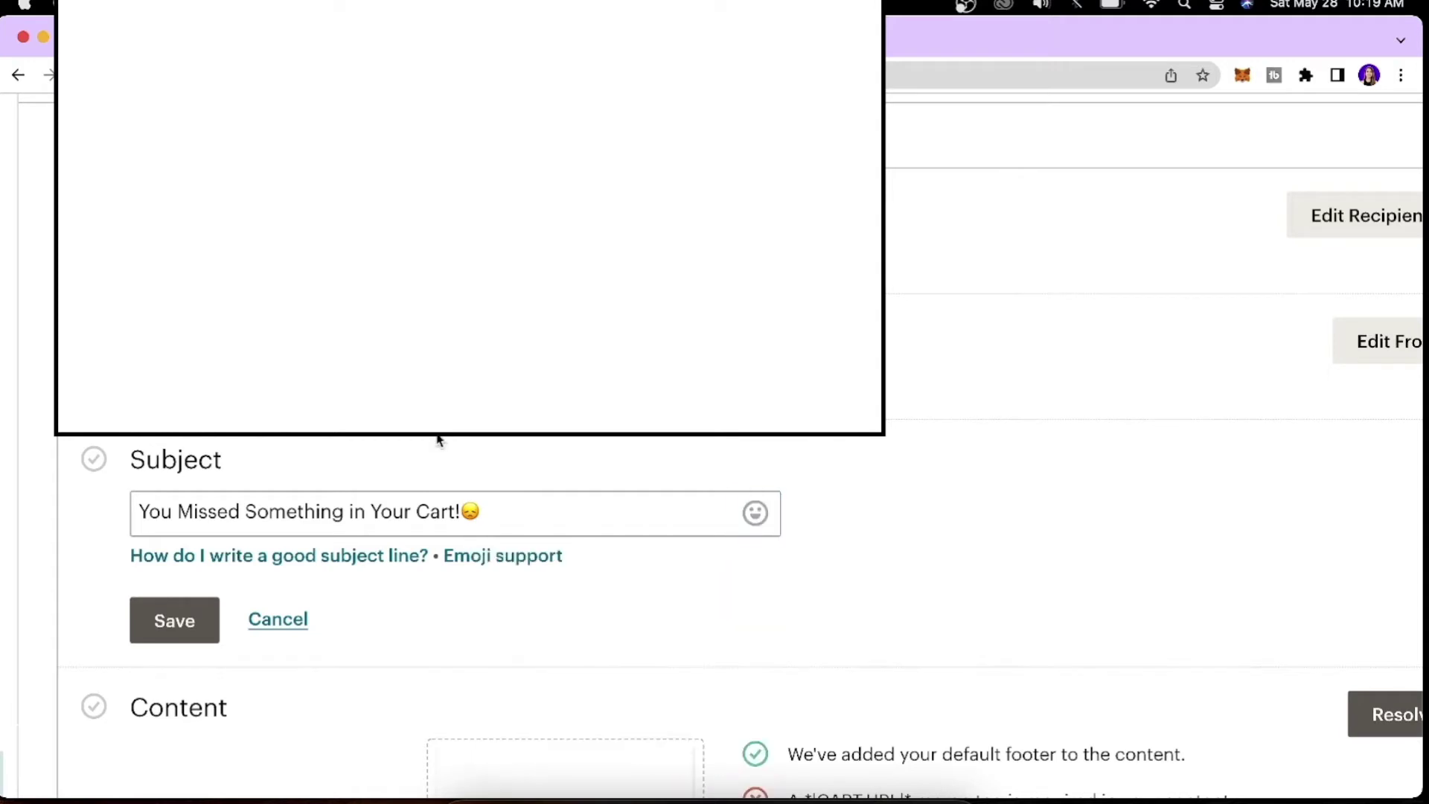
{"action": "key", "text": "super+minus"}
{"action": "key", "text": "super+minus"}
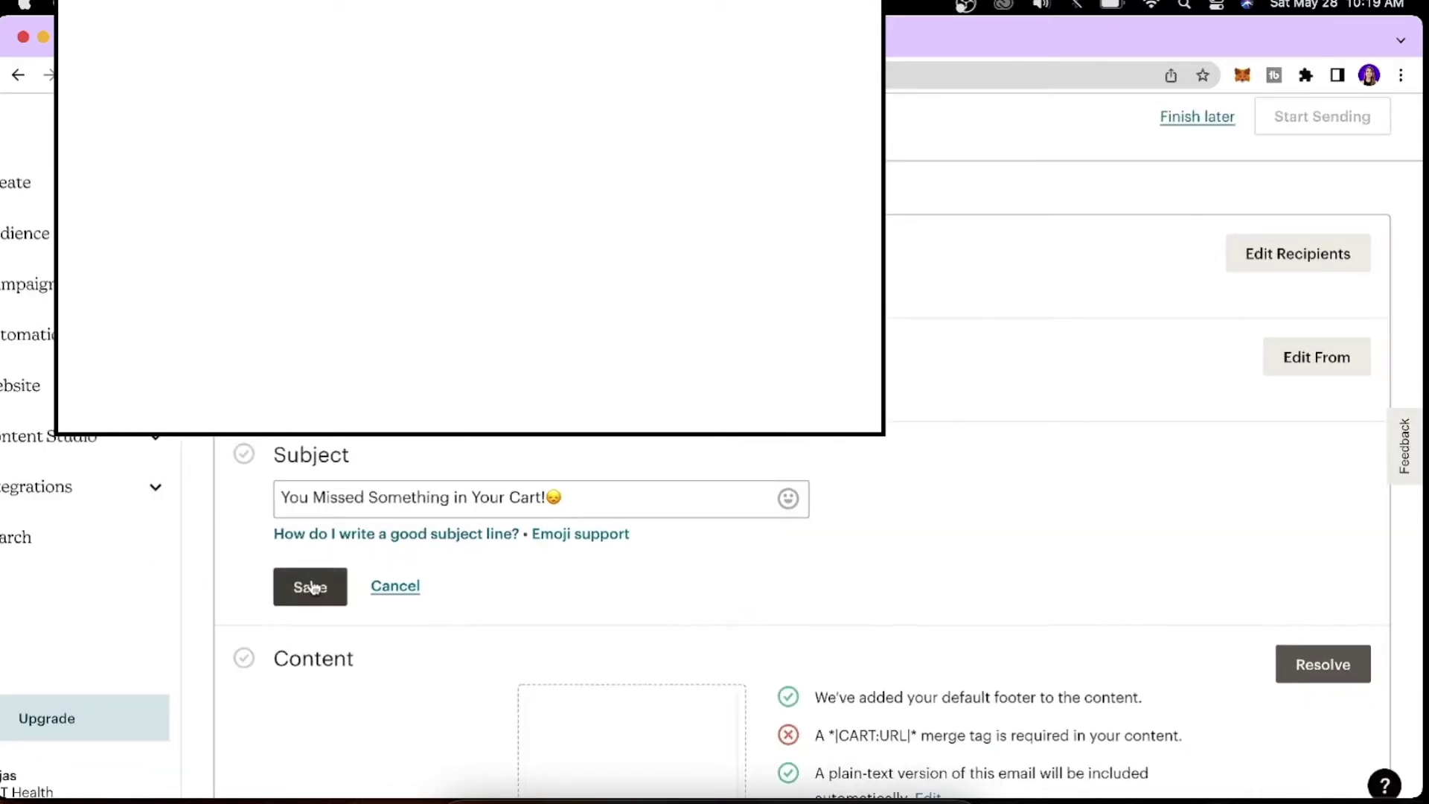
{"action": "left_click", "coordinate": [311, 587]}
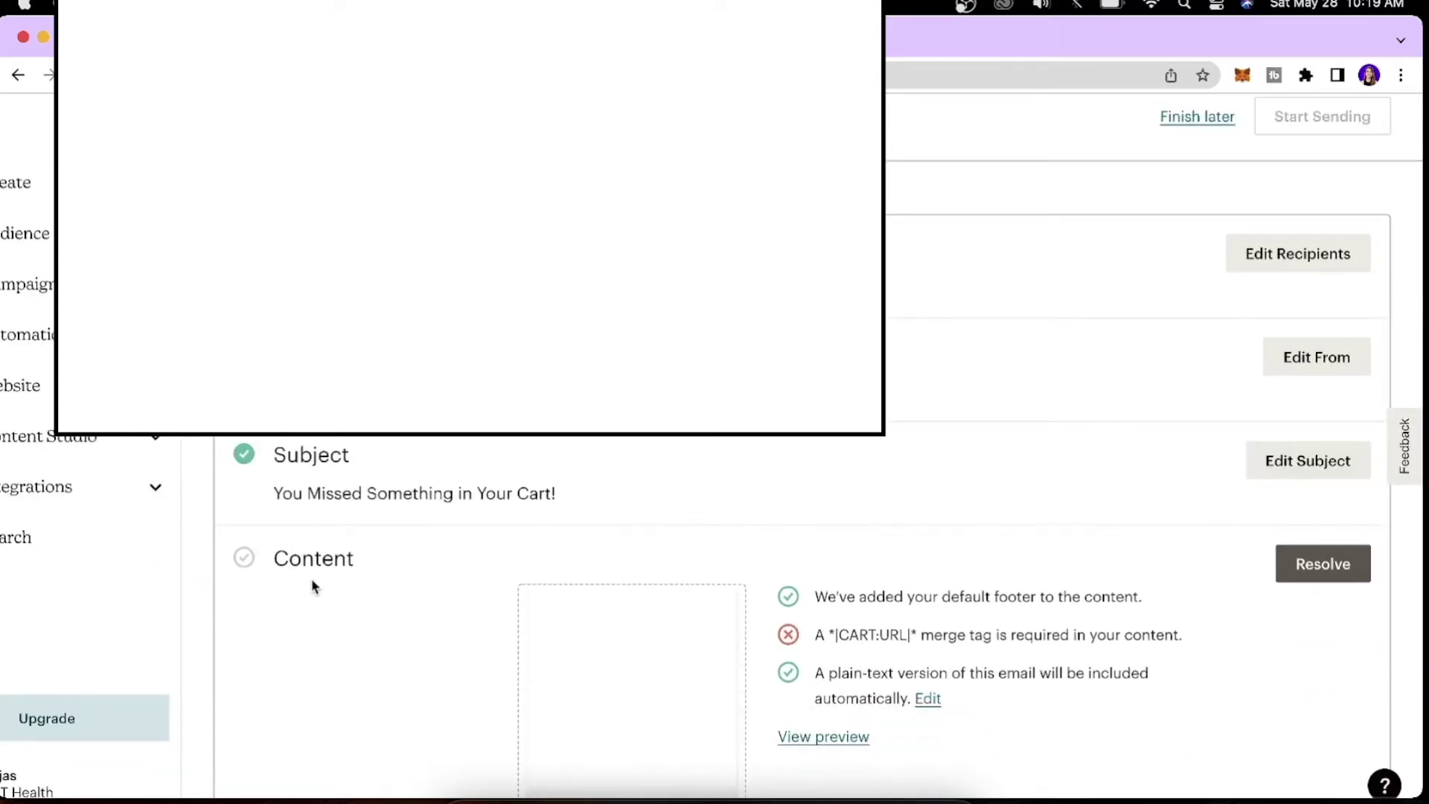
Dismiss the survey popup, resolve the missing content, and continue with the Abandoned Cart template.
{"action": "key", "text": "super+minus"}
{"action": "key", "text": "super+plus"}
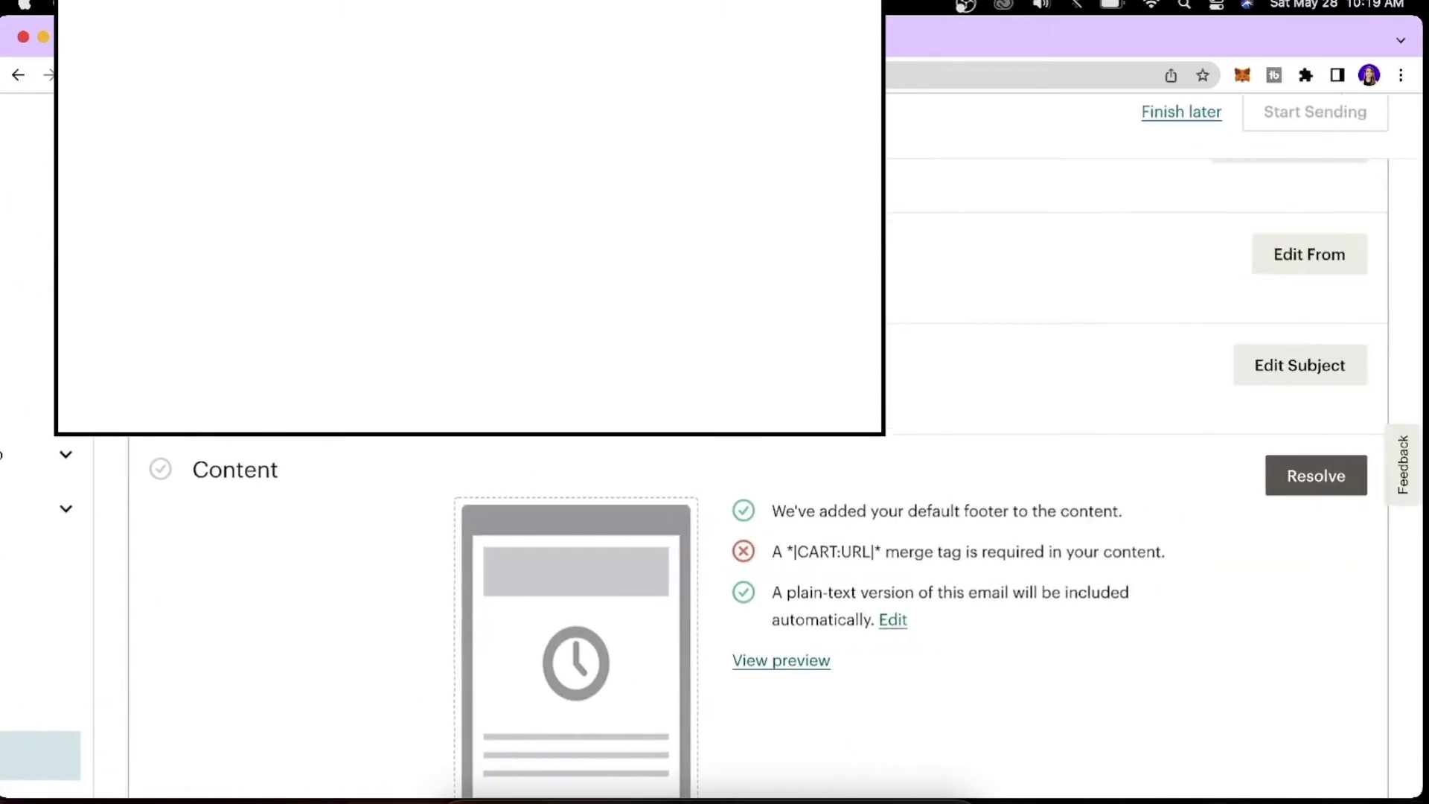
{"action": "key", "text": "super+plus"}
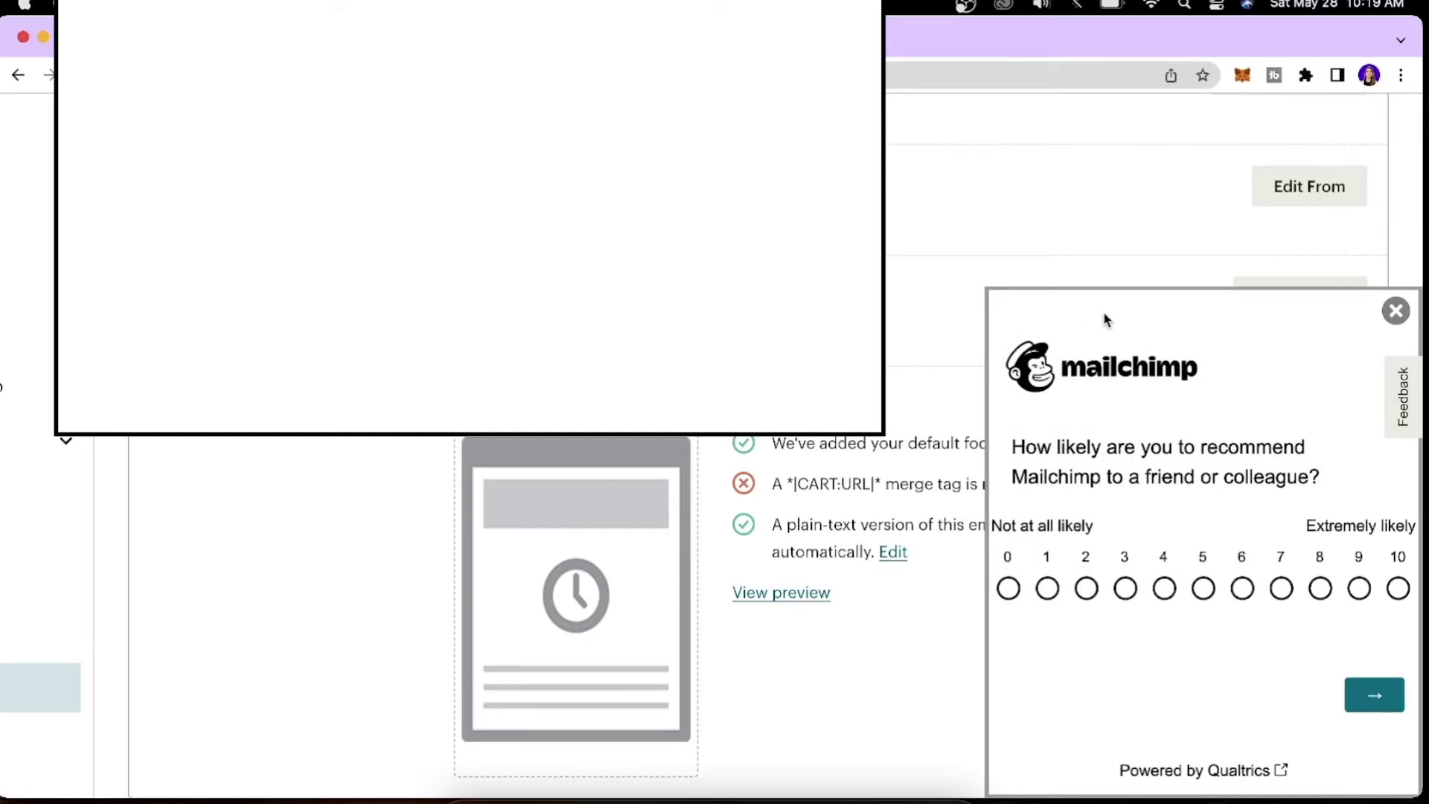
{"action": "left_click", "coordinate": [1396, 311]}
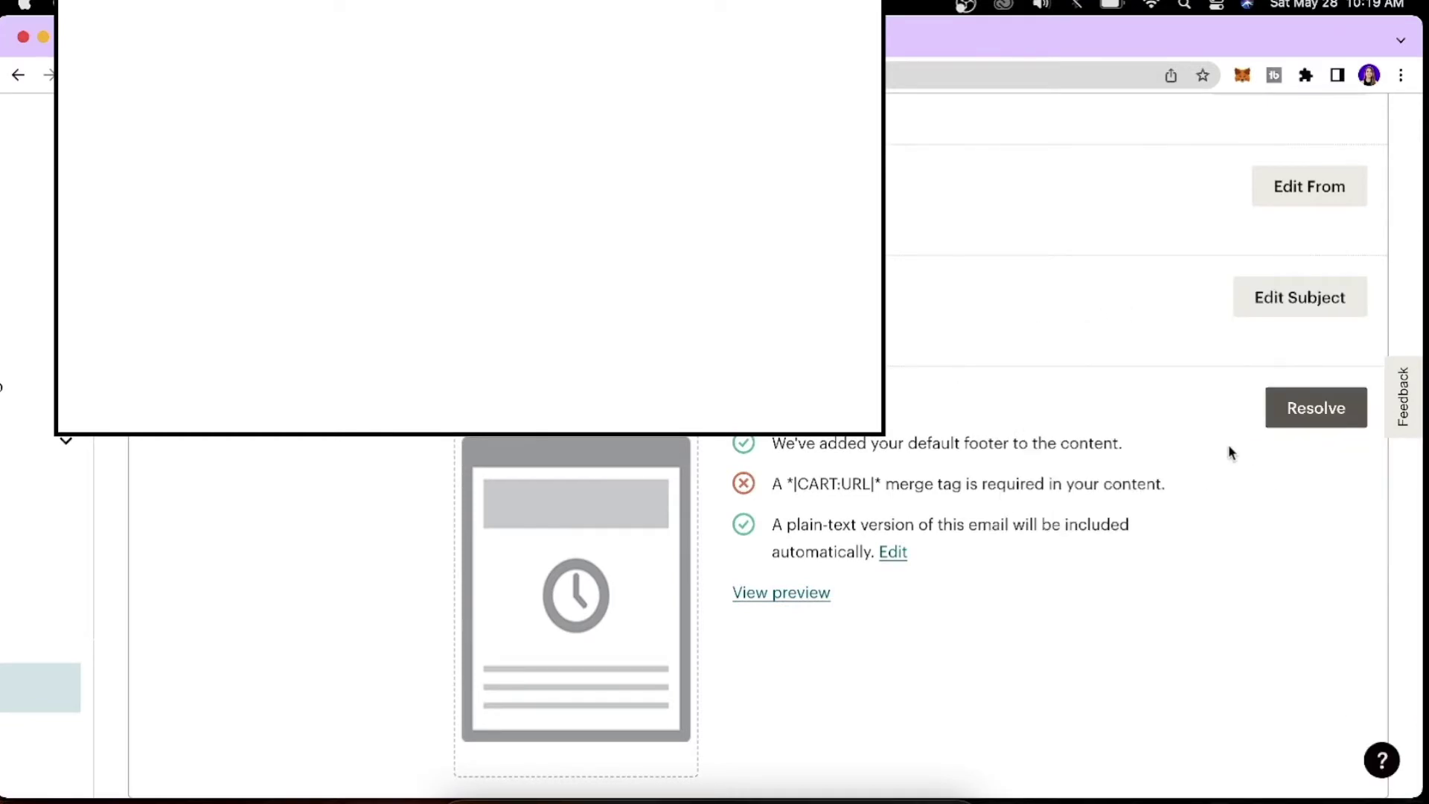
{"action": "left_click", "coordinate": [1330, 415]}
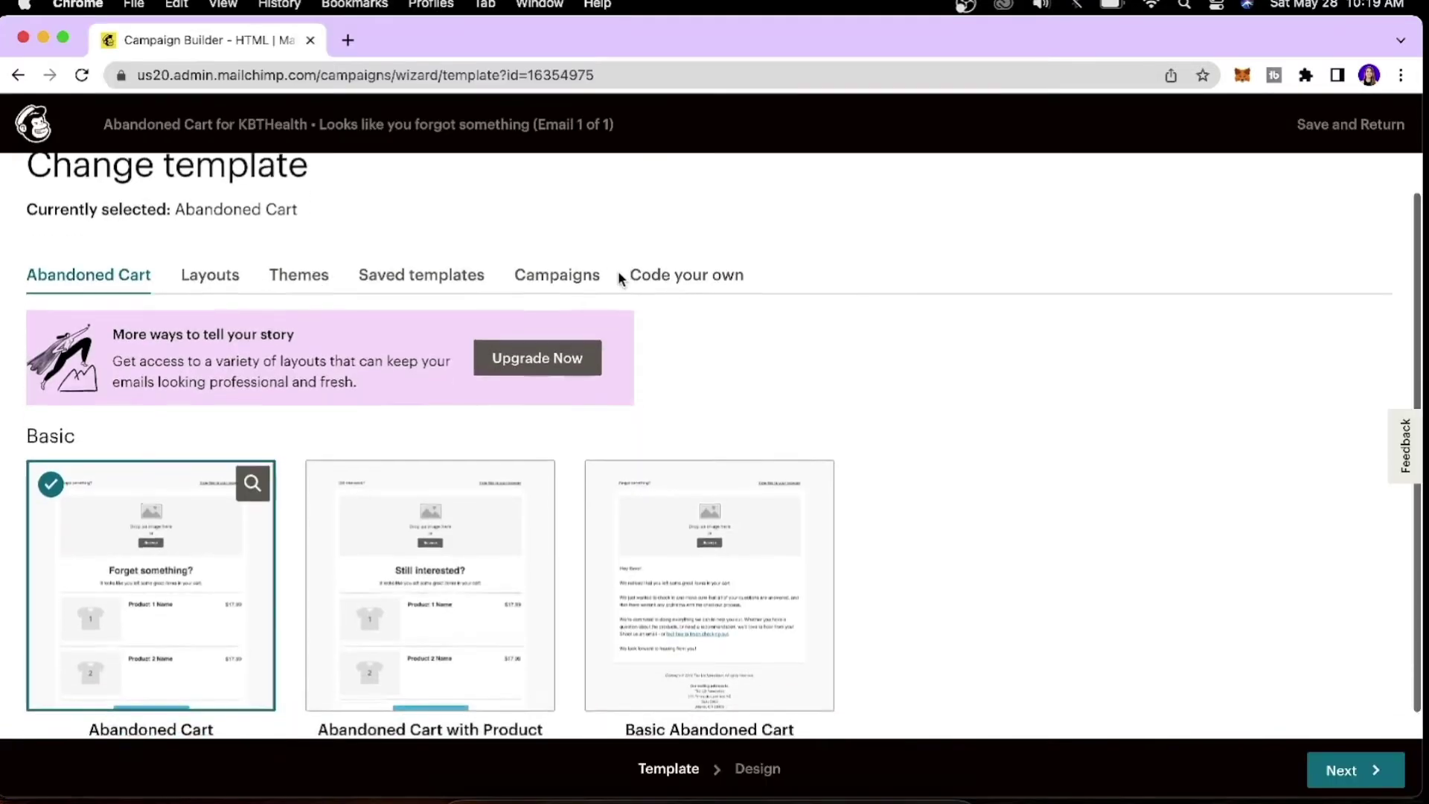
{"action": "scroll", "coordinate": [618, 276], "scroll_direction": "down", "scroll_amount": 1}
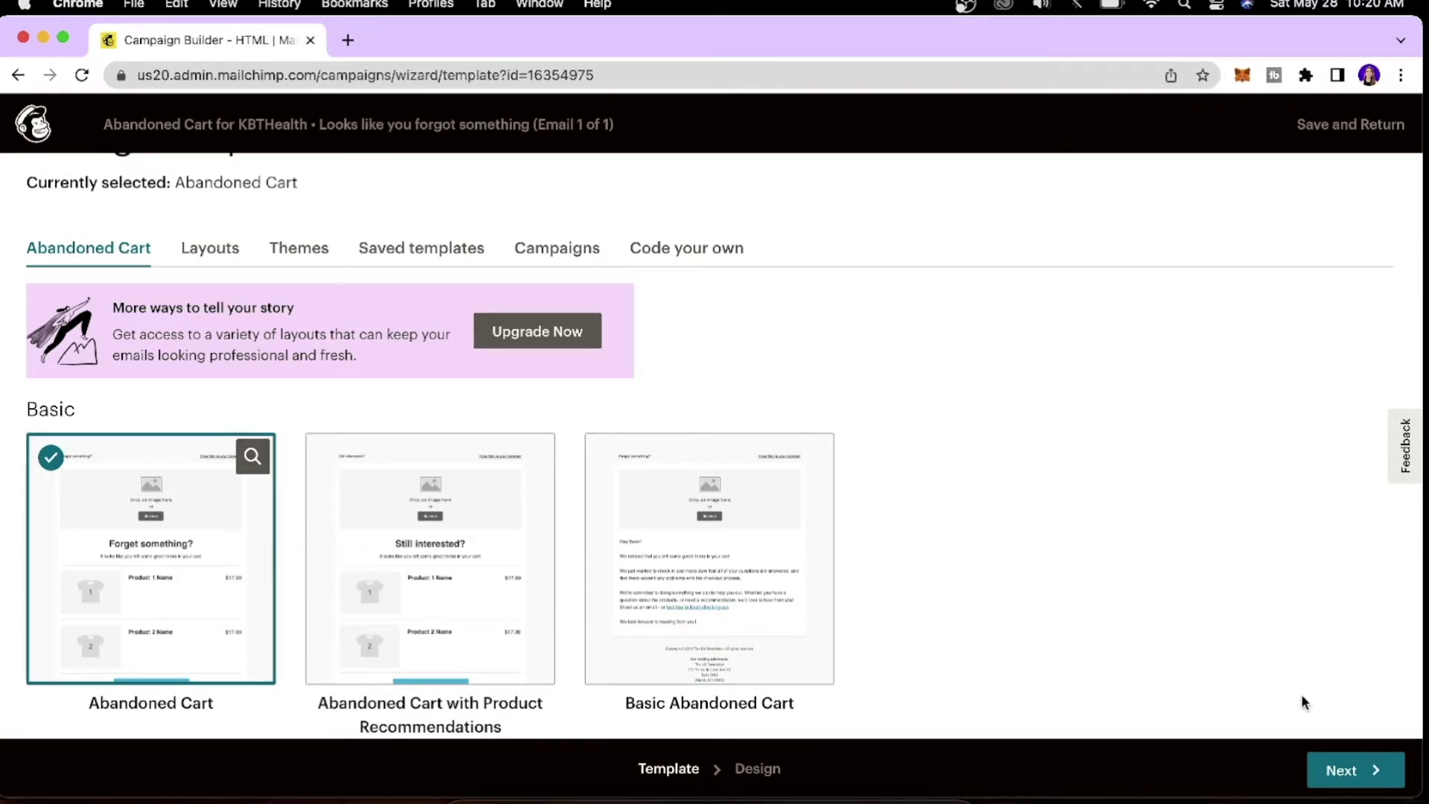
{"action": "left_click", "coordinate": [1385, 783]}
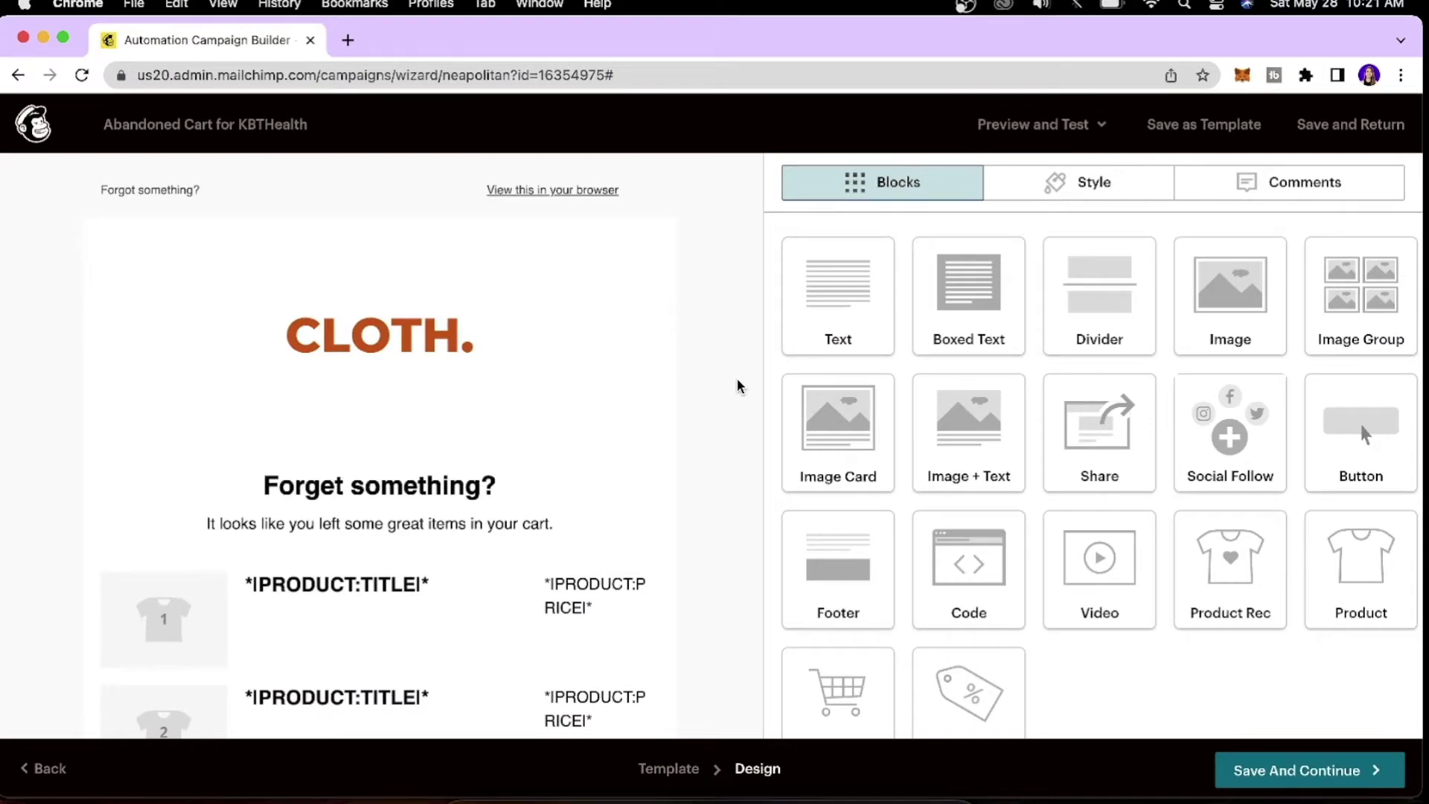
{"action": "mouse_move", "coordinate": [591, 286]}
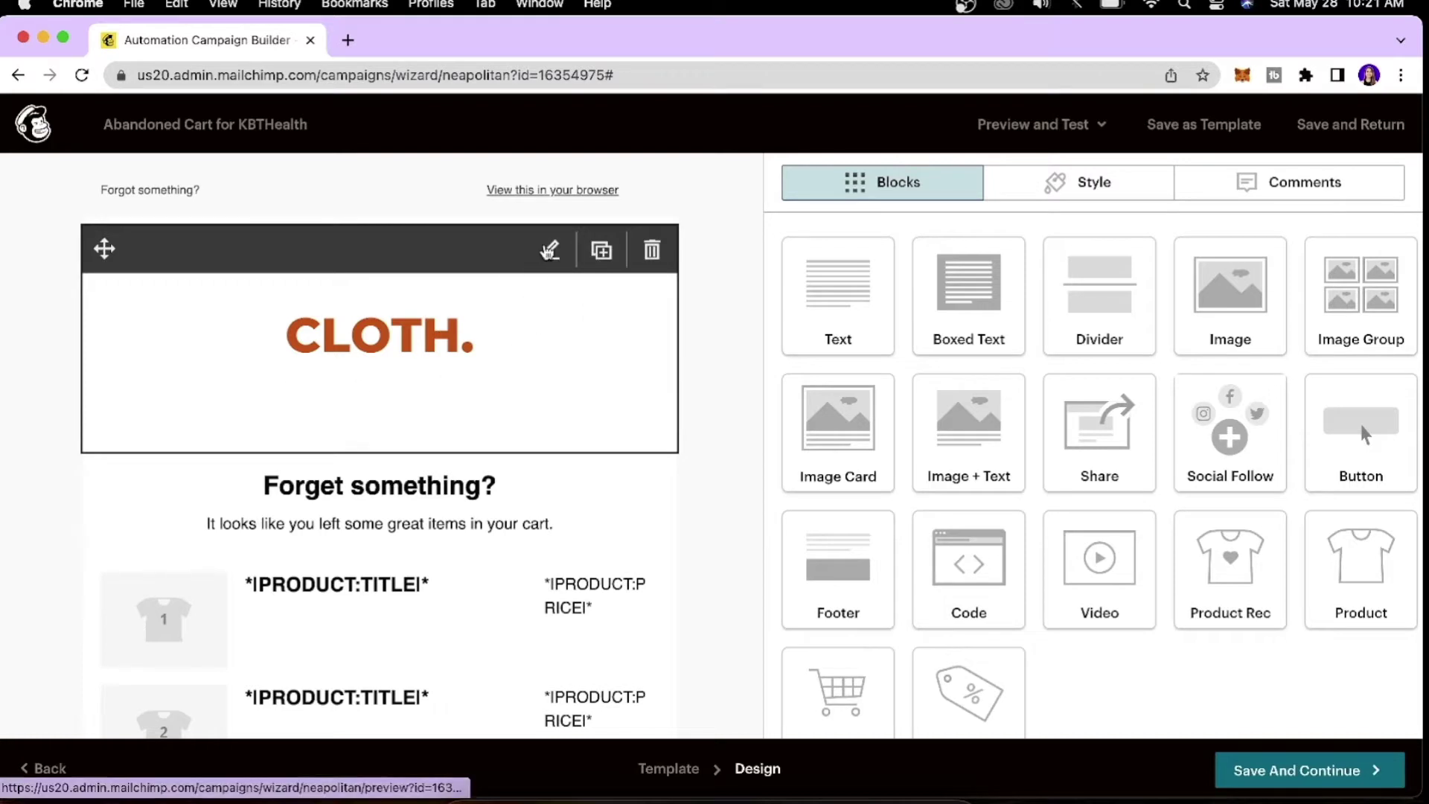
{"action": "left_click", "coordinate": [532, 257]}
{"action": "left_click_drag", "start_coordinate": [996, 457], "coordinate": [968, 446]}
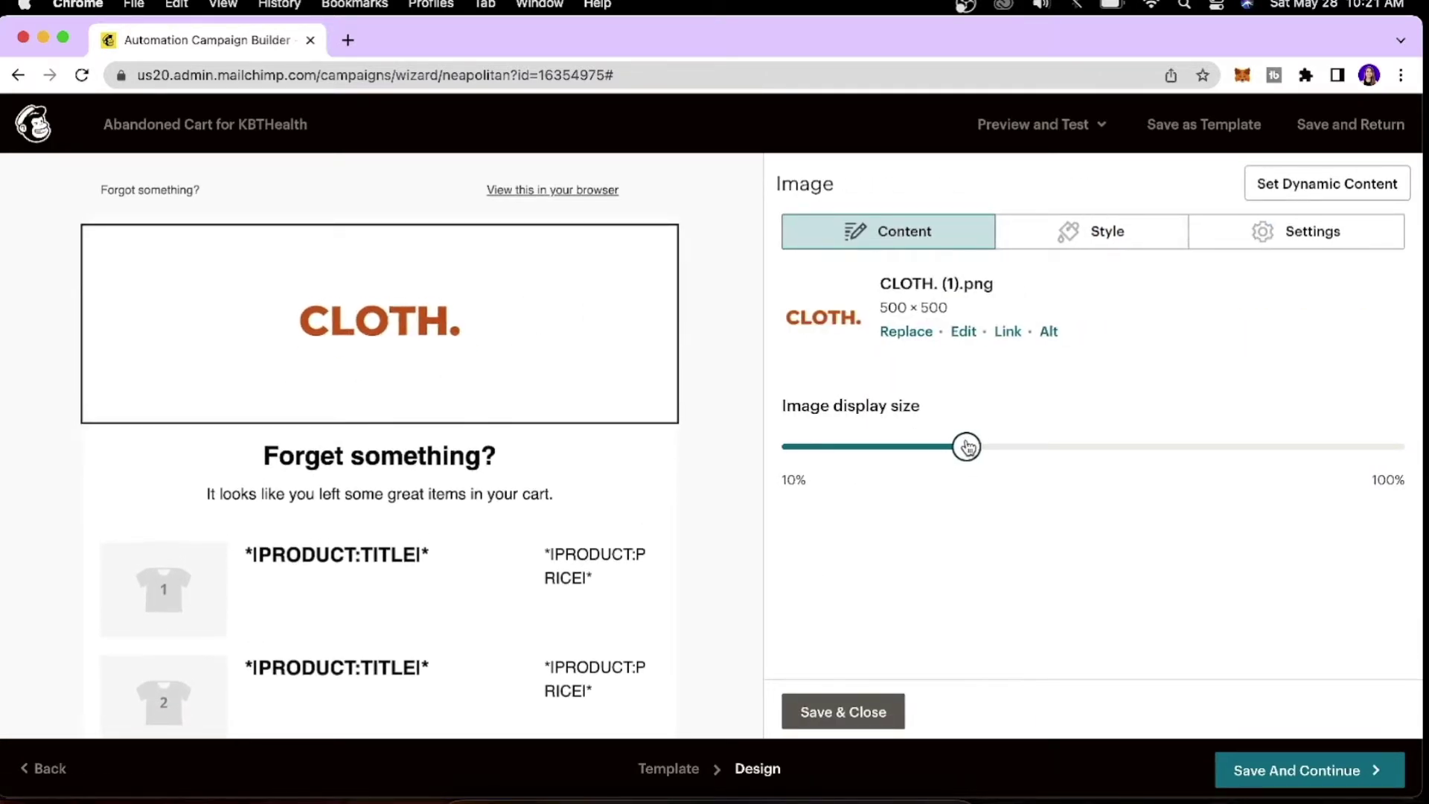
{"action": "left_click", "coordinate": [1007, 332]}
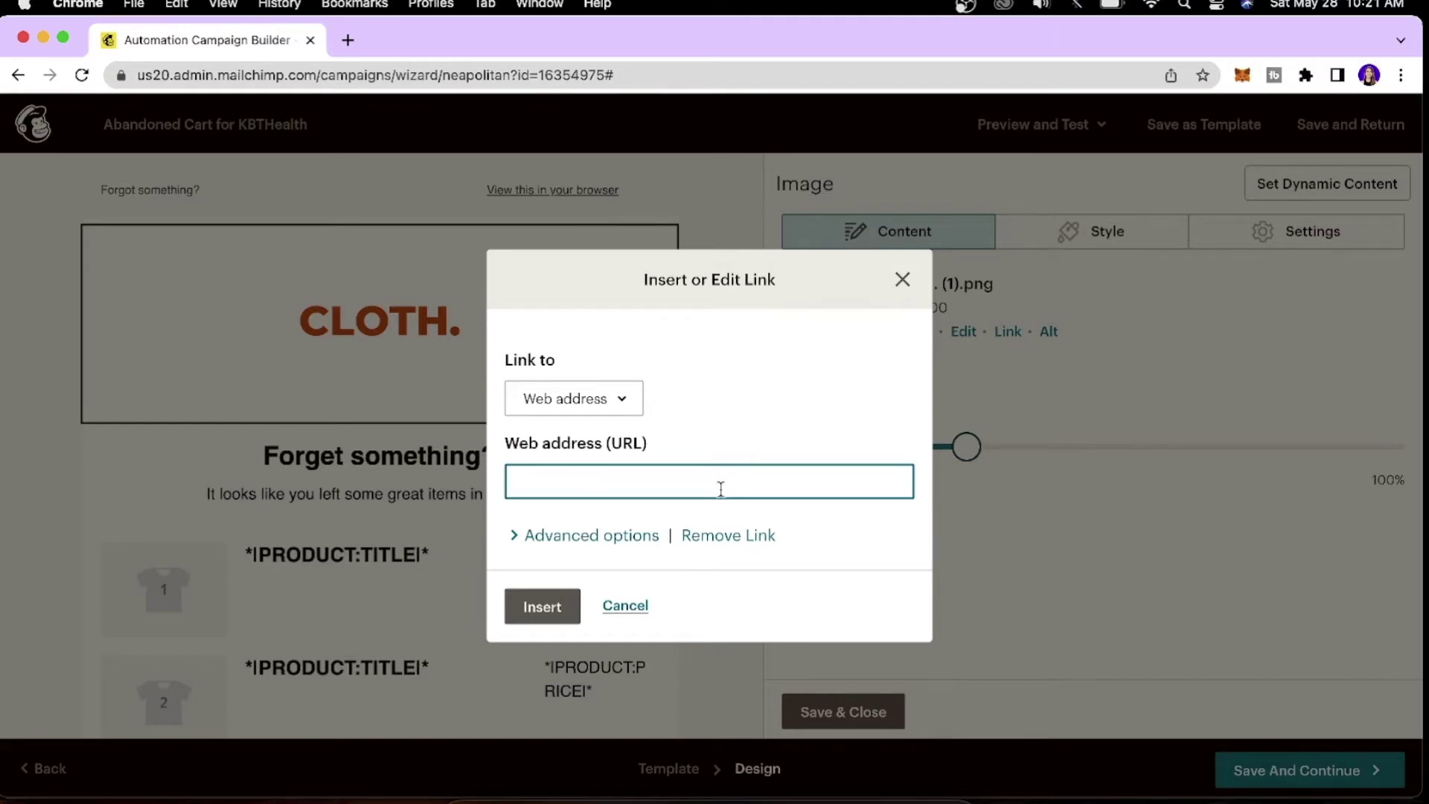
{"action": "type", "text": "www.wix.com"}
{"action": "left_click", "coordinate": [534, 607]}
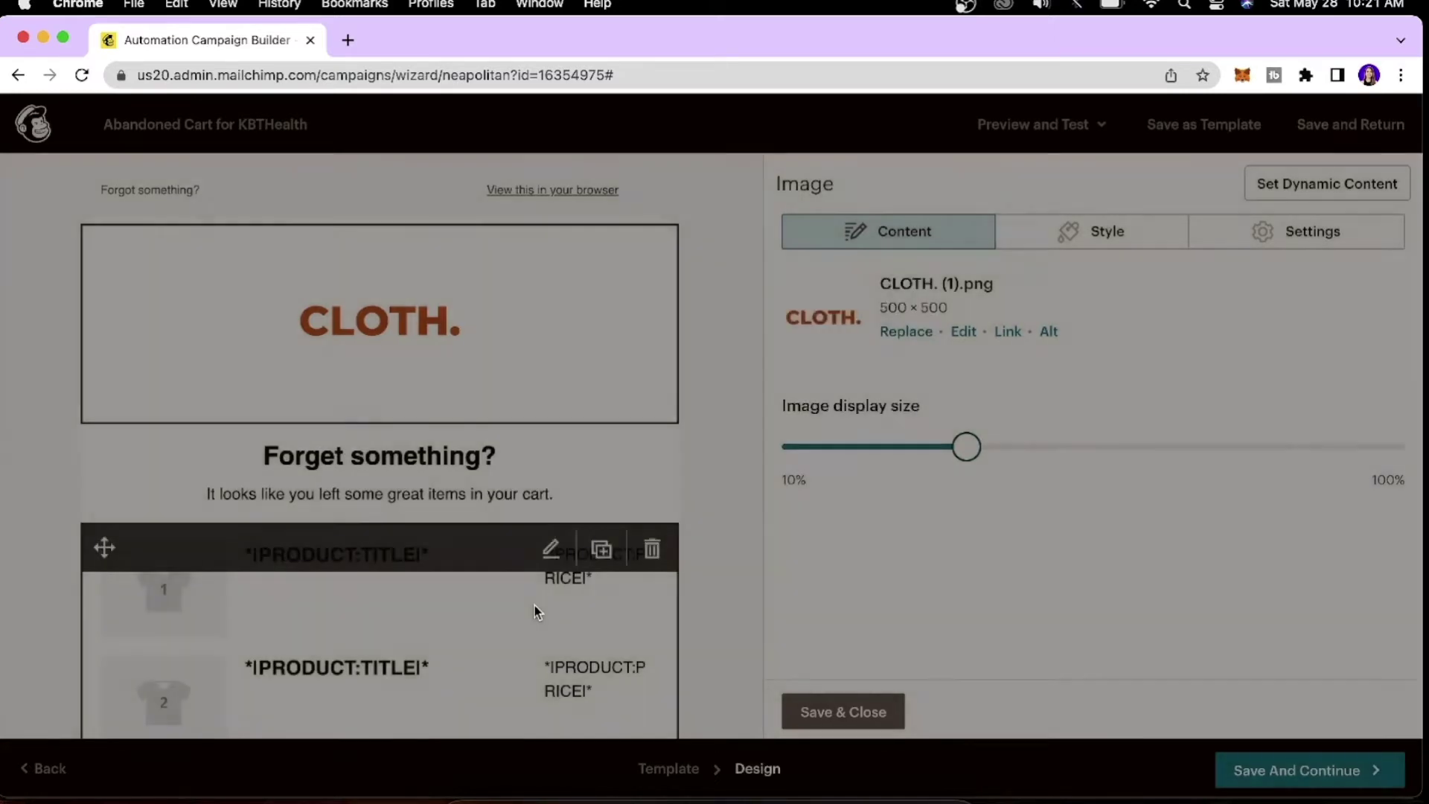
Change the heading to 'You Forgot to Check out?' and rewrite the line below about the saved cart.
{"action": "scroll", "coordinate": [606, 419], "scroll_direction": "down", "scroll_amount": 1}
{"action": "left_click", "coordinate": [565, 381]}
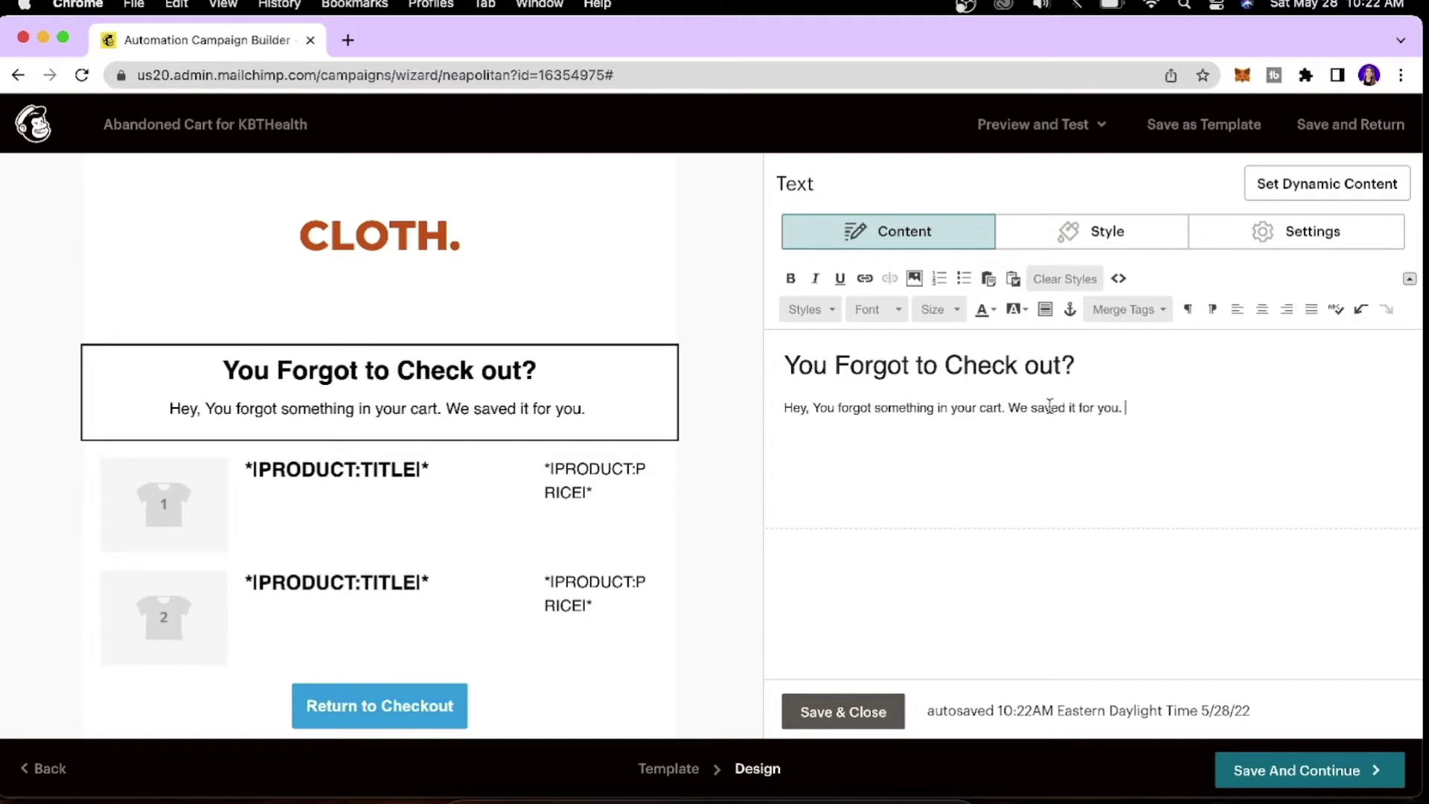
{"action": "left_click", "coordinate": [840, 714]}
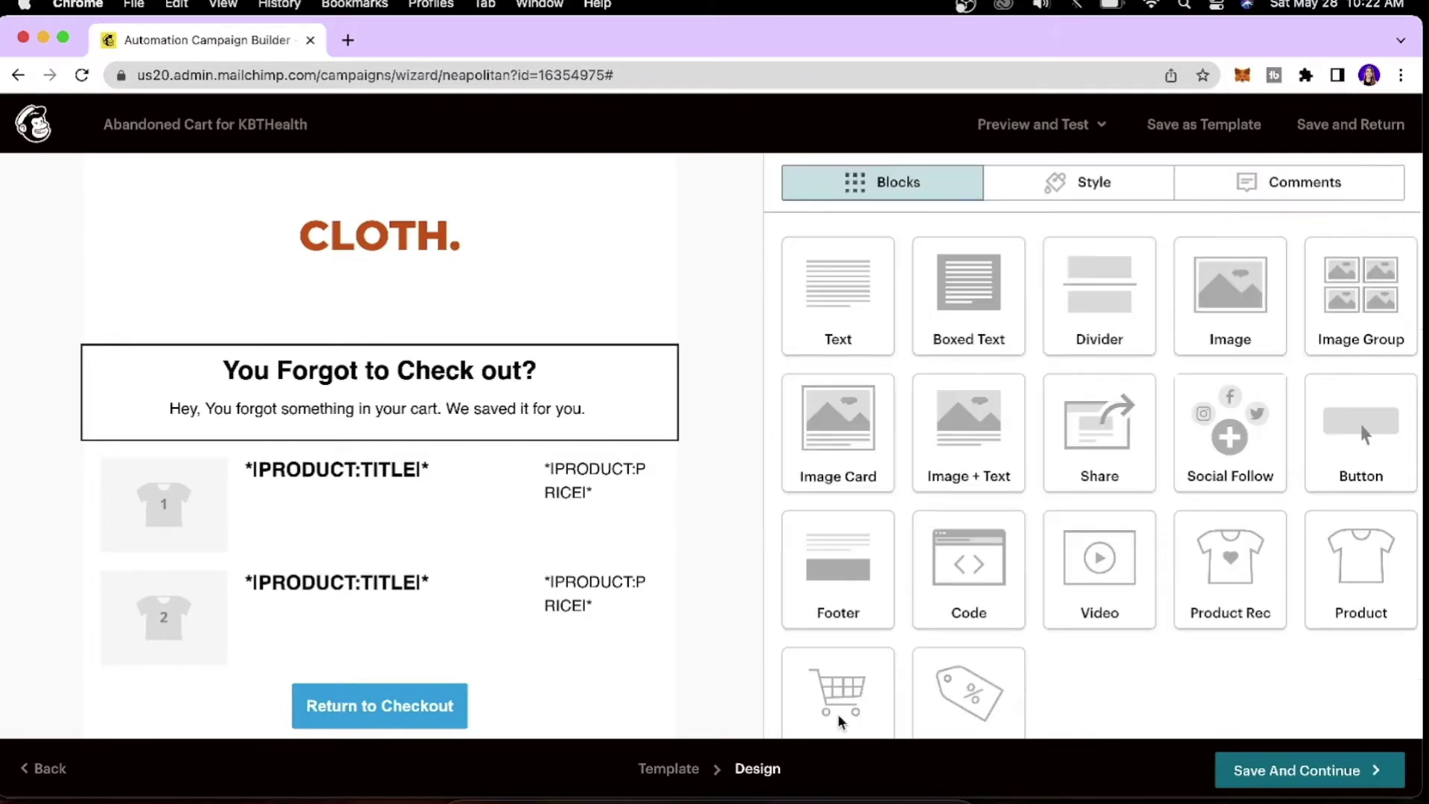
Limit the cart block to 1 product with price shown, then select the Return to Checkout button.
{"action": "left_click", "coordinate": [540, 485]}
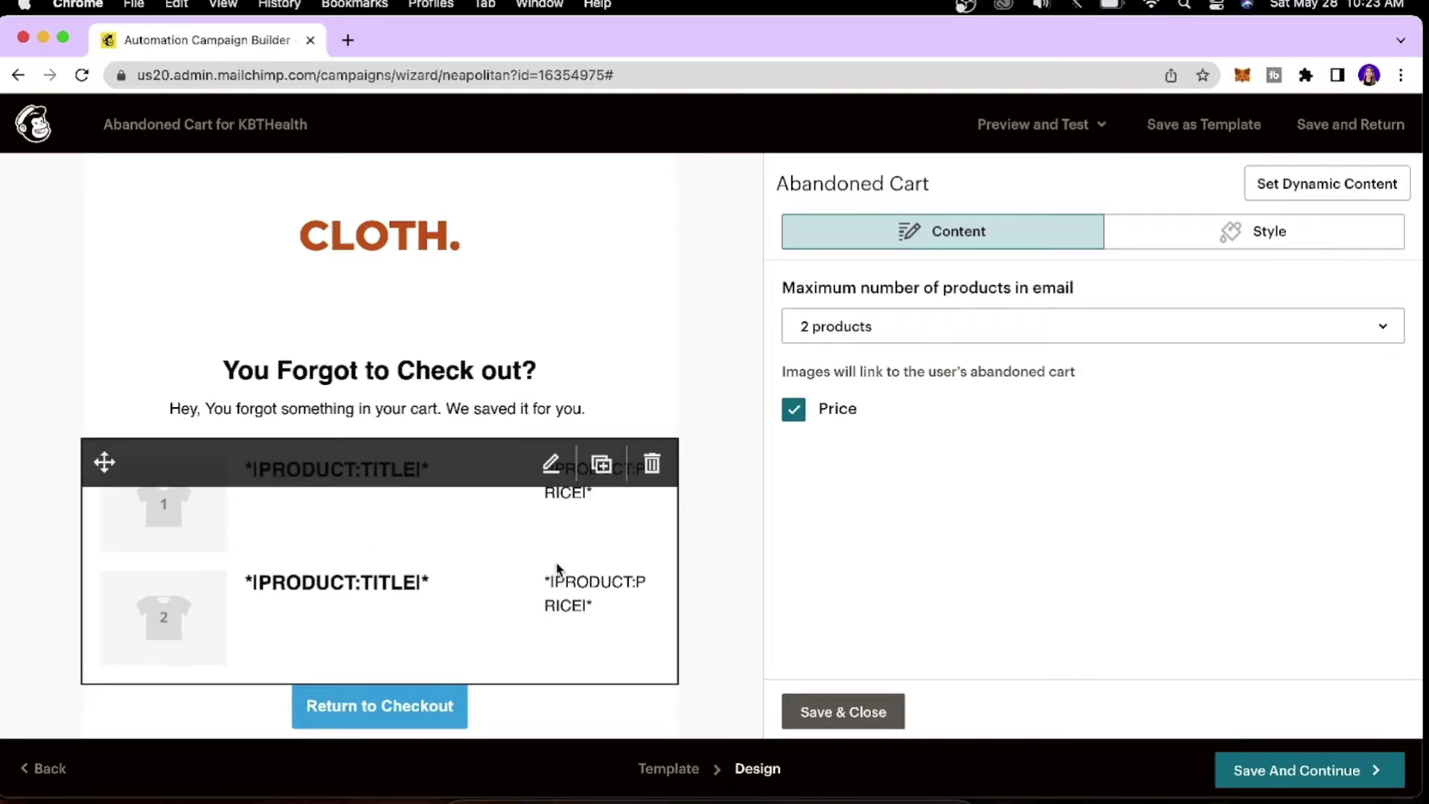
{"action": "left_click", "coordinate": [910, 325]}
{"action": "left_click", "coordinate": [937, 392]}
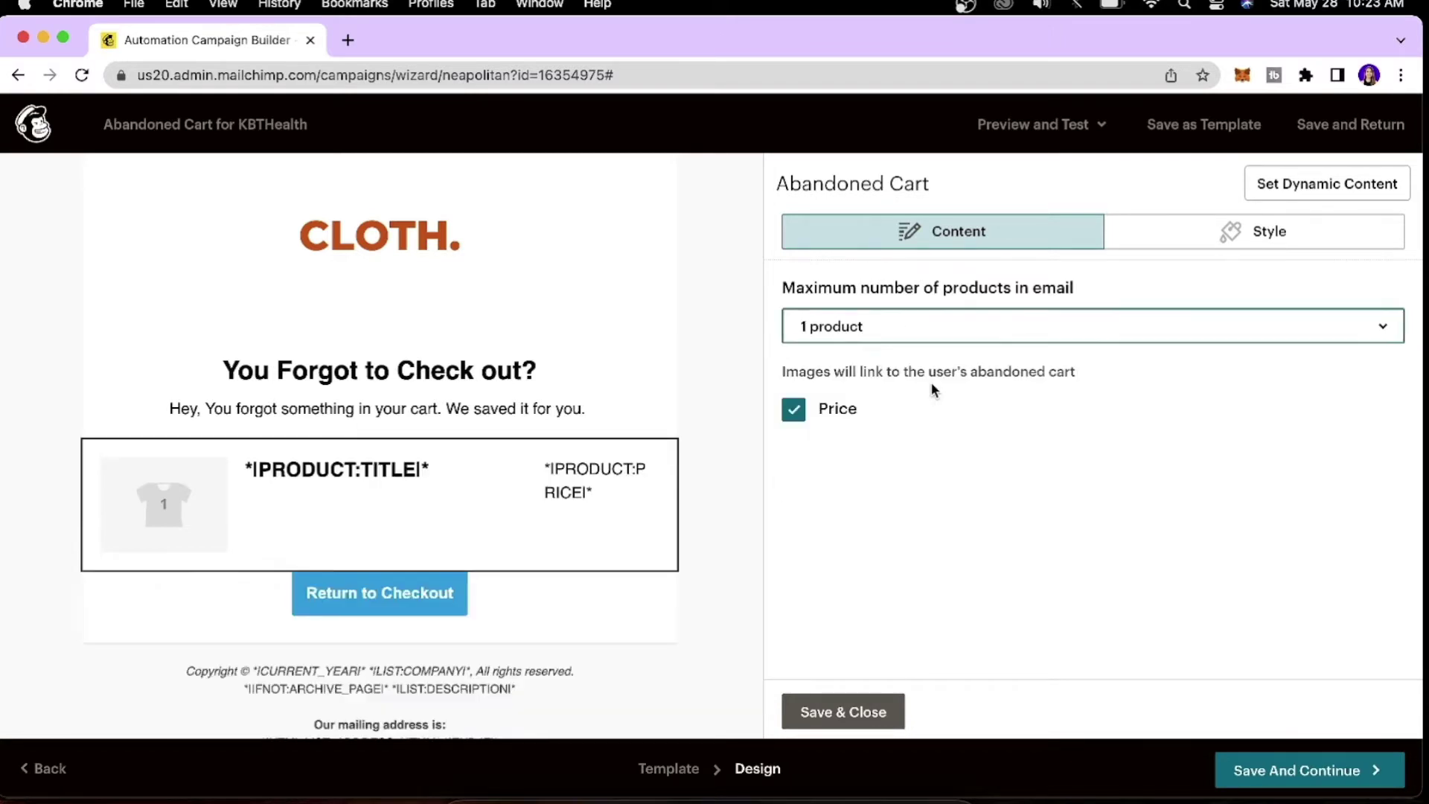
{"action": "left_click", "coordinate": [796, 414]}
{"action": "left_click", "coordinate": [795, 417]}
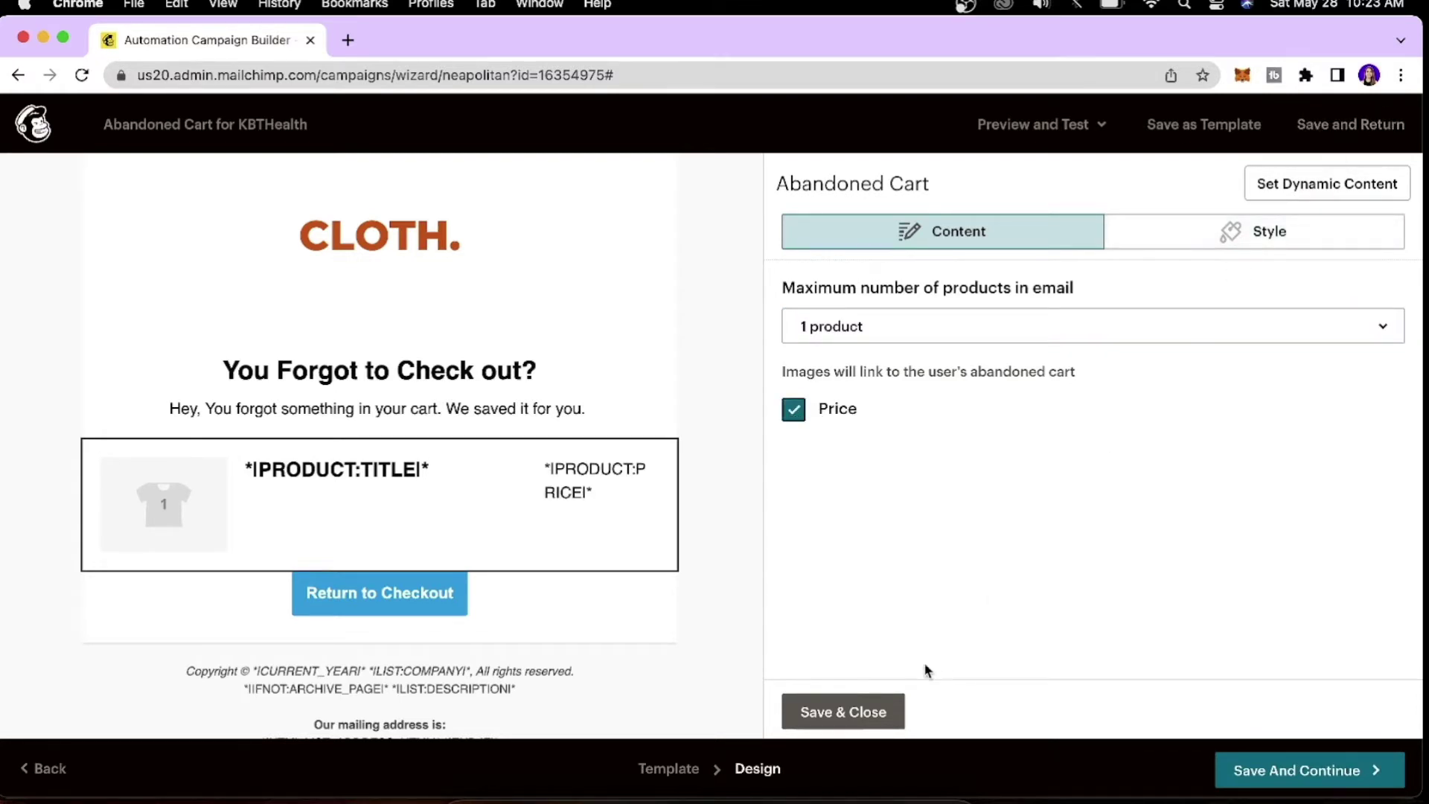
{"action": "left_click", "coordinate": [864, 703]}
{"action": "left_click", "coordinate": [521, 599]}
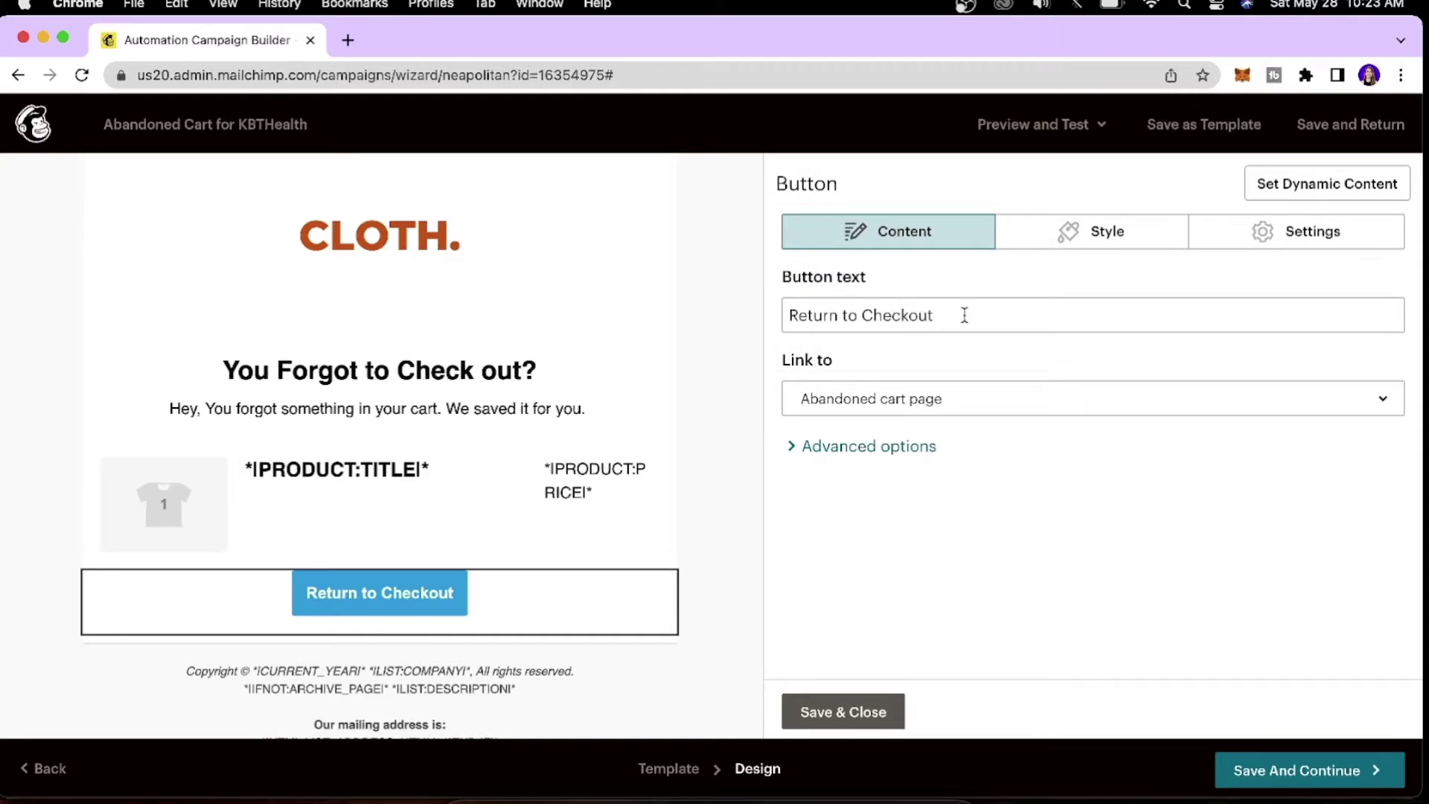
Keep the checkout button linked to the abandoned cart page and open the footer for editing.
{"action": "left_click", "coordinate": [971, 398]}
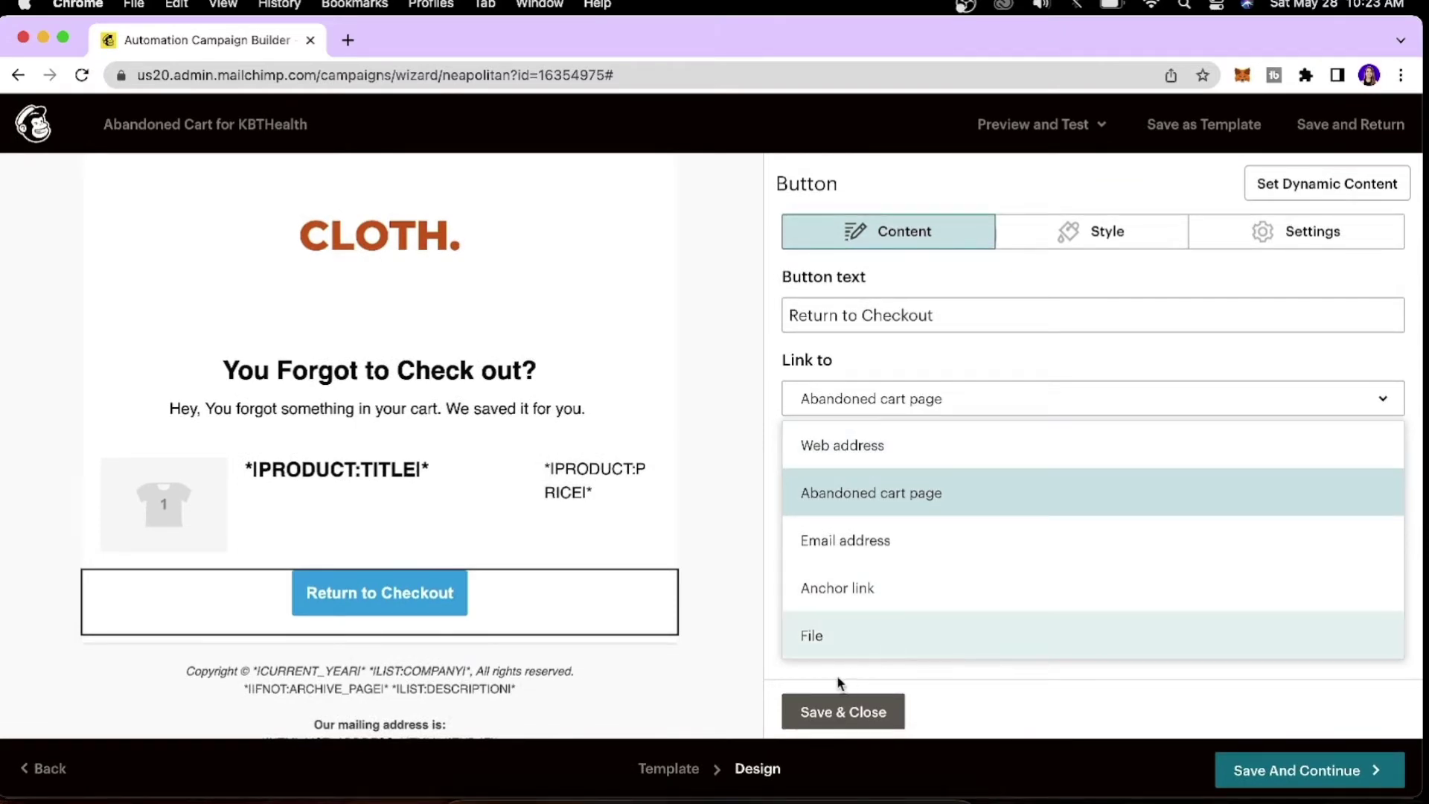
{"action": "left_click", "coordinate": [841, 709]}
{"action": "left_click", "coordinate": [551, 547]}
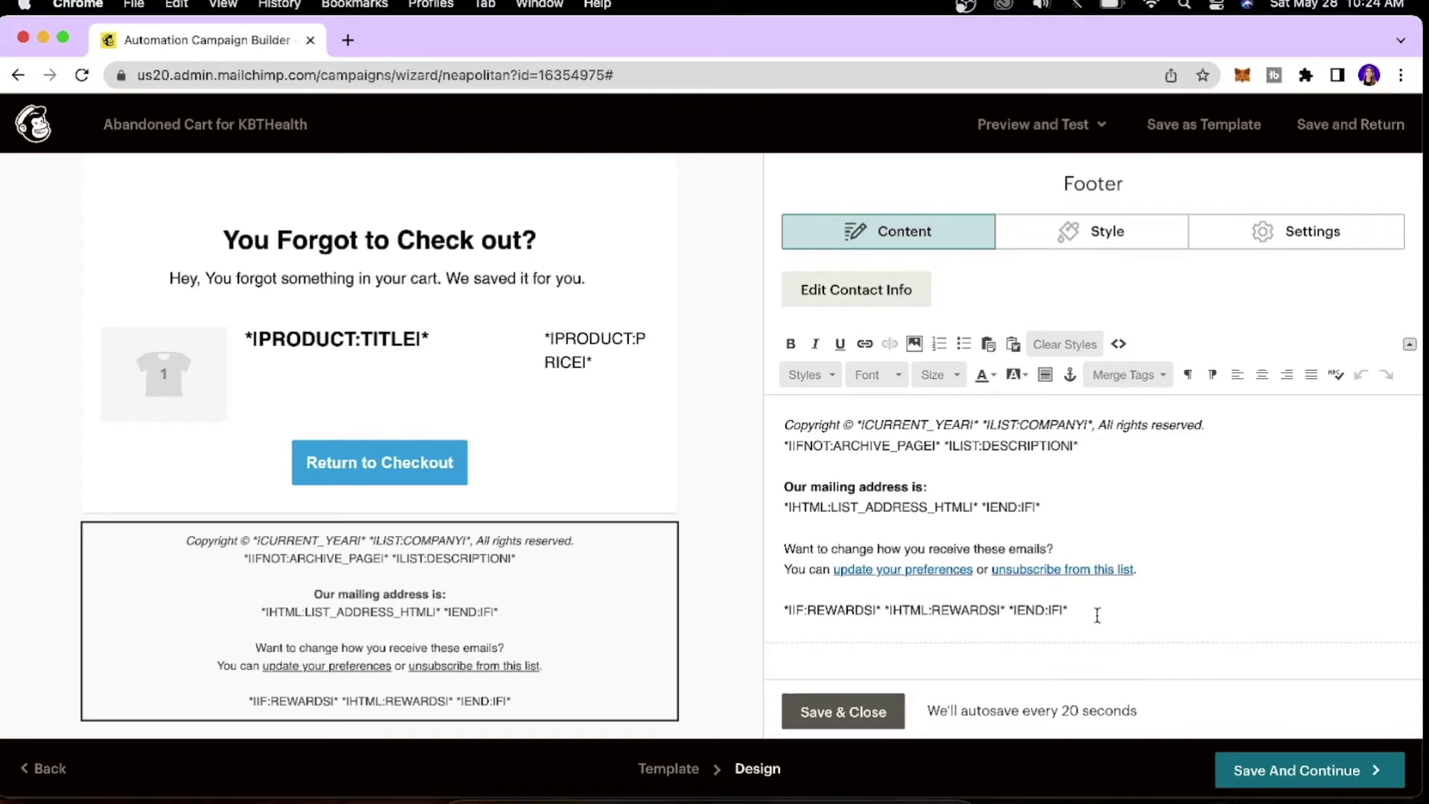
Delete the *|IF:REWARDS|* merge-tag line from the footer and save.
{"action": "triple_click", "coordinate": [816, 620]}
{"action": "key", "text": "BackSpace"}
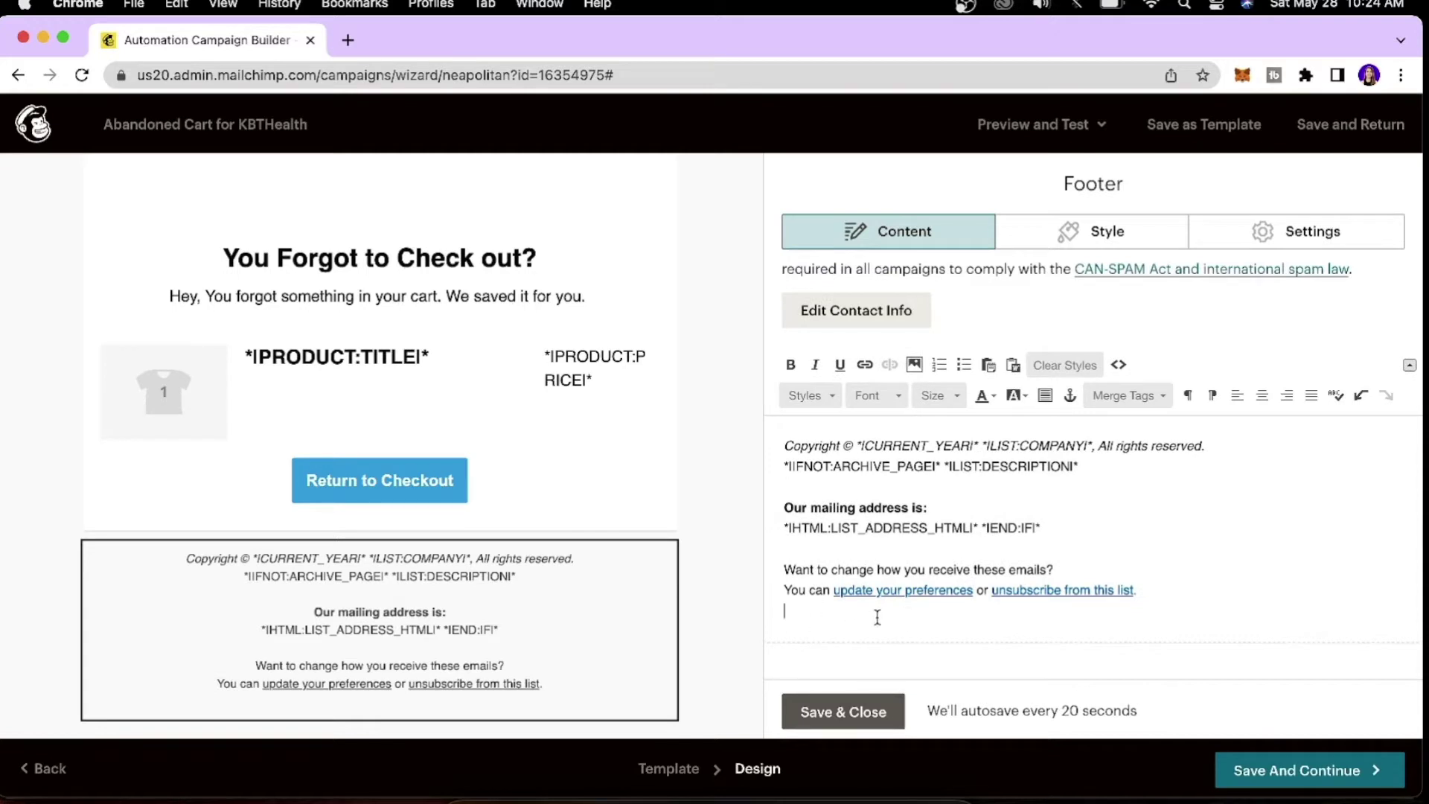
{"action": "left_click", "coordinate": [876, 710]}
{"action": "scroll", "coordinate": [632, 383], "scroll_direction": "up", "scroll_amount": 5}
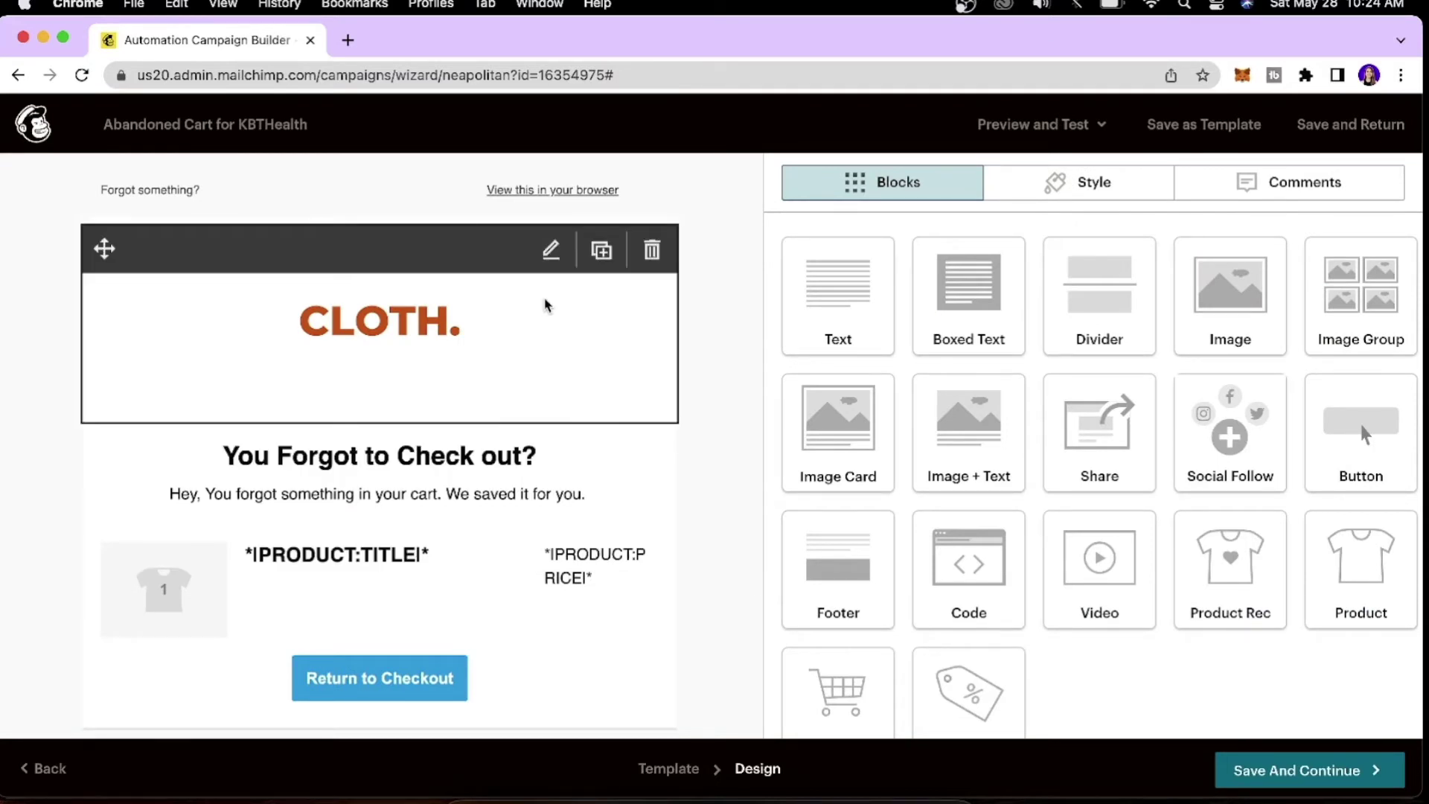
Select the 'You Forgot to Check out?' greeting text and bring up its style options.
{"action": "left_click", "coordinate": [636, 285]}
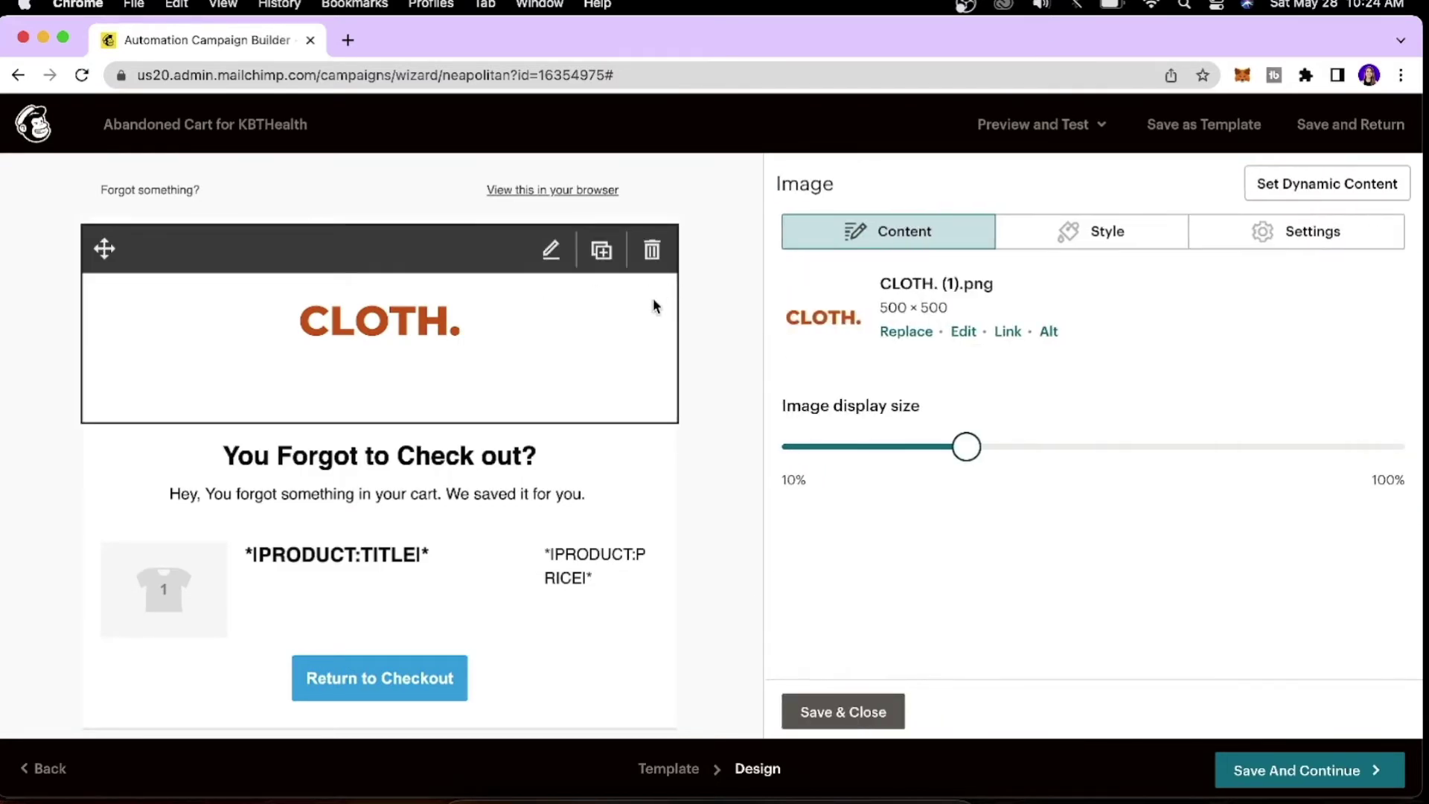
{"action": "left_click", "coordinate": [594, 488]}
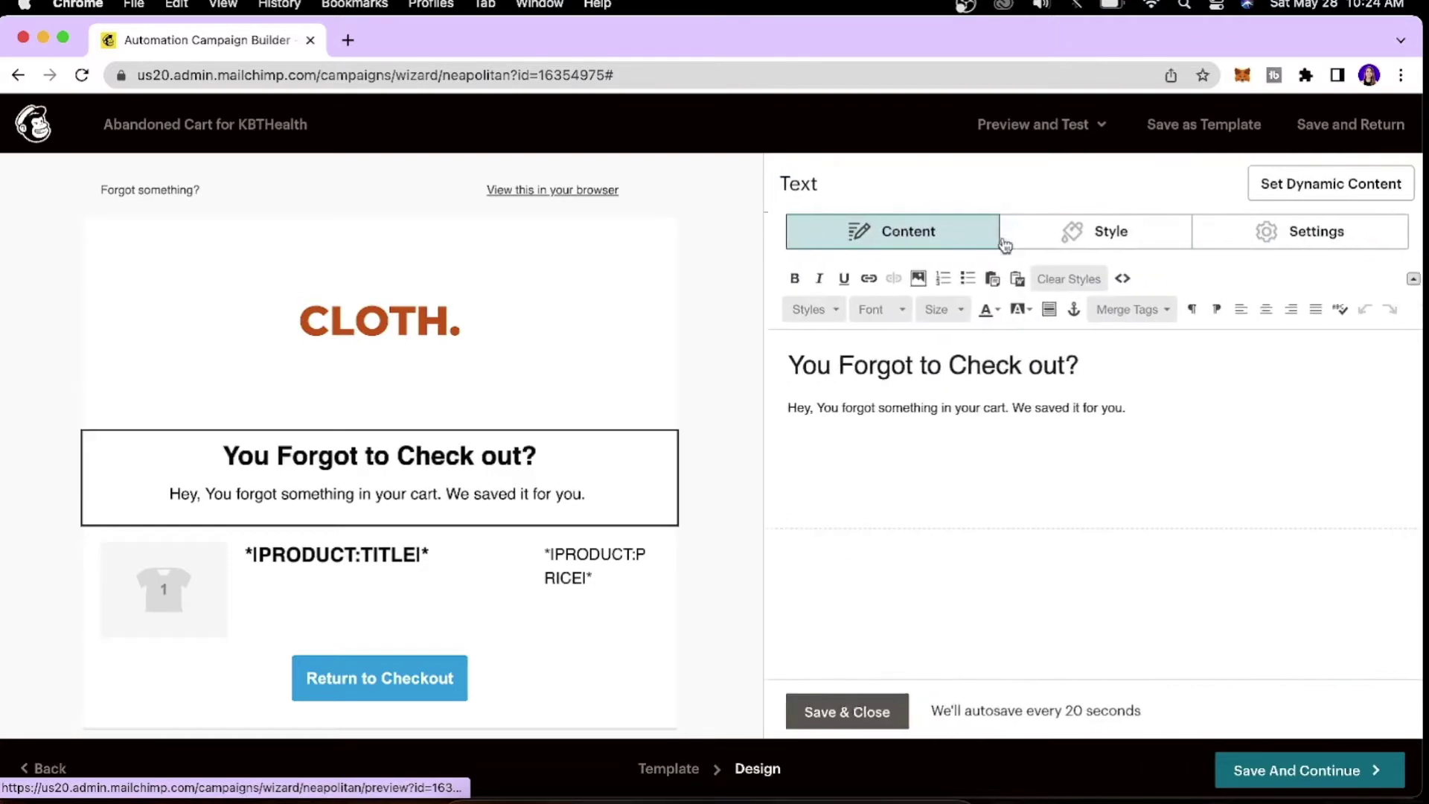
{"action": "left_click", "coordinate": [1131, 237]}
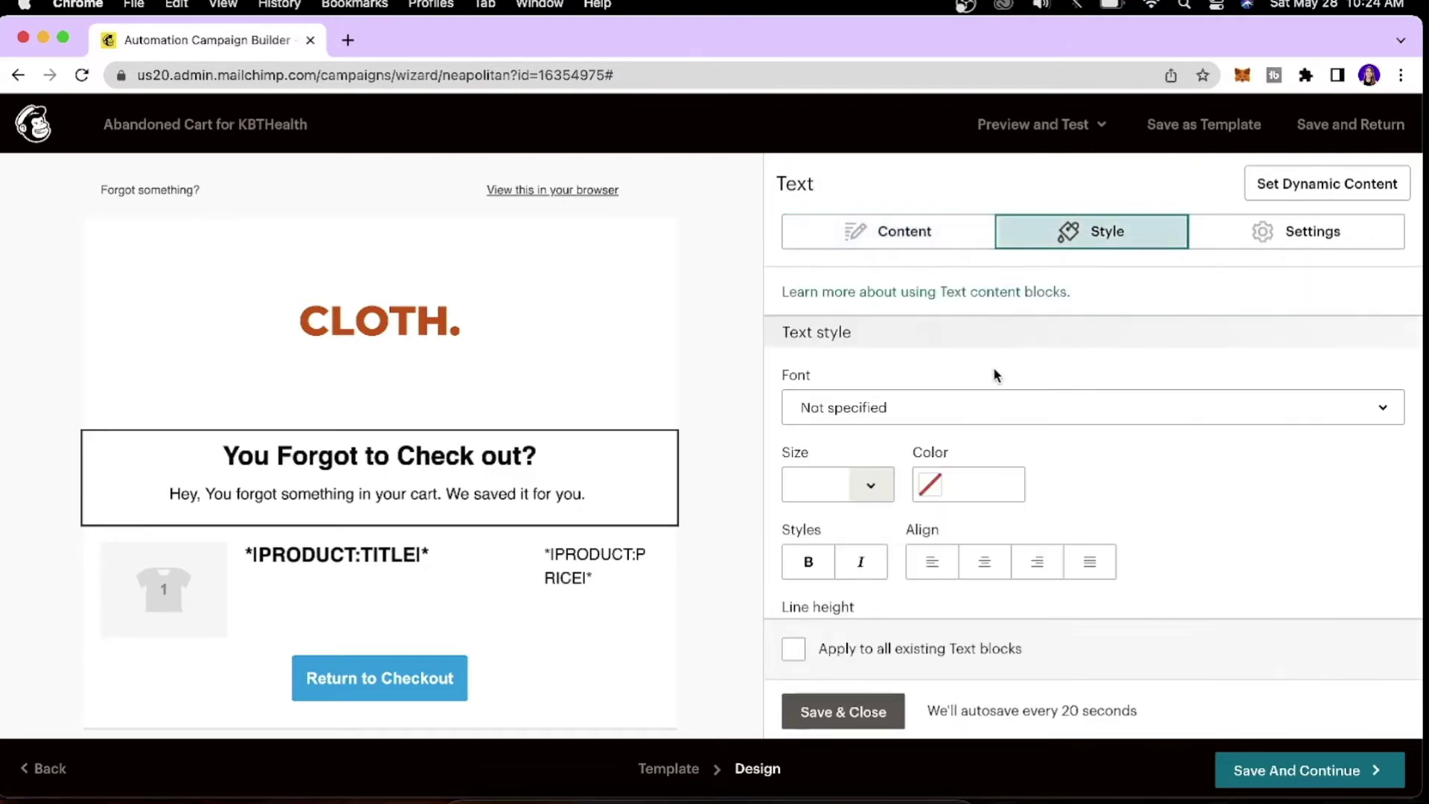
{"action": "scroll", "coordinate": [994, 368], "scroll_direction": "down", "scroll_amount": 2}
Style the greeting text Lato, 14px, double line spacing, save, and select the Abandoned Cart block.
{"action": "left_click", "coordinate": [1031, 328]}
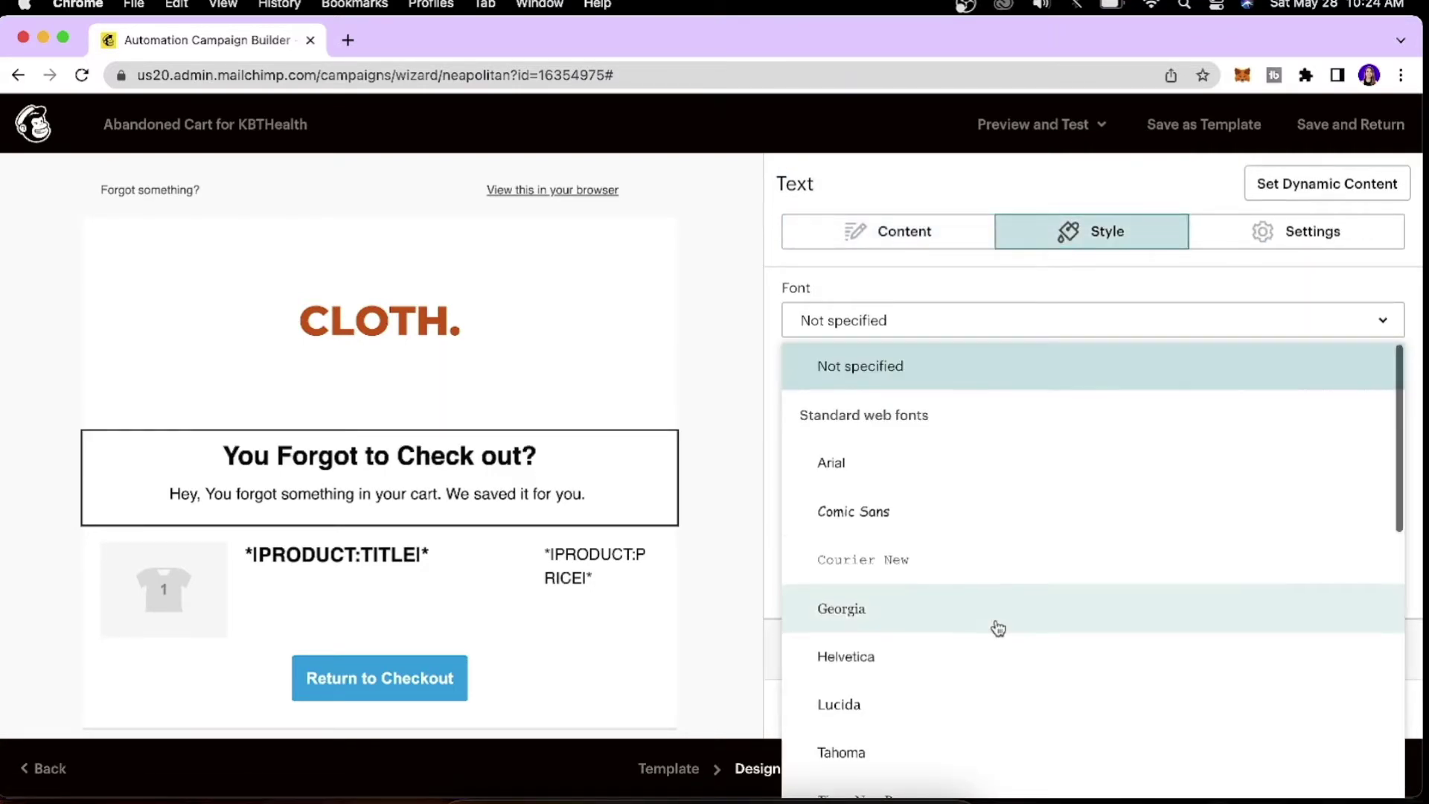
{"action": "scroll", "coordinate": [995, 625], "scroll_direction": "down", "scroll_amount": 5}
{"action": "left_click", "coordinate": [959, 587]}
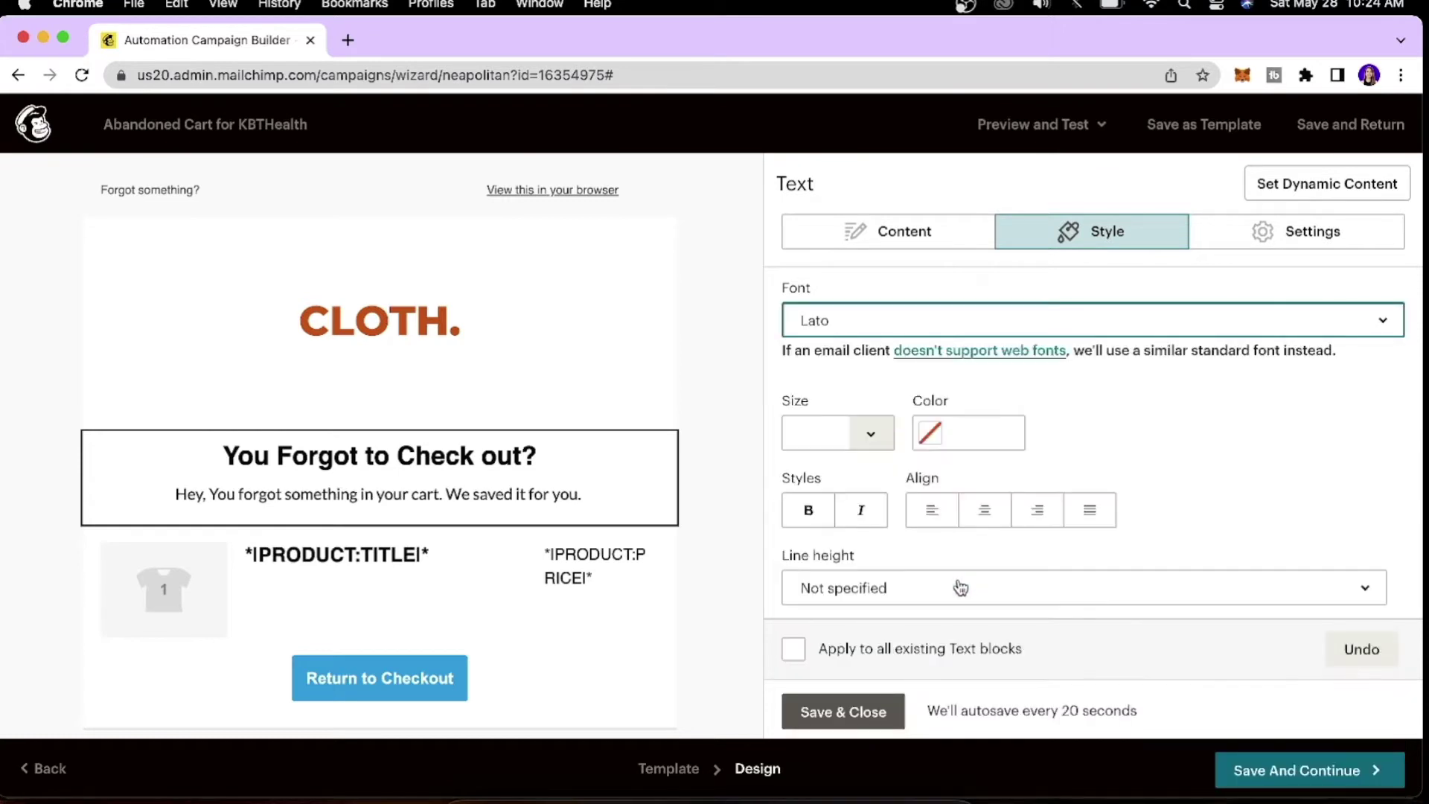
{"action": "left_click", "coordinate": [871, 435]}
{"action": "scroll", "coordinate": [863, 640], "scroll_direction": "down", "scroll_amount": 1}
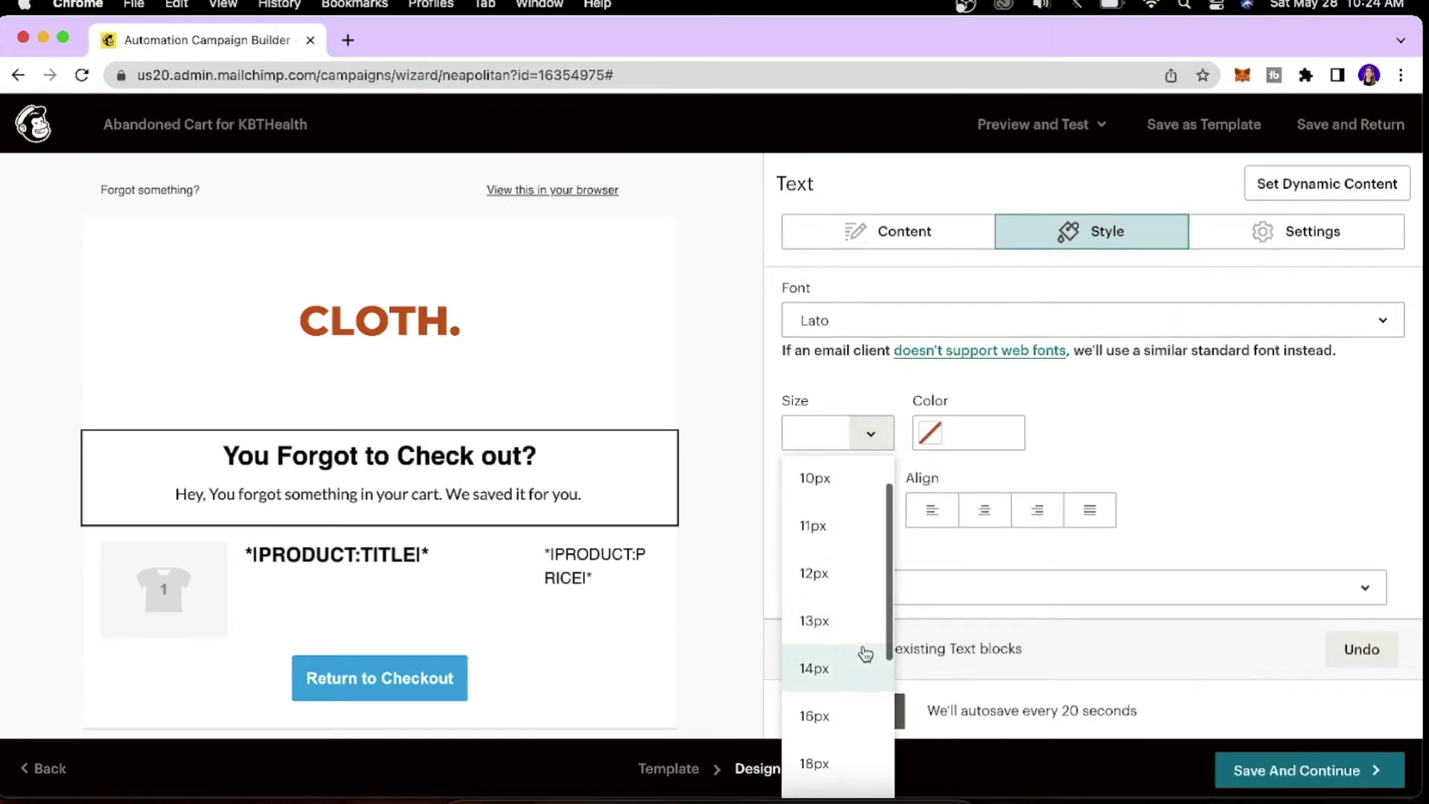
{"action": "left_click", "coordinate": [821, 665]}
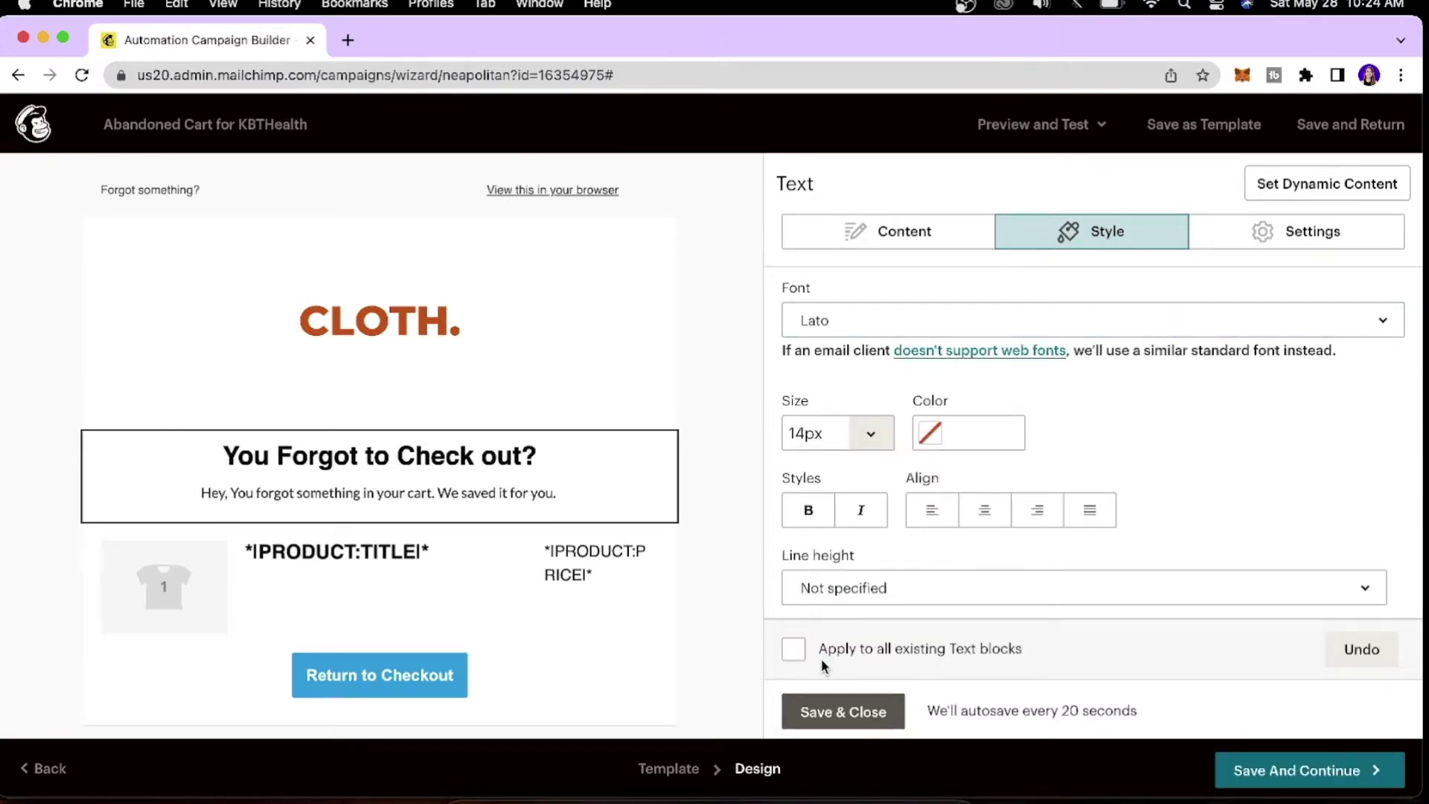
{"action": "scroll", "coordinate": [892, 451], "scroll_direction": "down", "scroll_amount": 1}
{"action": "left_click", "coordinate": [891, 451]}
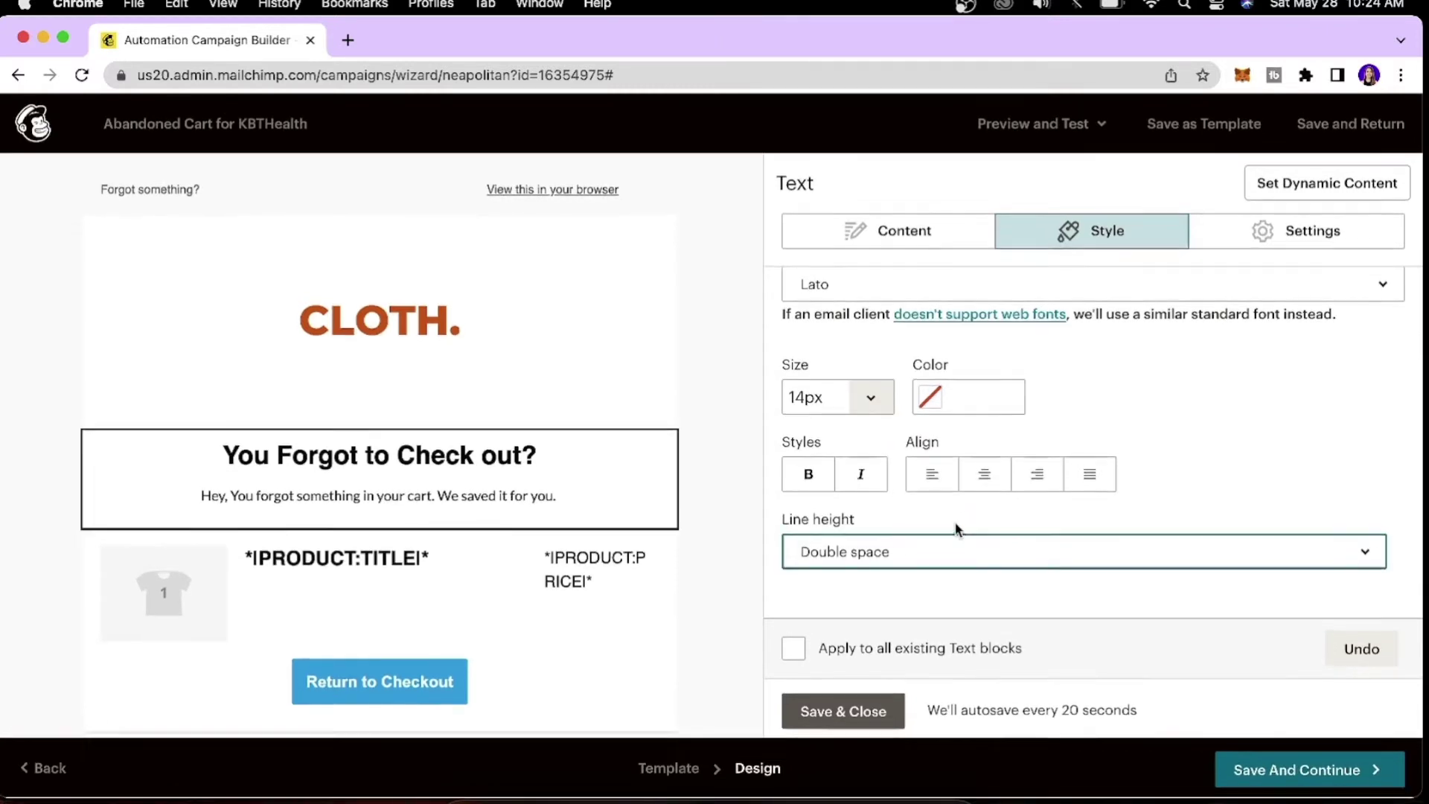
{"action": "left_click", "coordinate": [842, 712]}
{"action": "left_click", "coordinate": [549, 471]}
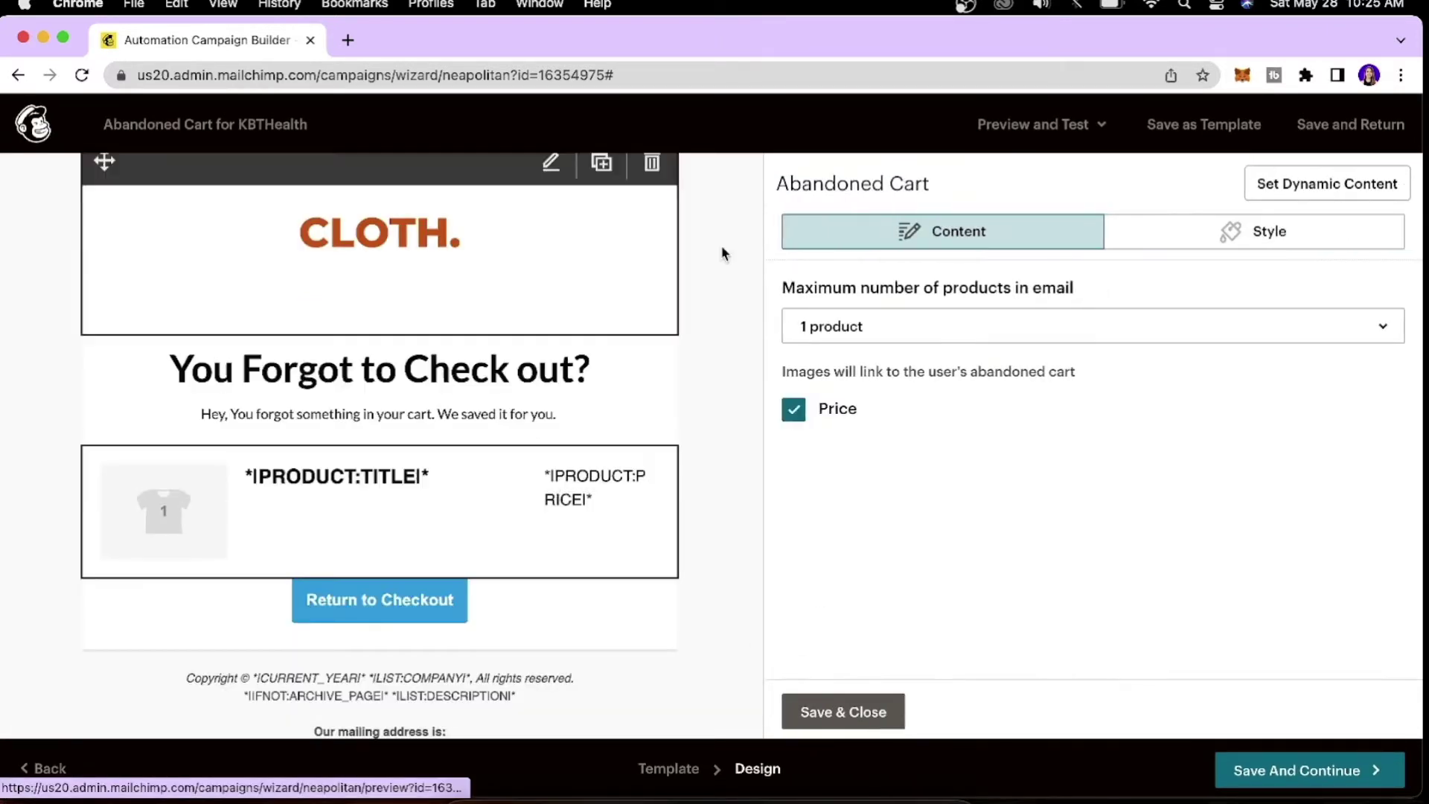
Set the cart's product title to Open Sans at 18px, correcting an initial 24px choice.
{"action": "left_click", "coordinate": [1160, 244]}
{"action": "left_click", "coordinate": [1086, 361]}
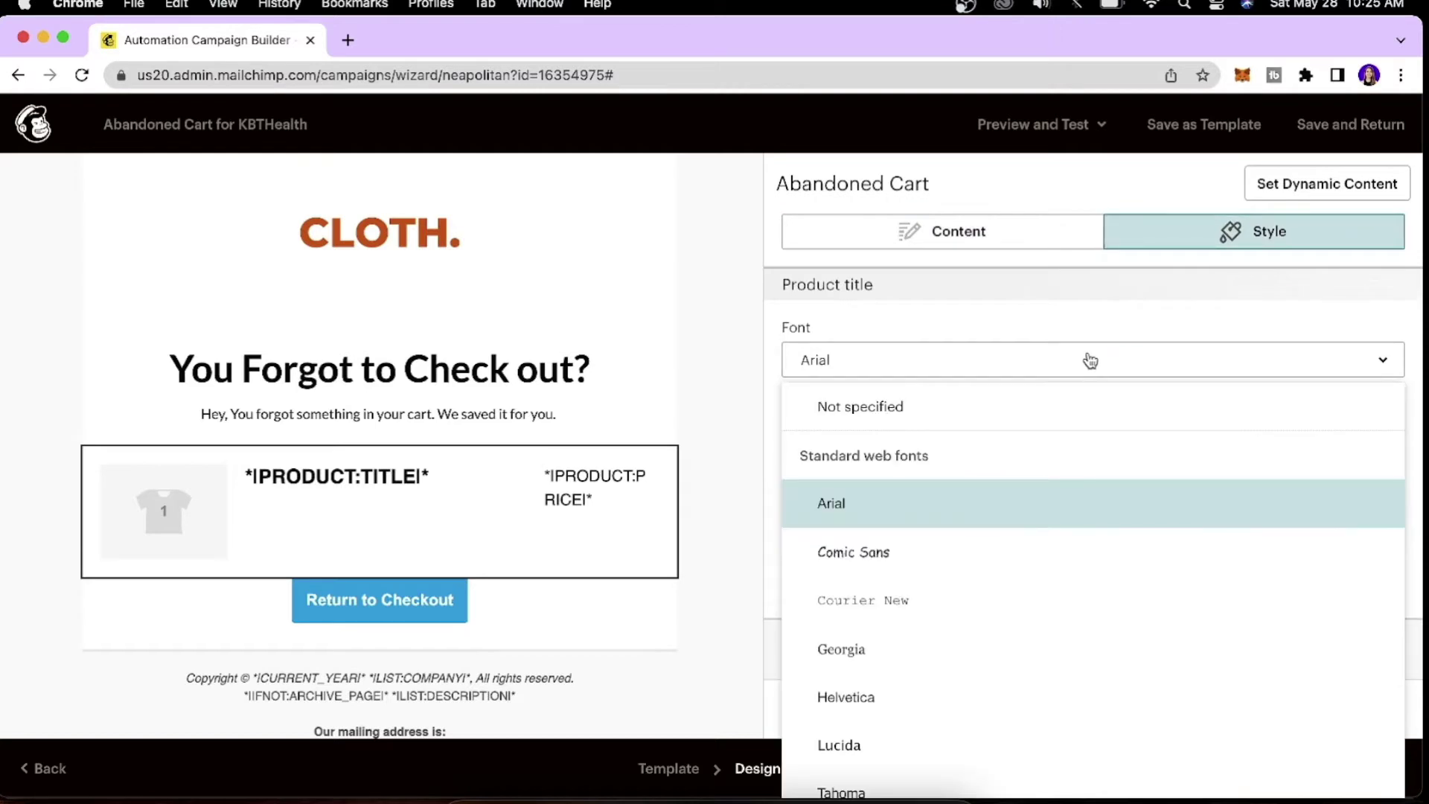
{"action": "scroll", "coordinate": [1006, 694], "scroll_direction": "down", "scroll_amount": 1}
{"action": "scroll", "coordinate": [1004, 691], "scroll_direction": "down", "scroll_amount": 8}
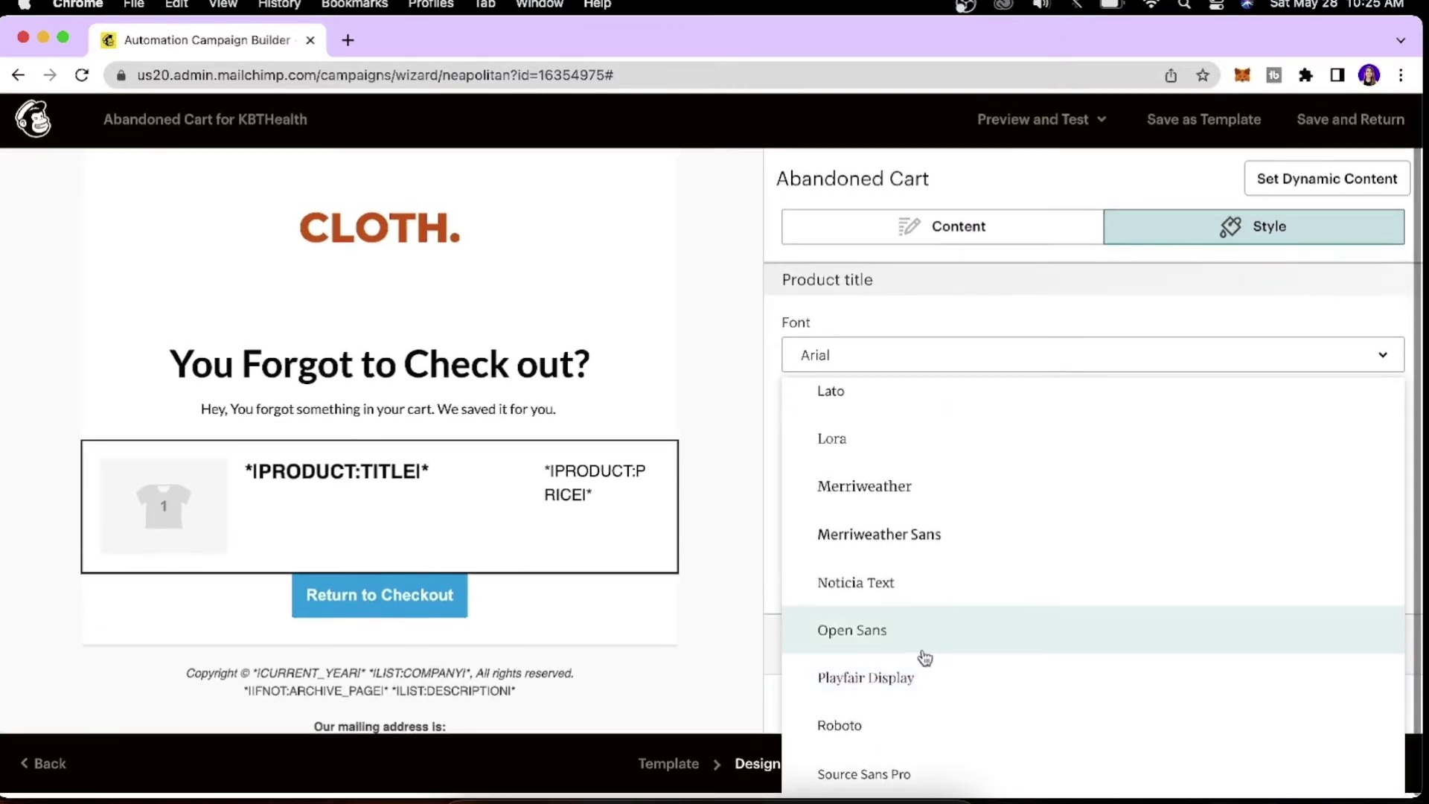
{"action": "left_click", "coordinate": [910, 651]}
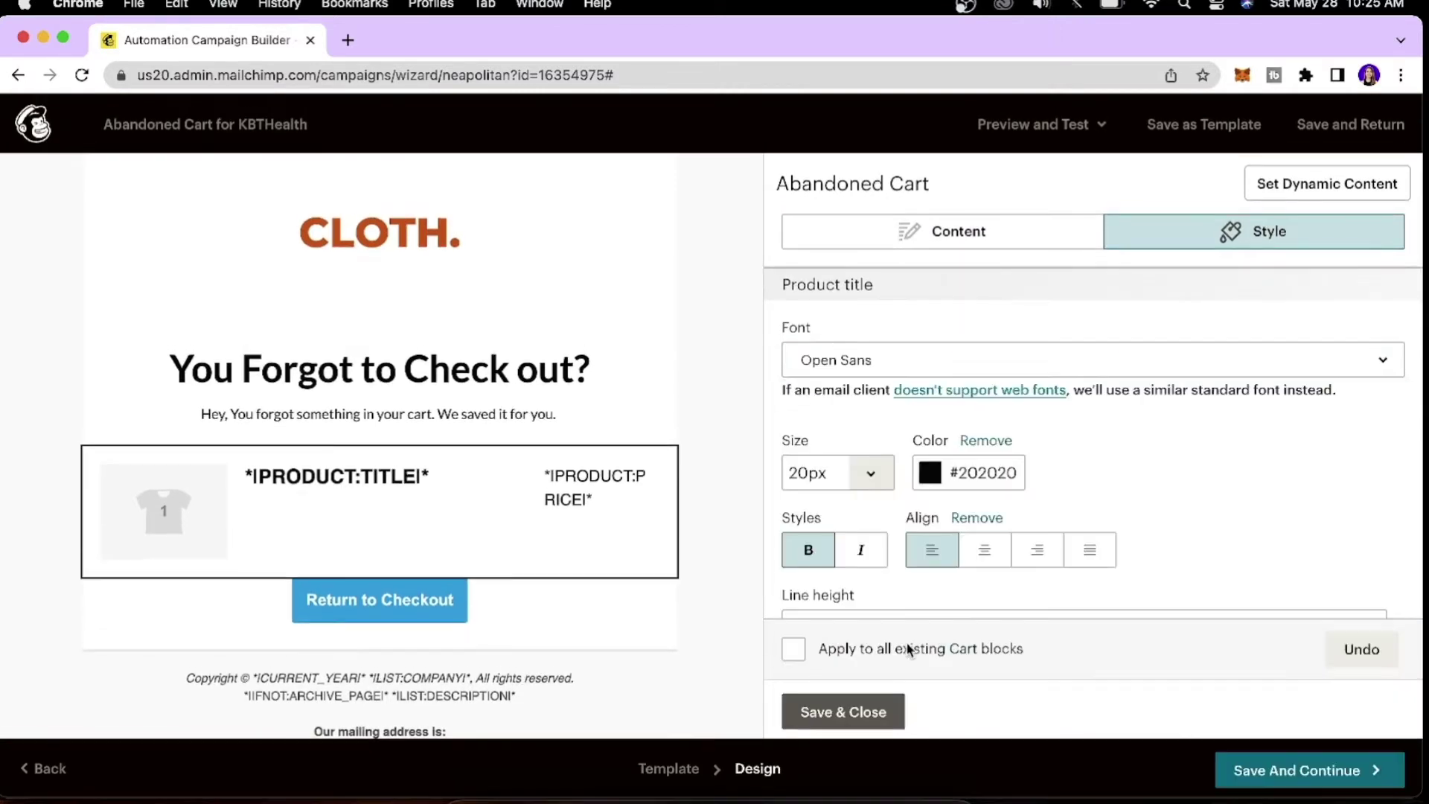
{"action": "left_click", "coordinate": [878, 488]}
{"action": "scroll", "coordinate": [823, 389], "scroll_direction": "down", "scroll_amount": 2}
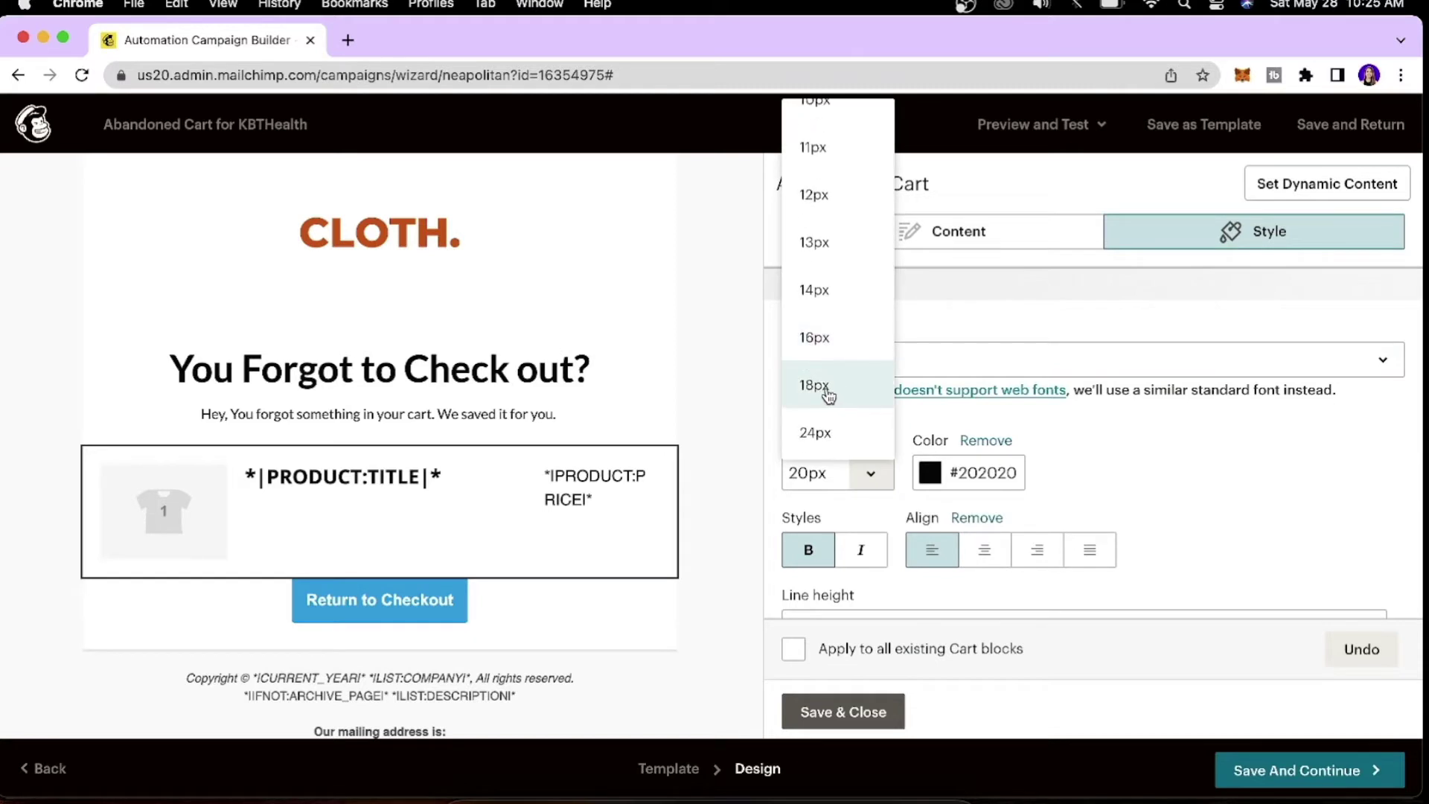
{"action": "scroll", "coordinate": [854, 290], "scroll_direction": "down", "scroll_amount": 3}
{"action": "scroll", "coordinate": [849, 239], "scroll_direction": "up", "scroll_amount": 1}
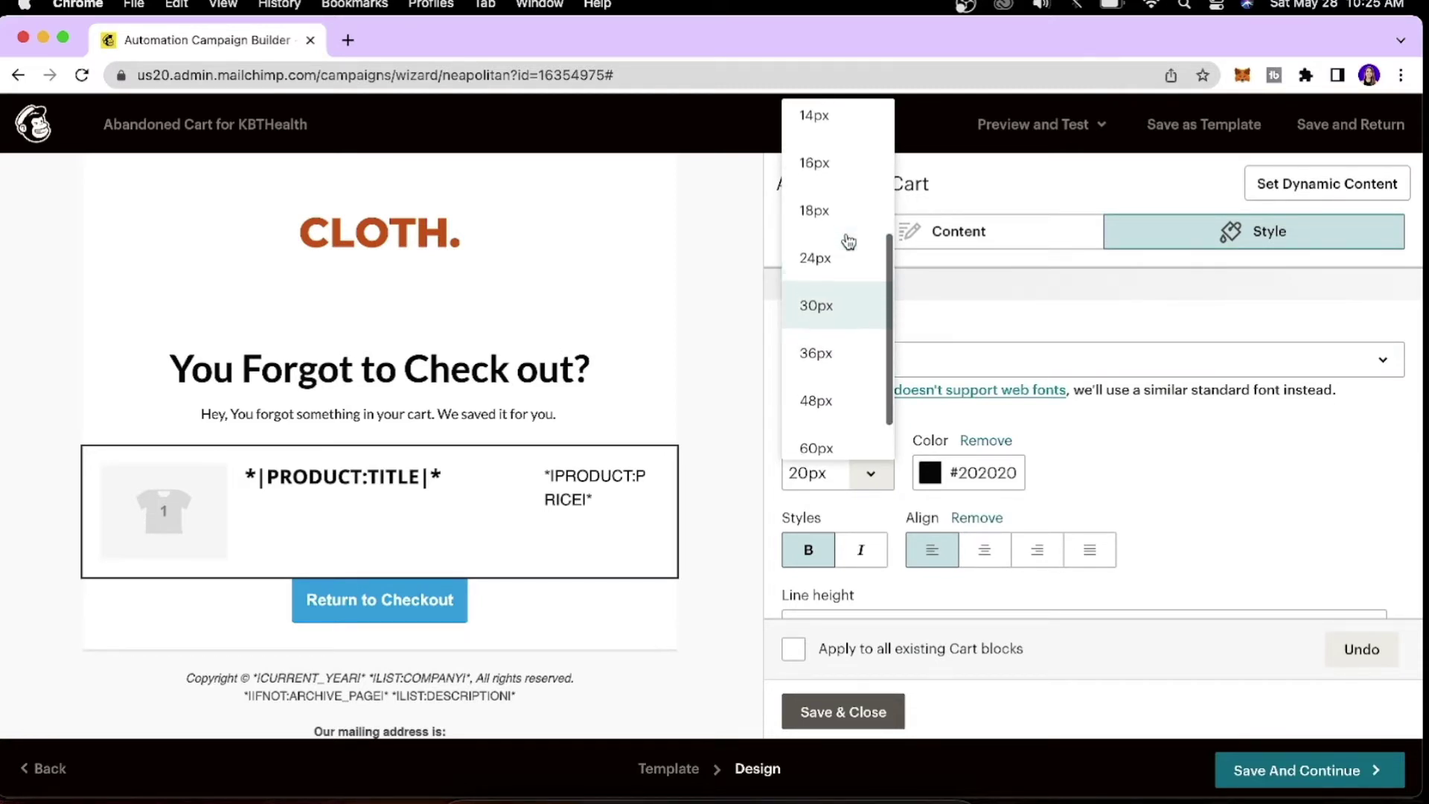
{"action": "left_click", "coordinate": [821, 271]}
{"action": "left_click", "coordinate": [889, 480]}
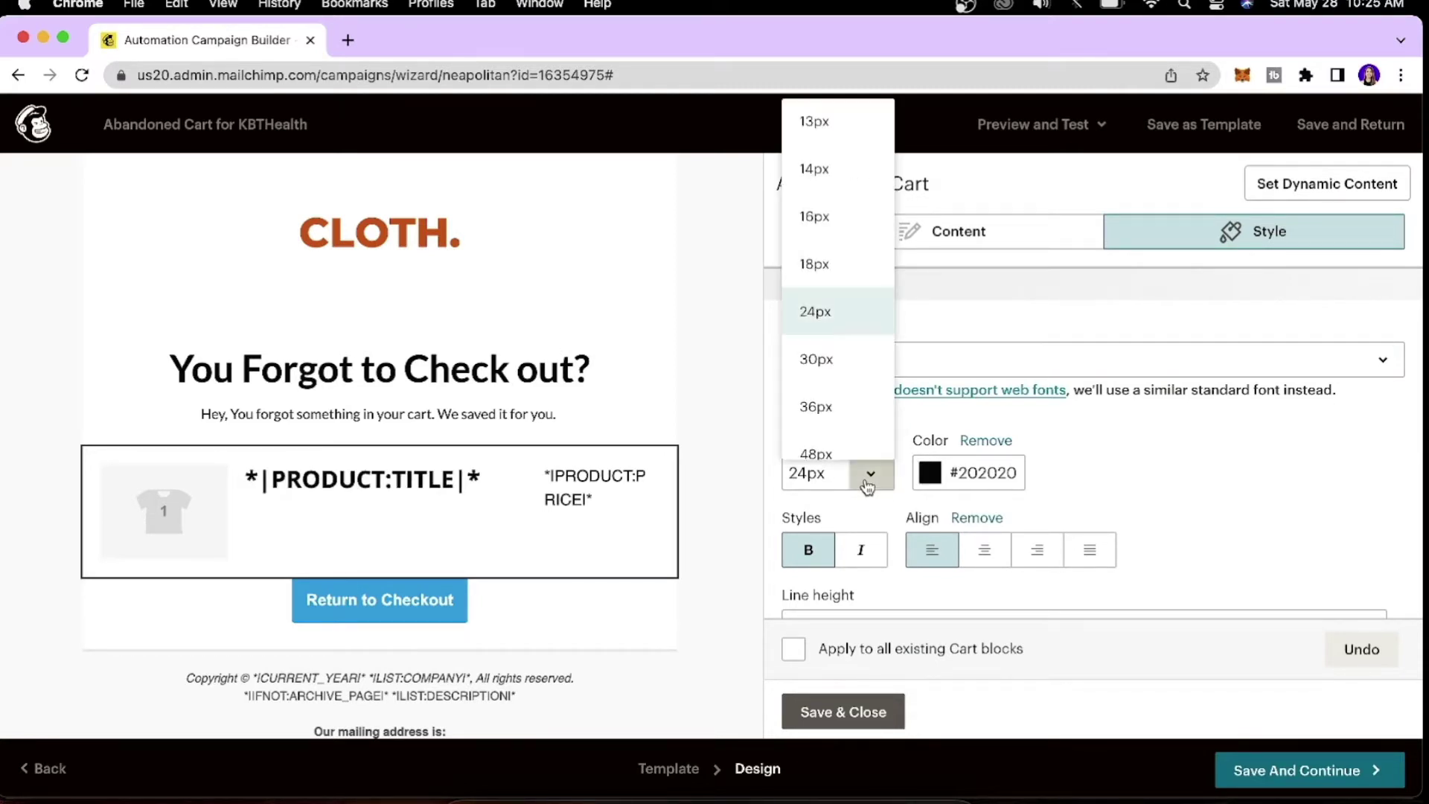
{"action": "scroll", "coordinate": [823, 332], "scroll_direction": "up", "scroll_amount": 2}
{"action": "left_click", "coordinate": [828, 311]}
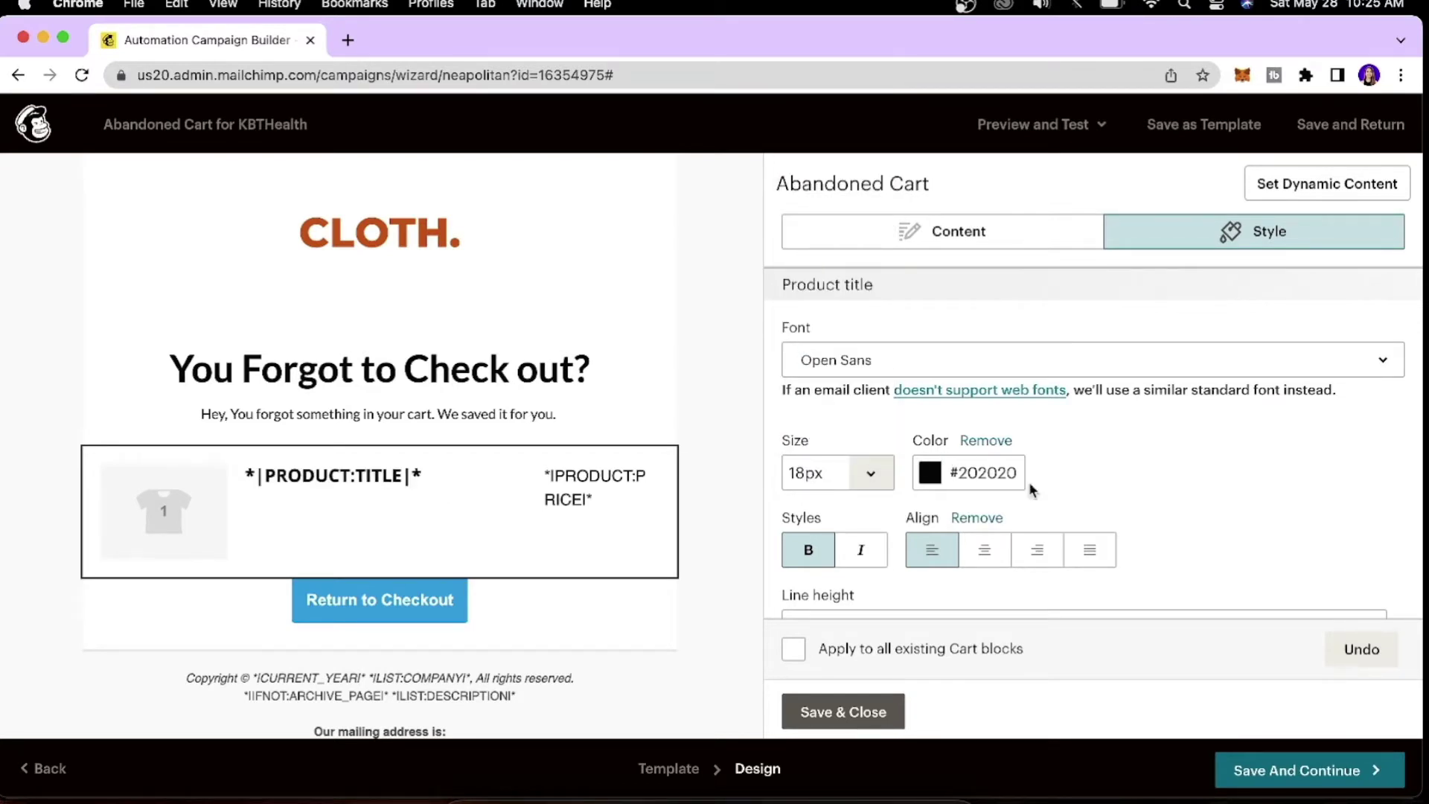
Give the product title double line spacing, leaving its colour unchanged.
{"action": "left_click", "coordinate": [928, 476]}
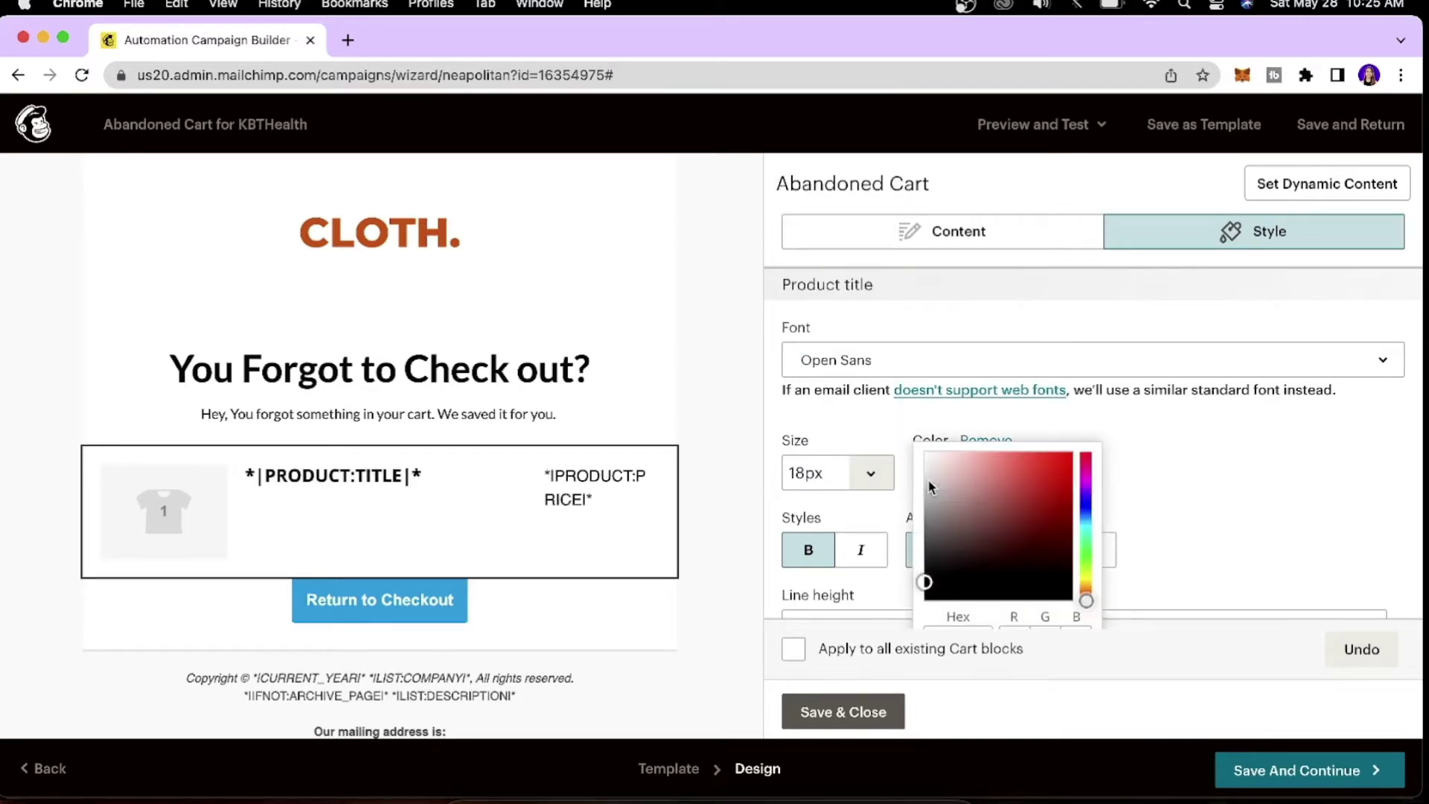
{"action": "left_click", "coordinate": [1161, 470]}
{"action": "scroll", "coordinate": [1158, 469], "scroll_direction": "down", "scroll_amount": 5}
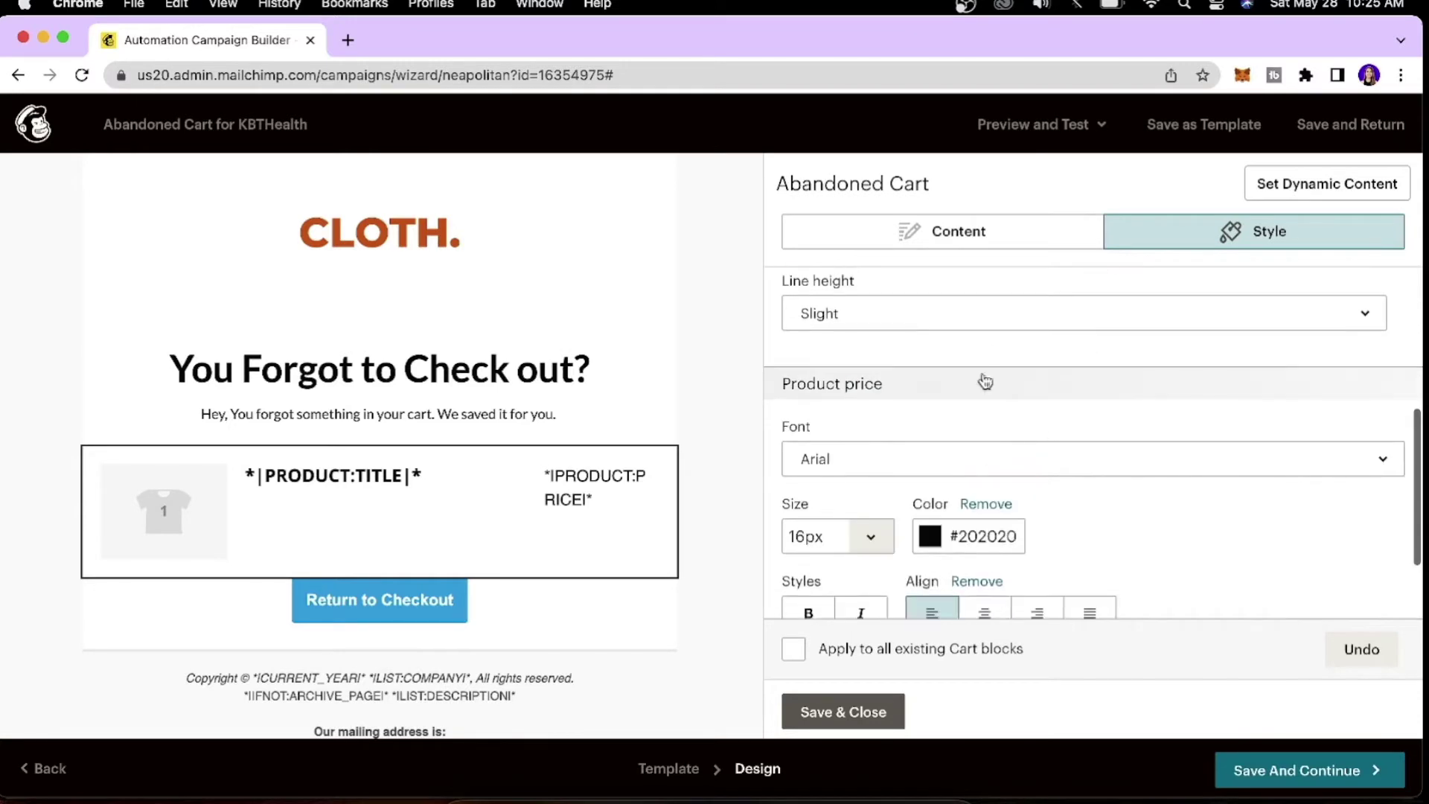
{"action": "left_click", "coordinate": [1016, 316]}
{"action": "left_click", "coordinate": [906, 550]}
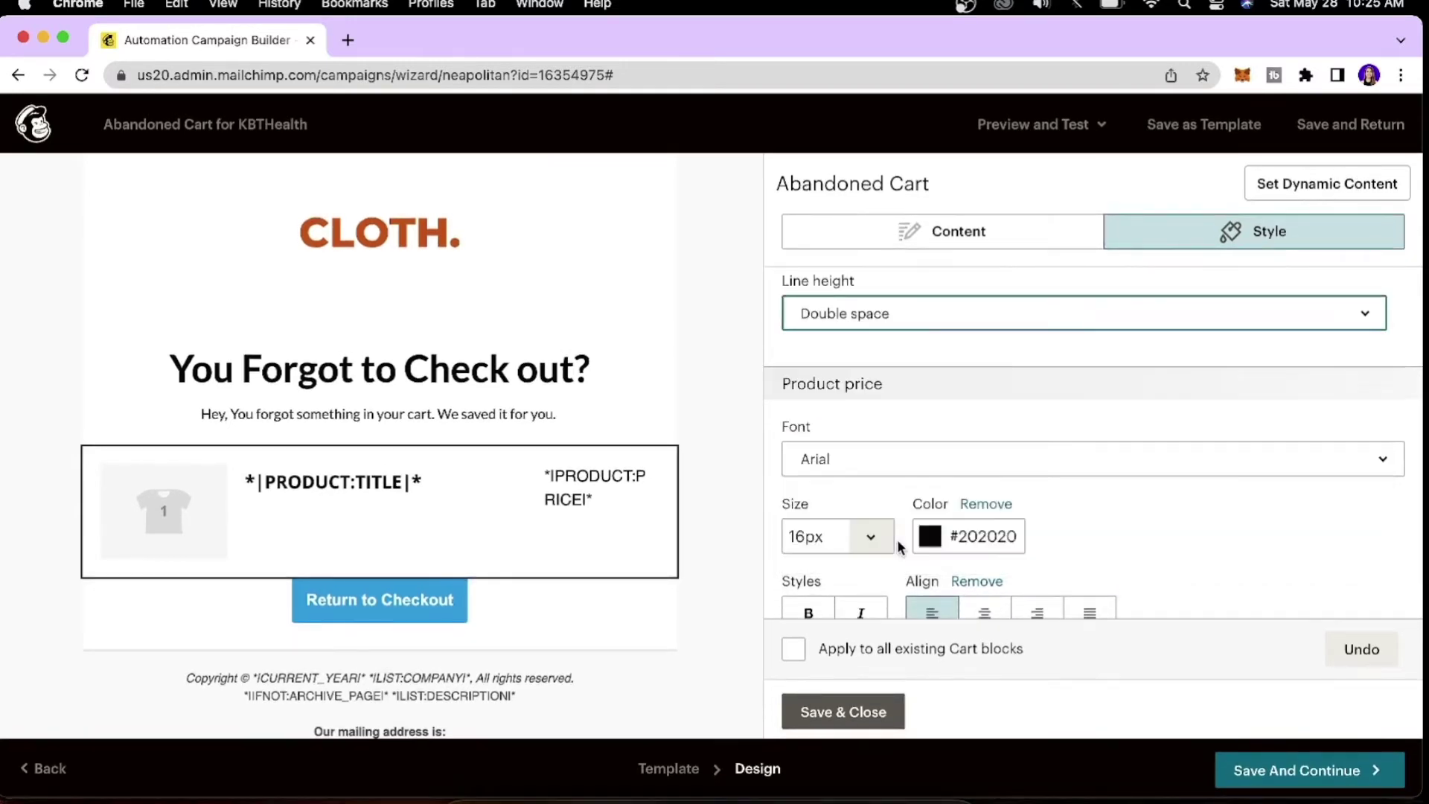
Make the product price Open Sans with double line spacing, then save the cart block styling.
{"action": "scroll", "coordinate": [933, 388], "scroll_direction": "down", "scroll_amount": 2}
{"action": "left_click", "coordinate": [923, 315]}
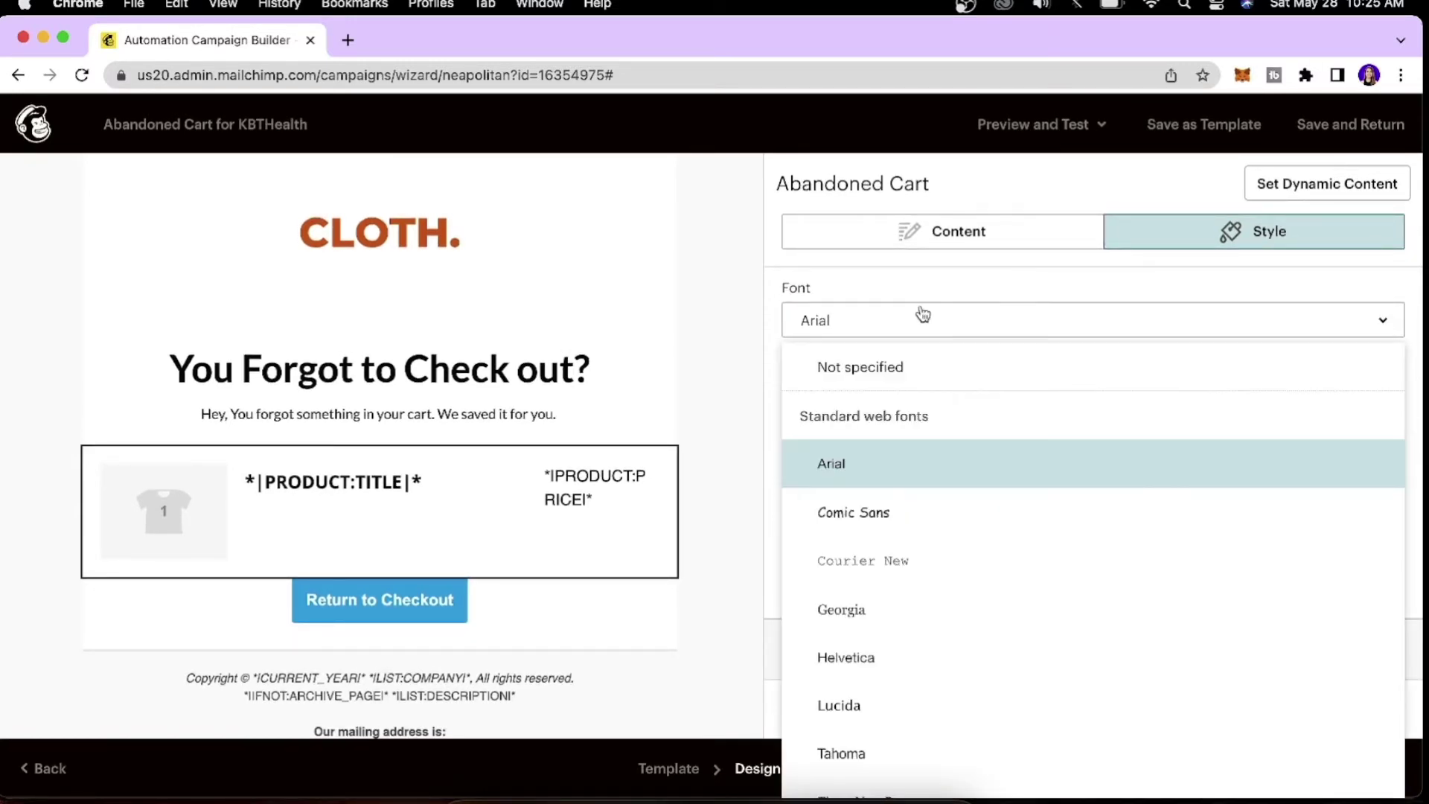
{"action": "scroll", "coordinate": [900, 513], "scroll_direction": "down", "scroll_amount": 9}
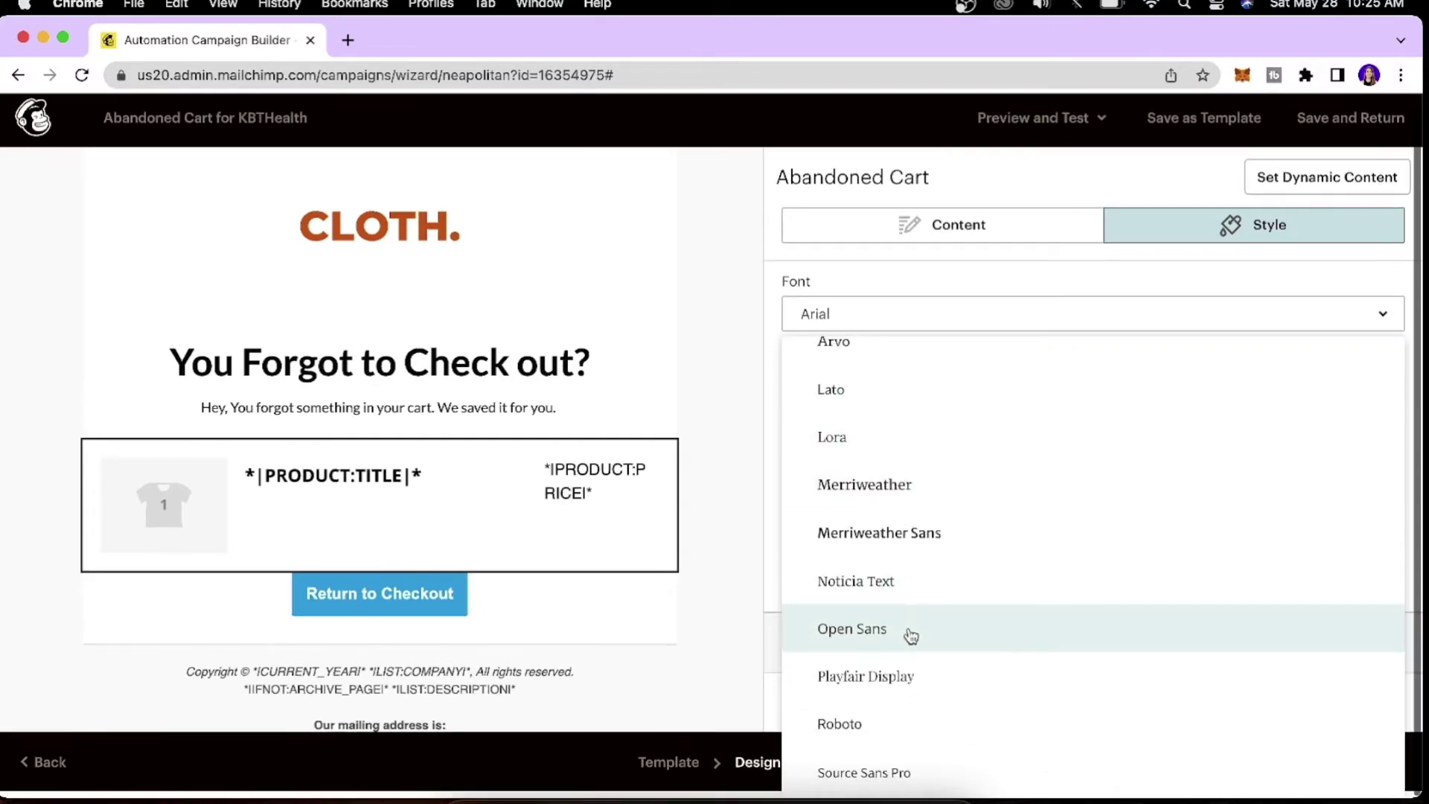
{"action": "left_click", "coordinate": [909, 635]}
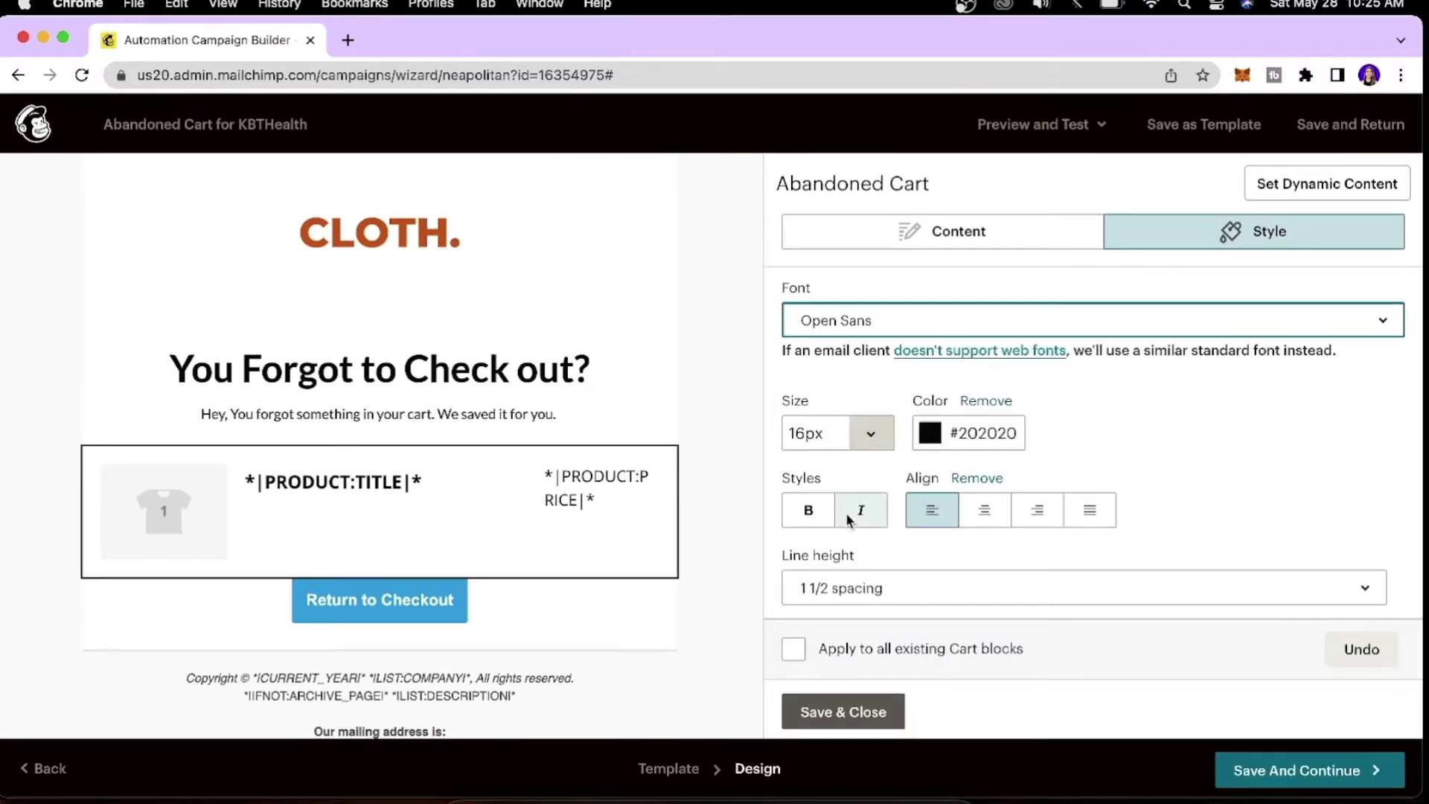
{"action": "scroll", "coordinate": [953, 596], "scroll_direction": "down", "scroll_amount": 1}
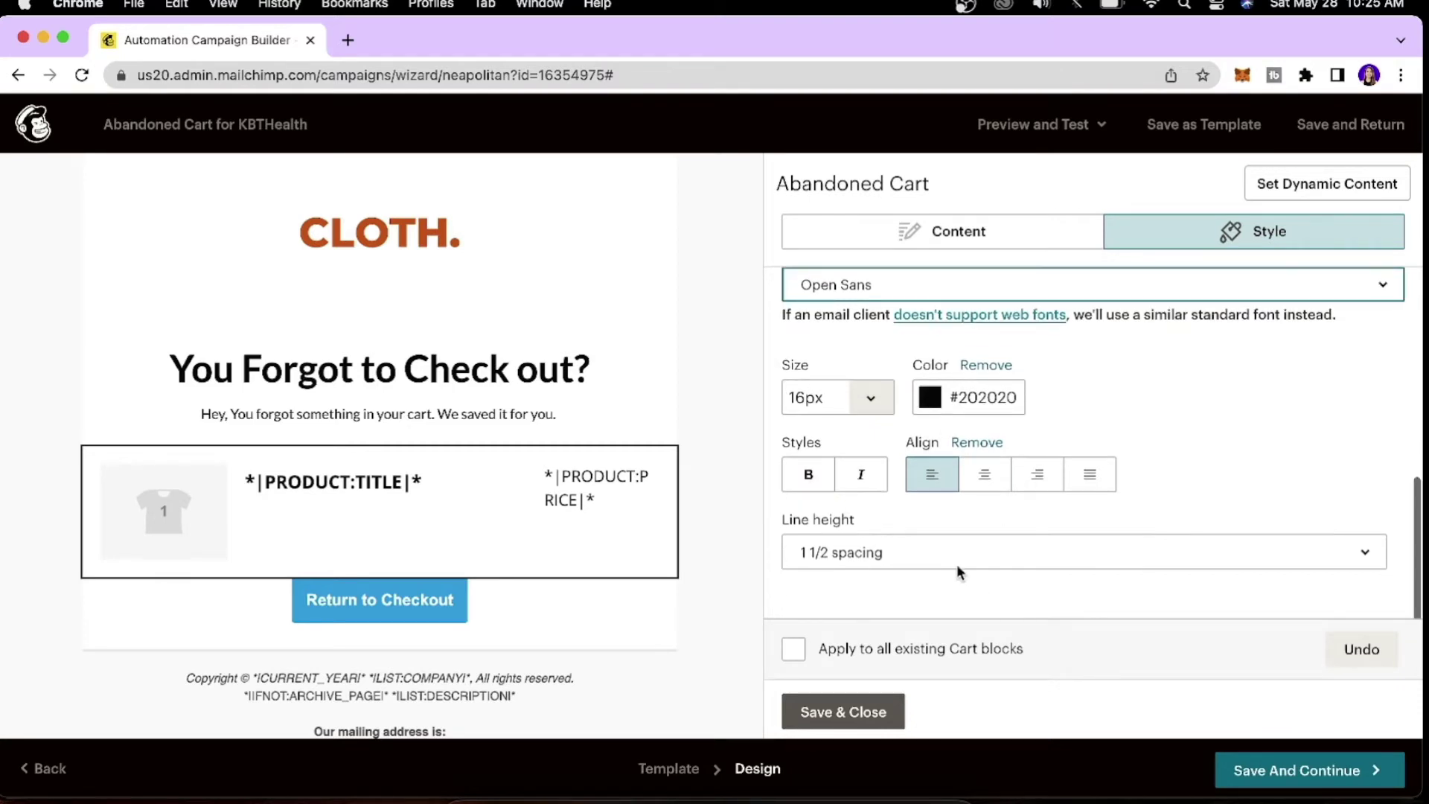
{"action": "left_click", "coordinate": [973, 551]}
{"action": "left_click", "coordinate": [969, 515]}
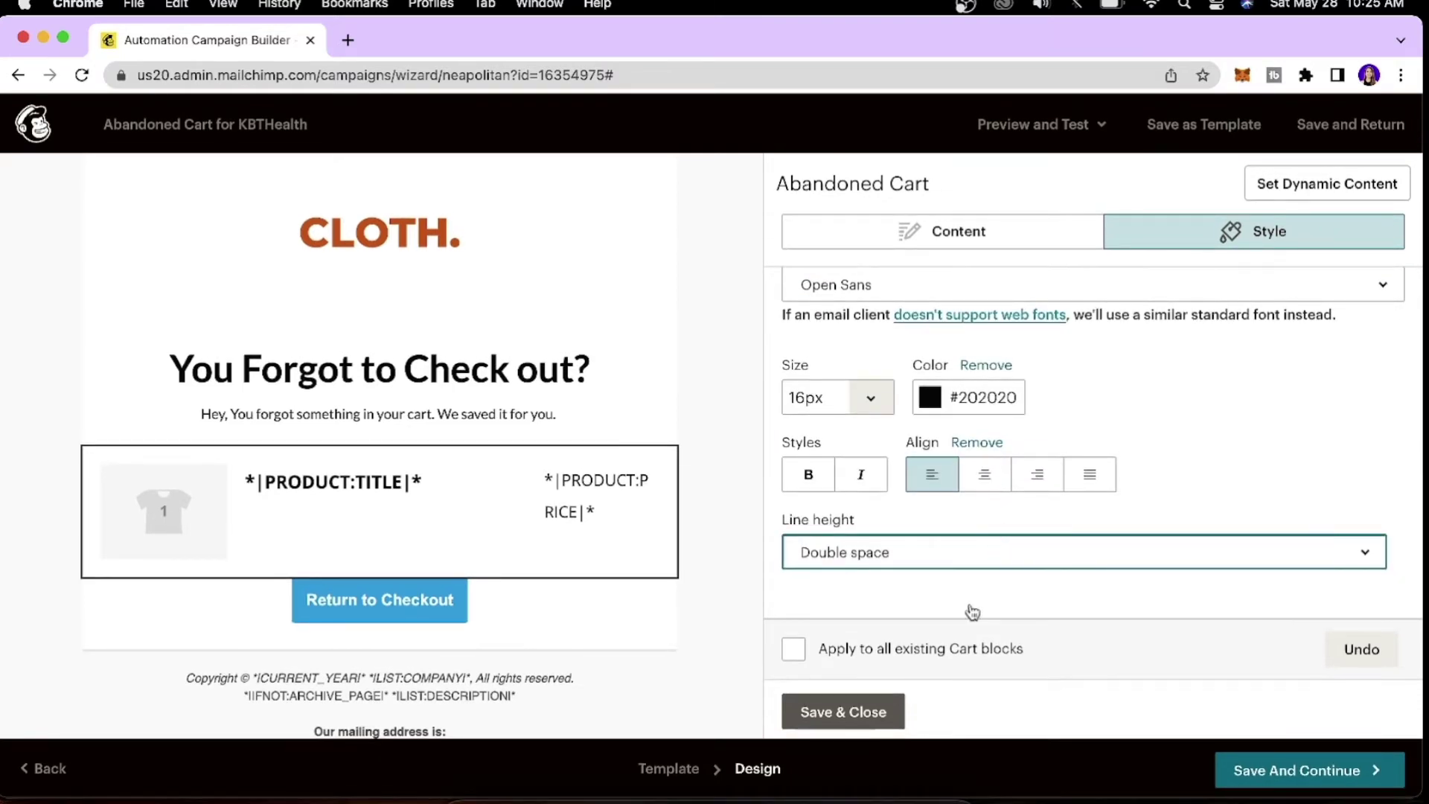
{"action": "left_click", "coordinate": [865, 716]}
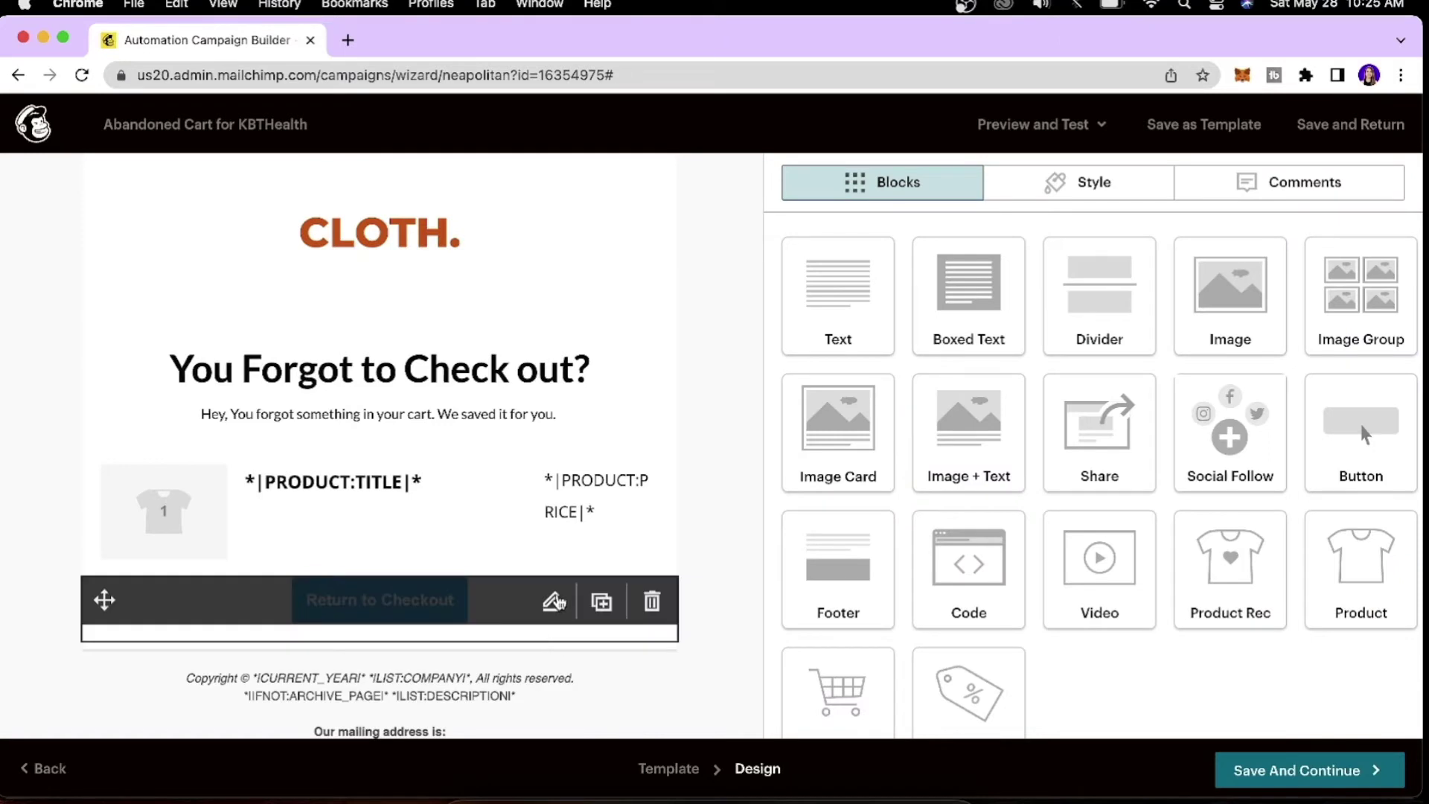
Give the Return to Checkout button a red #ea5b3a background.
{"action": "left_click", "coordinate": [552, 600]}
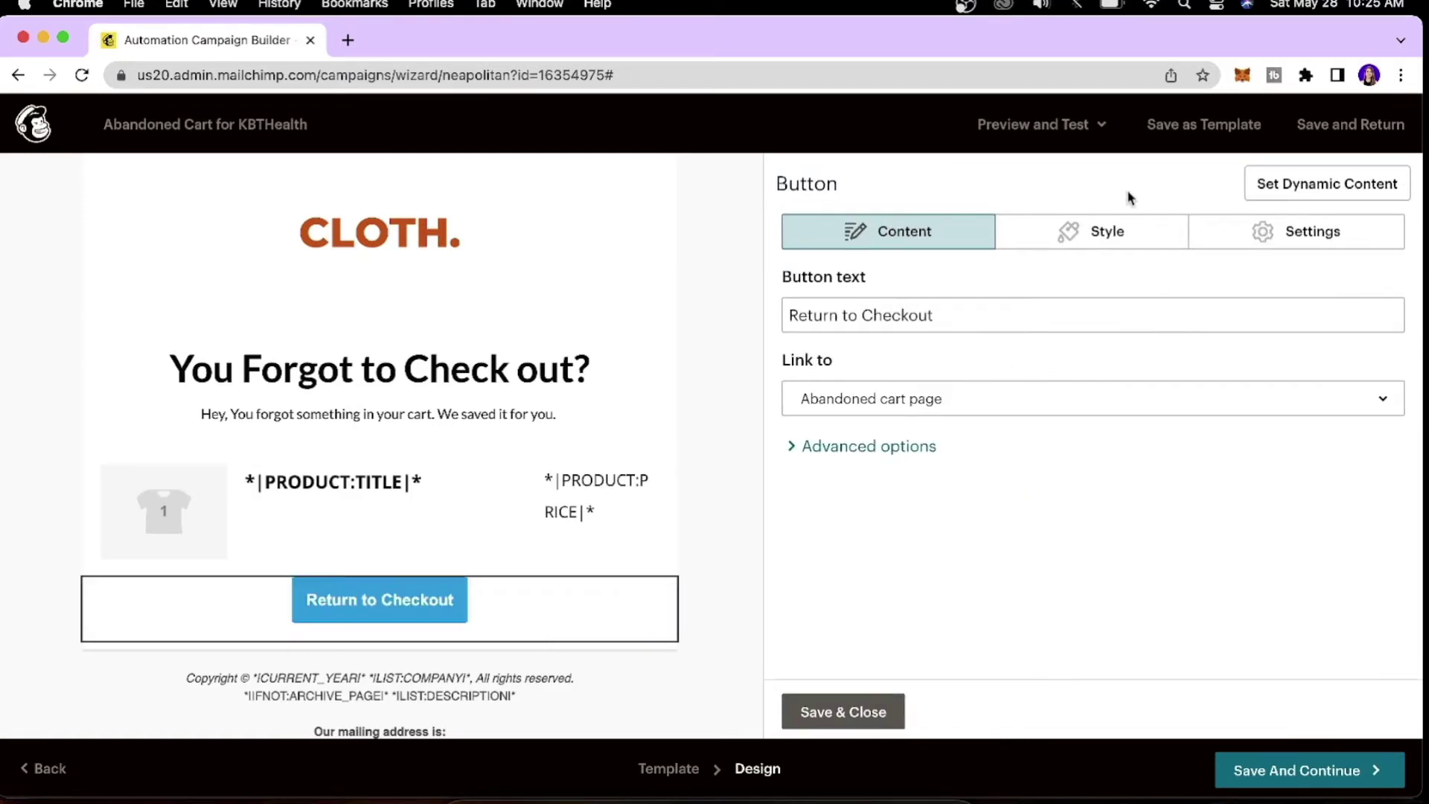
{"action": "left_click", "coordinate": [1120, 229]}
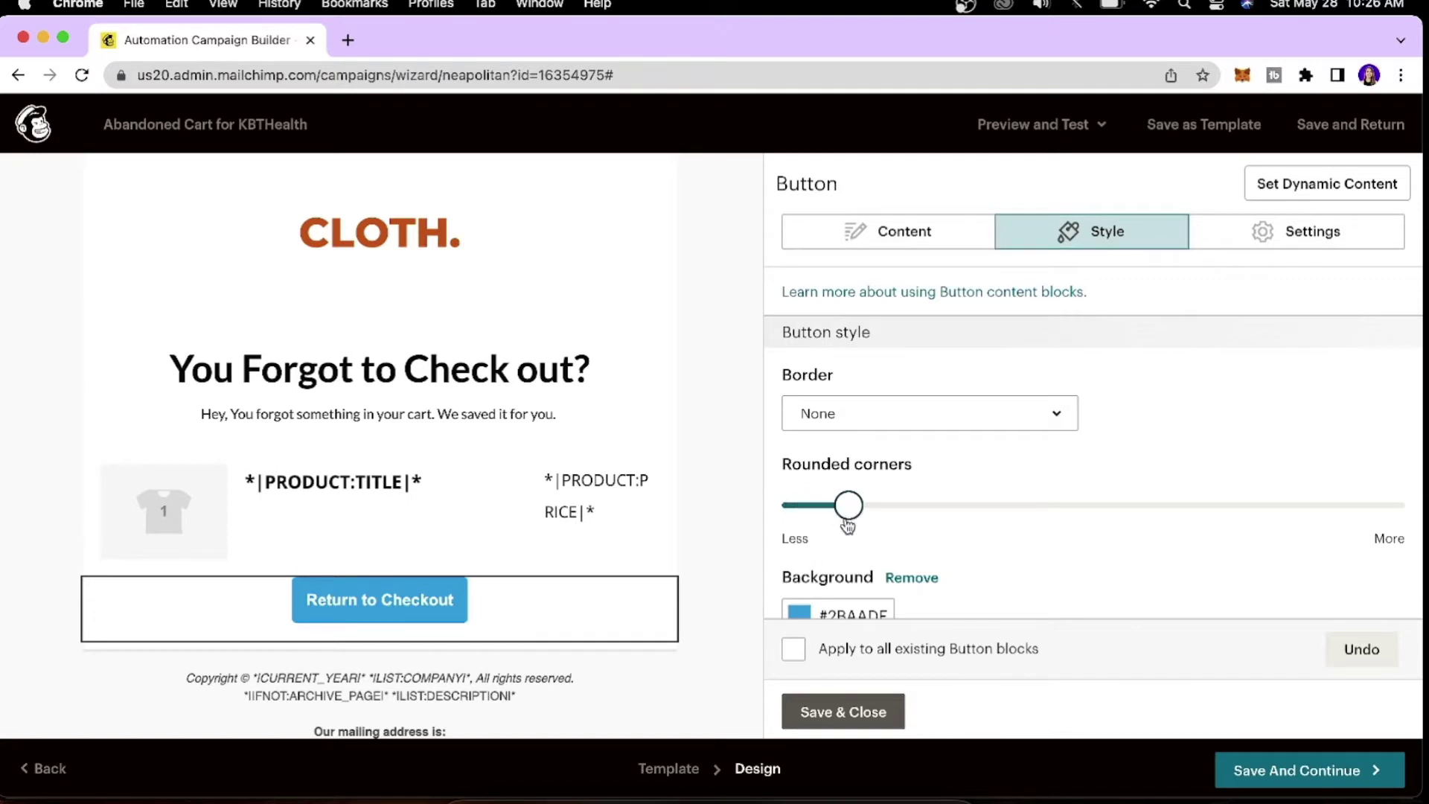
{"action": "scroll", "coordinate": [923, 416], "scroll_direction": "down", "scroll_amount": 4}
{"action": "left_click", "coordinate": [798, 445]}
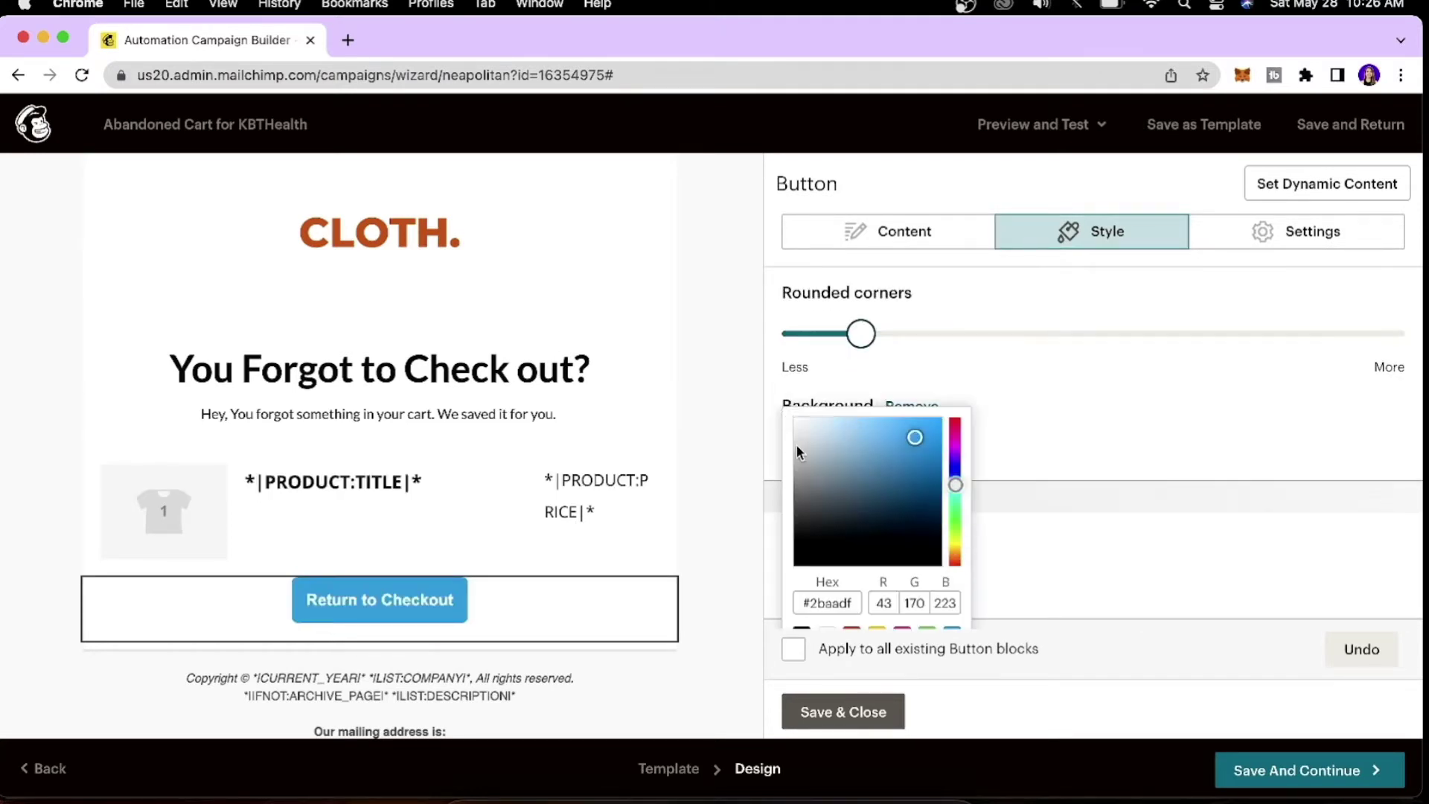
{"action": "scroll", "coordinate": [920, 543], "scroll_direction": "down", "scroll_amount": 2}
{"action": "left_click", "coordinate": [852, 519]}
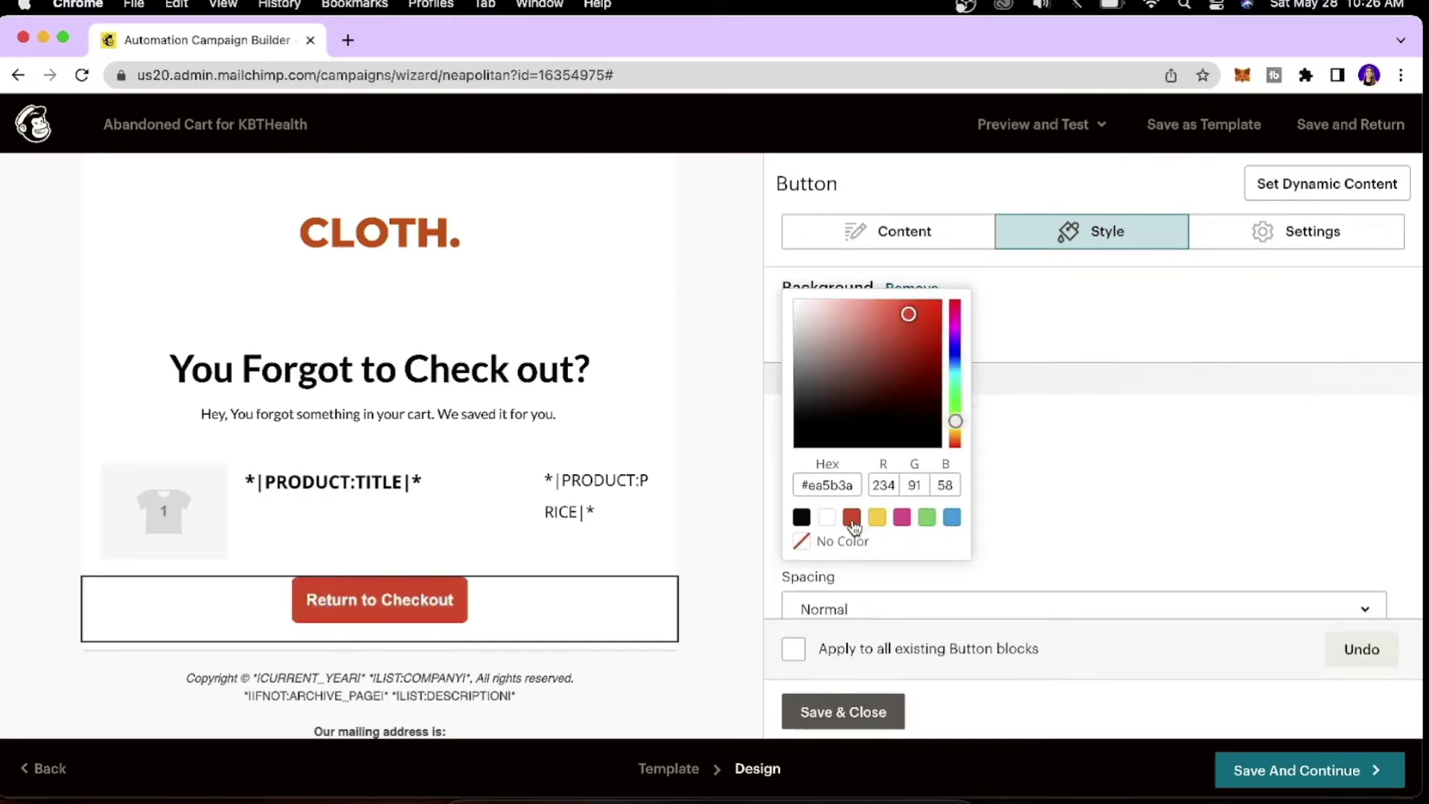
{"action": "left_click", "coordinate": [981, 431]}
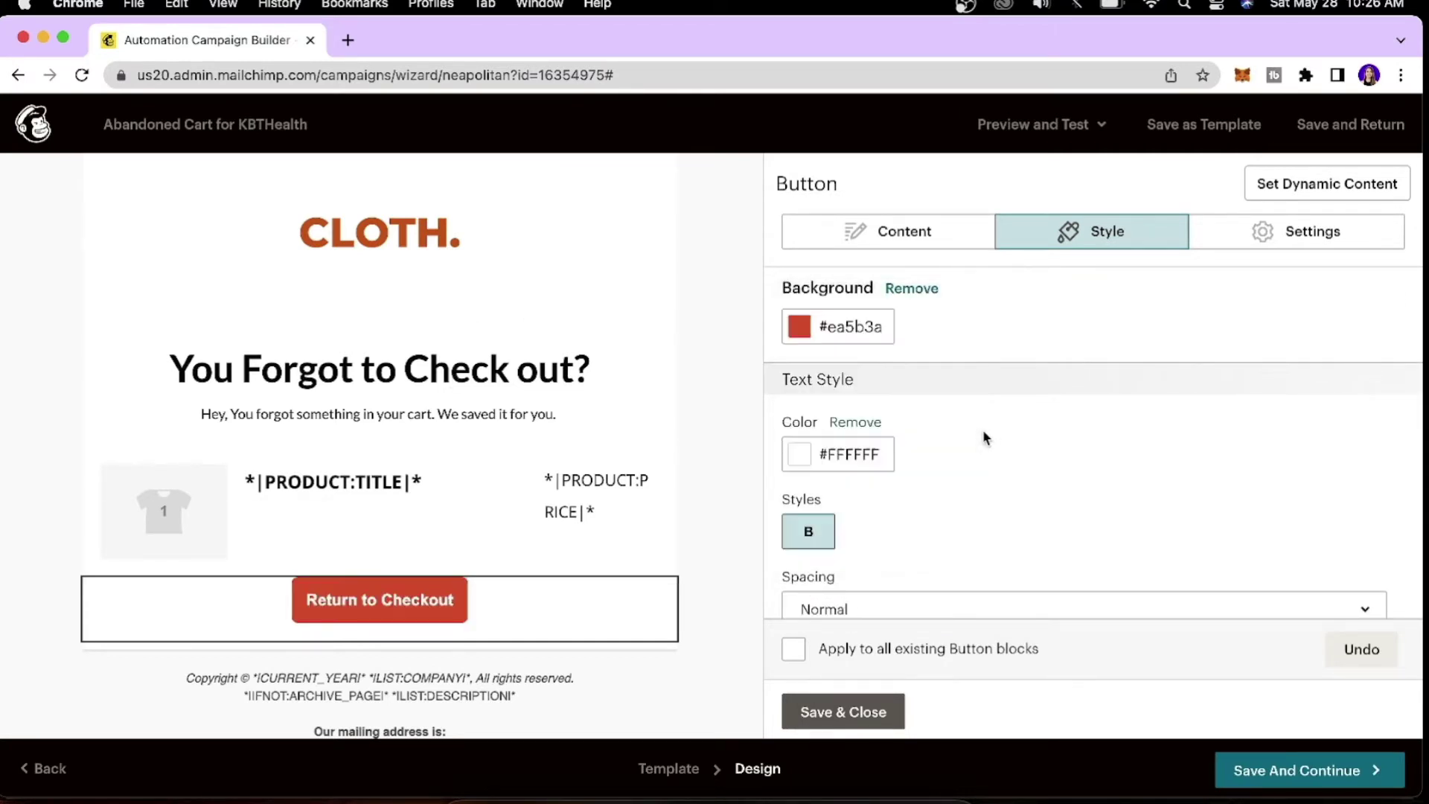
Set the button's letter spacing to 0px and its font to Lato.
{"action": "scroll", "coordinate": [896, 522], "scroll_direction": "down", "scroll_amount": 3}
{"action": "left_click", "coordinate": [945, 350]}
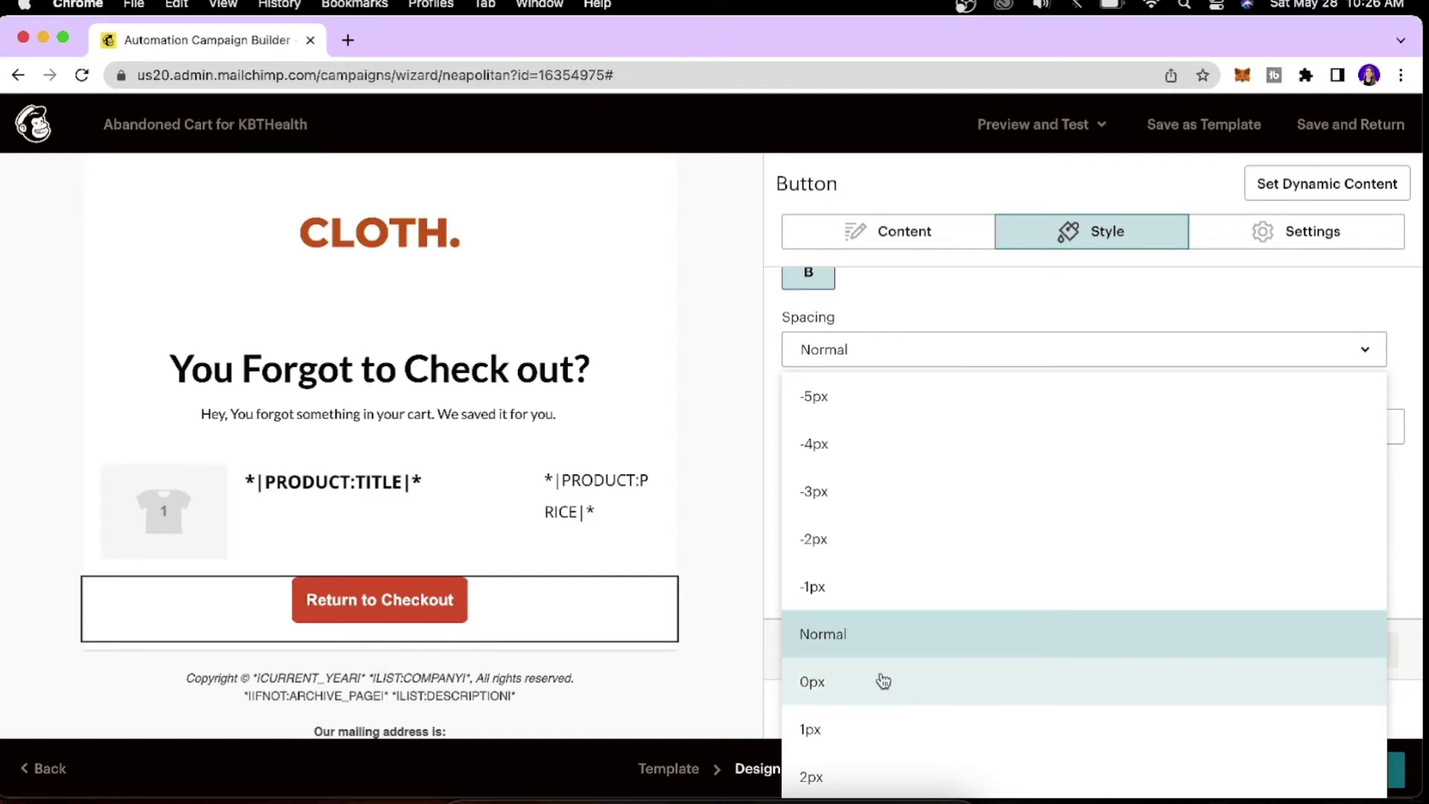
{"action": "left_click", "coordinate": [854, 704]}
{"action": "scroll", "coordinate": [916, 430], "scroll_direction": "down", "scroll_amount": 1}
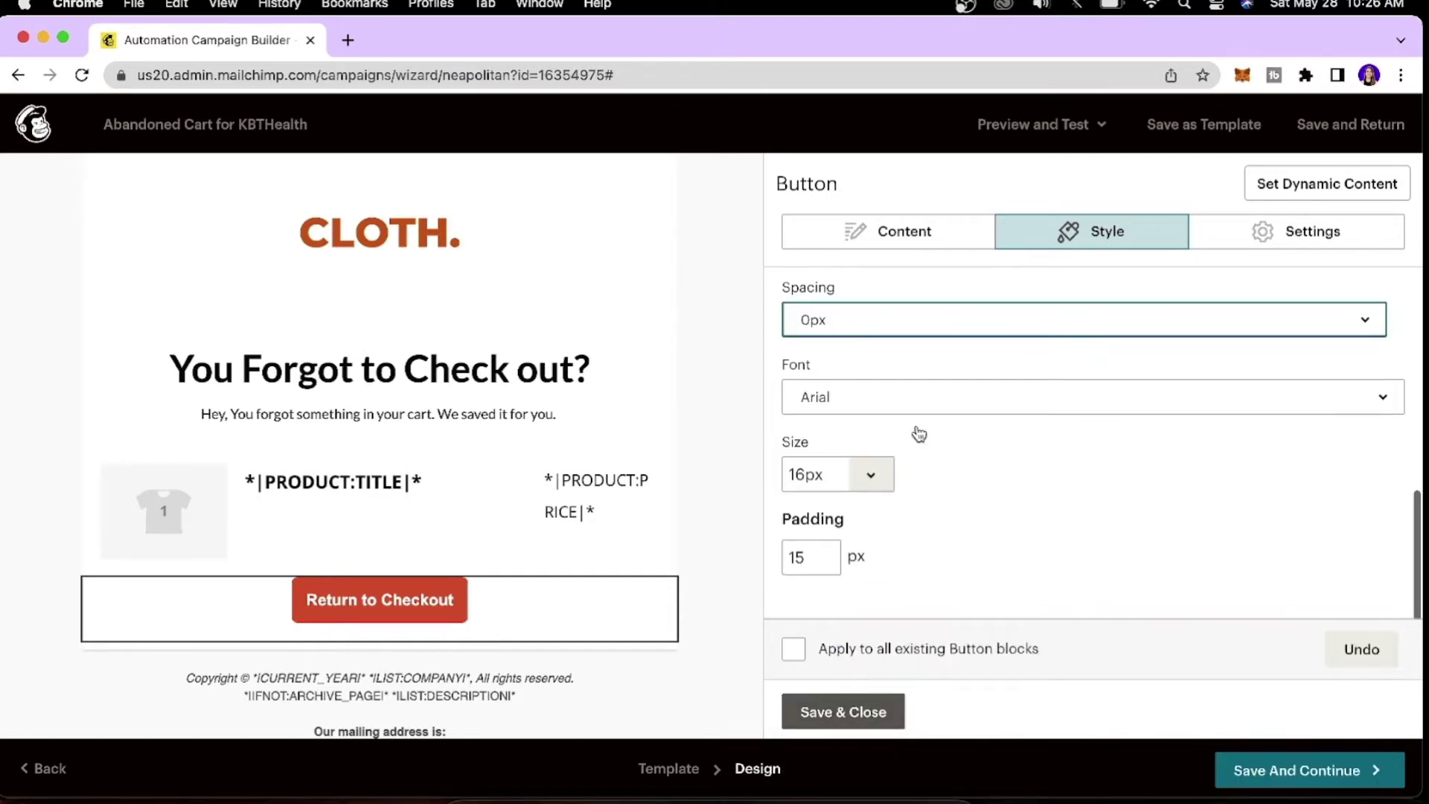
{"action": "left_click", "coordinate": [931, 395]}
{"action": "scroll", "coordinate": [949, 617], "scroll_direction": "down", "scroll_amount": 5}
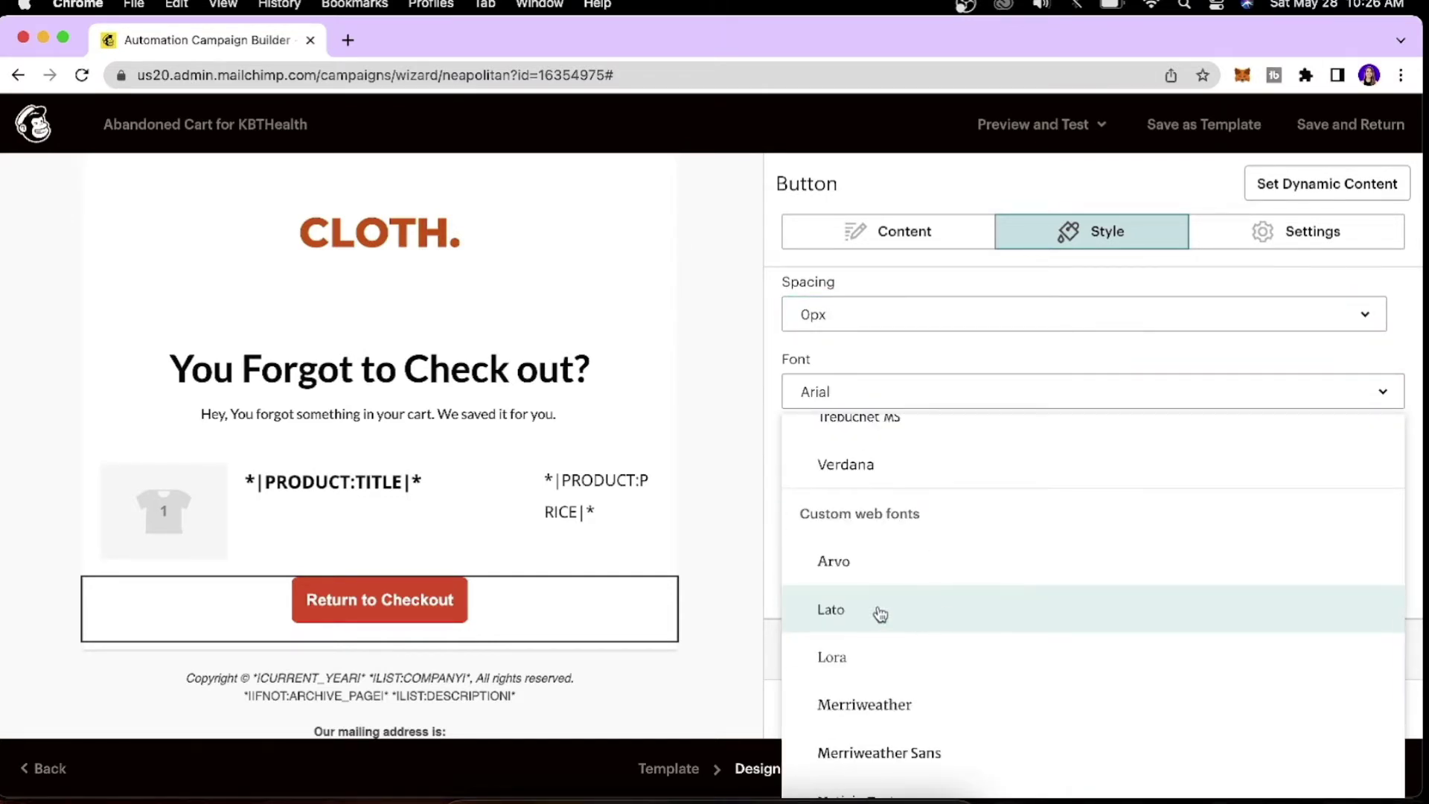
{"action": "left_click", "coordinate": [839, 612]}
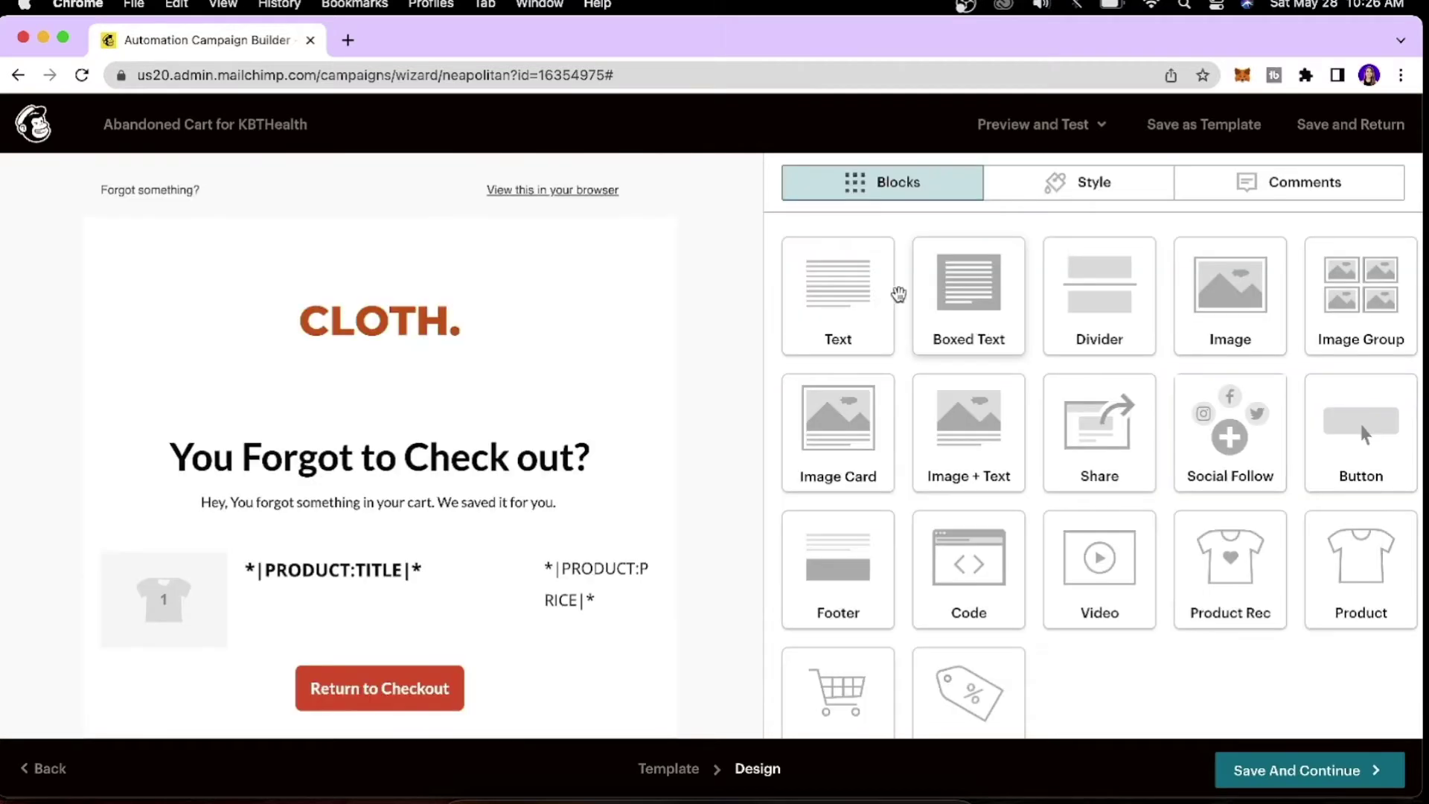
Drag the Social Follow block into the email just below the Return to Checkout button.
{"action": "scroll", "coordinate": [681, 311], "scroll_direction": "down", "scroll_amount": 3}
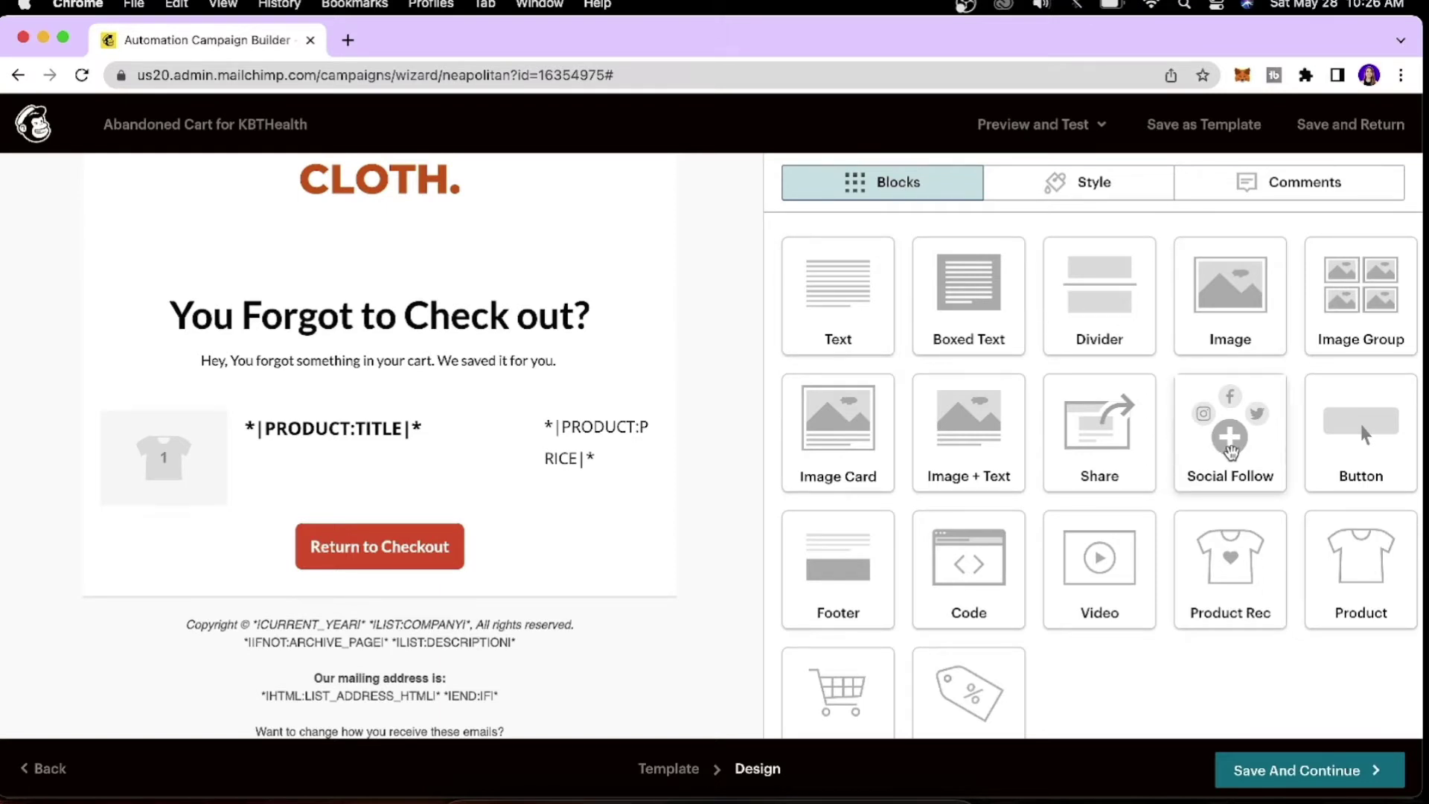
{"action": "scroll", "coordinate": [628, 495], "scroll_direction": "down", "scroll_amount": 2}
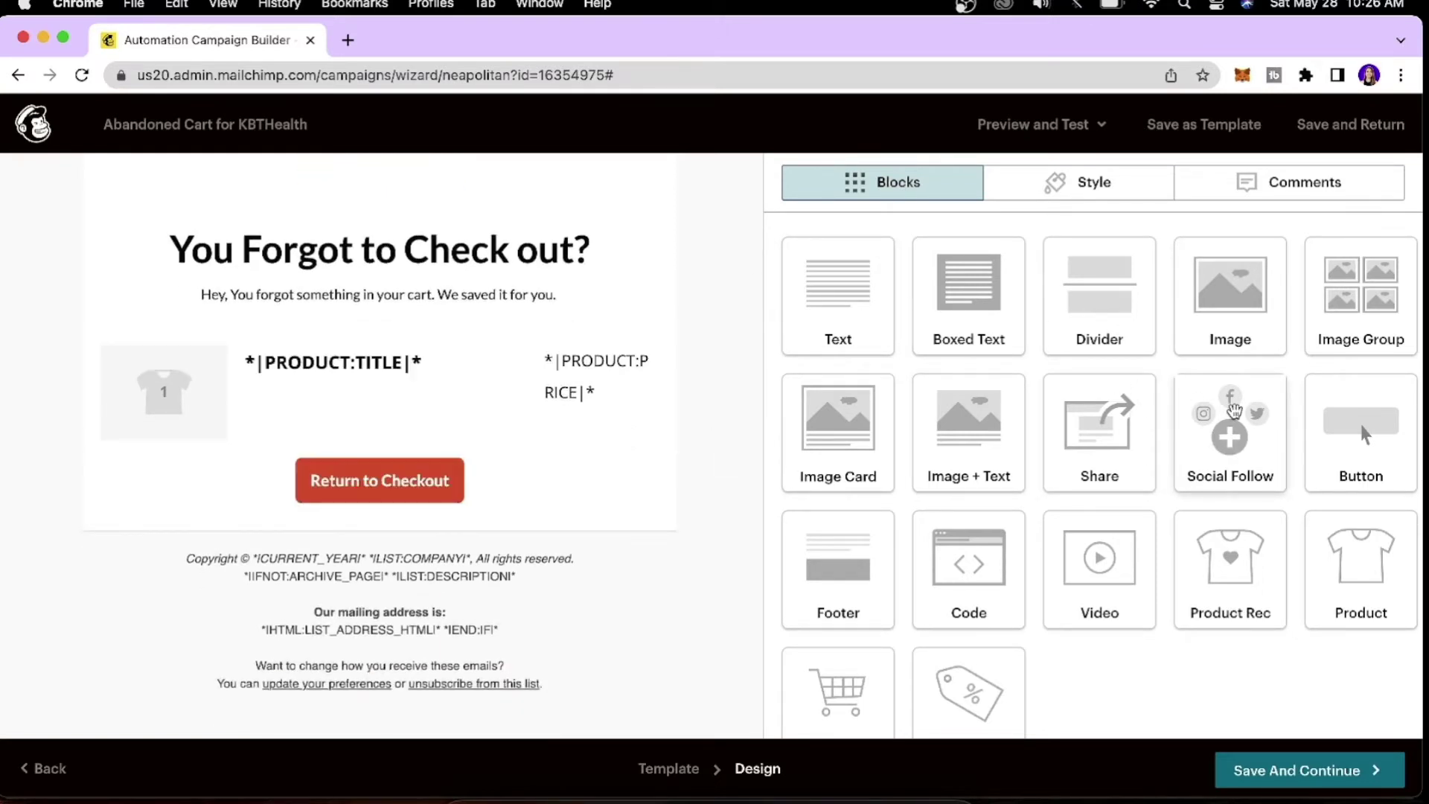
{"action": "left_click_drag", "start_coordinate": [1233, 417], "coordinate": [550, 524]}
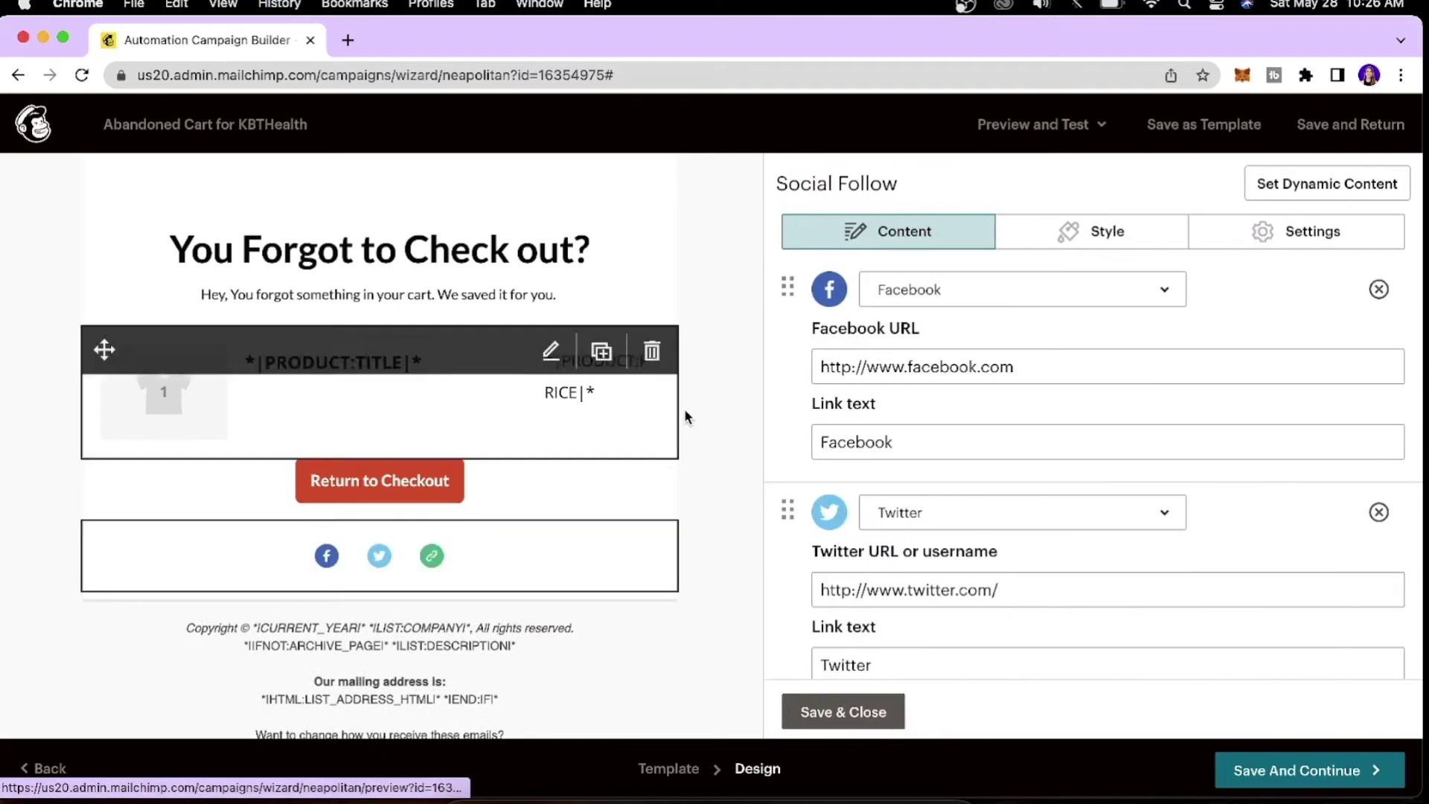
{"action": "scroll", "coordinate": [485, 568], "scroll_direction": "up", "scroll_amount": 3}
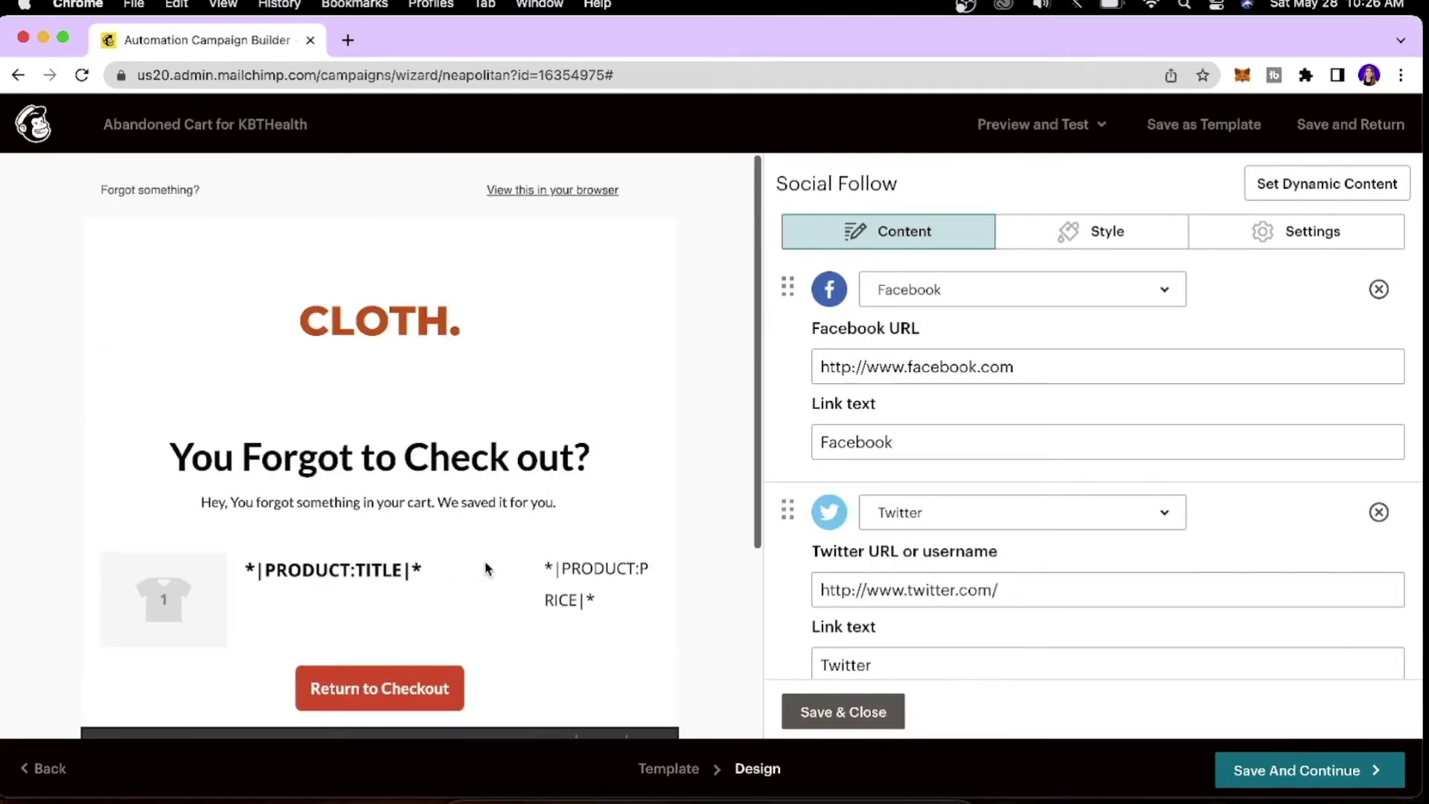
{"action": "scroll", "coordinate": [484, 568], "scroll_direction": "down", "scroll_amount": 4}
In the social block settings, try text-only and icon-with-text displays, then keep Icon only.
{"action": "left_click", "coordinate": [1277, 240]}
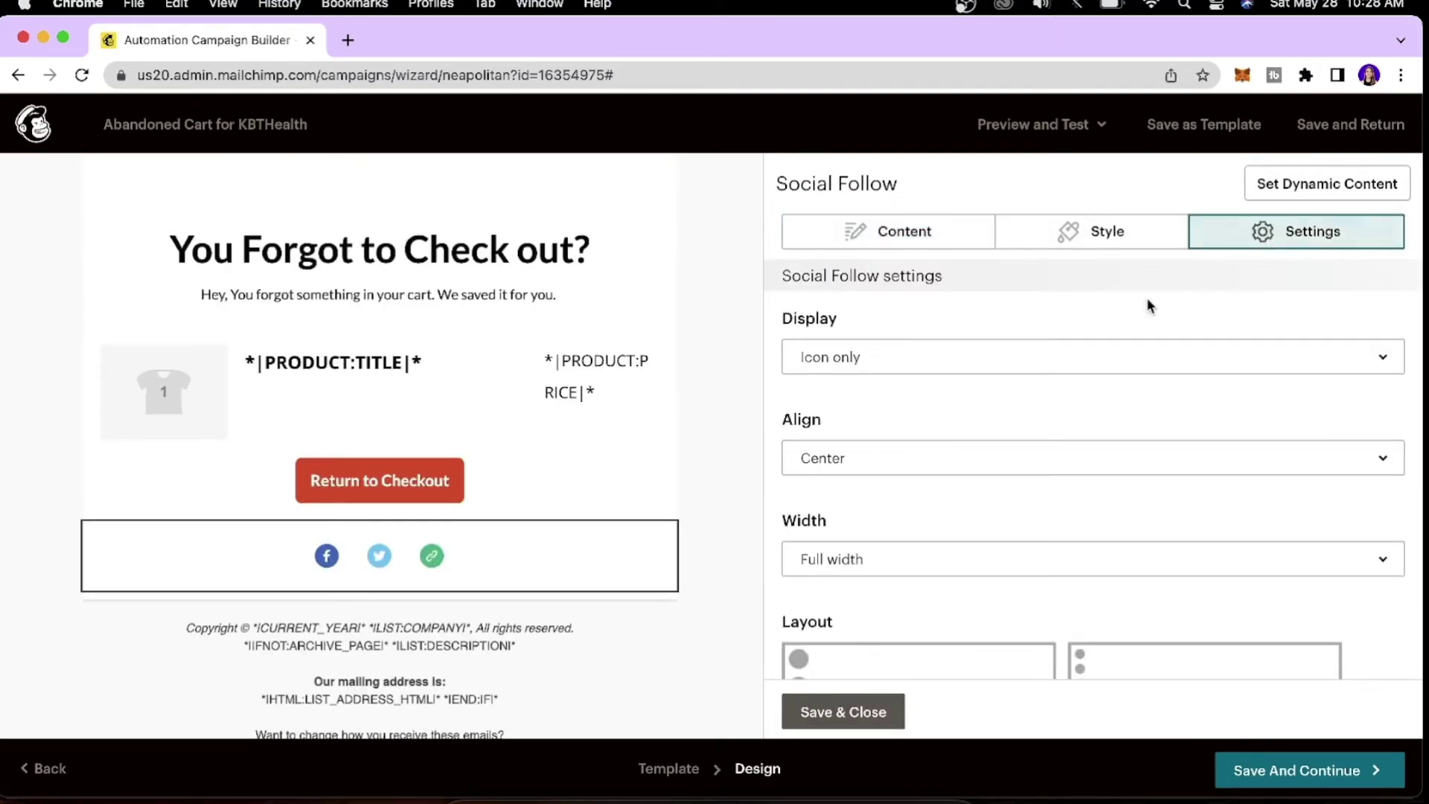
{"action": "scroll", "coordinate": [1084, 313], "scroll_direction": "down", "scroll_amount": 1}
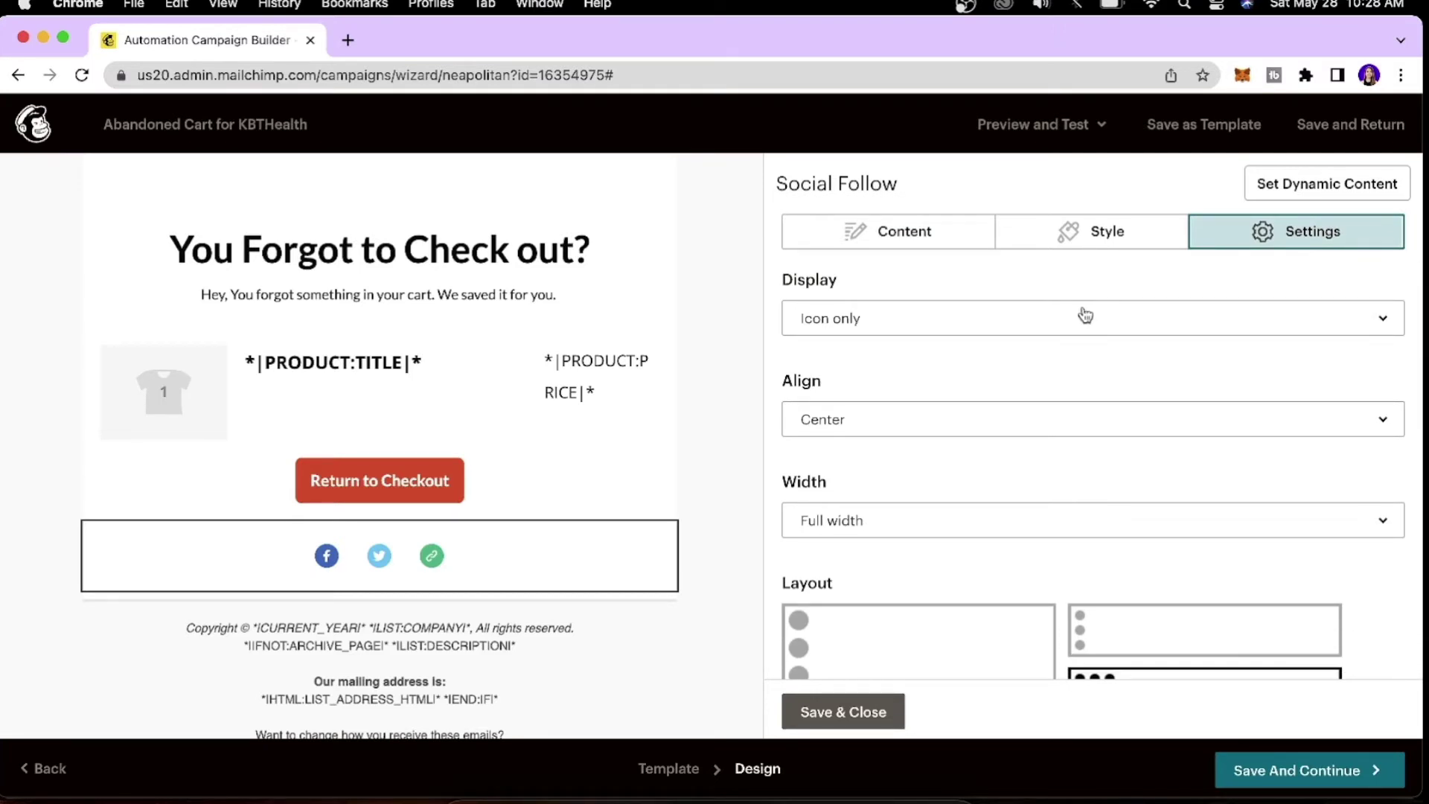
{"action": "left_click", "coordinate": [1071, 322]}
{"action": "left_click", "coordinate": [1006, 417]}
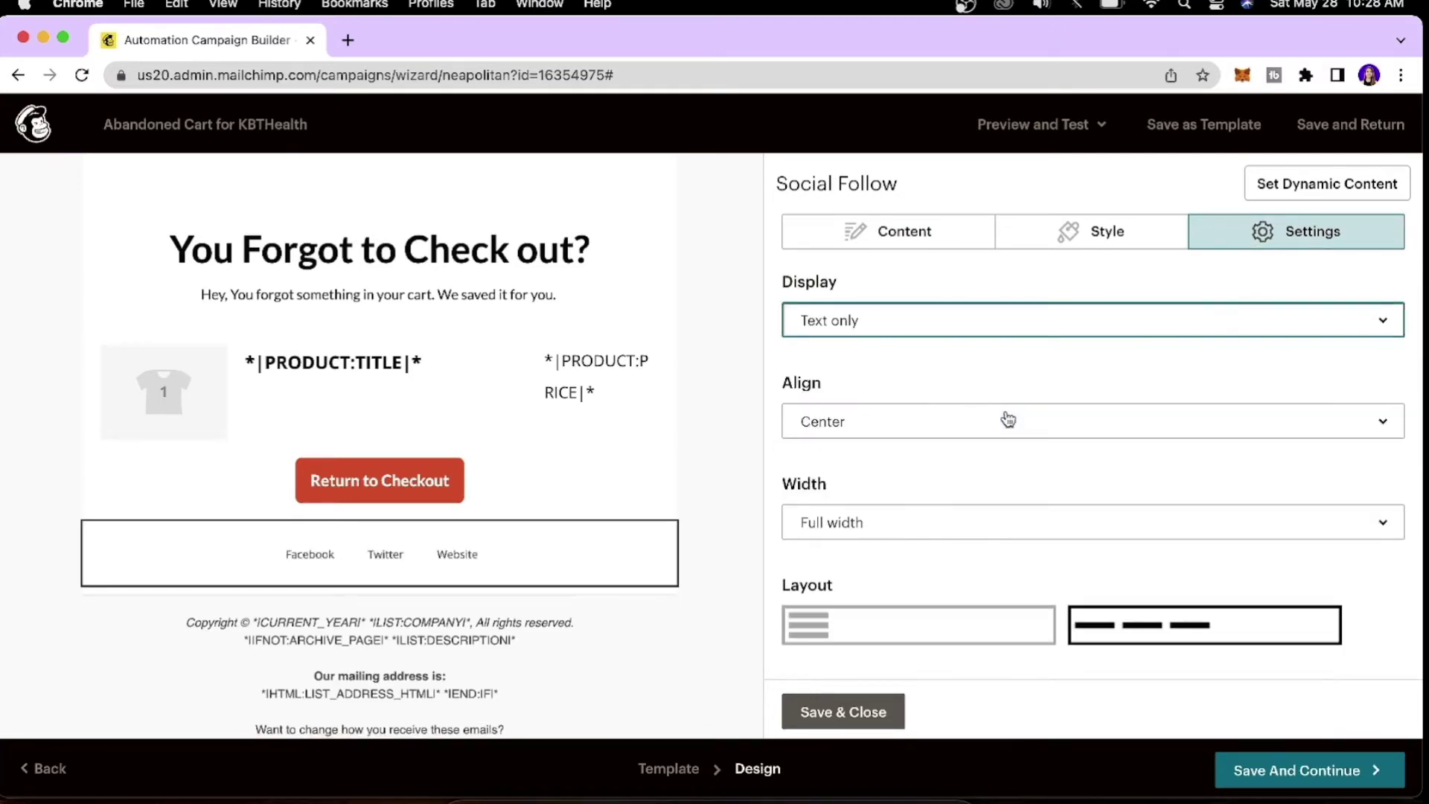
{"action": "left_click", "coordinate": [1027, 323]}
{"action": "left_click", "coordinate": [989, 367]}
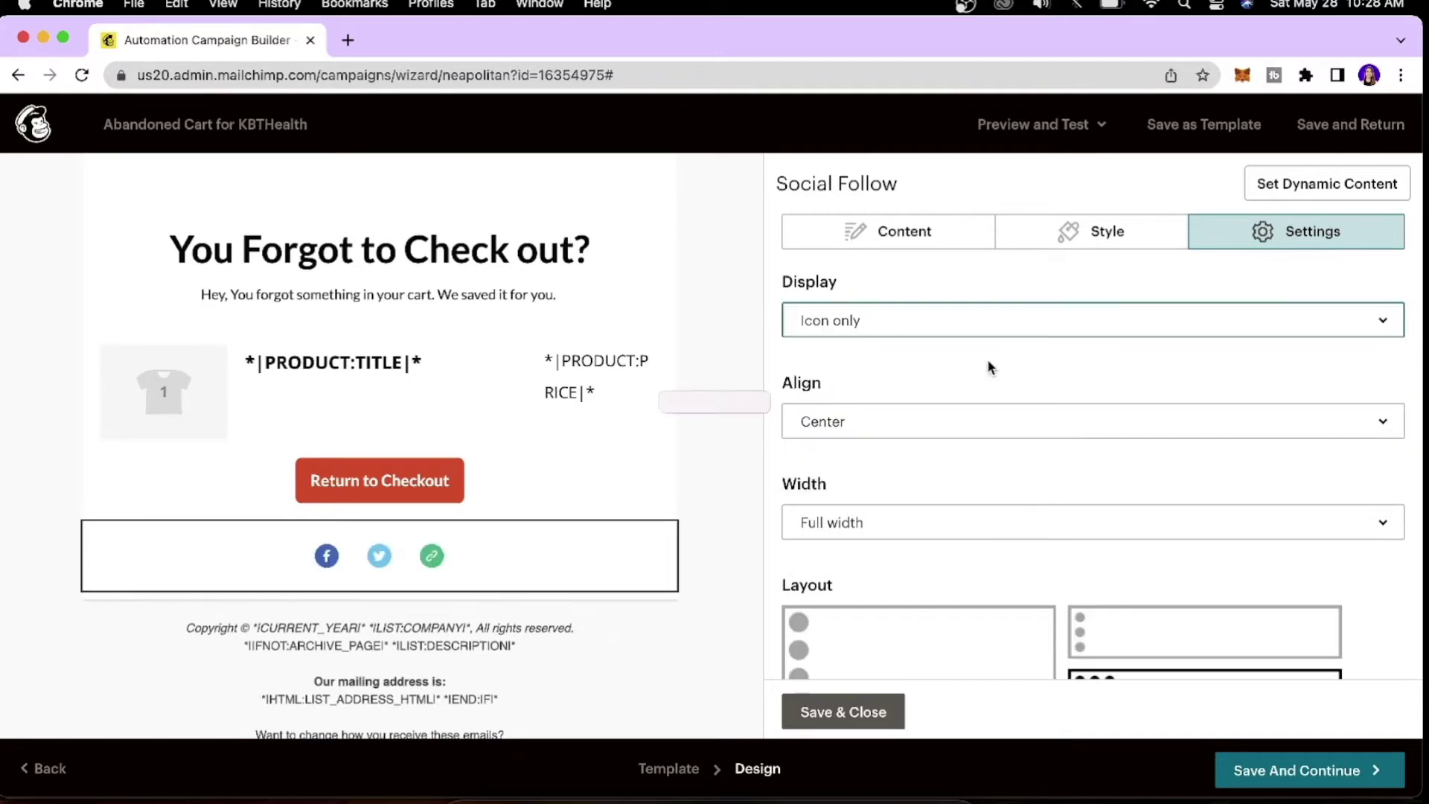
{"action": "left_click", "coordinate": [1020, 328]}
{"action": "key", "text": "Down"}
{"action": "key", "text": "Down"}
{"action": "key", "text": "Return"}
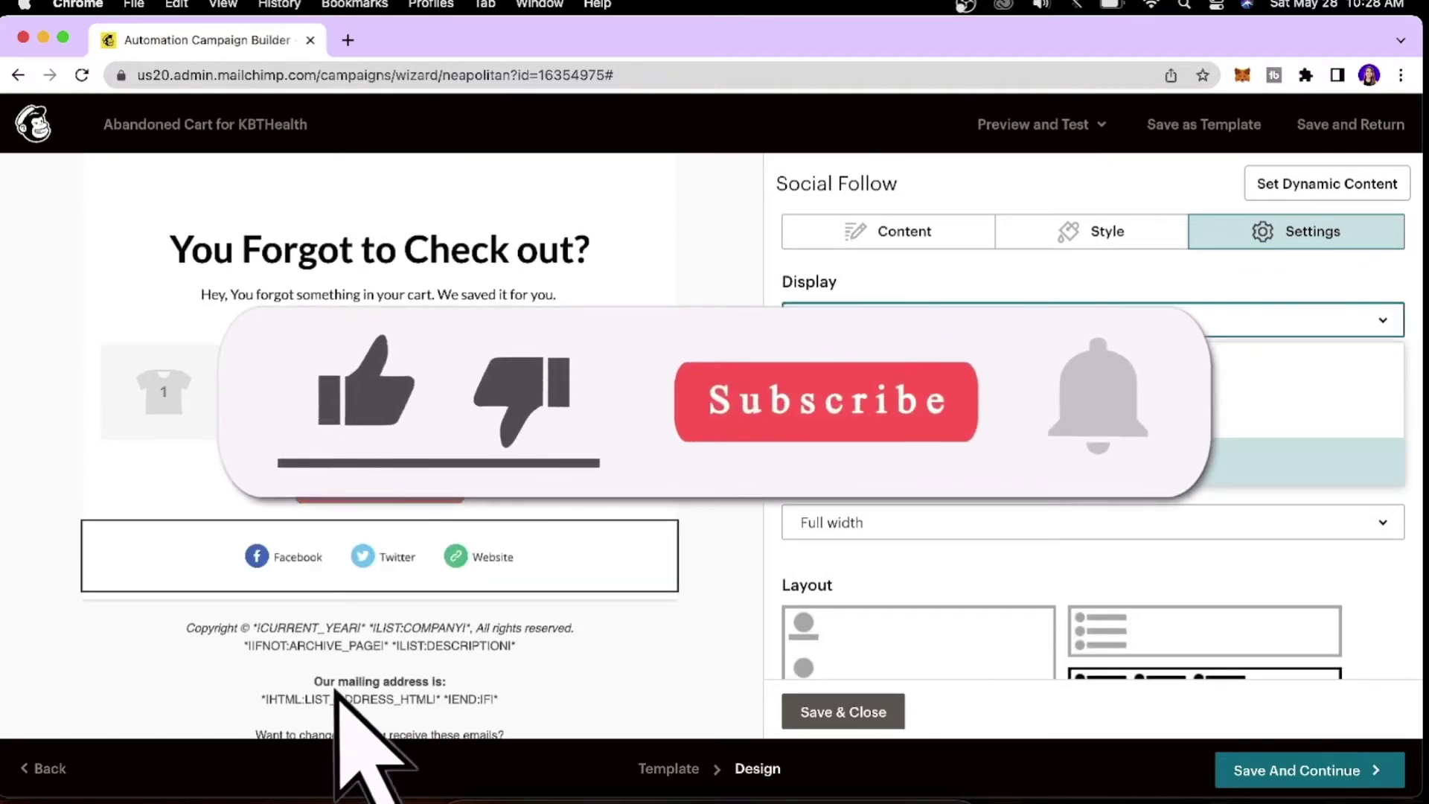
{"action": "key", "text": "Up"}
{"action": "key", "text": "Return"}
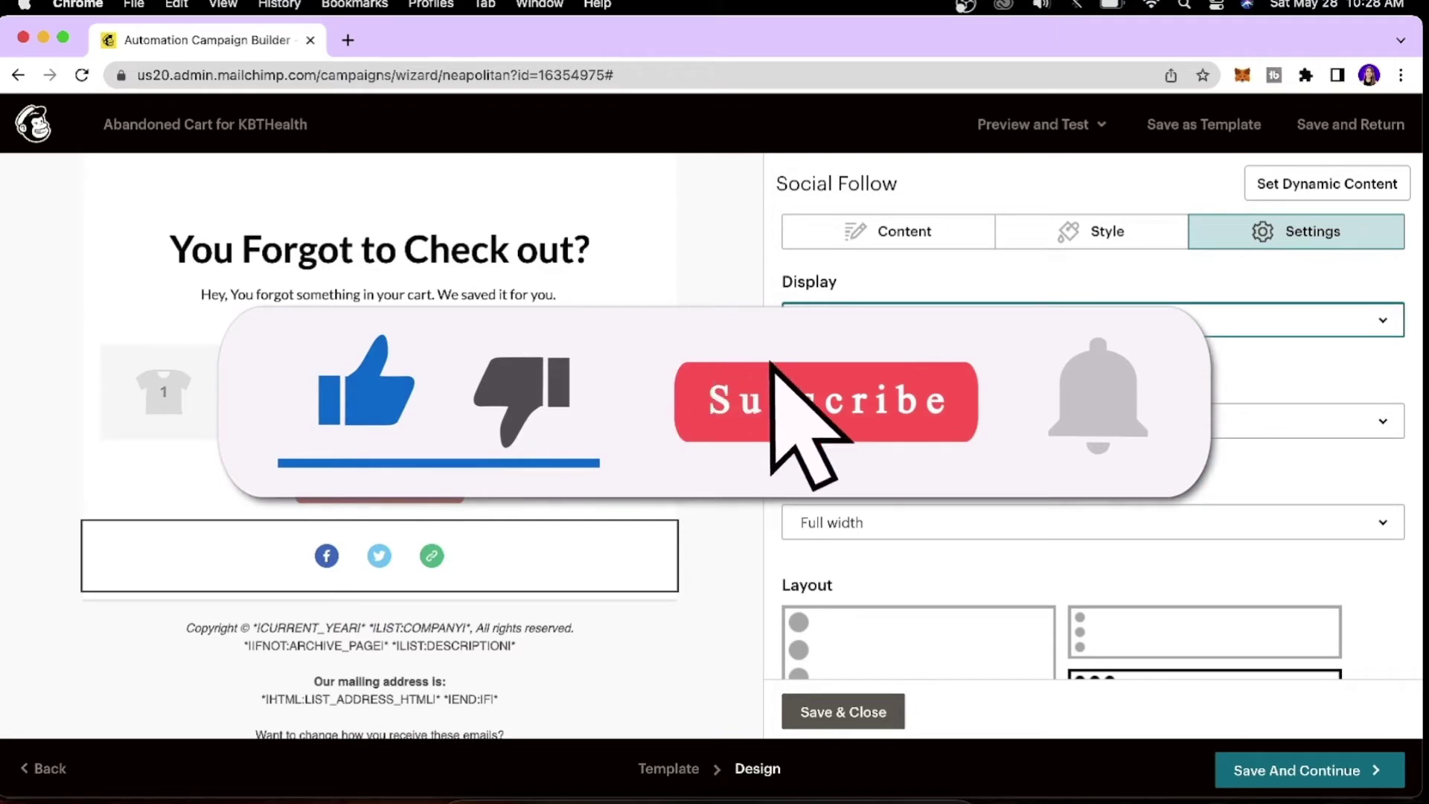
{"action": "scroll", "coordinate": [1094, 484], "scroll_direction": "down", "scroll_amount": 2}
Try left and right alignment for the social icons, then settle on Center.
{"action": "key", "text": "space"}
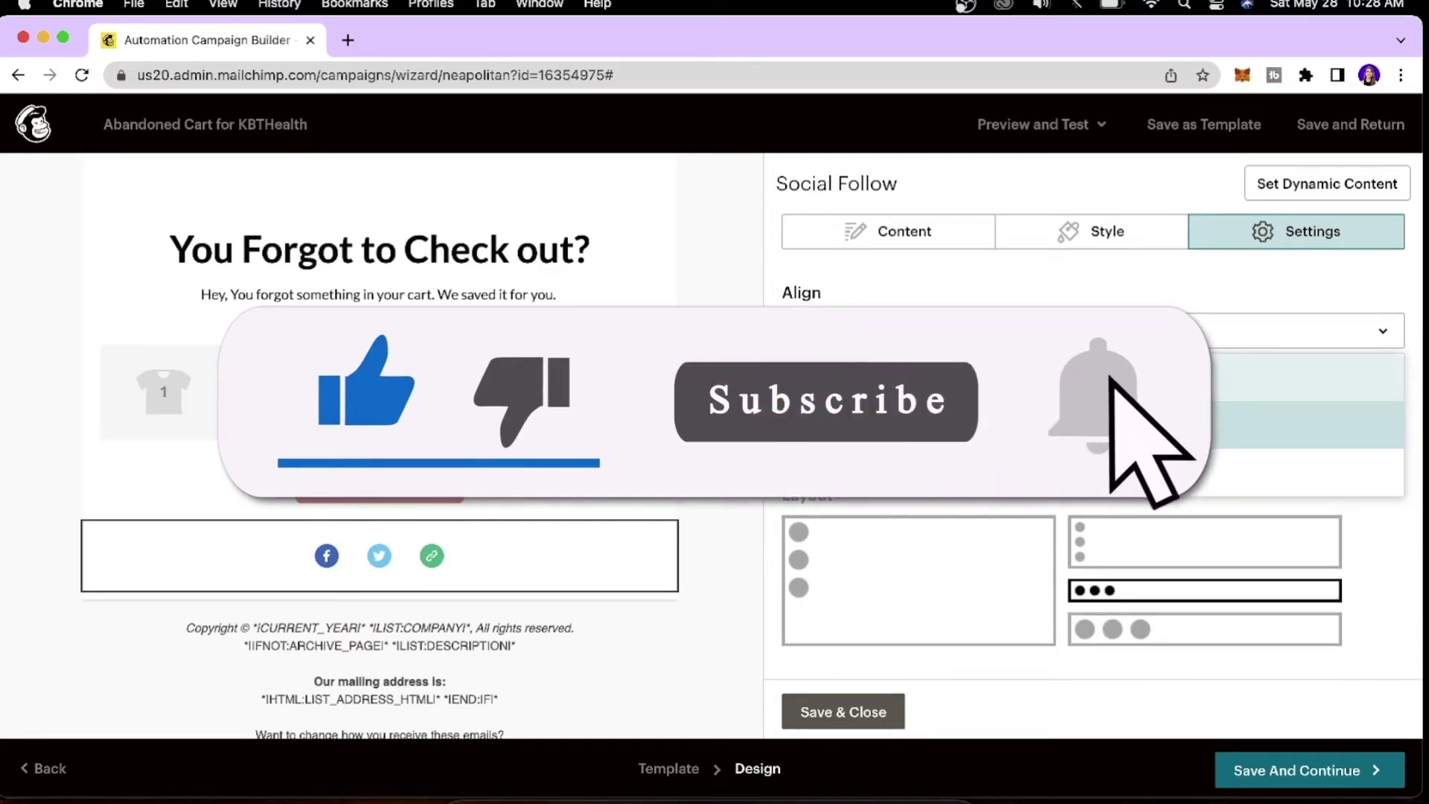
{"action": "key", "text": "Up"}
{"action": "key", "text": "Return"}
{"action": "key", "text": "space"}
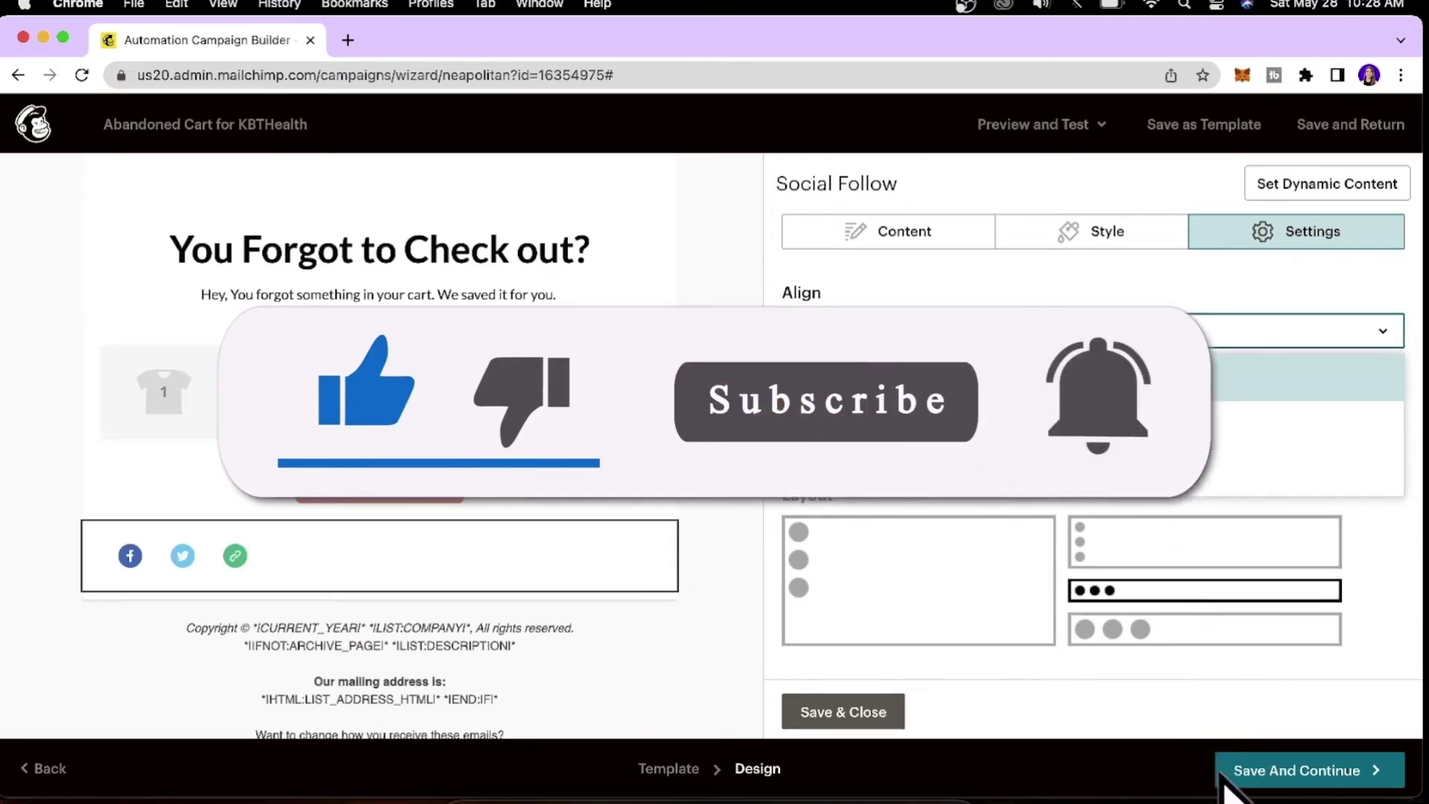
{"action": "key", "text": "Down"}
{"action": "key", "text": "Down"}
{"action": "key", "text": "Return"}
{"action": "left_click", "coordinate": [966, 335]}
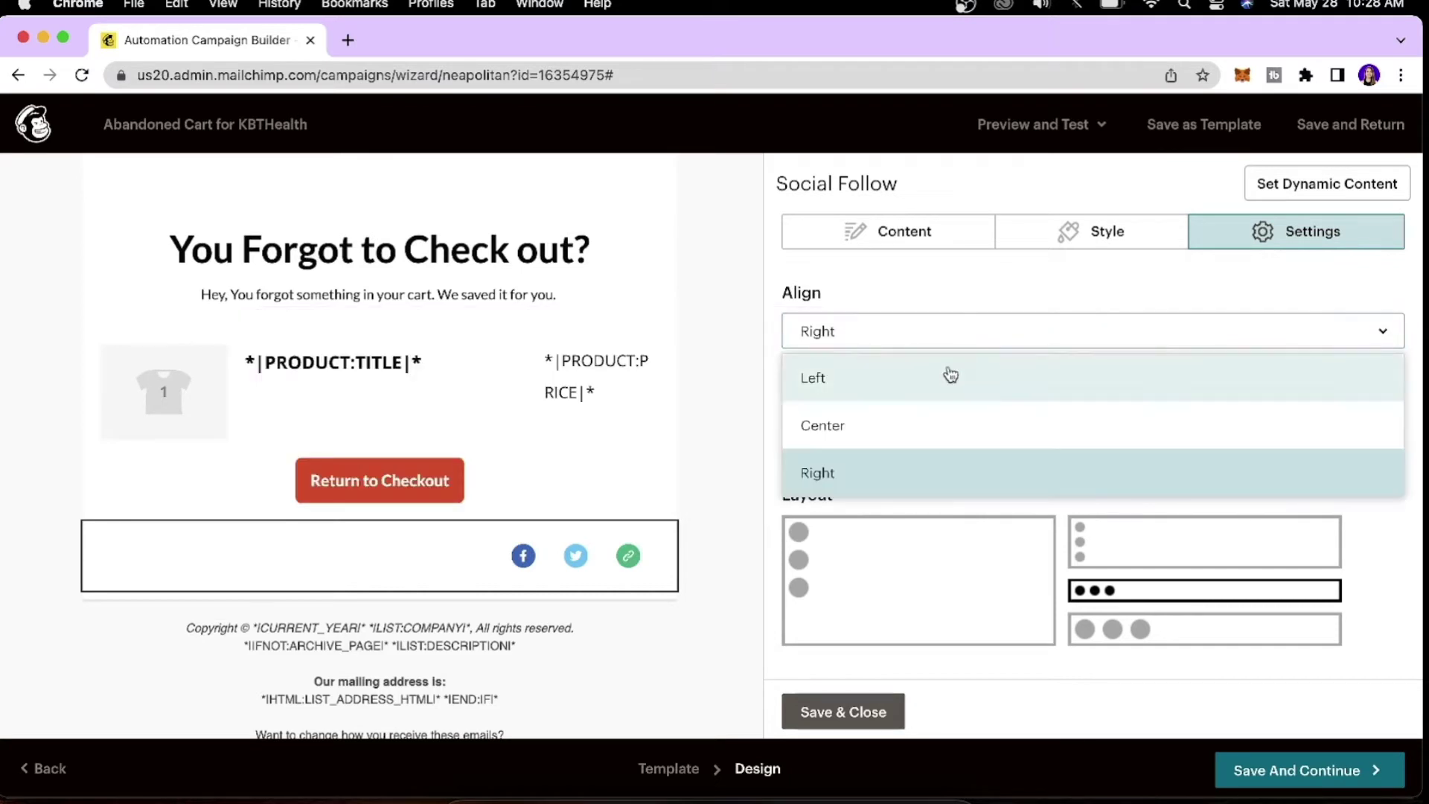
{"action": "left_click", "coordinate": [915, 427]}
Try Fit to size width for the social block, then keep Full width.
{"action": "scroll", "coordinate": [1056, 350], "scroll_direction": "down", "scroll_amount": 3}
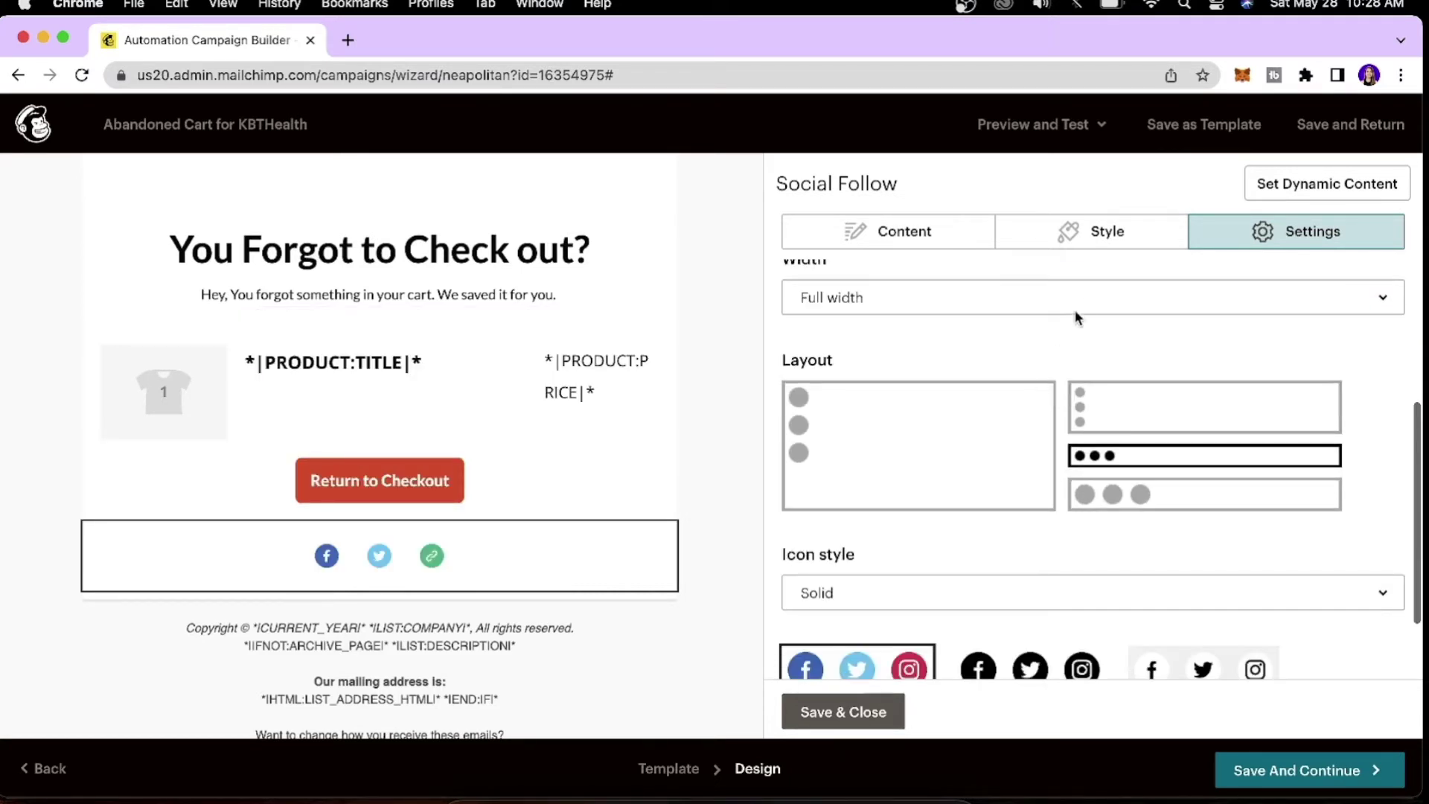
{"action": "left_click", "coordinate": [1083, 306]}
{"action": "left_click", "coordinate": [1058, 351]}
{"action": "left_click", "coordinate": [1062, 304]}
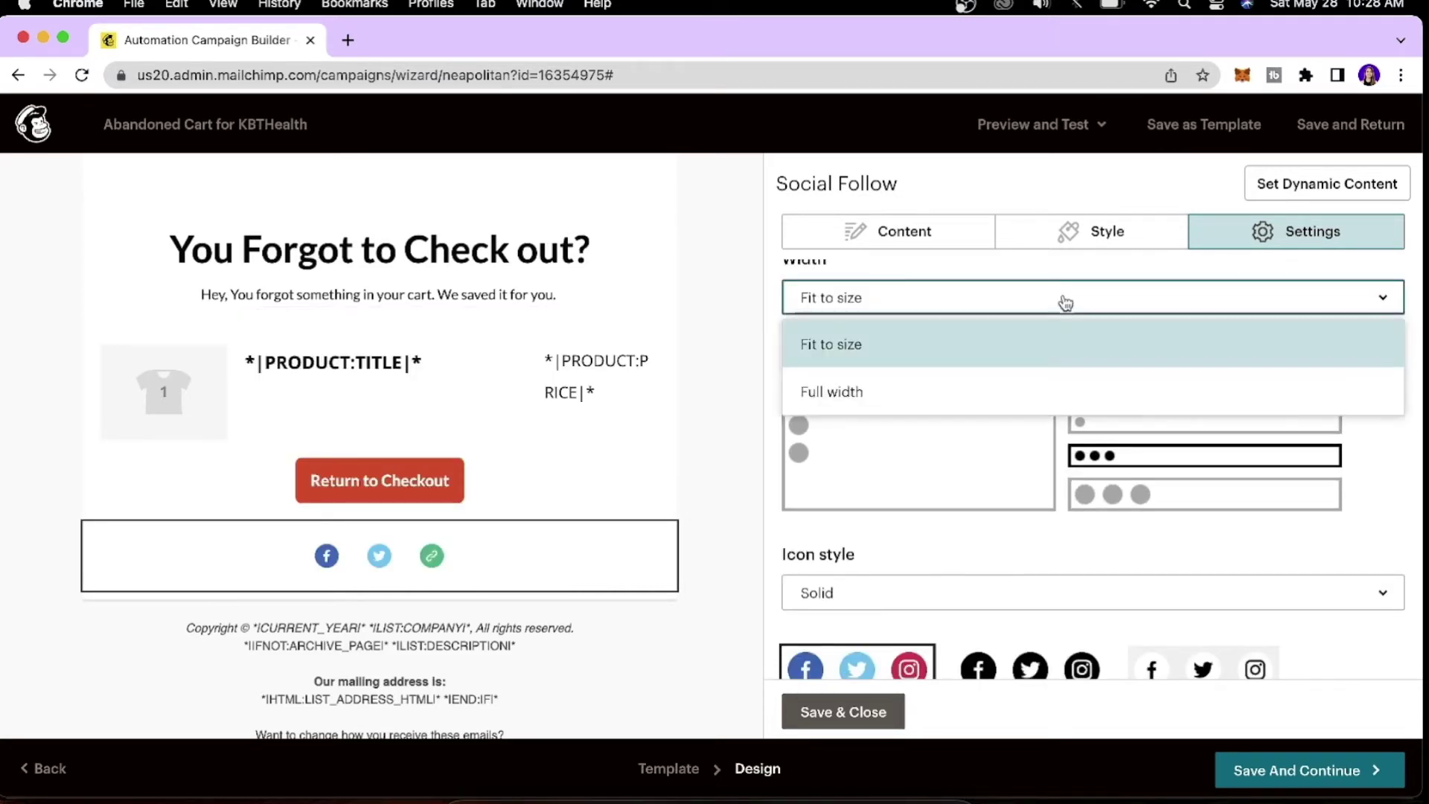
{"action": "left_click", "coordinate": [1023, 378]}
Try vertical icon layouts, then return the social icons to a single horizontal row.
{"action": "scroll", "coordinate": [1023, 378], "scroll_direction": "down", "scroll_amount": 1}
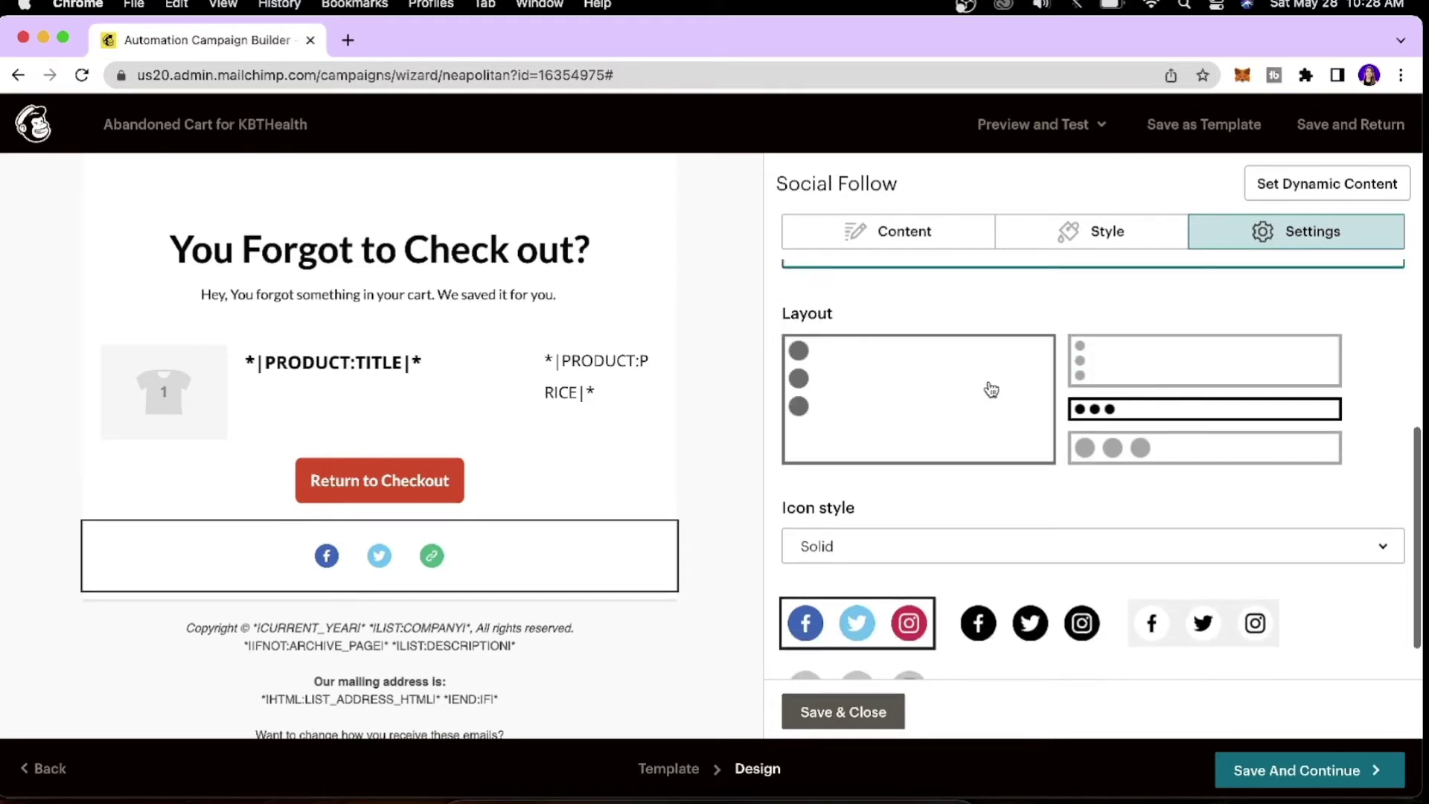
{"action": "left_click", "coordinate": [989, 386]}
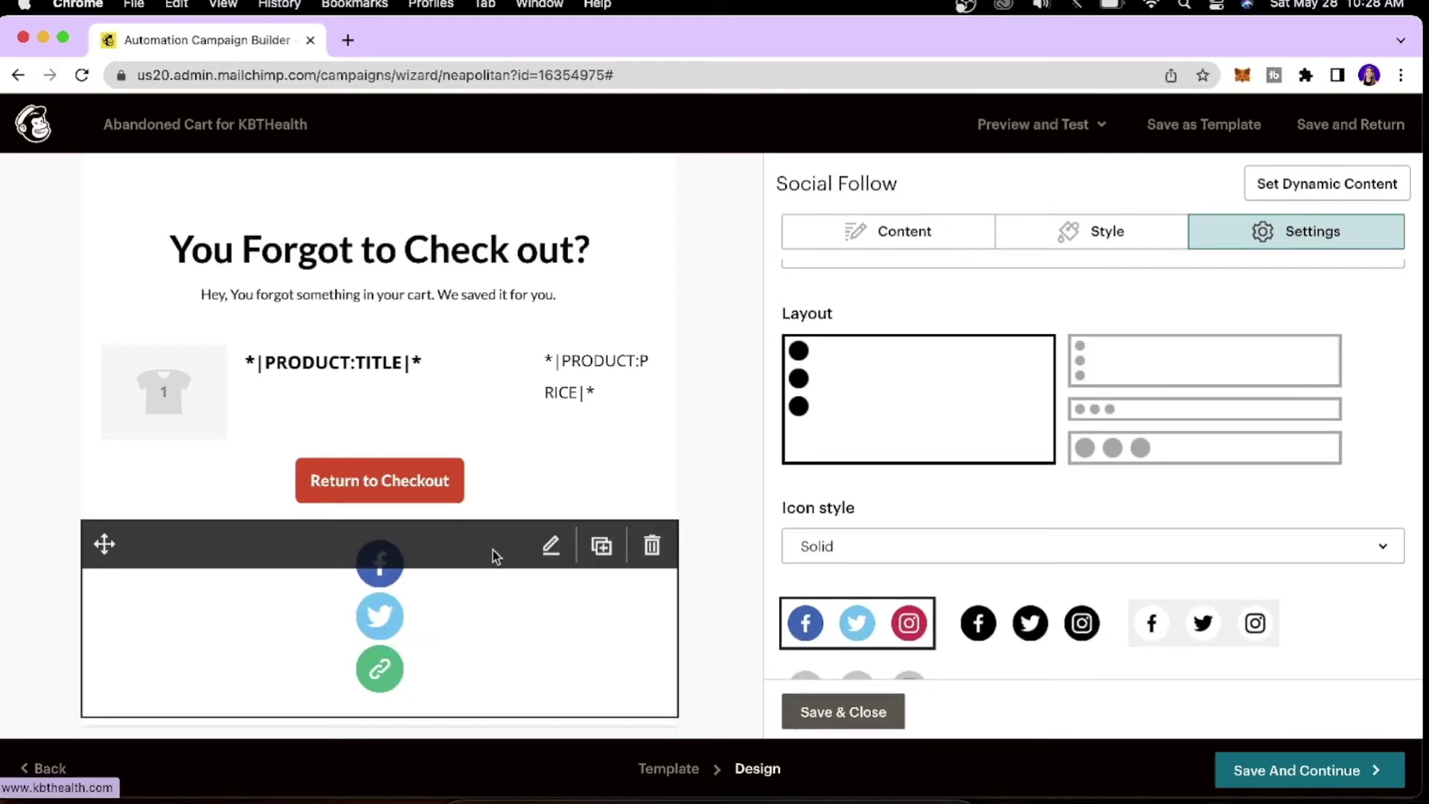
{"action": "left_click", "coordinate": [1196, 370]}
{"action": "left_click", "coordinate": [1224, 416]}
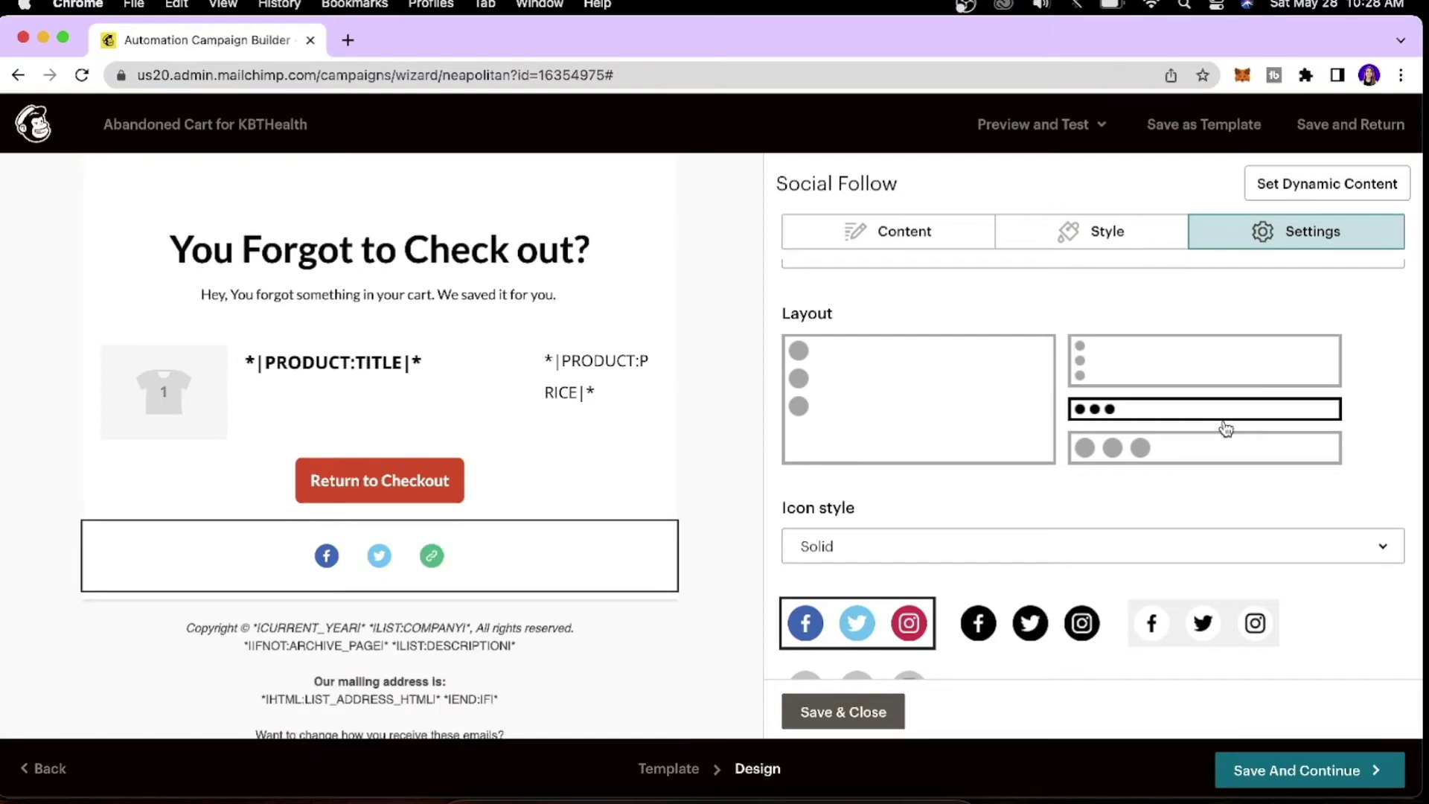
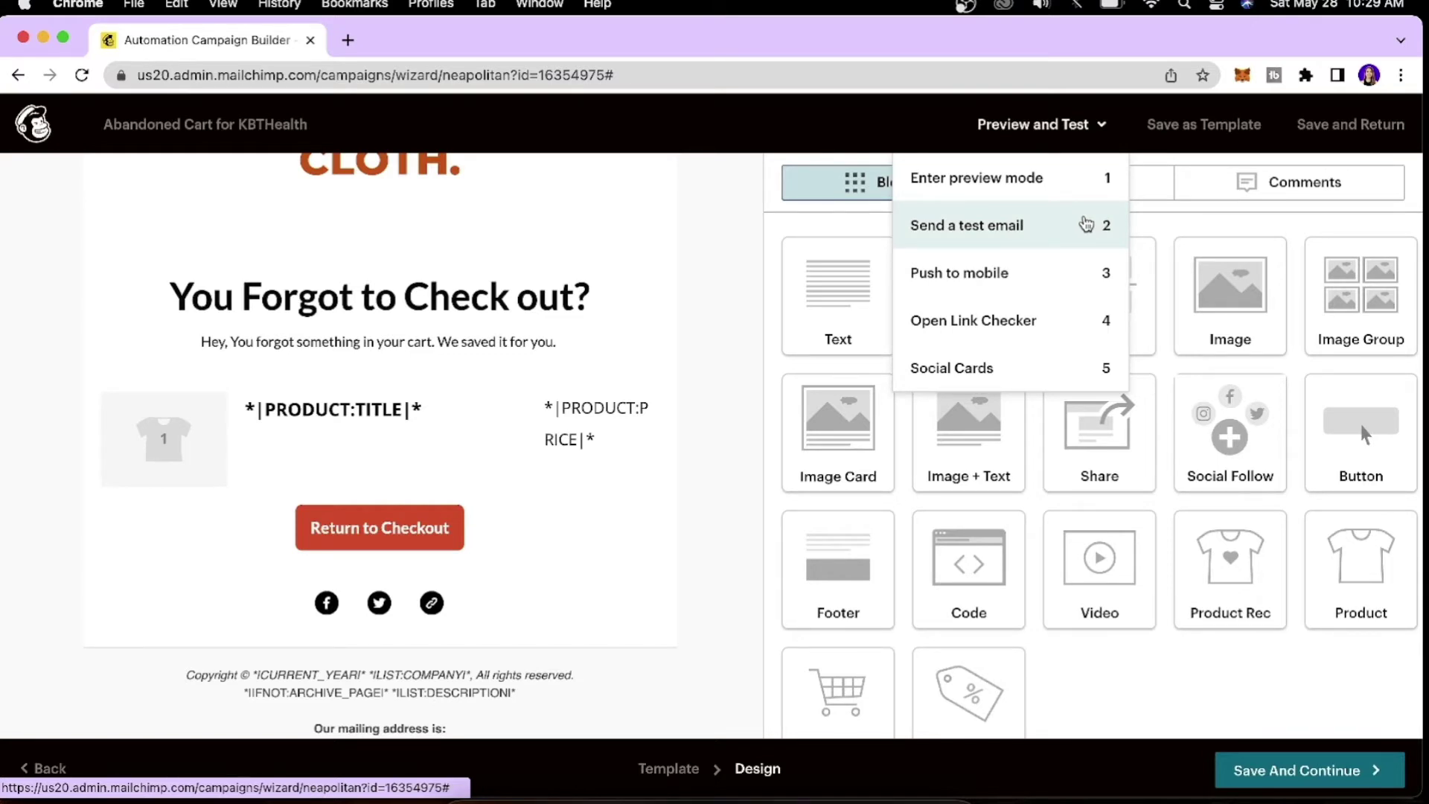
Send a test copy of the abandoned-cart email to your own e-mail address.
{"action": "left_click", "coordinate": [1086, 225]}
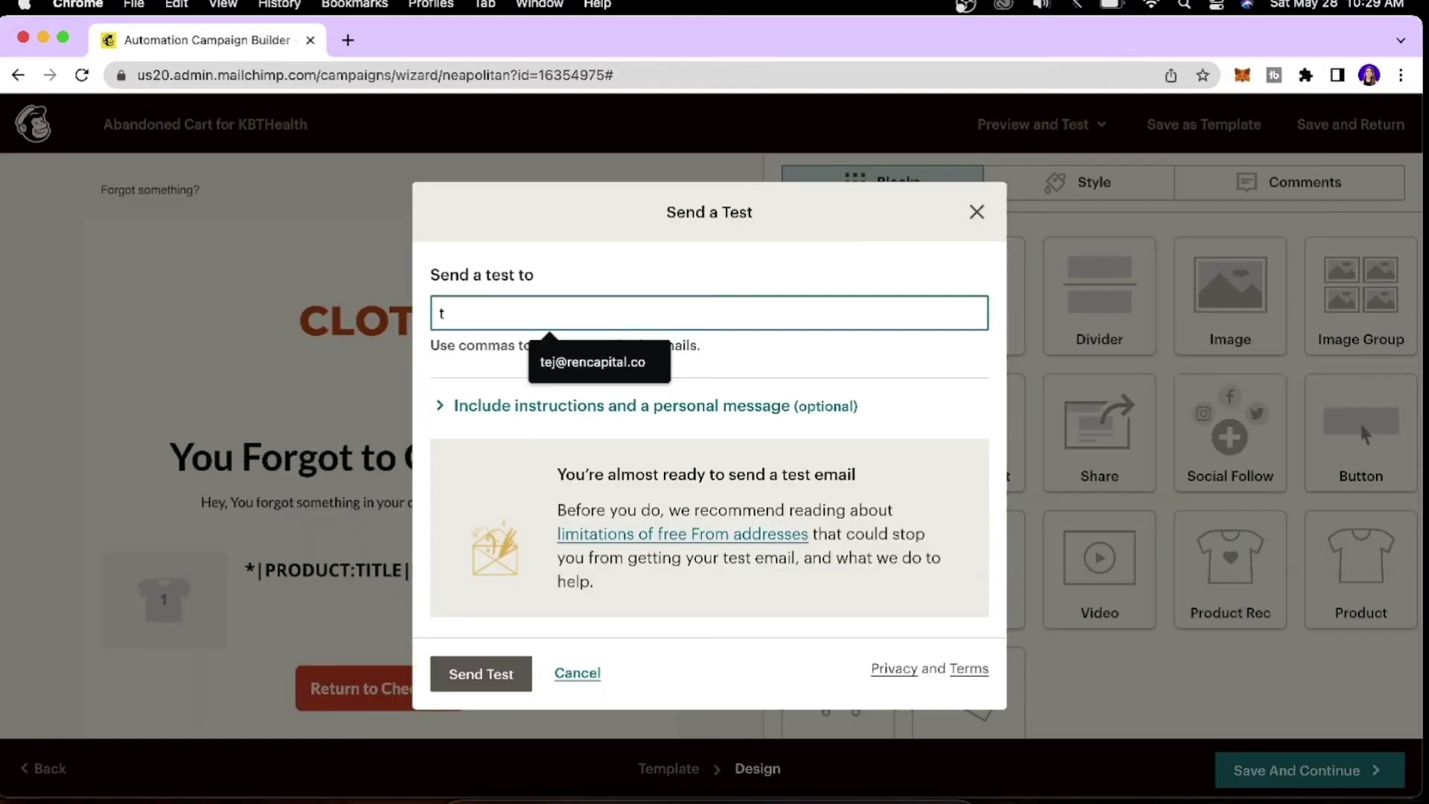
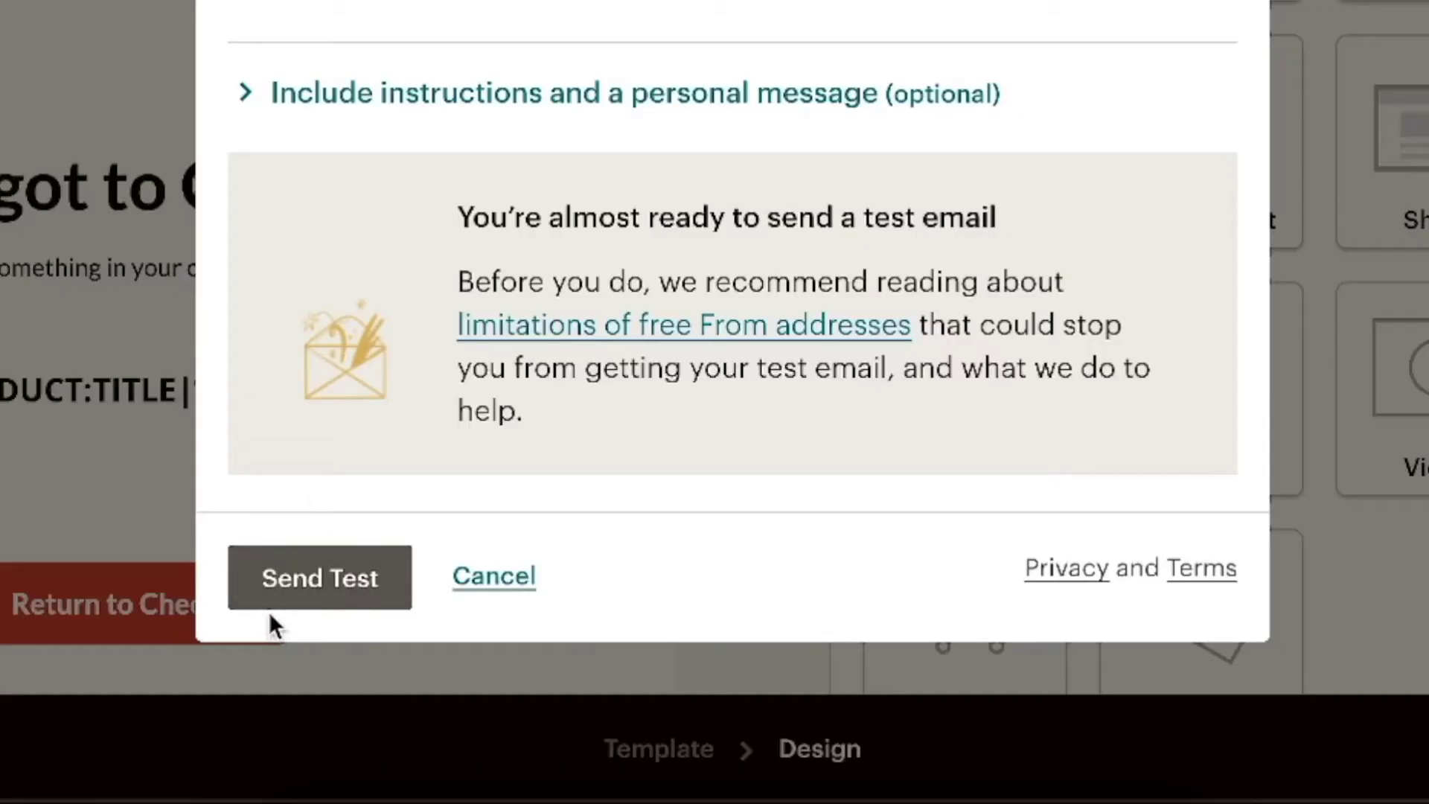
{"action": "left_click", "coordinate": [319, 591]}
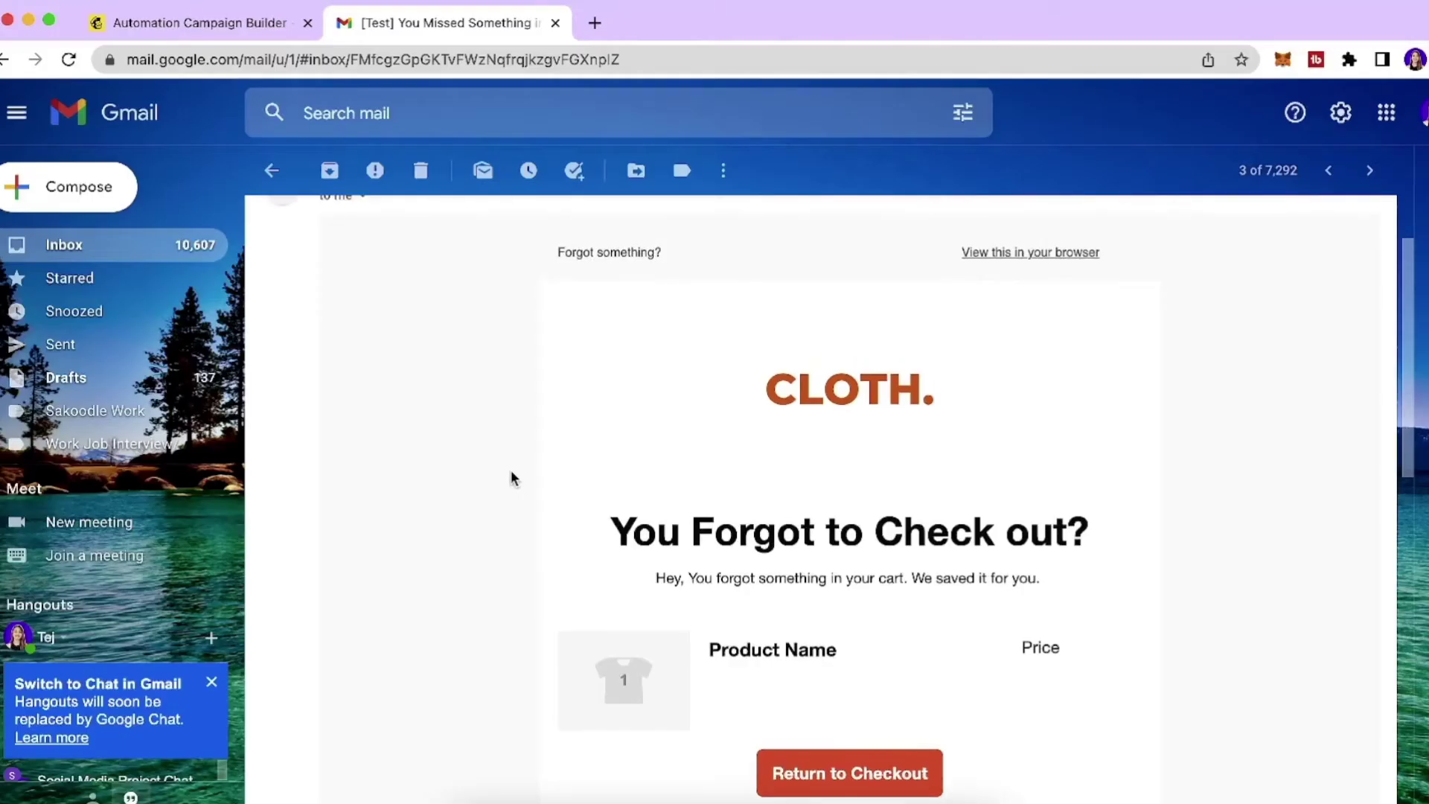
{"action": "scroll", "coordinate": [511, 471], "scroll_direction": "down", "scroll_amount": 2}
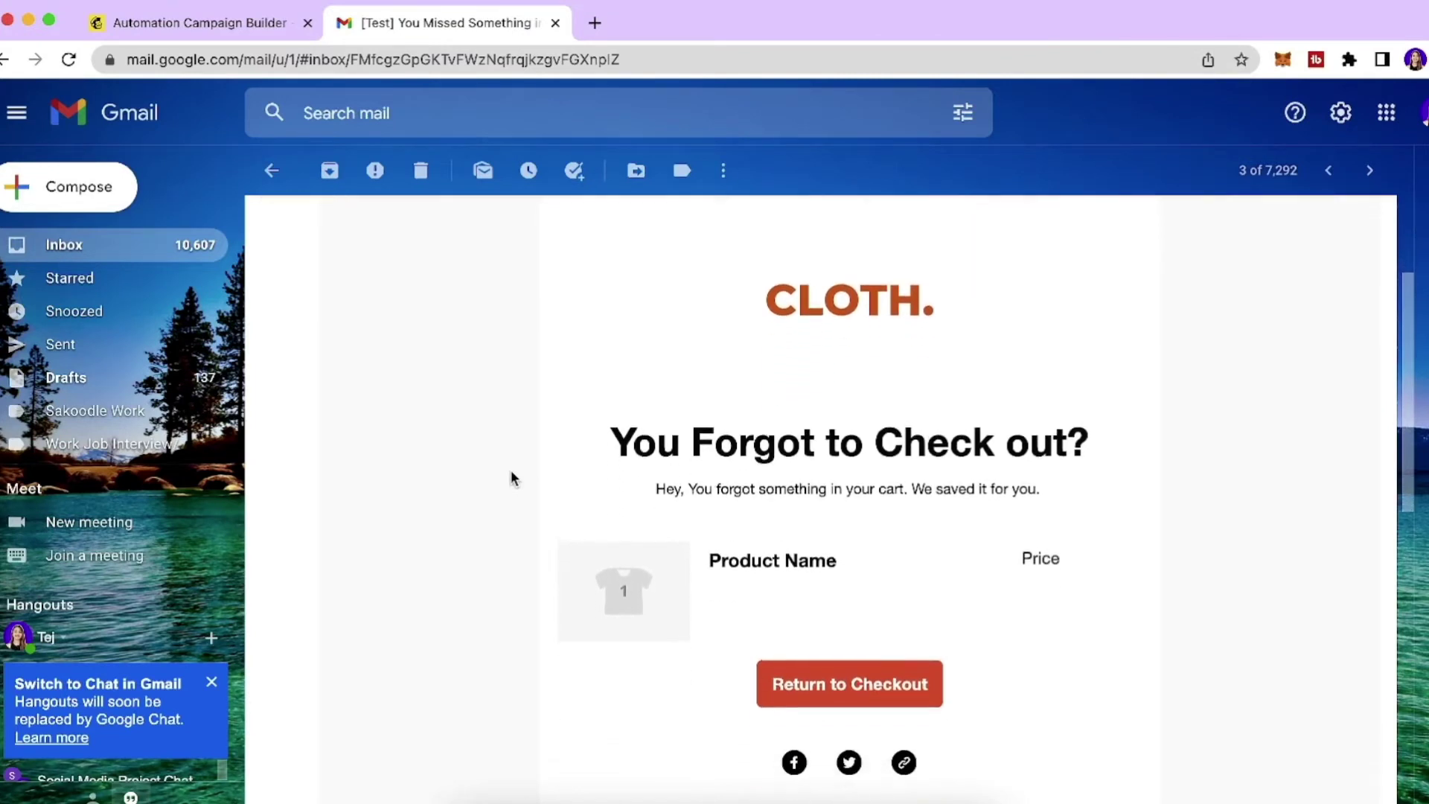
{"action": "scroll", "coordinate": [511, 470], "scroll_direction": "down", "scroll_amount": 5}
{"action": "scroll", "coordinate": [511, 470], "scroll_direction": "up", "scroll_amount": 2}
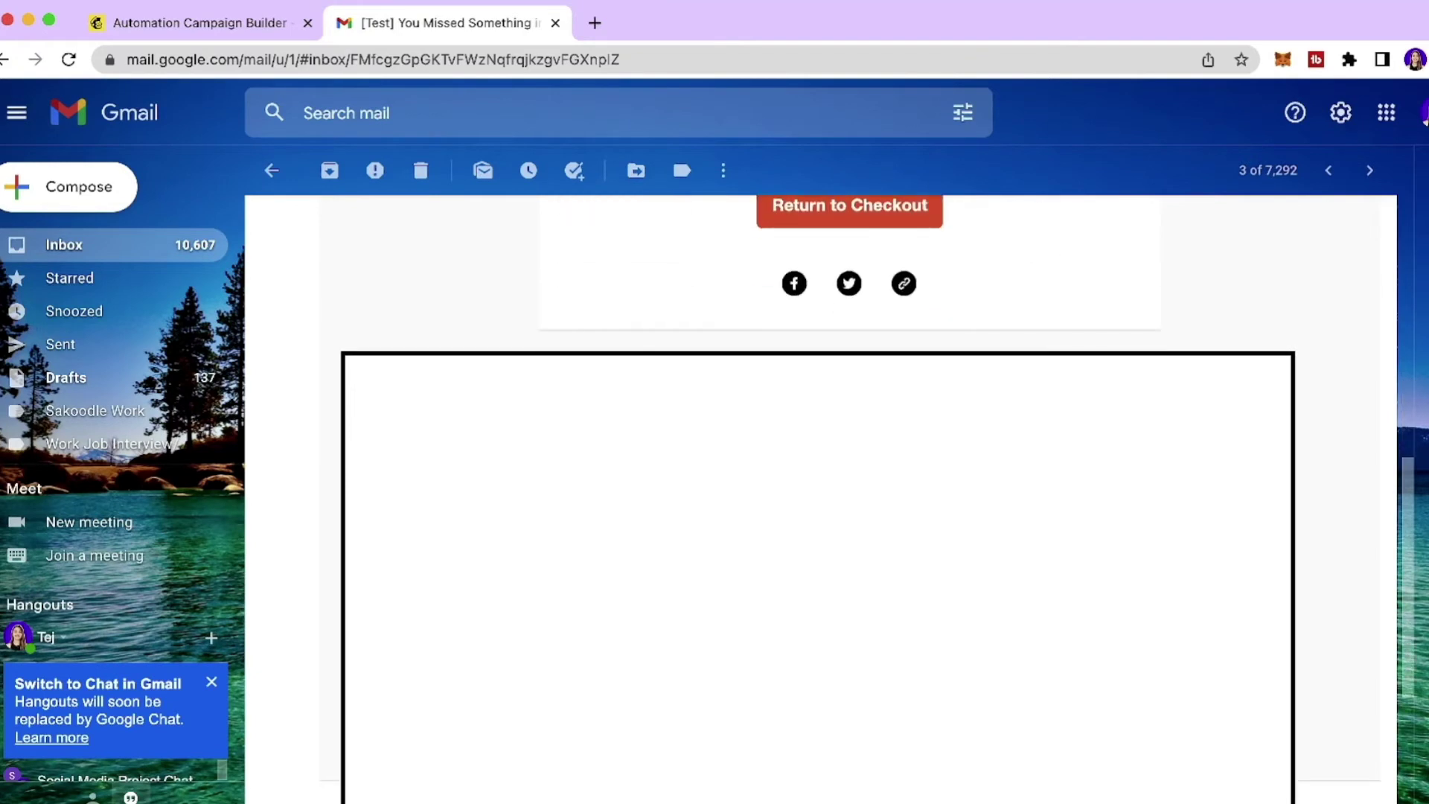
{"action": "scroll", "coordinate": [512, 474], "scroll_direction": "up", "scroll_amount": 10}
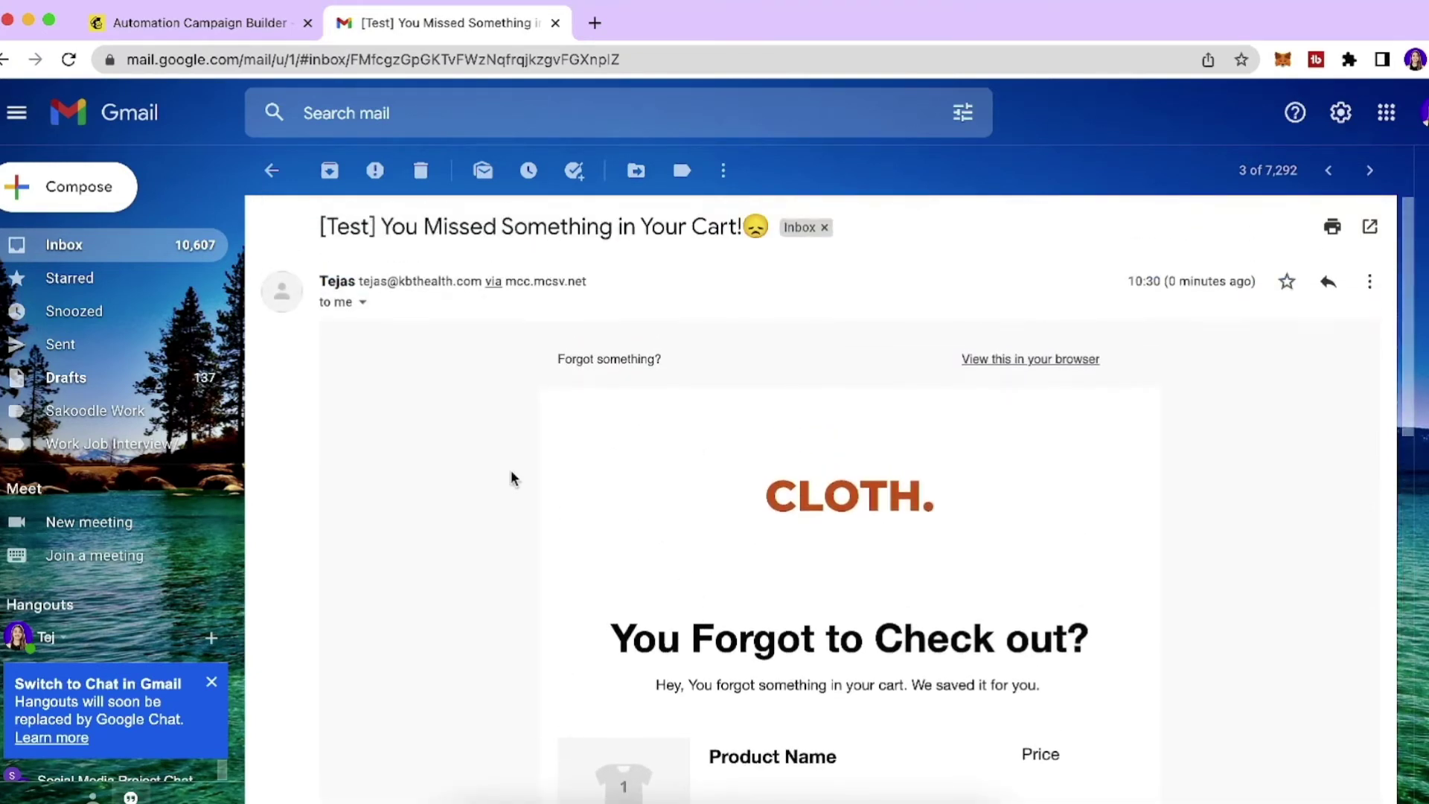
{"action": "scroll", "coordinate": [510, 470], "scroll_direction": "down", "scroll_amount": 3}
{"action": "scroll", "coordinate": [506, 455], "scroll_direction": "down", "scroll_amount": 1}
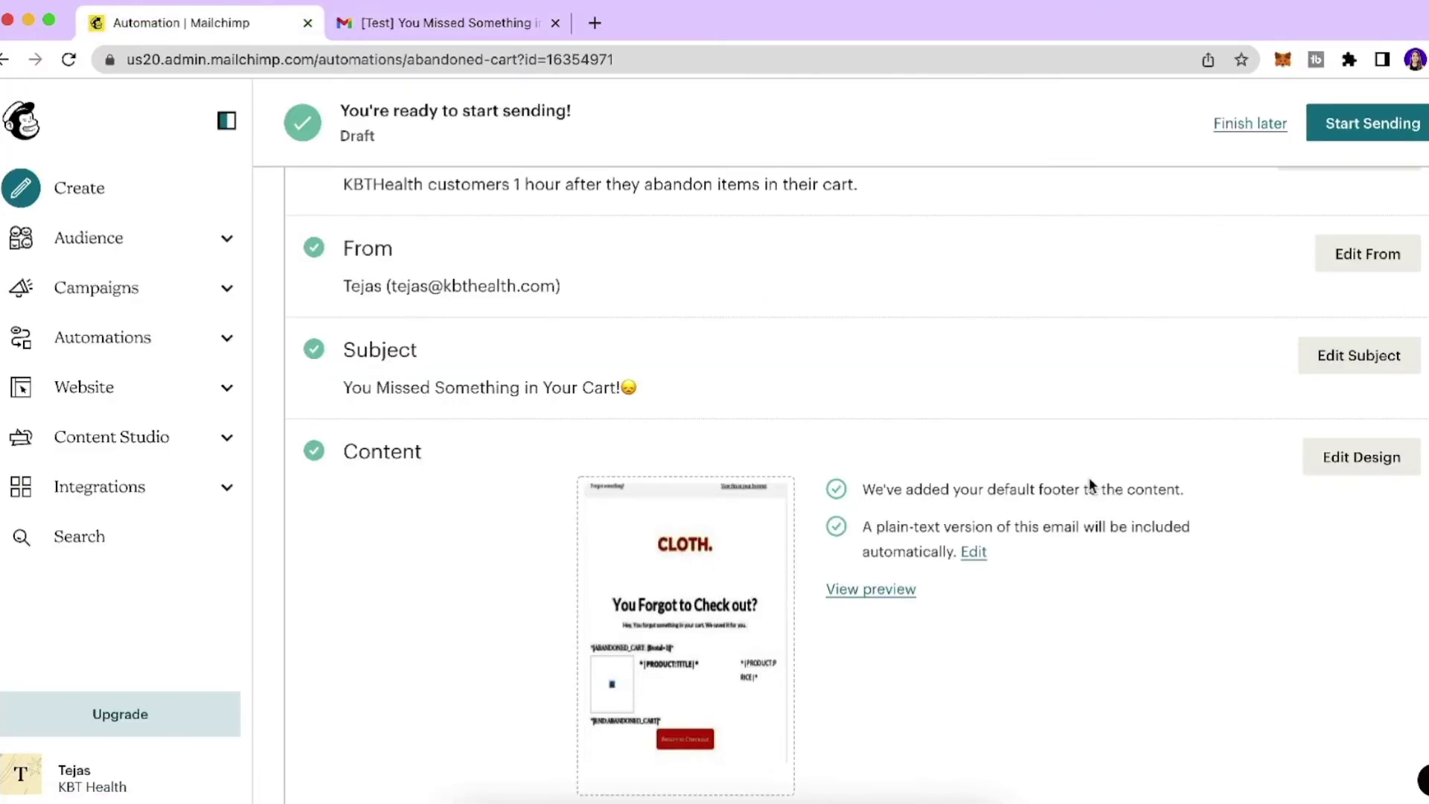
Browse all pre-built customer journeys and open the Recover abandoned carts template.
{"action": "scroll", "coordinate": [1088, 480], "scroll_direction": "up", "scroll_amount": 3}
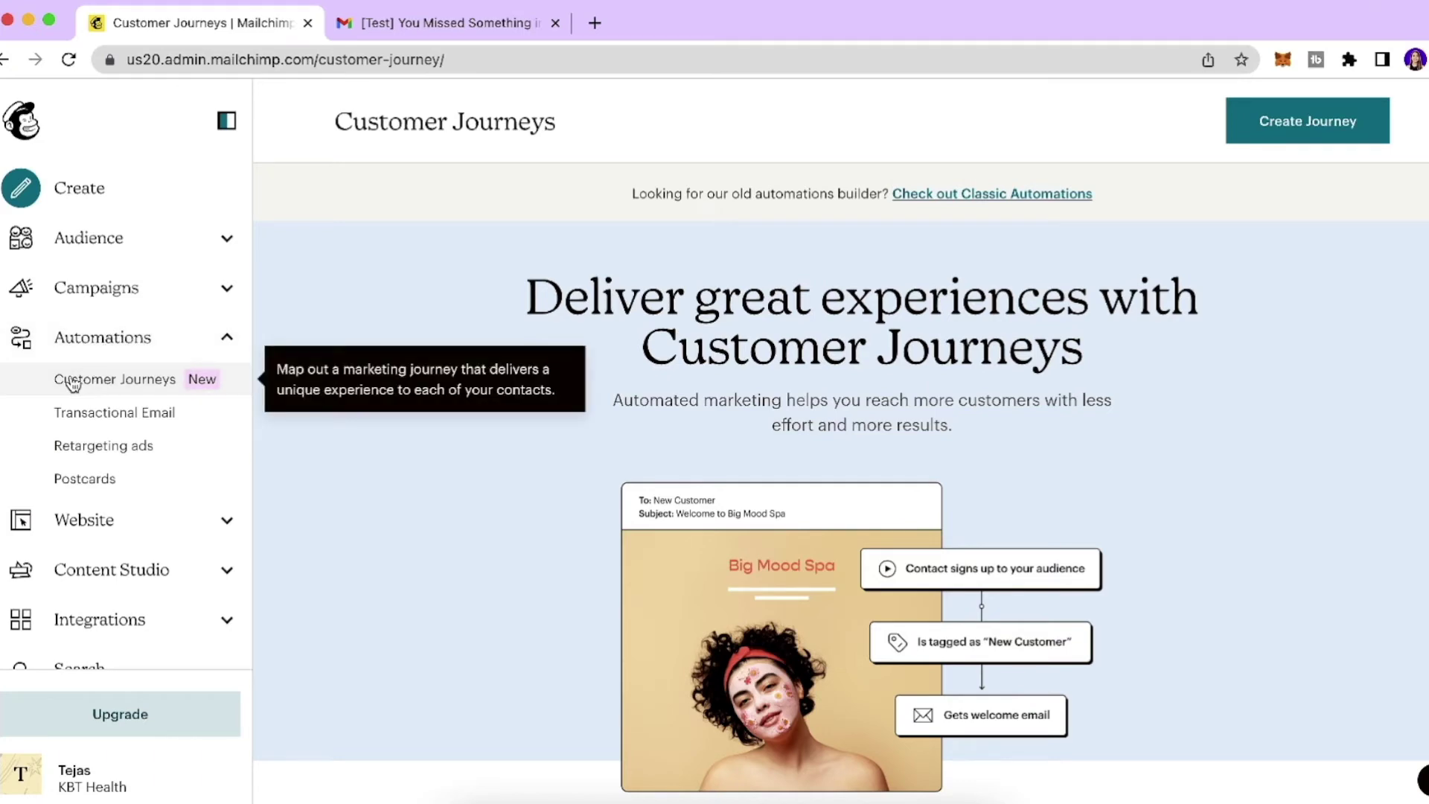
{"action": "scroll", "coordinate": [471, 447], "scroll_direction": "down", "scroll_amount": 5}
{"action": "scroll", "coordinate": [471, 448], "scroll_direction": "down", "scroll_amount": 10}
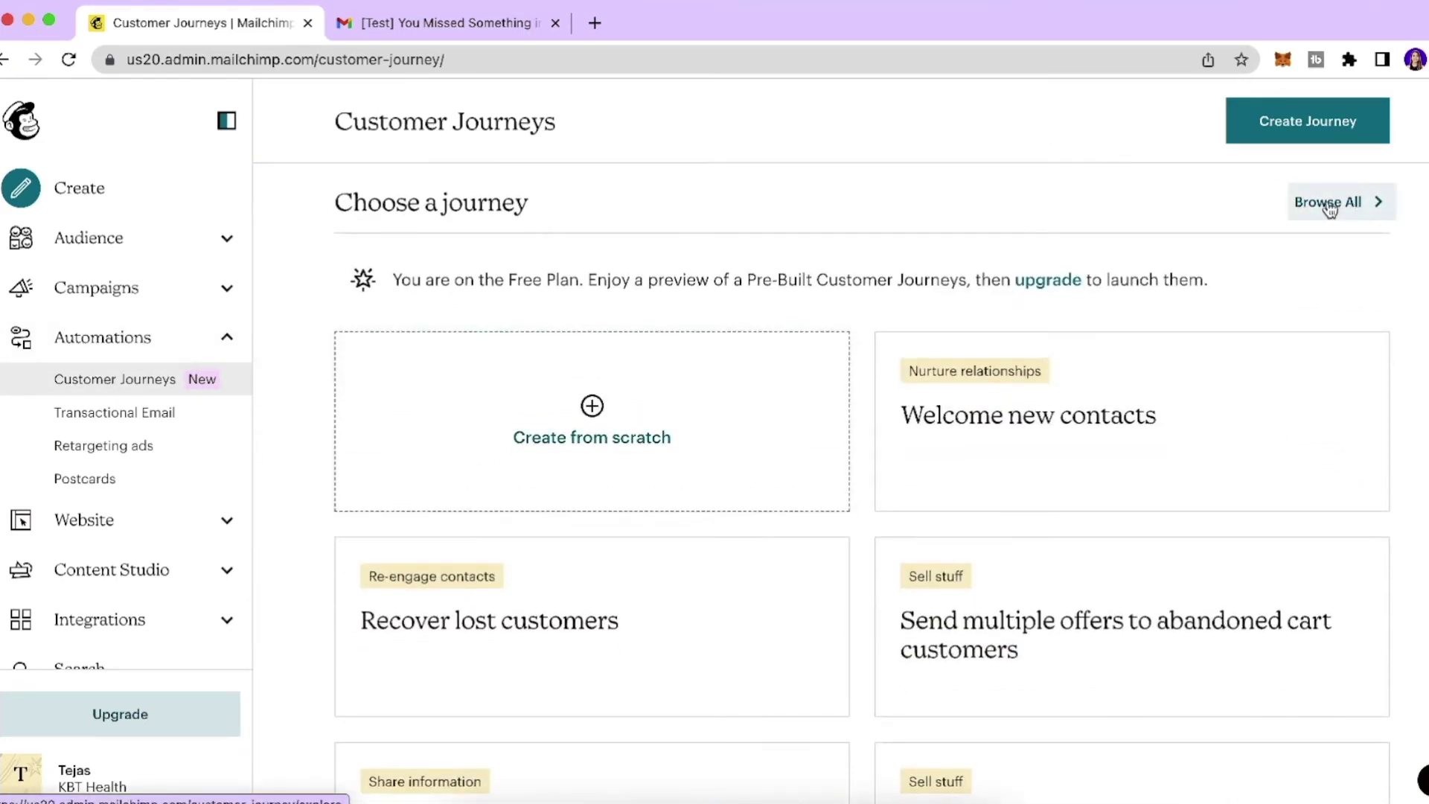
{"action": "left_click", "coordinate": [1296, 203]}
{"action": "scroll", "coordinate": [1417, 293], "scroll_direction": "down", "scroll_amount": 5}
{"action": "scroll", "coordinate": [1417, 293], "scroll_direction": "up", "scroll_amount": 5}
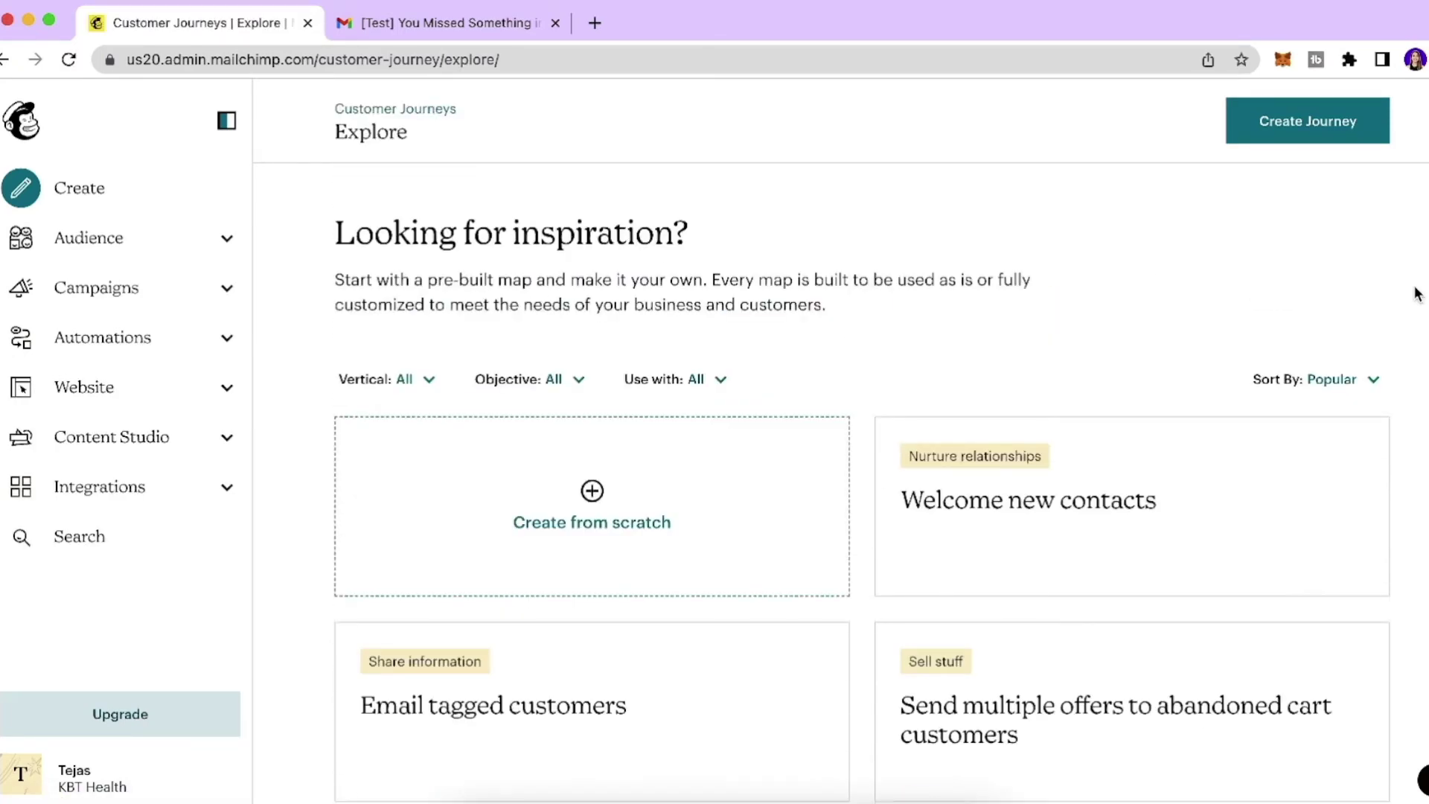
{"action": "scroll", "coordinate": [1416, 293], "scroll_direction": "down", "scroll_amount": 4}
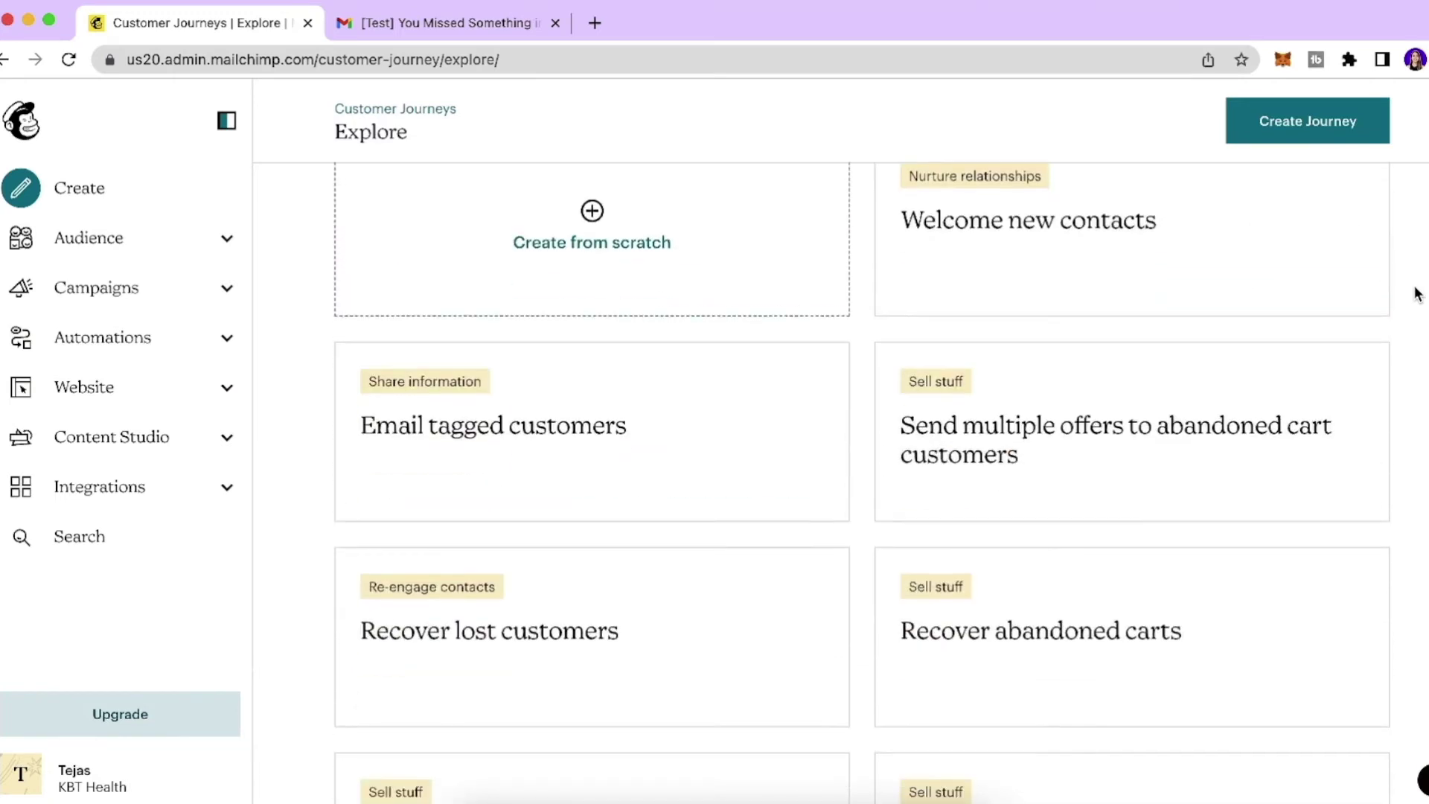
{"action": "scroll", "coordinate": [1417, 293], "scroll_direction": "down", "scroll_amount": 2}
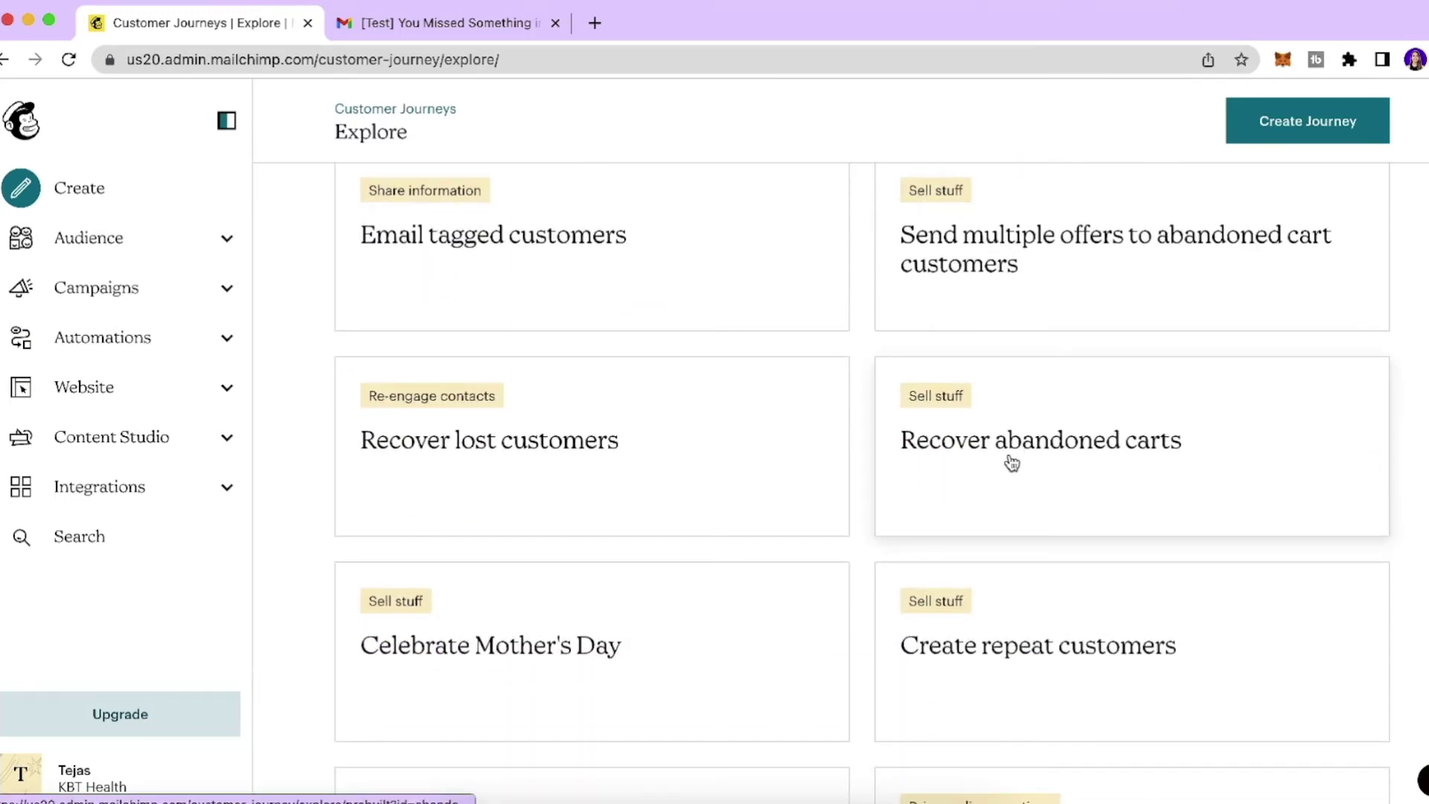
{"action": "left_click", "coordinate": [1010, 463]}
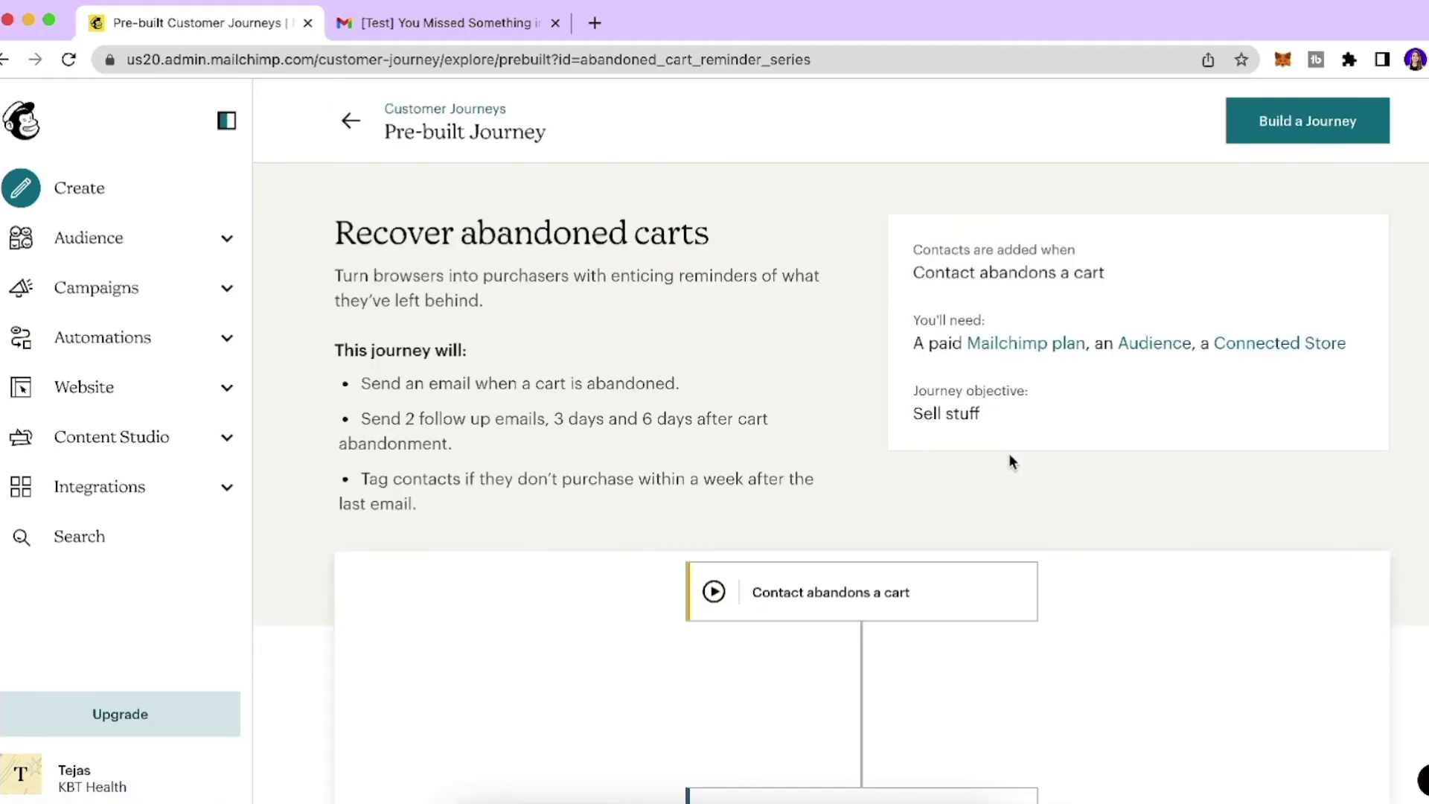
Start building a journey from the Recover abandoned carts template.
{"action": "scroll", "coordinate": [965, 499], "scroll_direction": "down", "scroll_amount": 6}
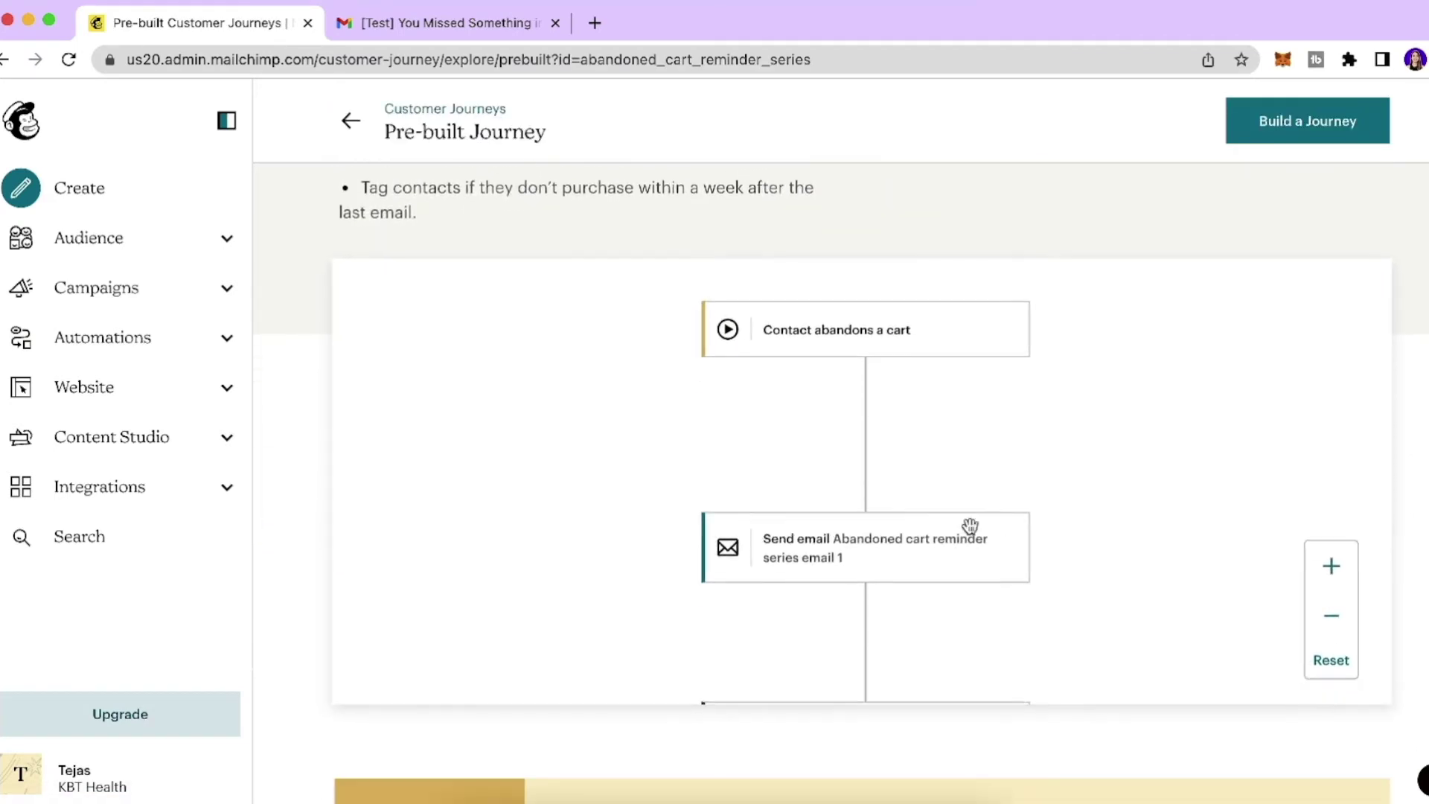
{"action": "scroll", "coordinate": [1032, 571], "scroll_direction": "up", "scroll_amount": 3}
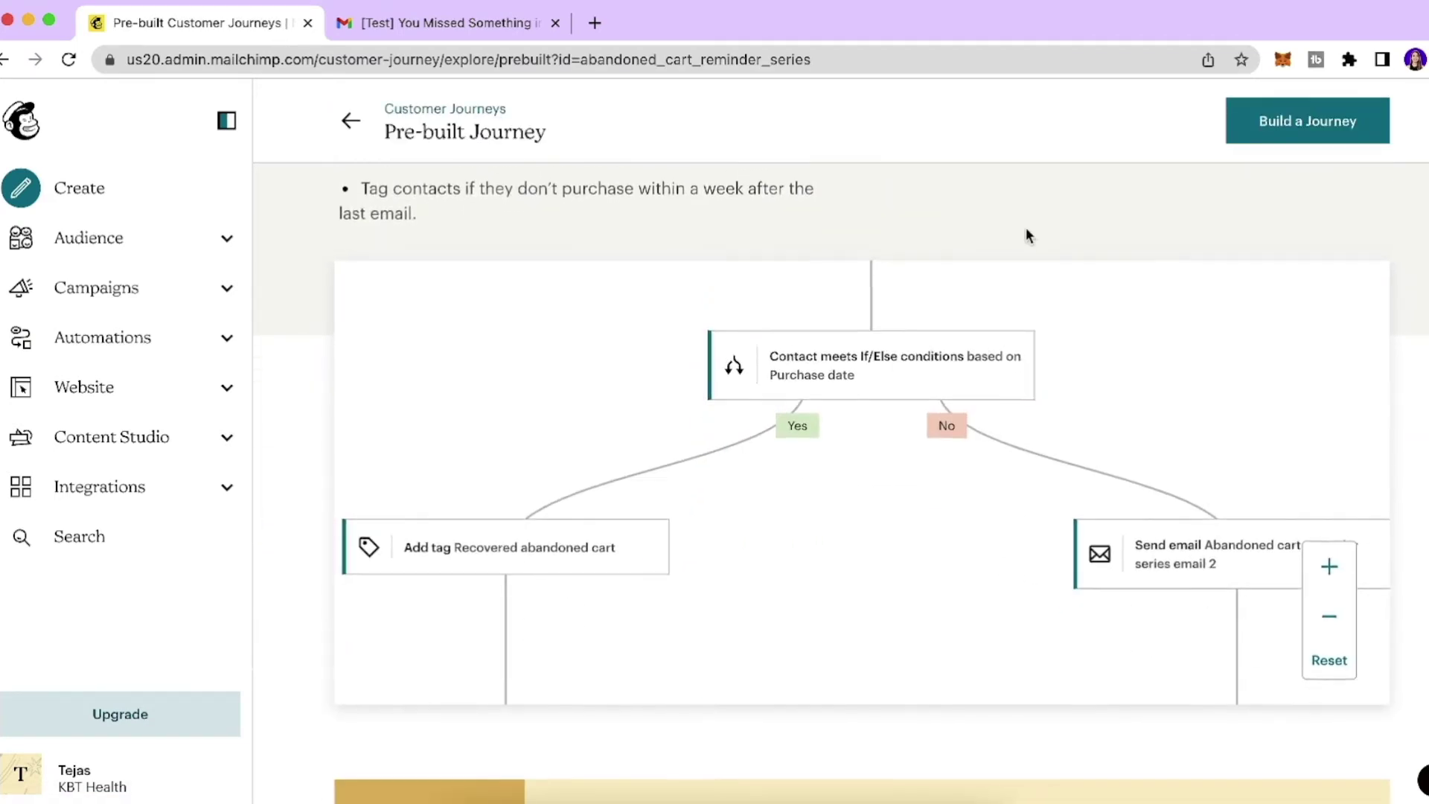
{"action": "scroll", "coordinate": [1027, 233], "scroll_direction": "up", "scroll_amount": 4}
{"action": "left_click", "coordinate": [1301, 130]}
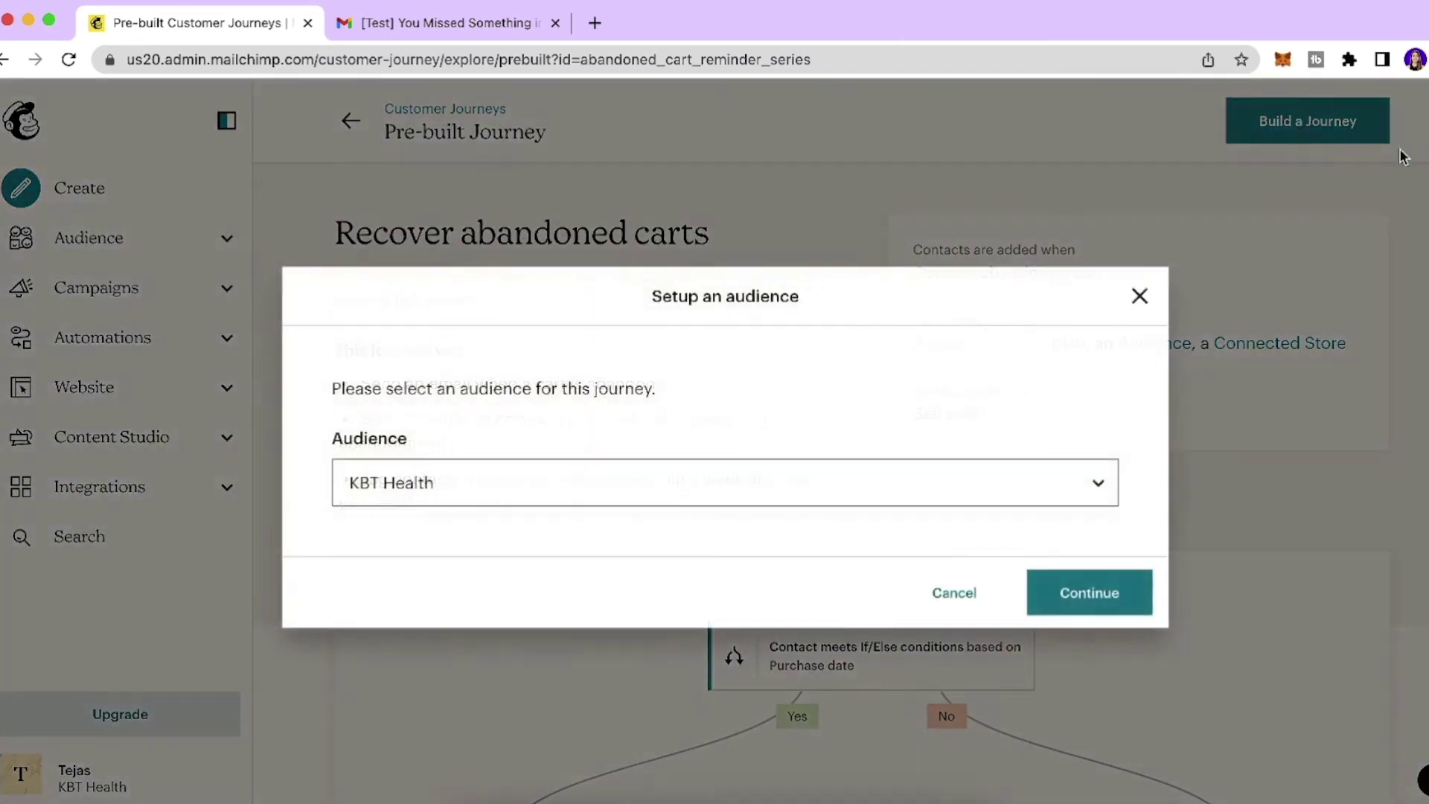
Create the journey with the KBT Health audience and the KBTHealth store.
{"action": "left_click", "coordinate": [868, 497]}
{"action": "left_click", "coordinate": [867, 491]}
{"action": "left_click", "coordinate": [1116, 593]}
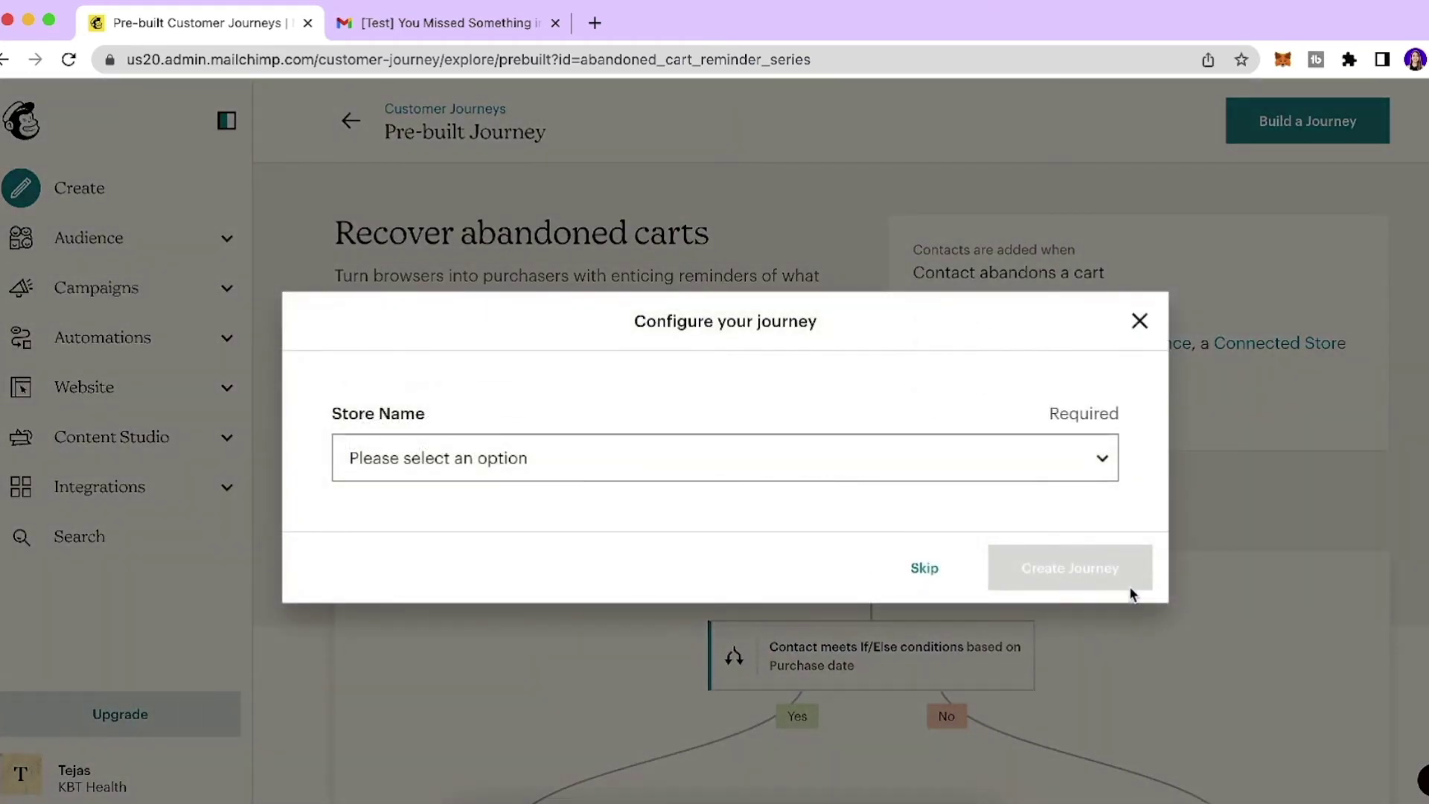
{"action": "left_click", "coordinate": [1040, 466]}
{"action": "left_click", "coordinate": [1016, 494]}
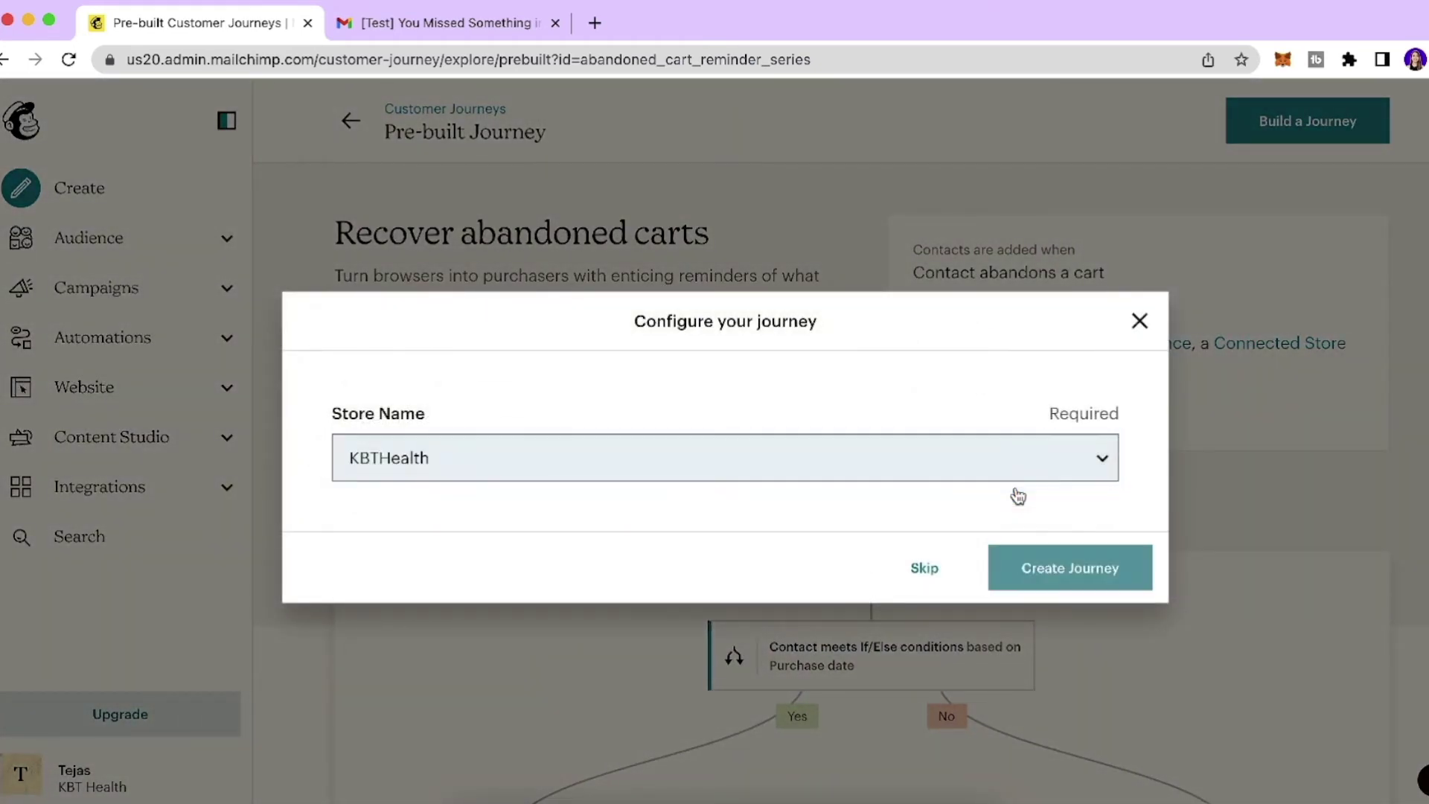
{"action": "left_click", "coordinate": [1079, 569]}
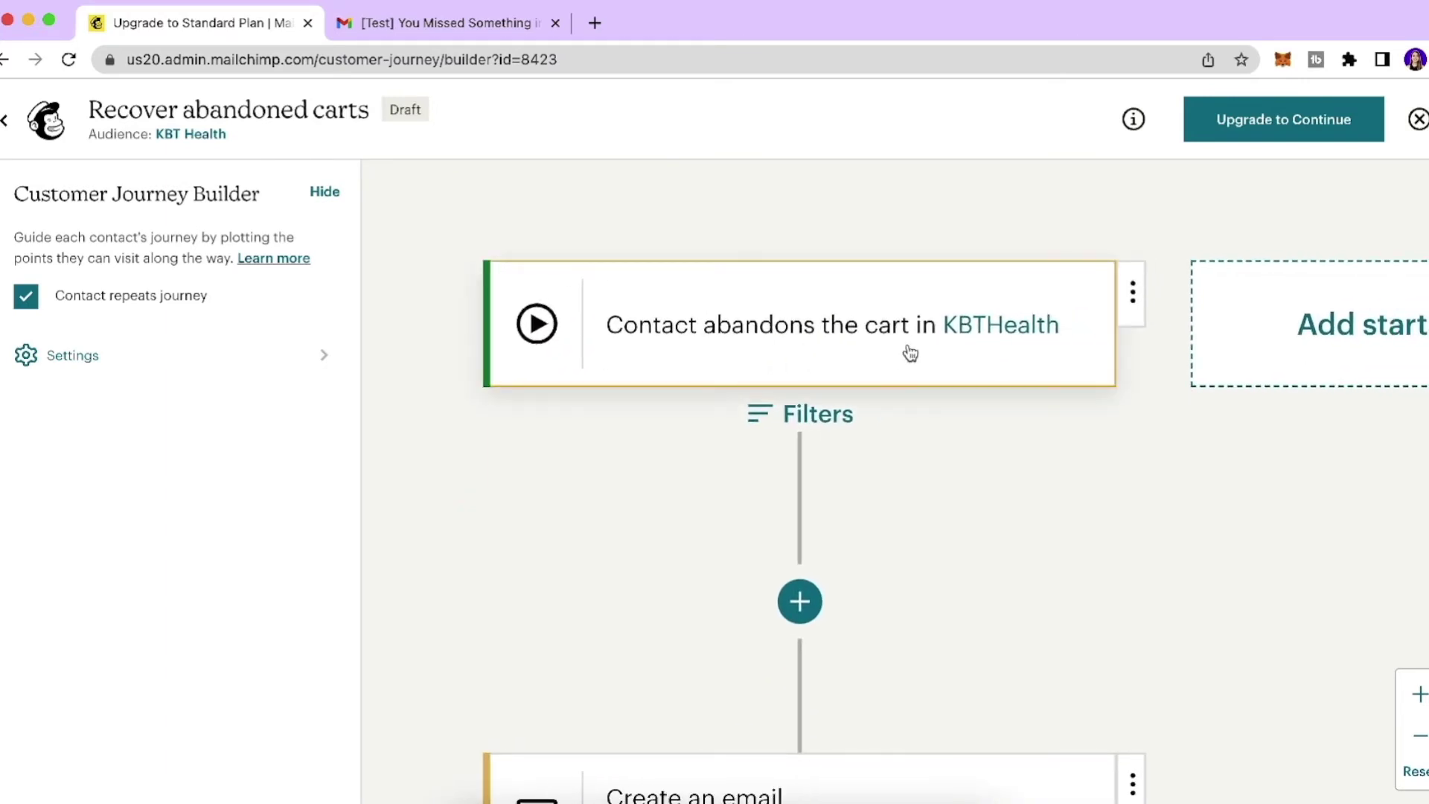
Set the abandoned-cart starting point wait to 1 Hours and save it.
{"action": "left_click", "coordinate": [1100, 322]}
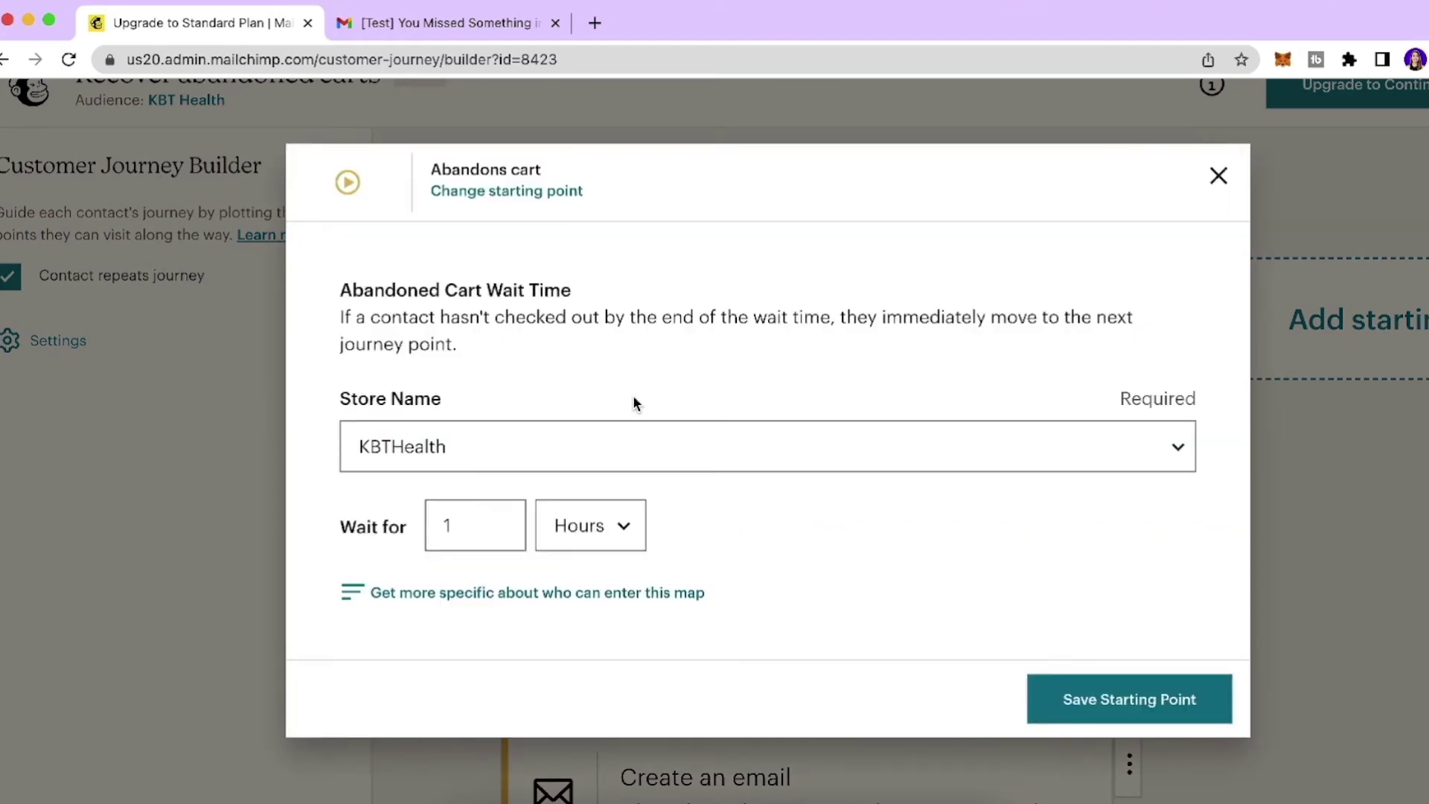
{"action": "left_click", "coordinate": [595, 534]}
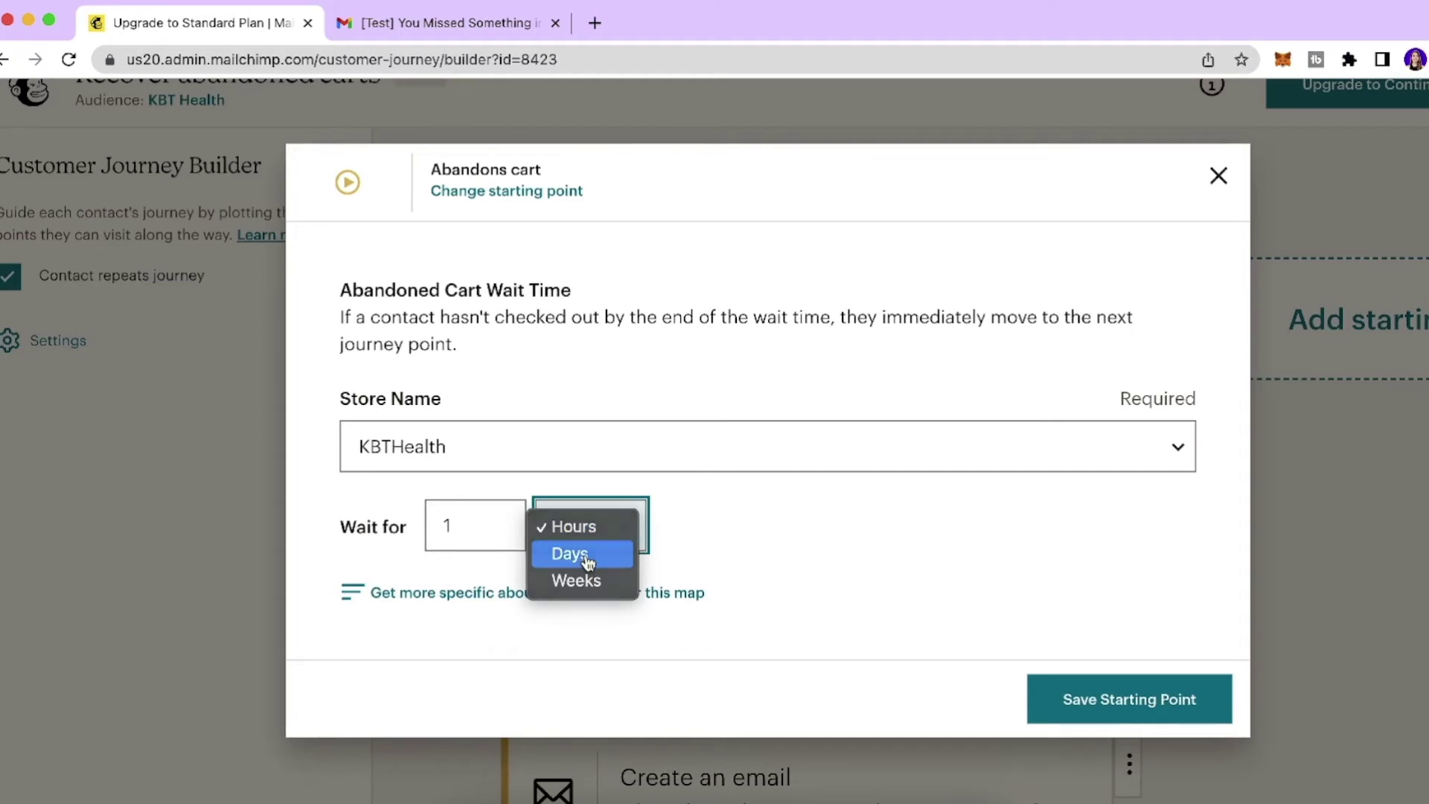
{"action": "left_click", "coordinate": [588, 560]}
{"action": "left_click", "coordinate": [590, 558]}
{"action": "left_click", "coordinate": [595, 551]}
{"action": "left_click", "coordinate": [603, 542]}
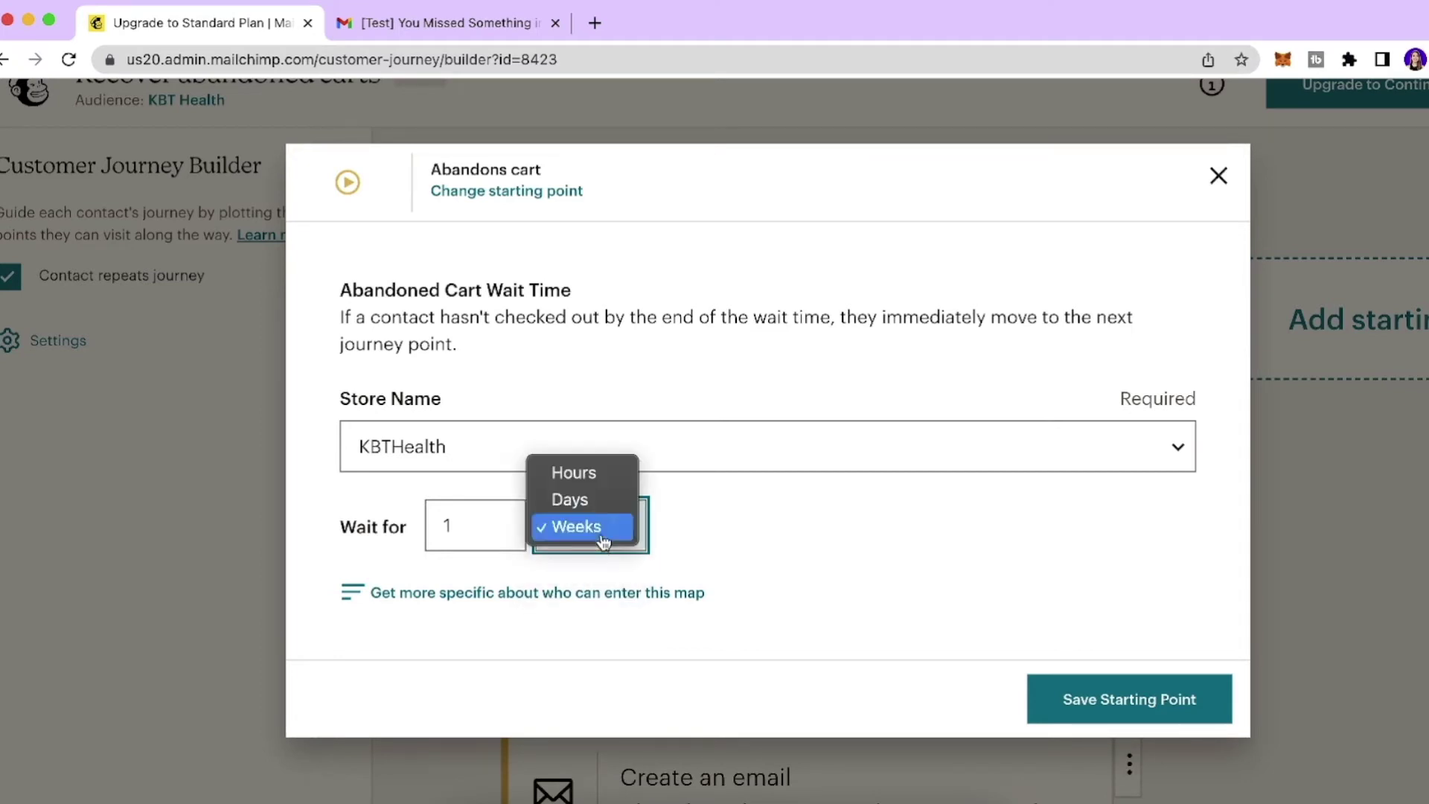
{"action": "left_click", "coordinate": [588, 473]}
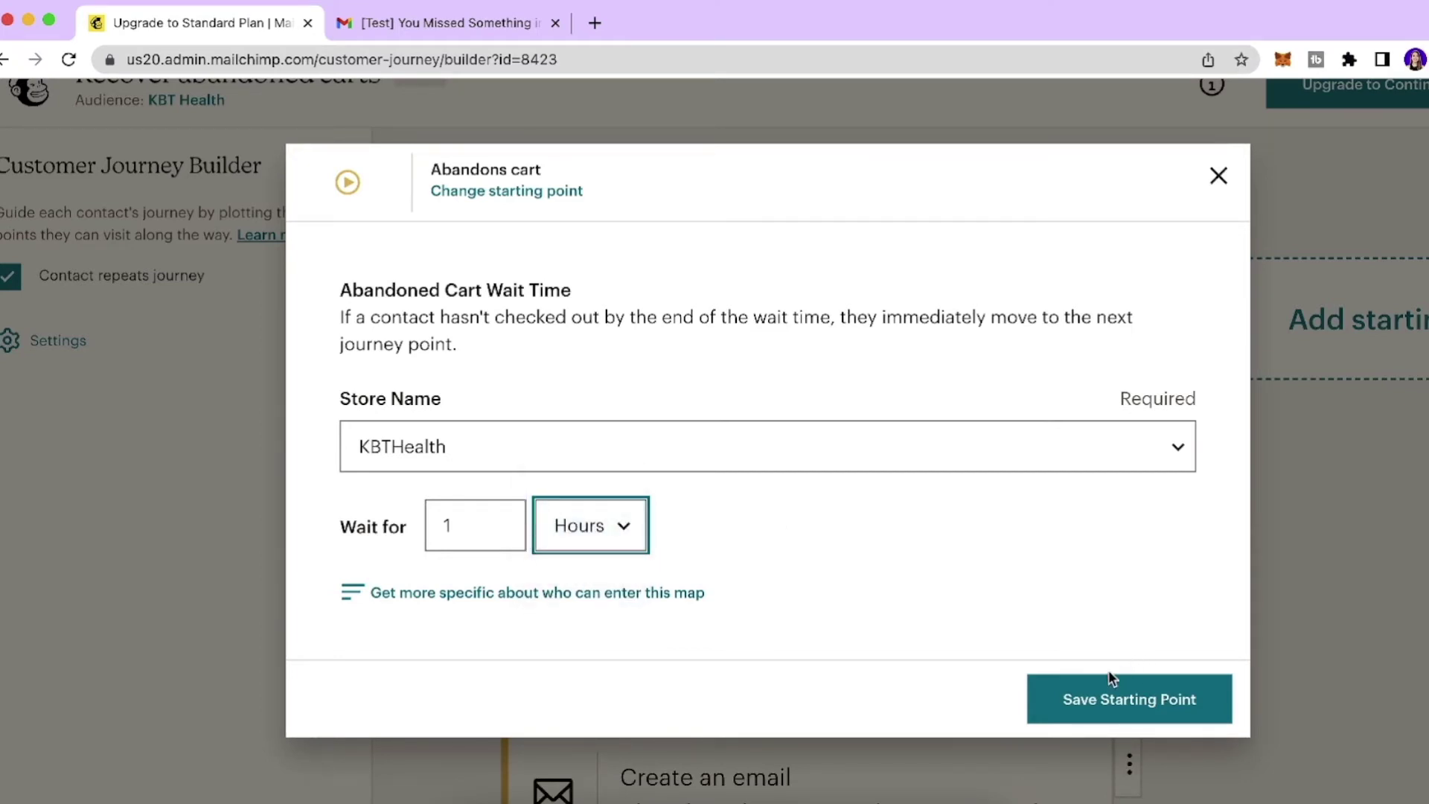
{"action": "left_click", "coordinate": [1075, 695]}
Dismiss the dialog for adding a second starting point.
{"action": "scroll", "coordinate": [968, 501], "scroll_direction": "right", "scroll_amount": 6}
{"action": "scroll", "coordinate": [968, 501], "scroll_direction": "left", "scroll_amount": 4}
{"action": "left_click", "coordinate": [1162, 337]}
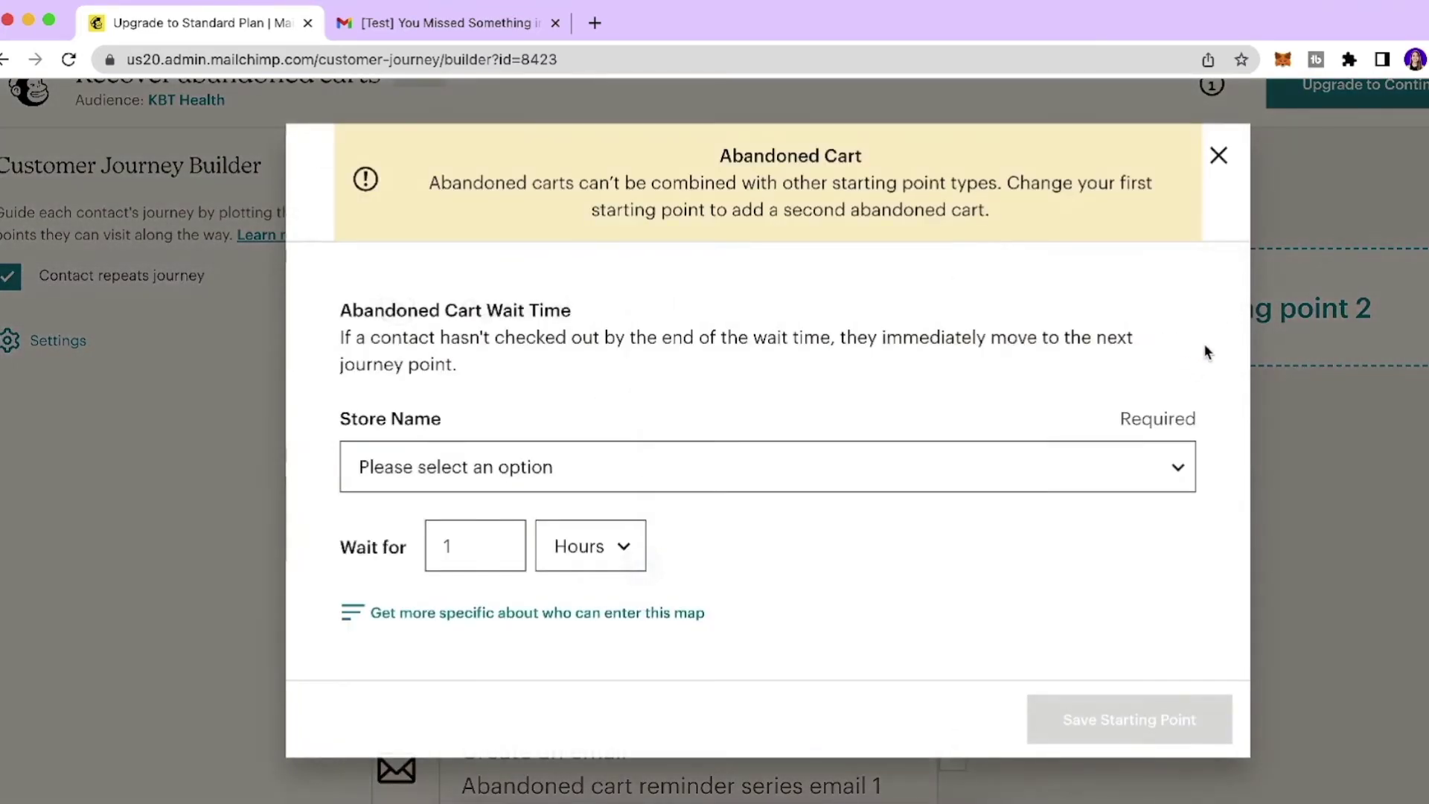
{"action": "key", "text": "Escape"}
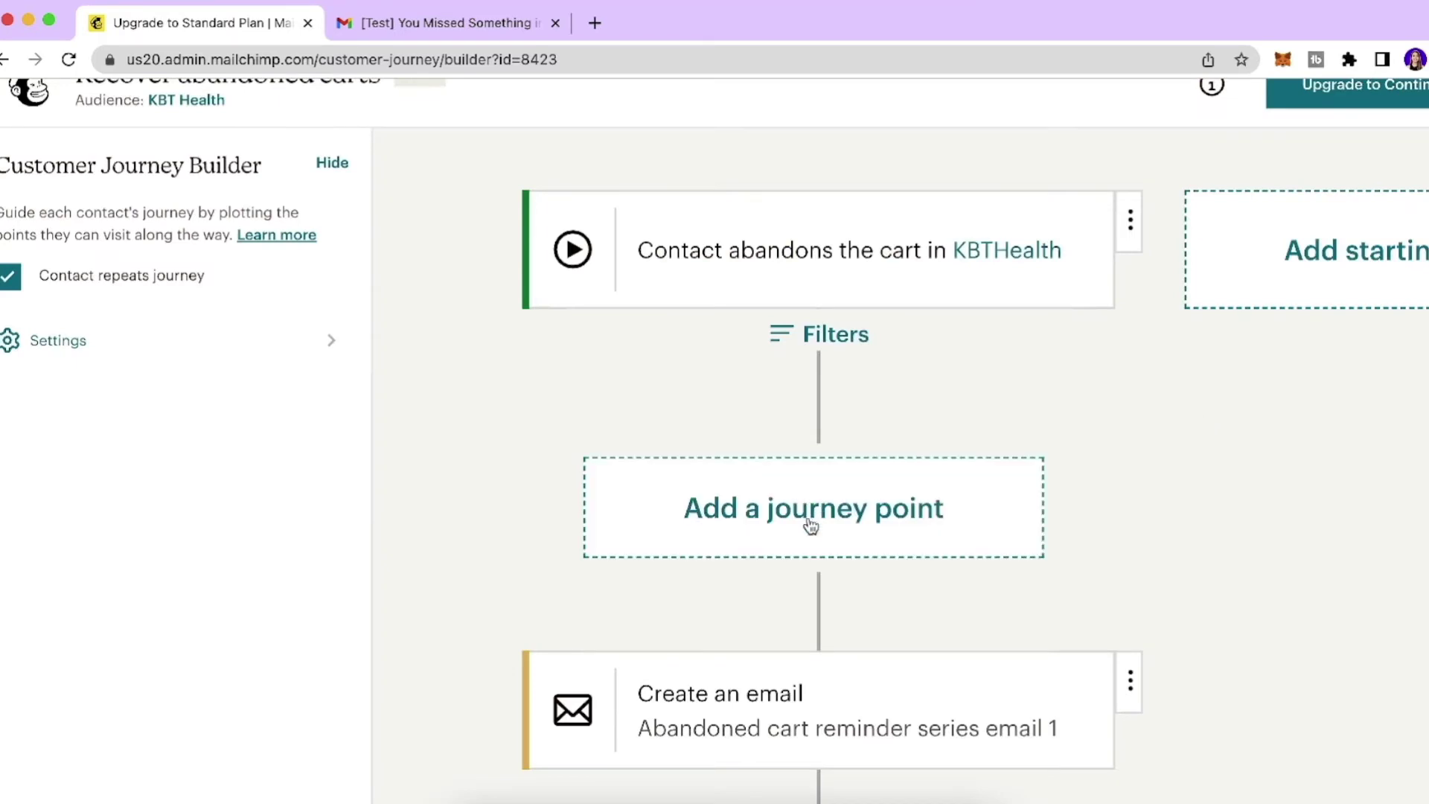
Close the journey actions panel to reveal reminder email 1 and its 3 day delay.
{"action": "left_click", "coordinate": [819, 529]}
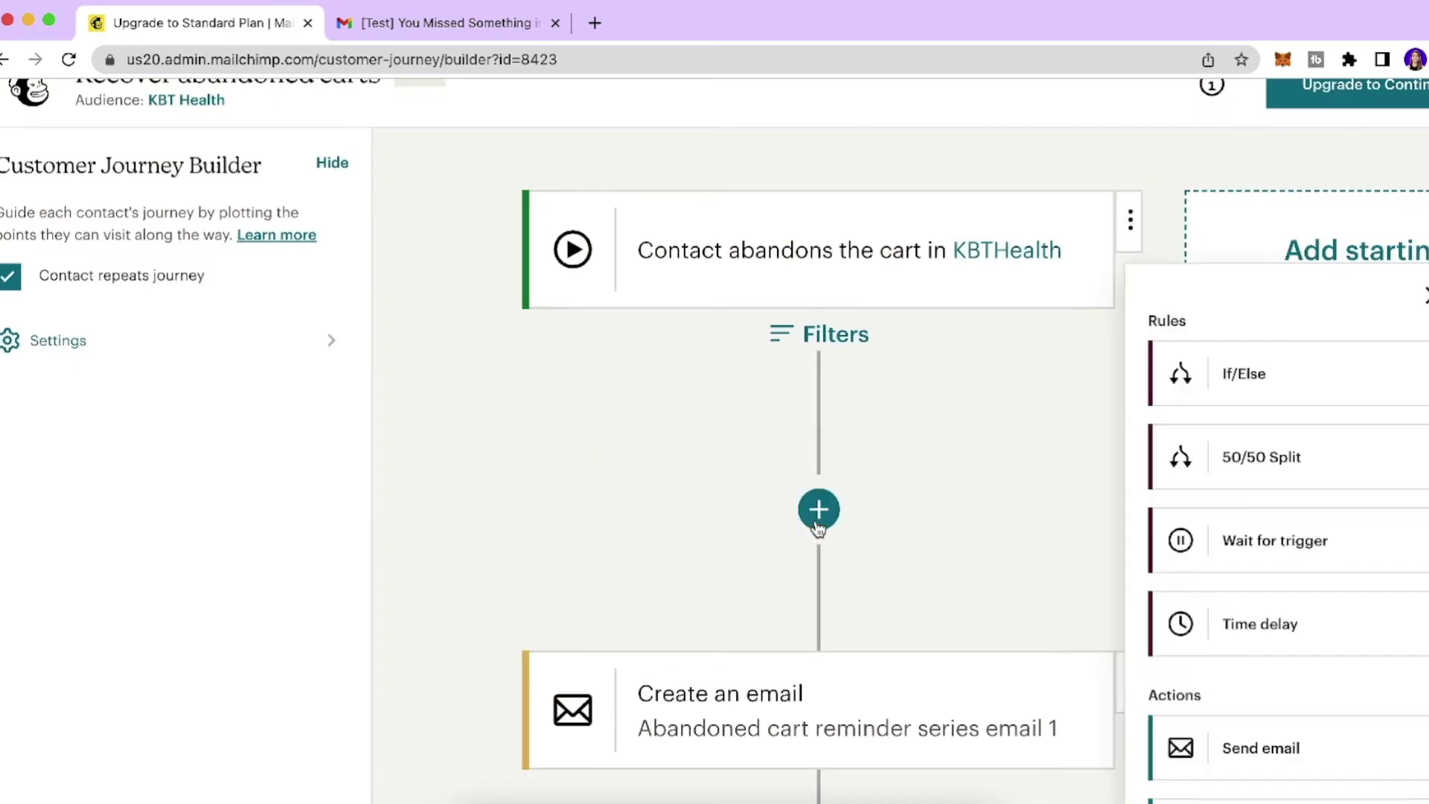
{"action": "scroll", "coordinate": [1158, 484], "scroll_direction": "down", "scroll_amount": 1}
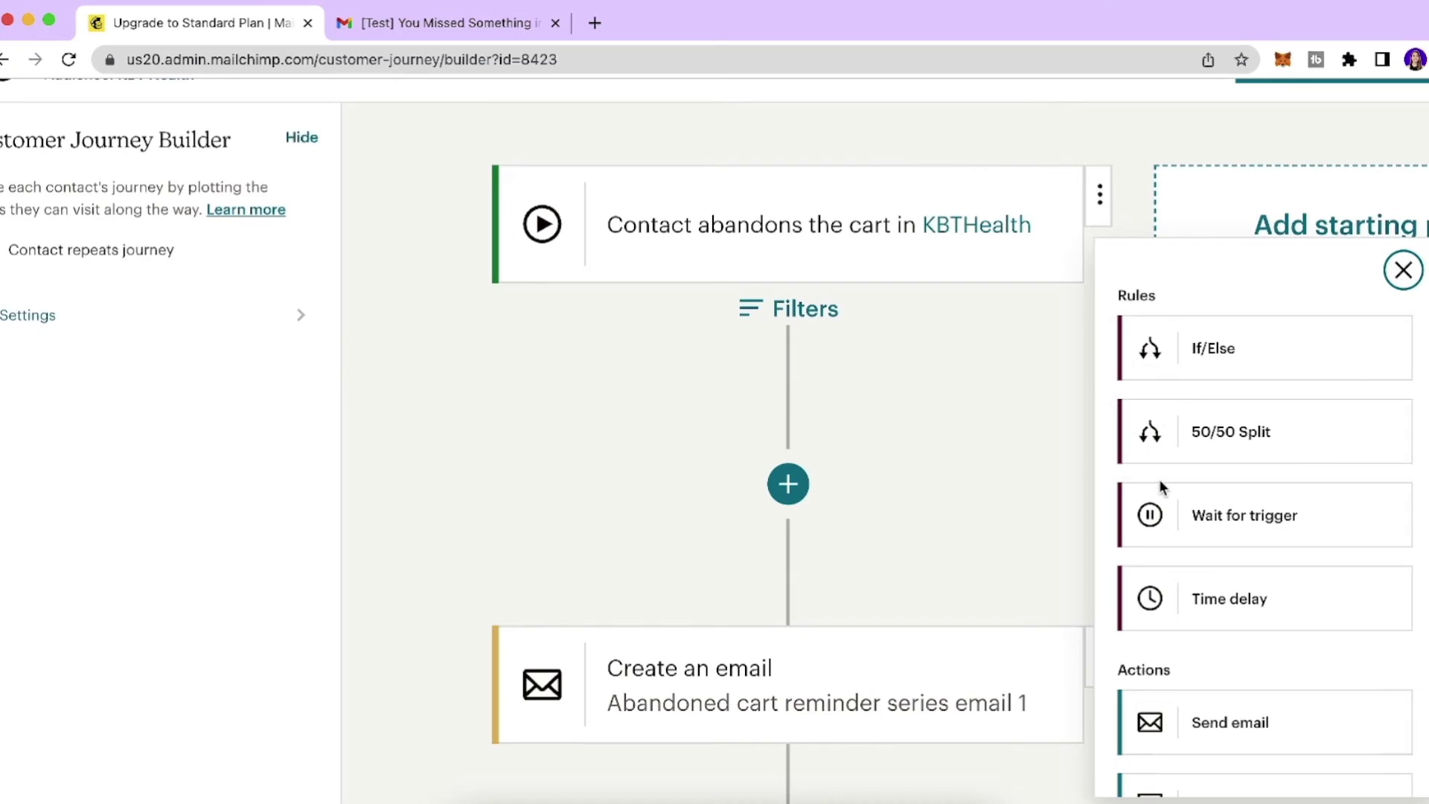
{"action": "scroll", "coordinate": [1228, 468], "scroll_direction": "down", "scroll_amount": 3}
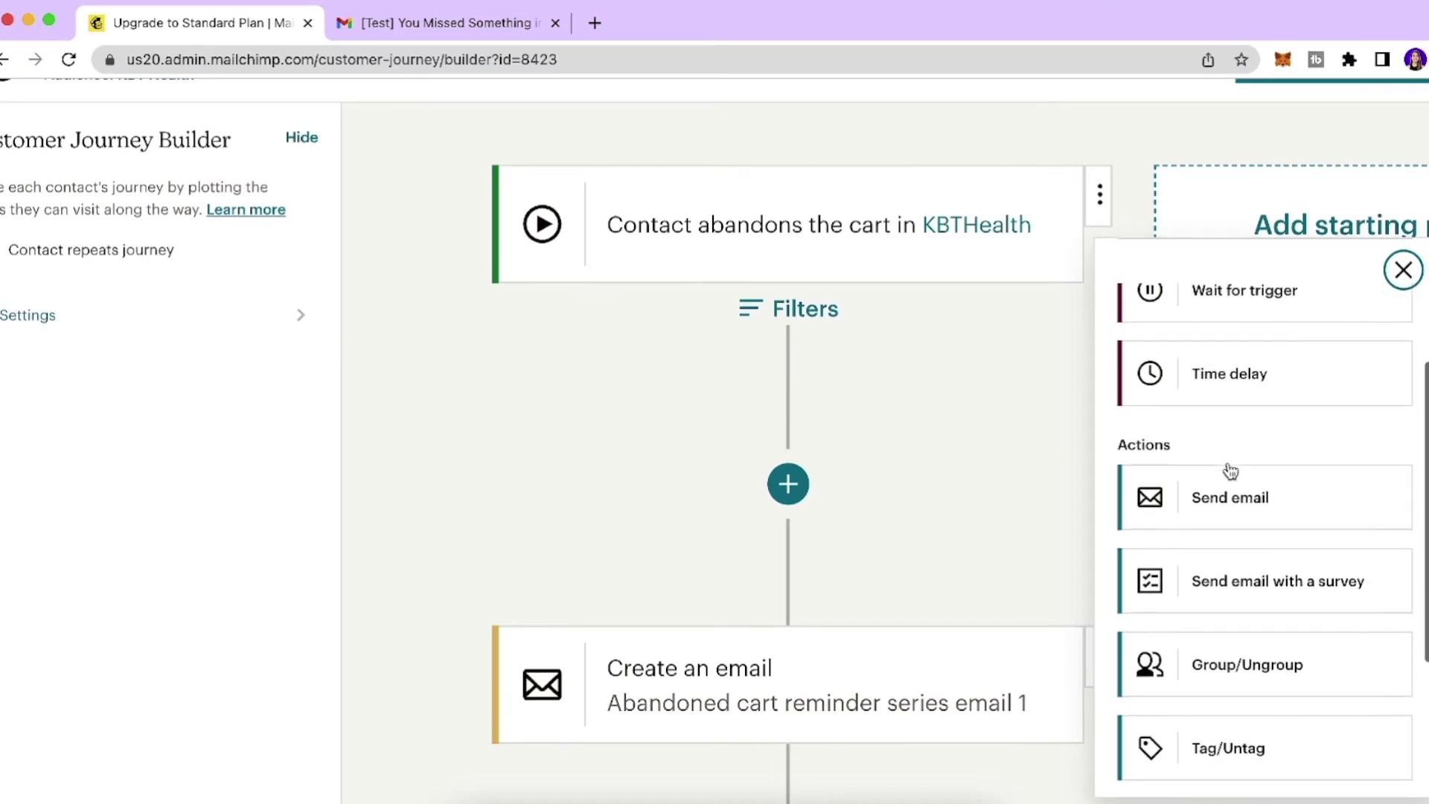
{"action": "mouse_move", "coordinate": [740, 478]}
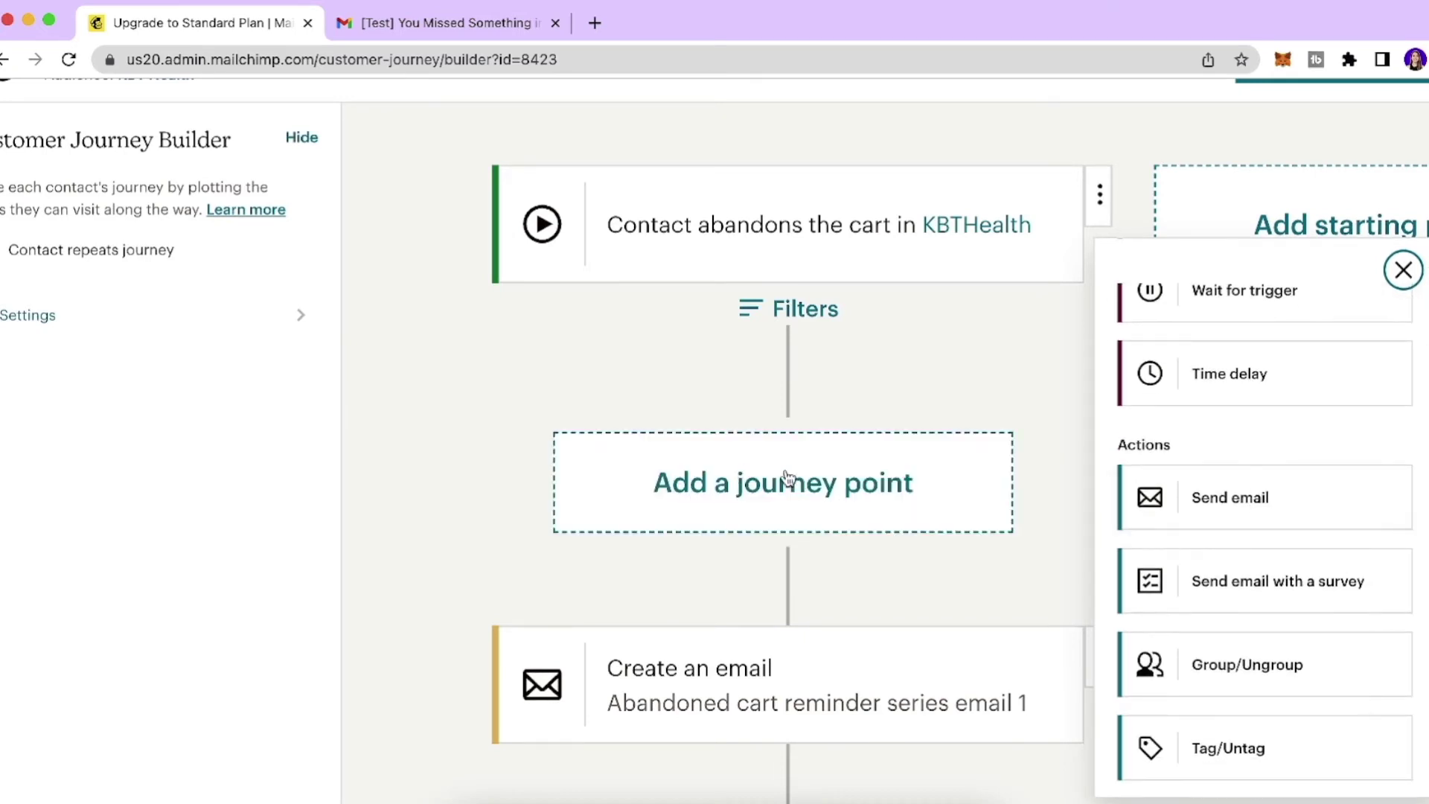
{"action": "left_click", "coordinate": [1038, 488]}
{"action": "scroll", "coordinate": [1038, 488], "scroll_direction": "down", "scroll_amount": 5}
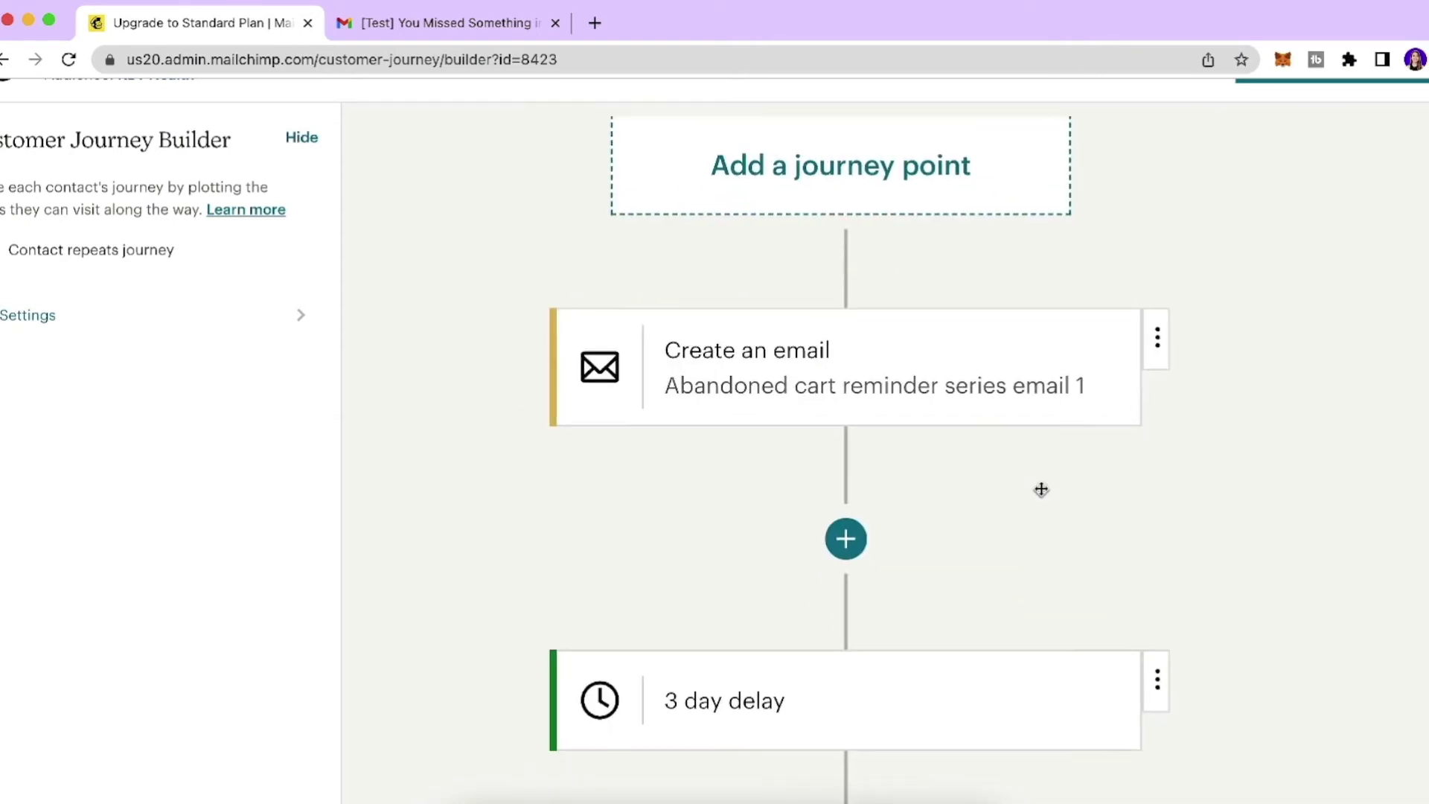
{"action": "scroll", "coordinate": [884, 398], "scroll_direction": "up", "scroll_amount": 2}
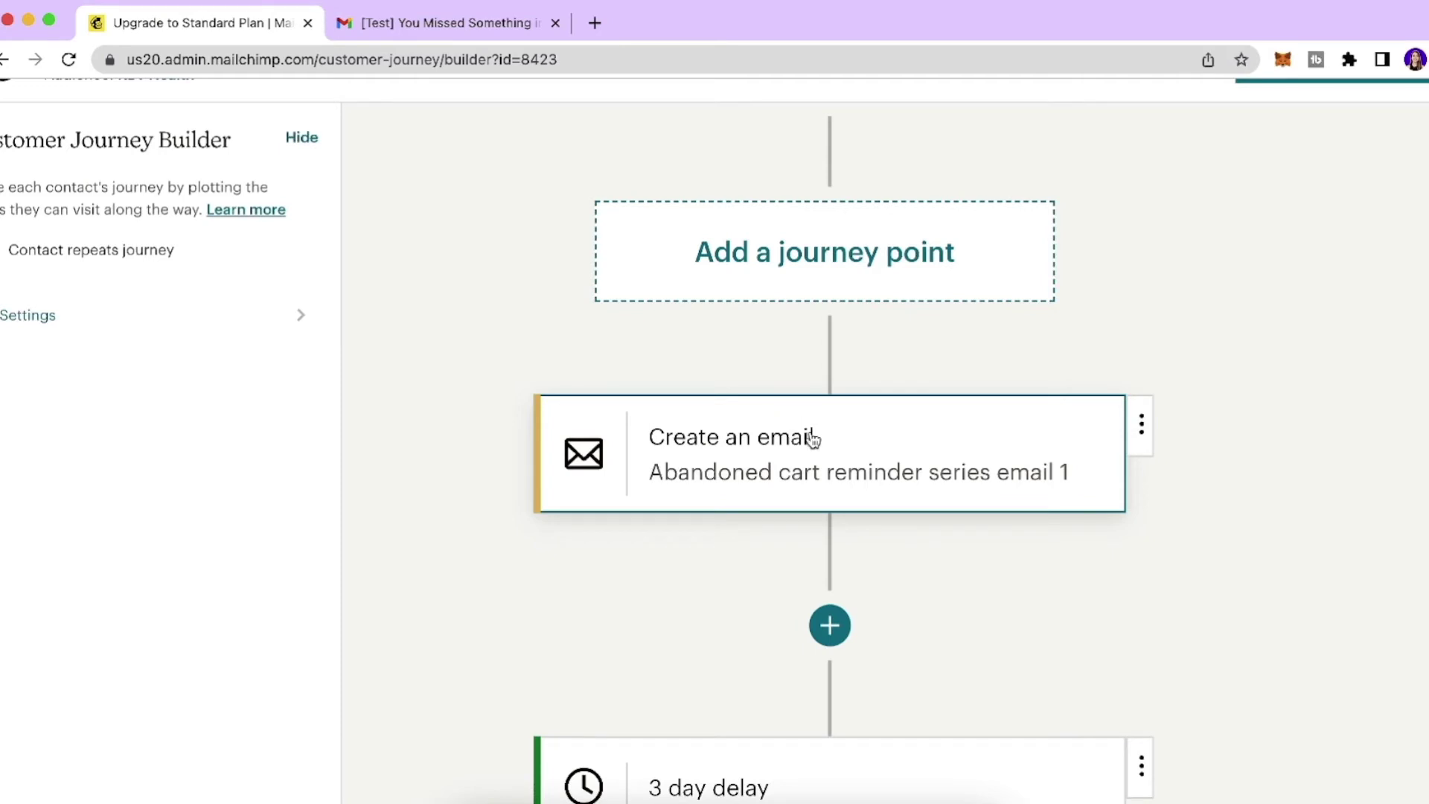
Change email 1's subject to 'You left something in your cart!' and save it.
{"action": "left_click", "coordinate": [832, 451]}
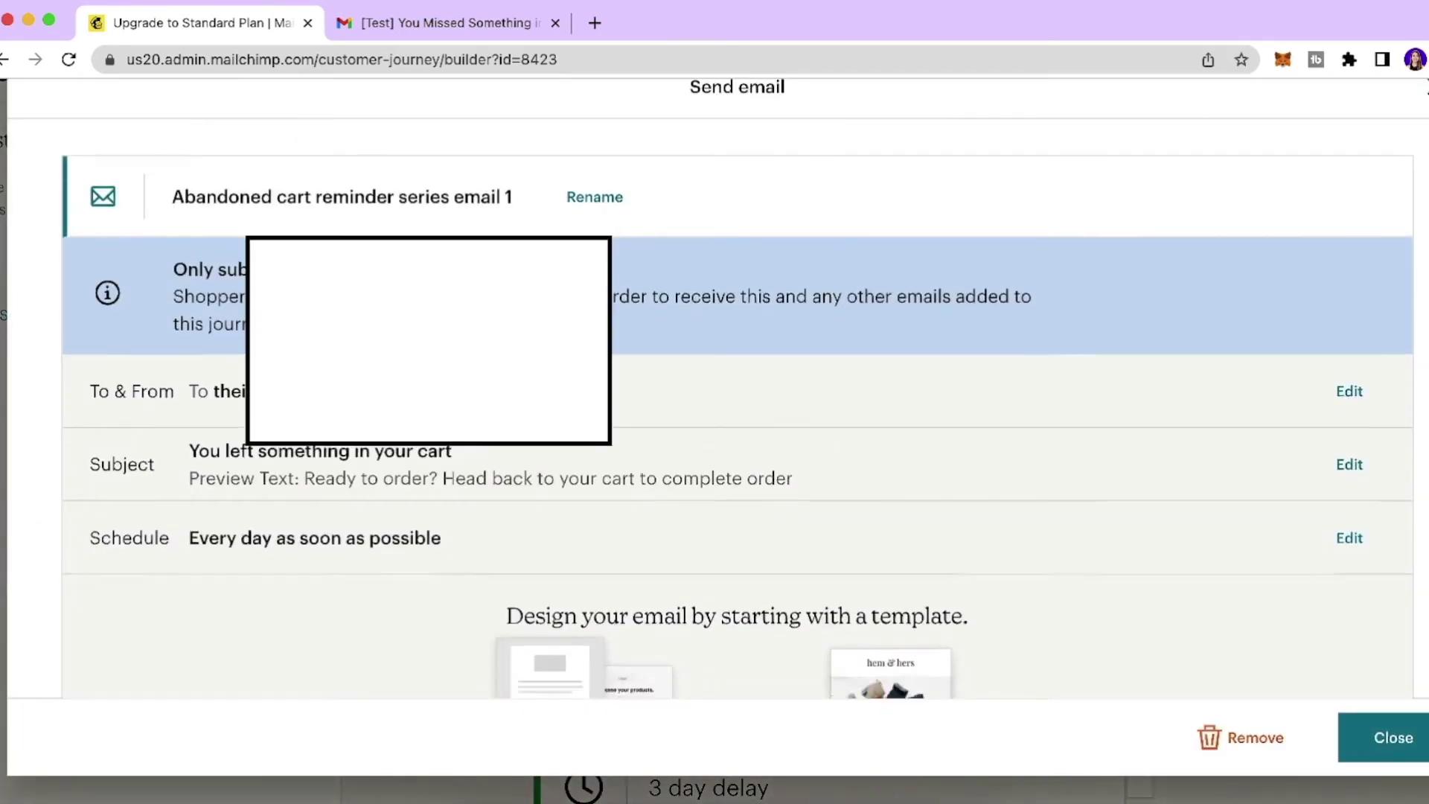
{"action": "left_click", "coordinate": [1350, 446]}
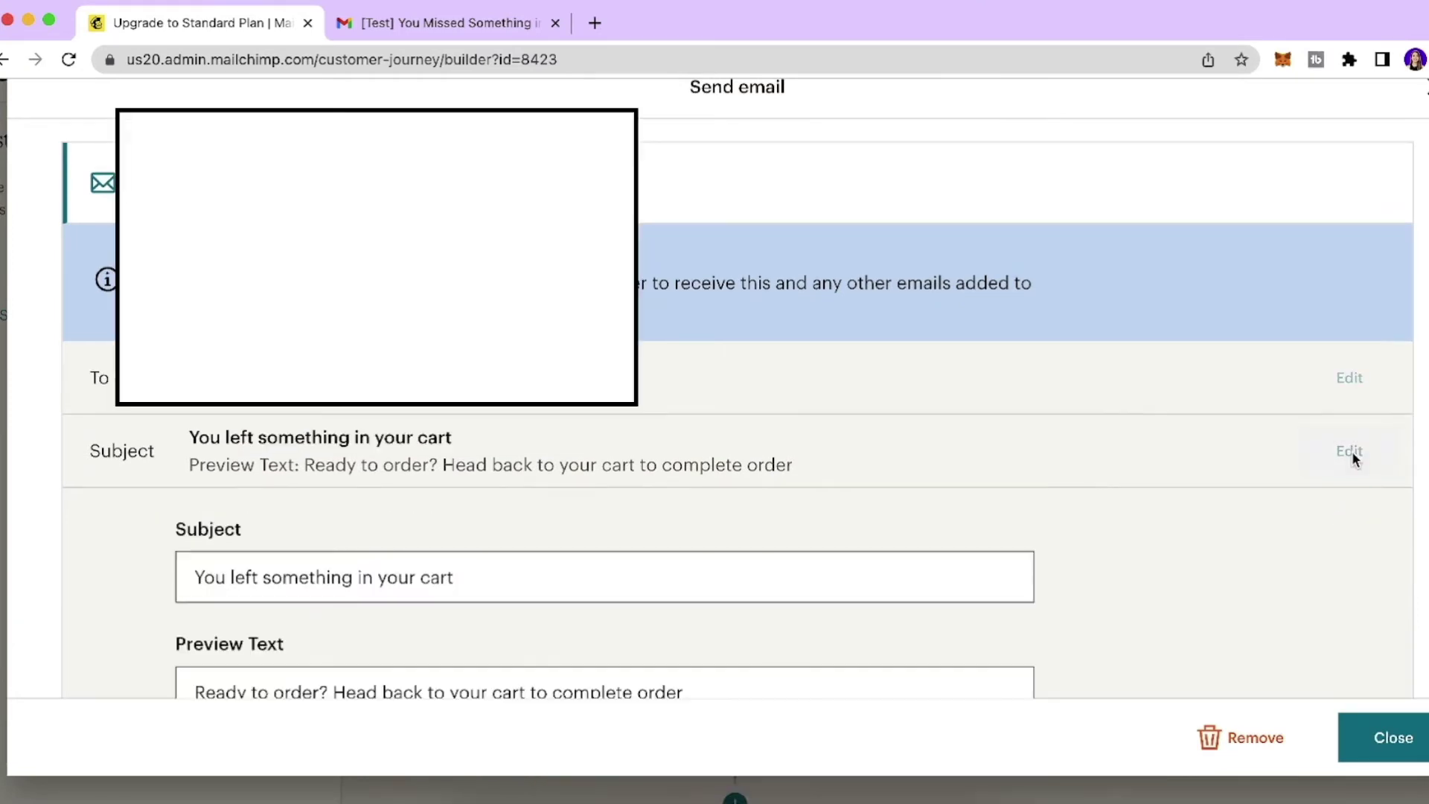
{"action": "scroll", "coordinate": [721, 431], "scroll_direction": "down", "scroll_amount": 2}
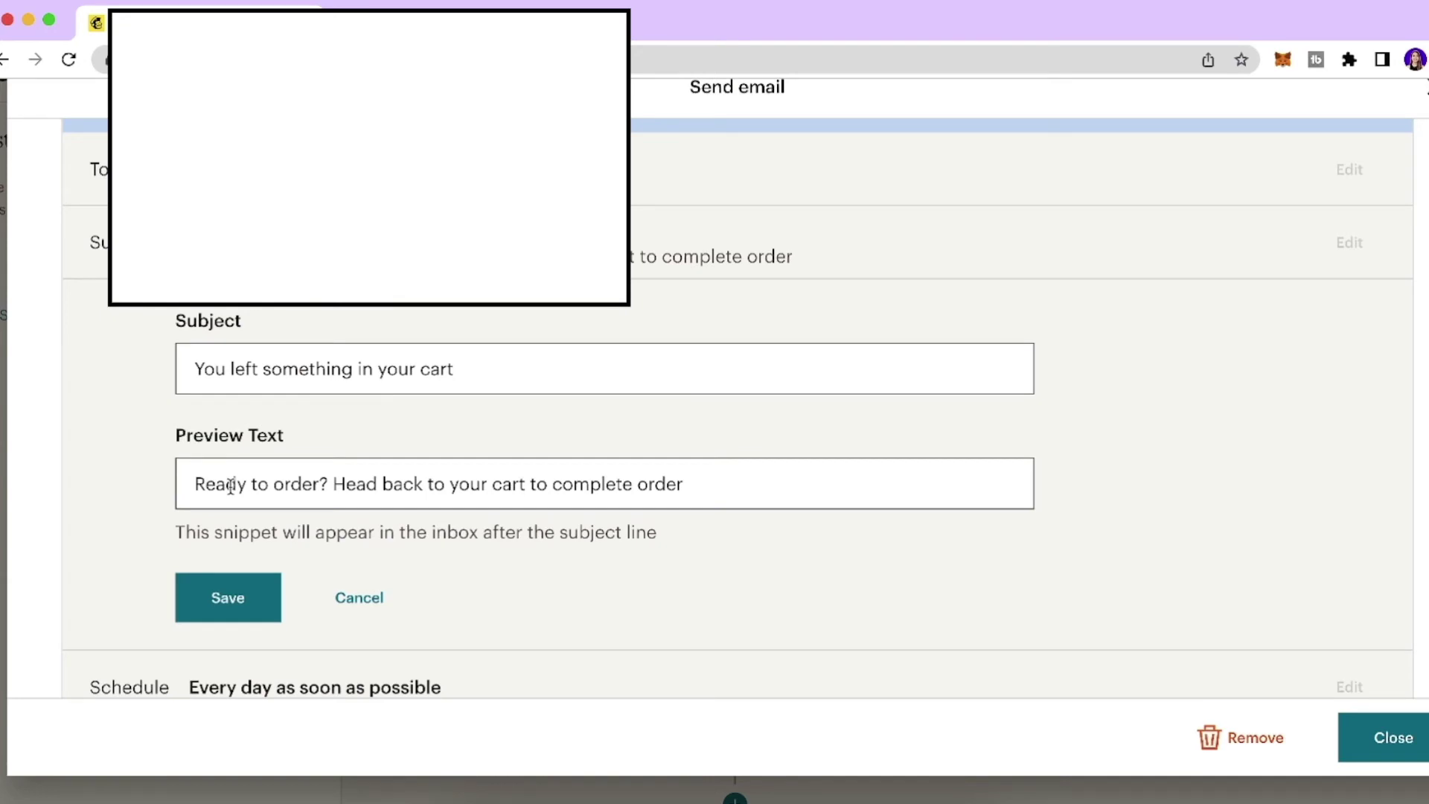
{"action": "left_click", "coordinate": [471, 364]}
{"action": "type", "text": "!"}
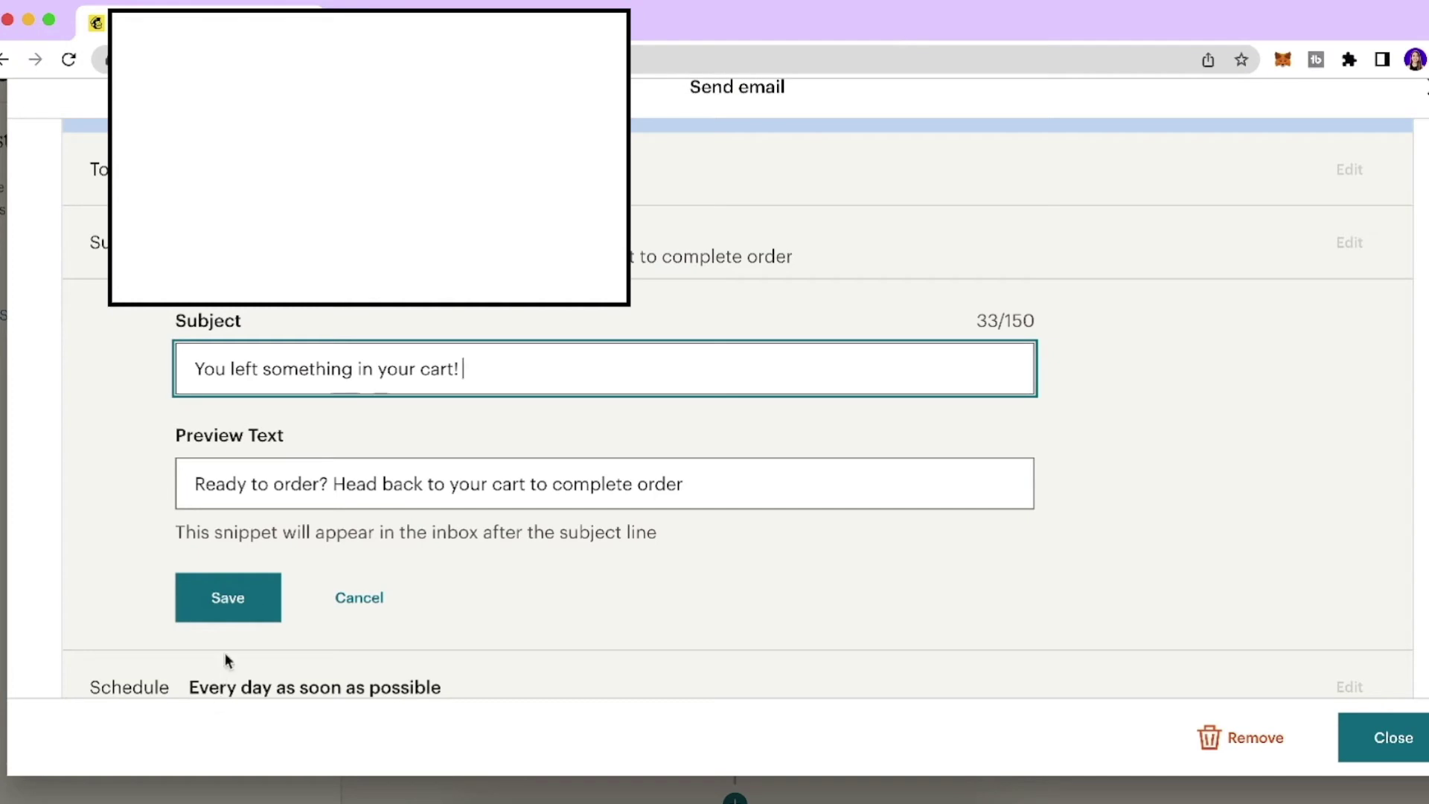
{"action": "left_click", "coordinate": [225, 606]}
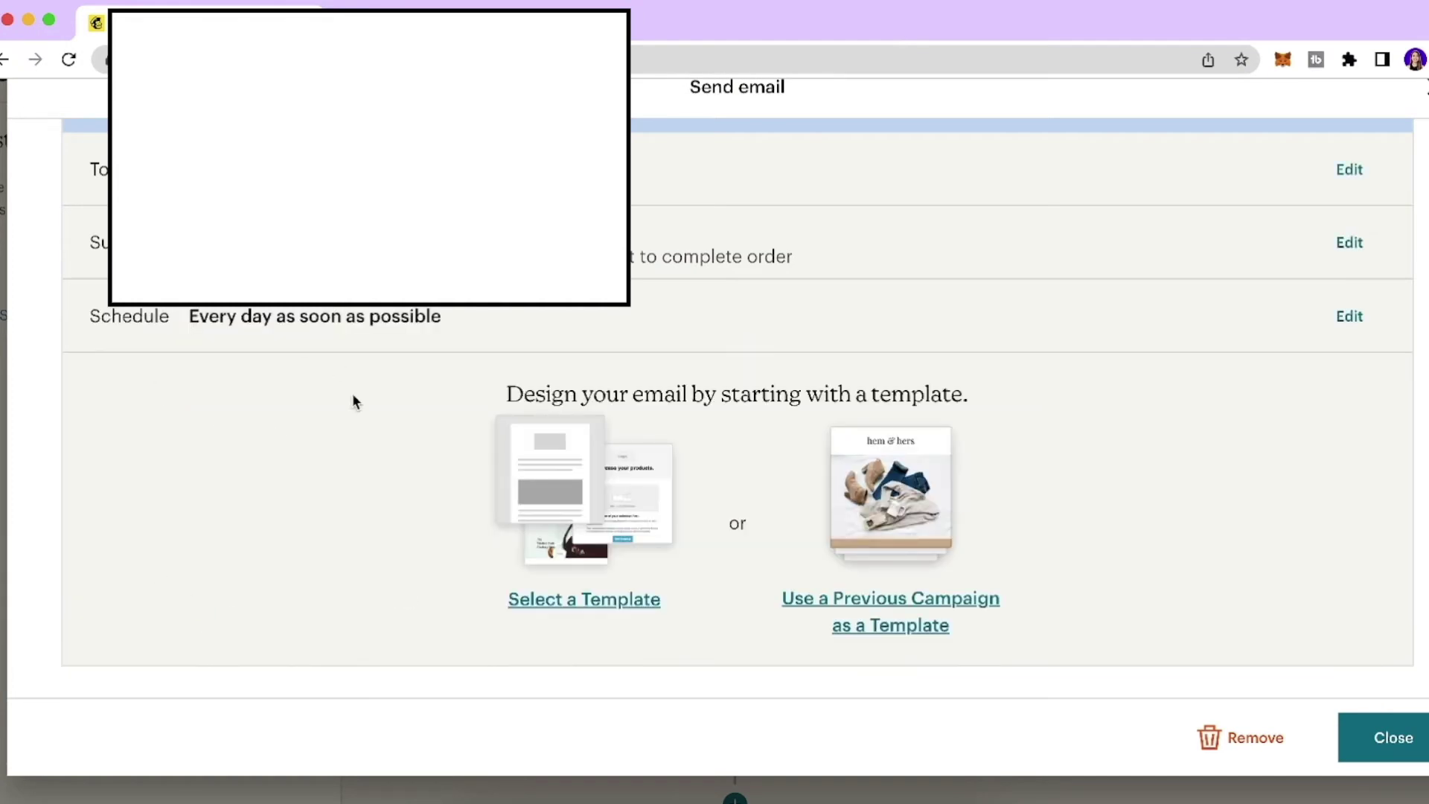
Keep the schedule at every day, as soon as possible, then apply the Abandoned Cart template.
{"action": "left_click", "coordinate": [1347, 320]}
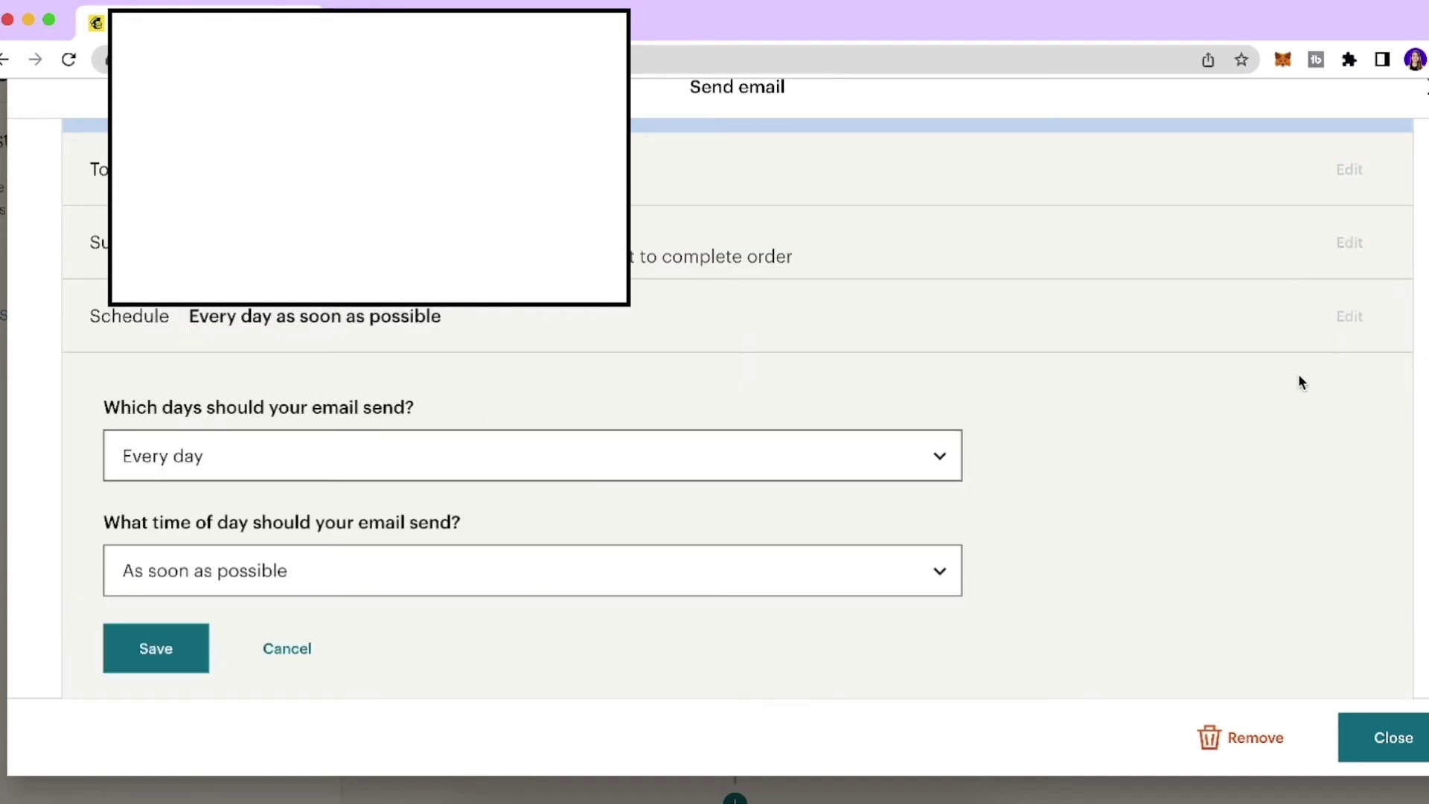
{"action": "scroll", "coordinate": [750, 412], "scroll_direction": "down", "scroll_amount": 1}
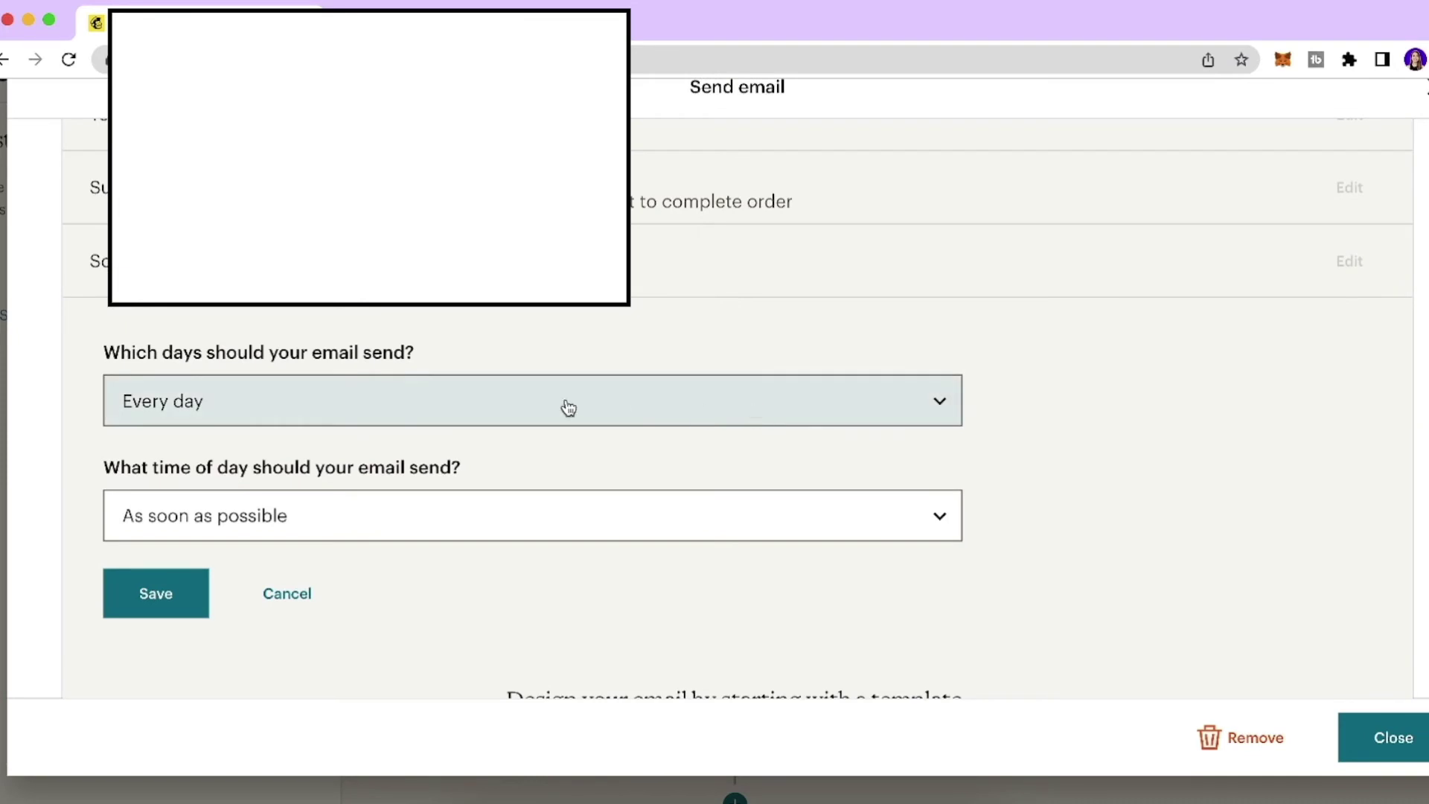
{"action": "left_click", "coordinate": [531, 408]}
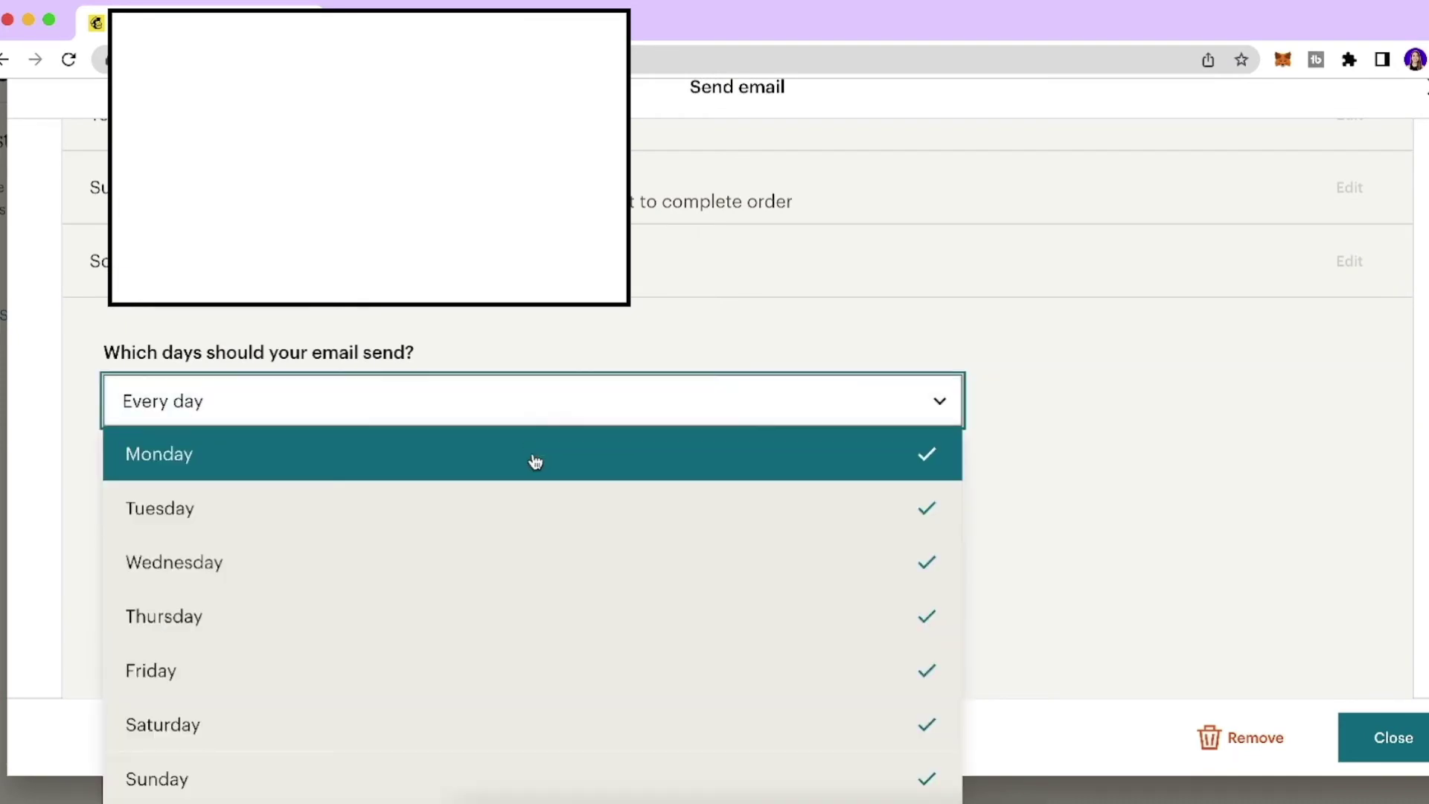
{"action": "left_click", "coordinate": [542, 405]}
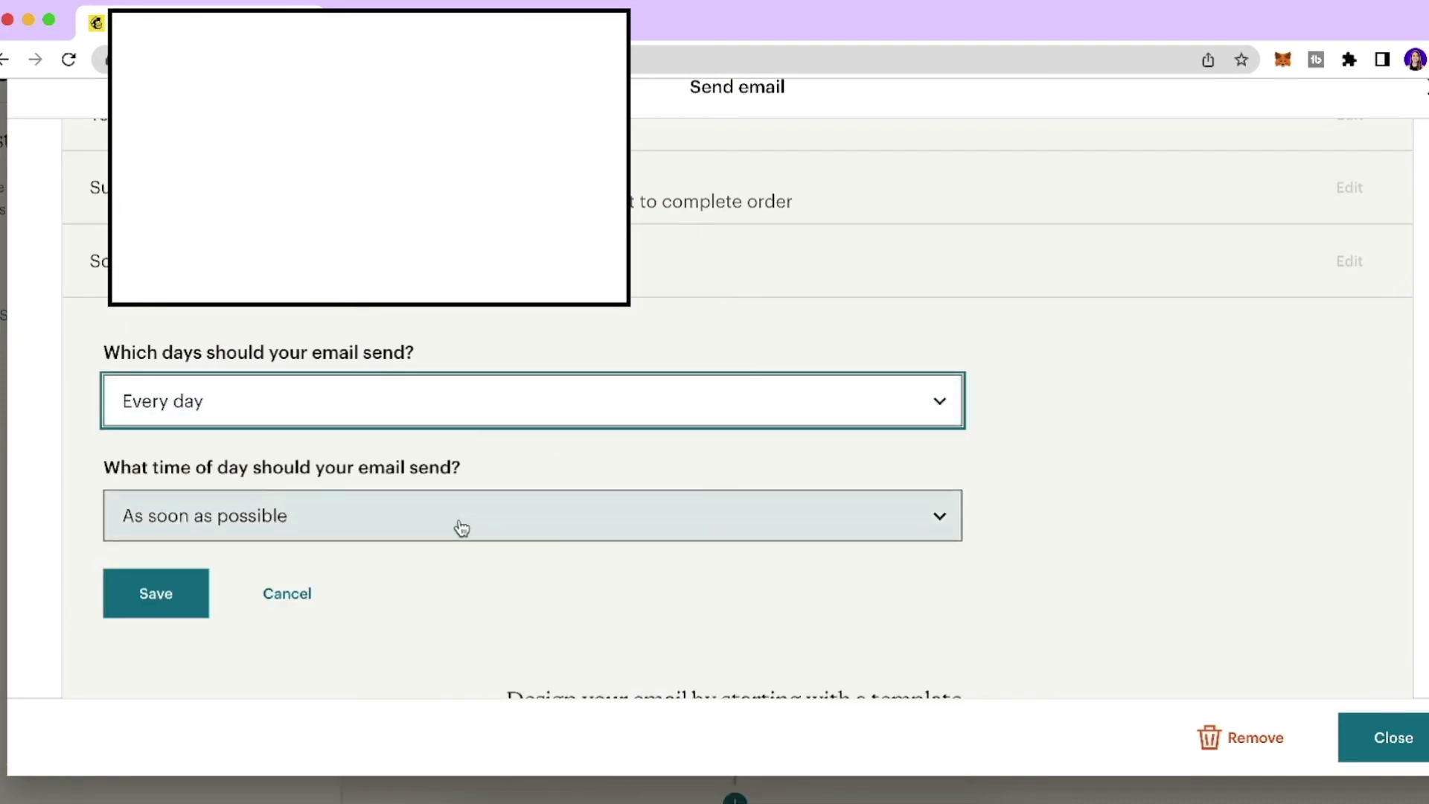
{"action": "scroll", "coordinate": [456, 526], "scroll_direction": "down", "scroll_amount": 1}
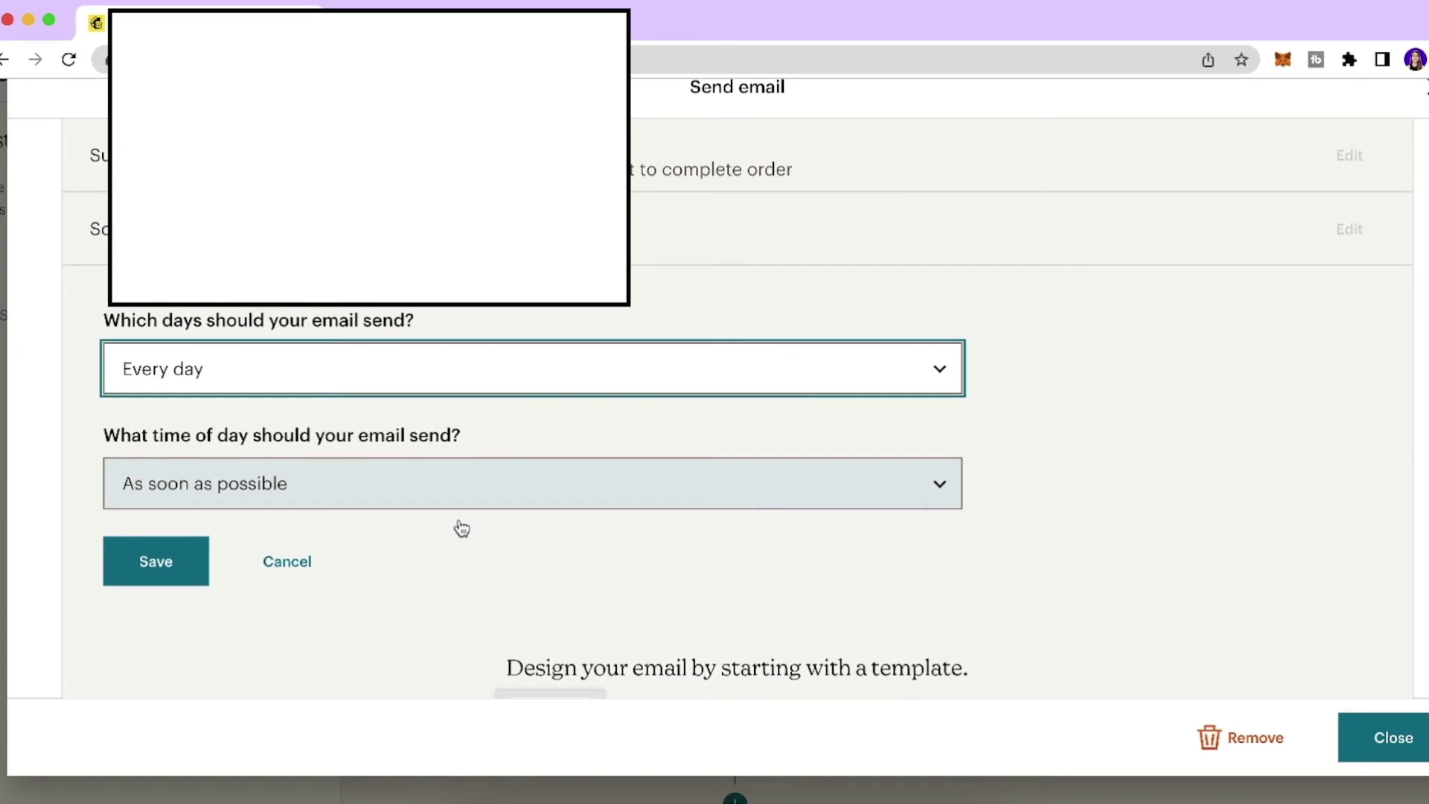
{"action": "left_click", "coordinate": [411, 497]}
{"action": "left_click", "coordinate": [410, 497]}
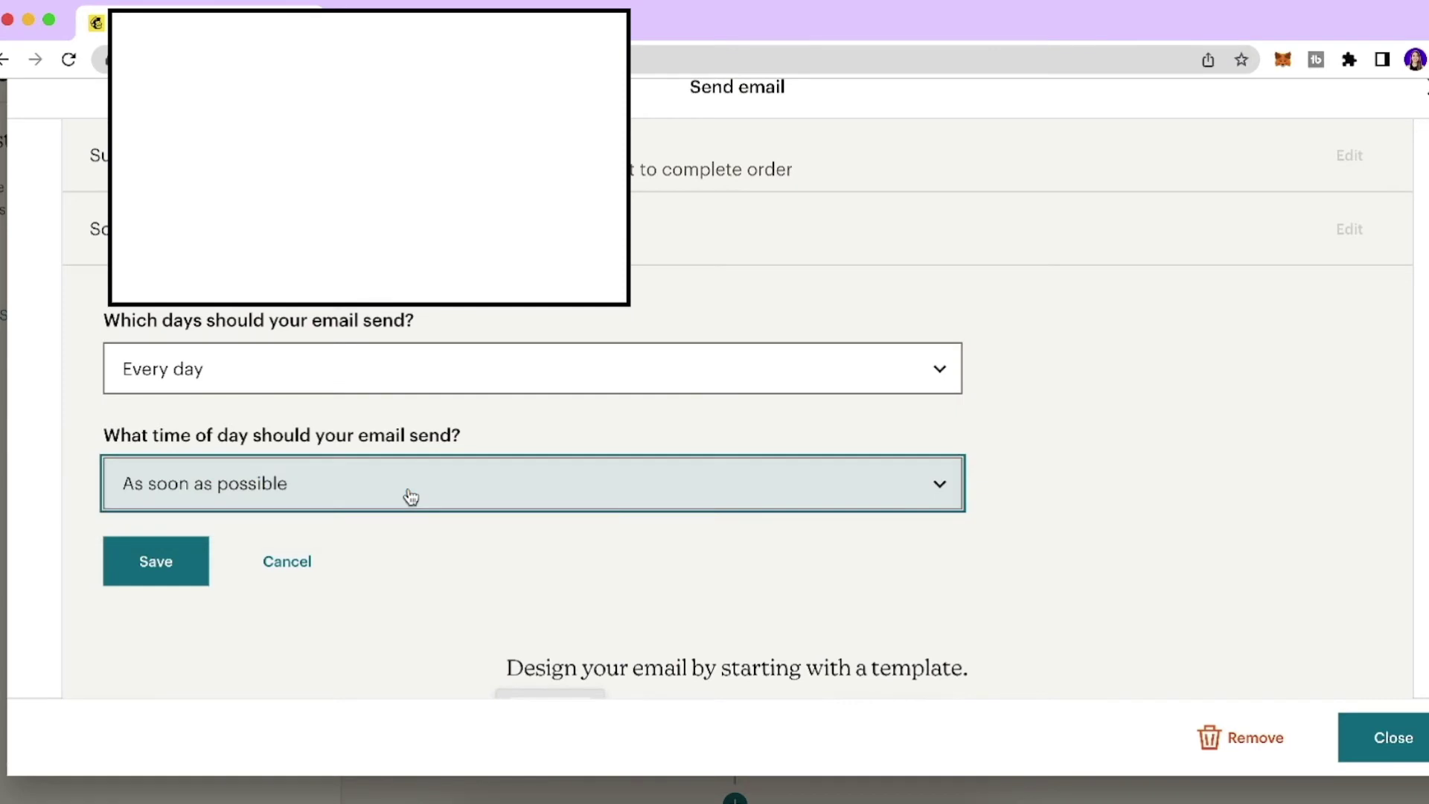
{"action": "left_click", "coordinate": [172, 563]}
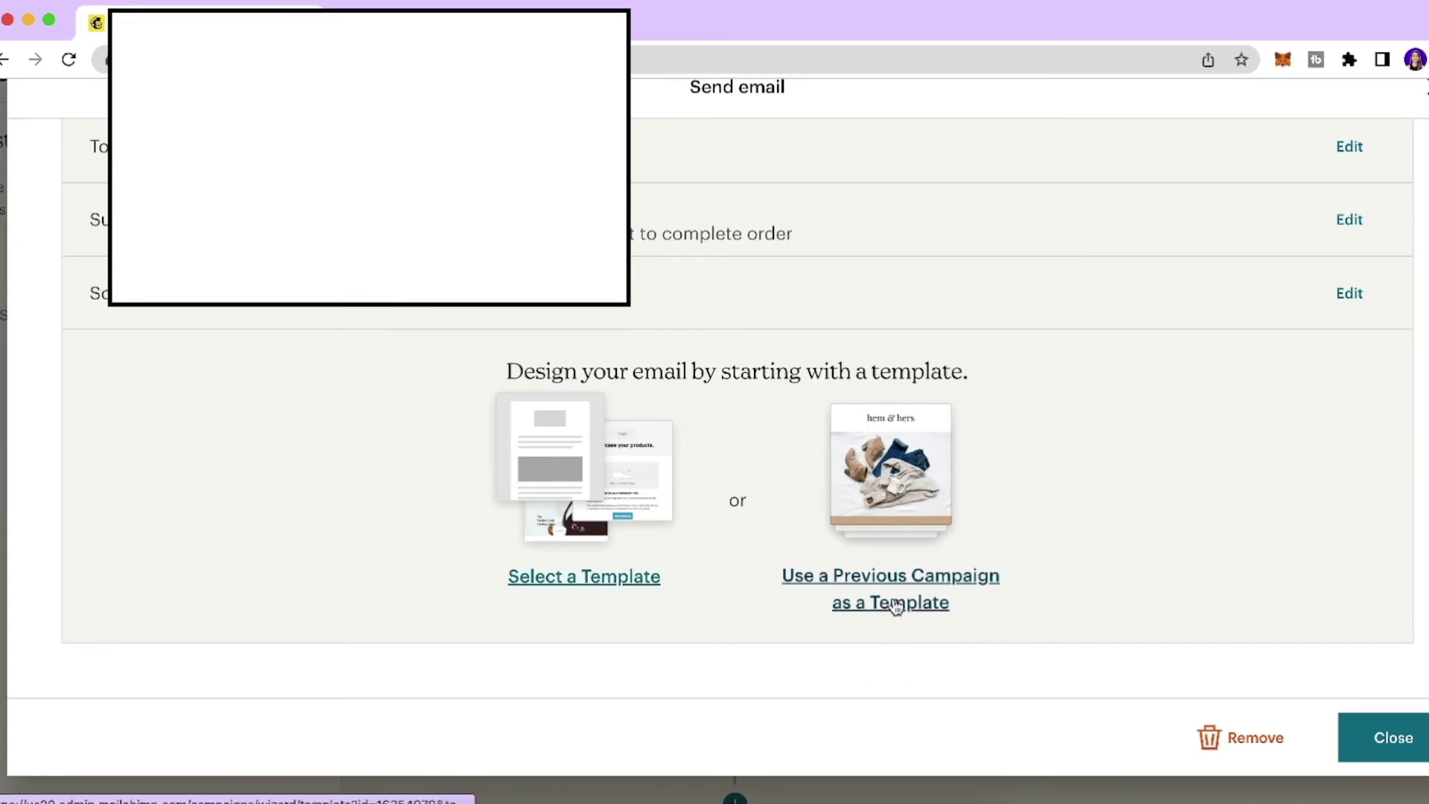
{"action": "left_click", "coordinate": [612, 589]}
{"action": "left_click", "coordinate": [224, 531]}
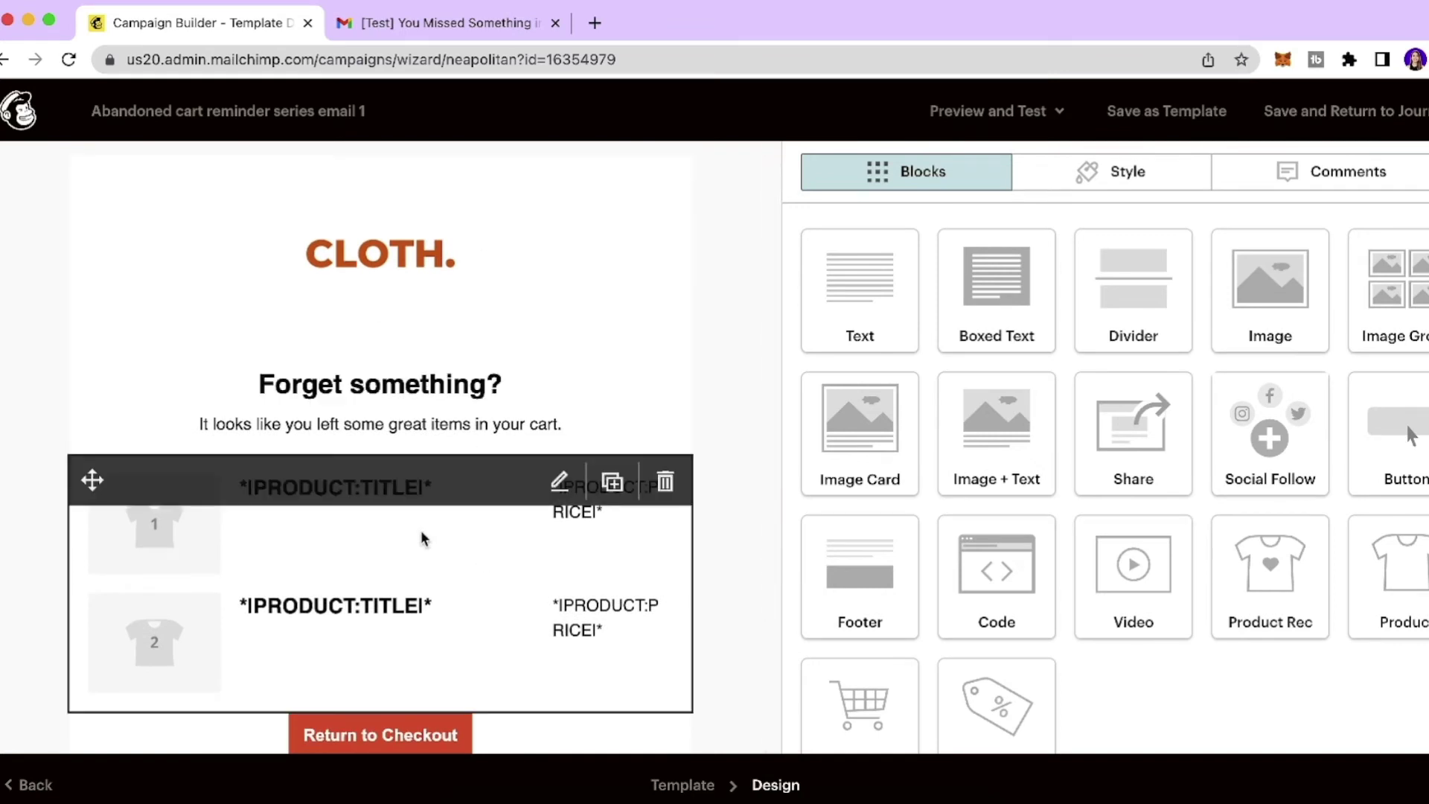
Review the Abandoned Cart email design, then save it and return to the journey.
{"action": "scroll", "coordinate": [421, 539], "scroll_direction": "down", "scroll_amount": 2}
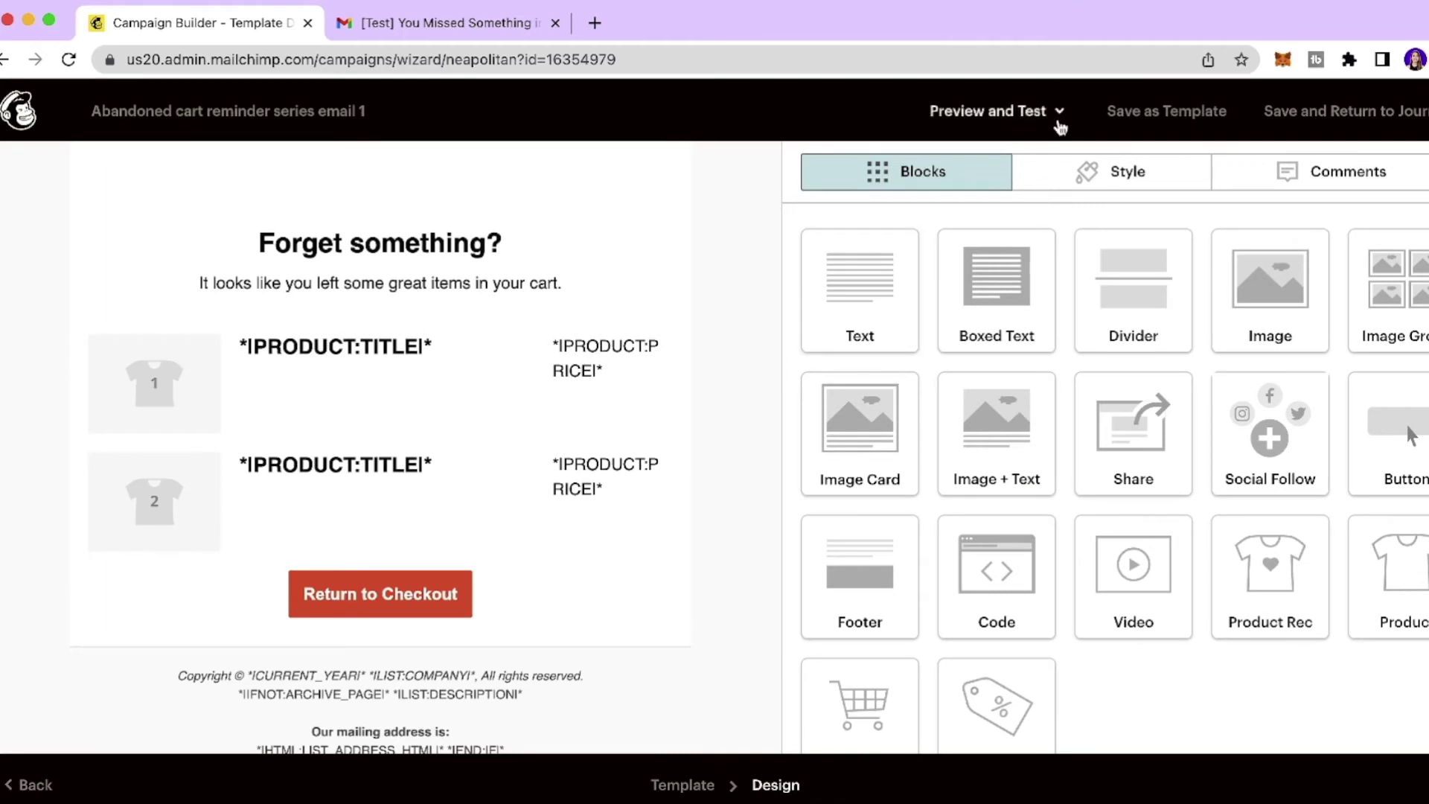
{"action": "left_click", "coordinate": [1321, 127]}
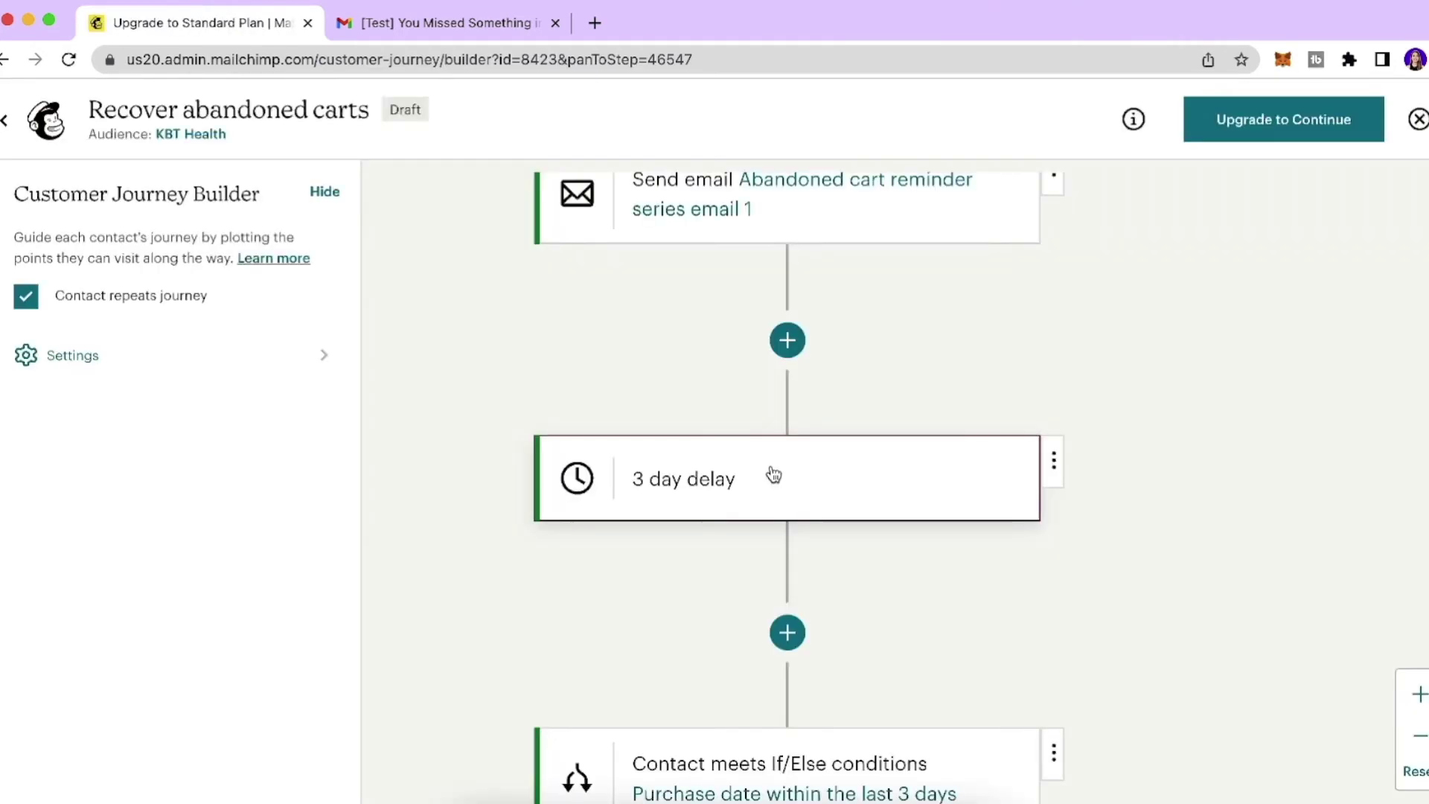
Change the delay after email 1 from 3 days to 1 day and save it.
{"action": "left_click", "coordinate": [574, 477]}
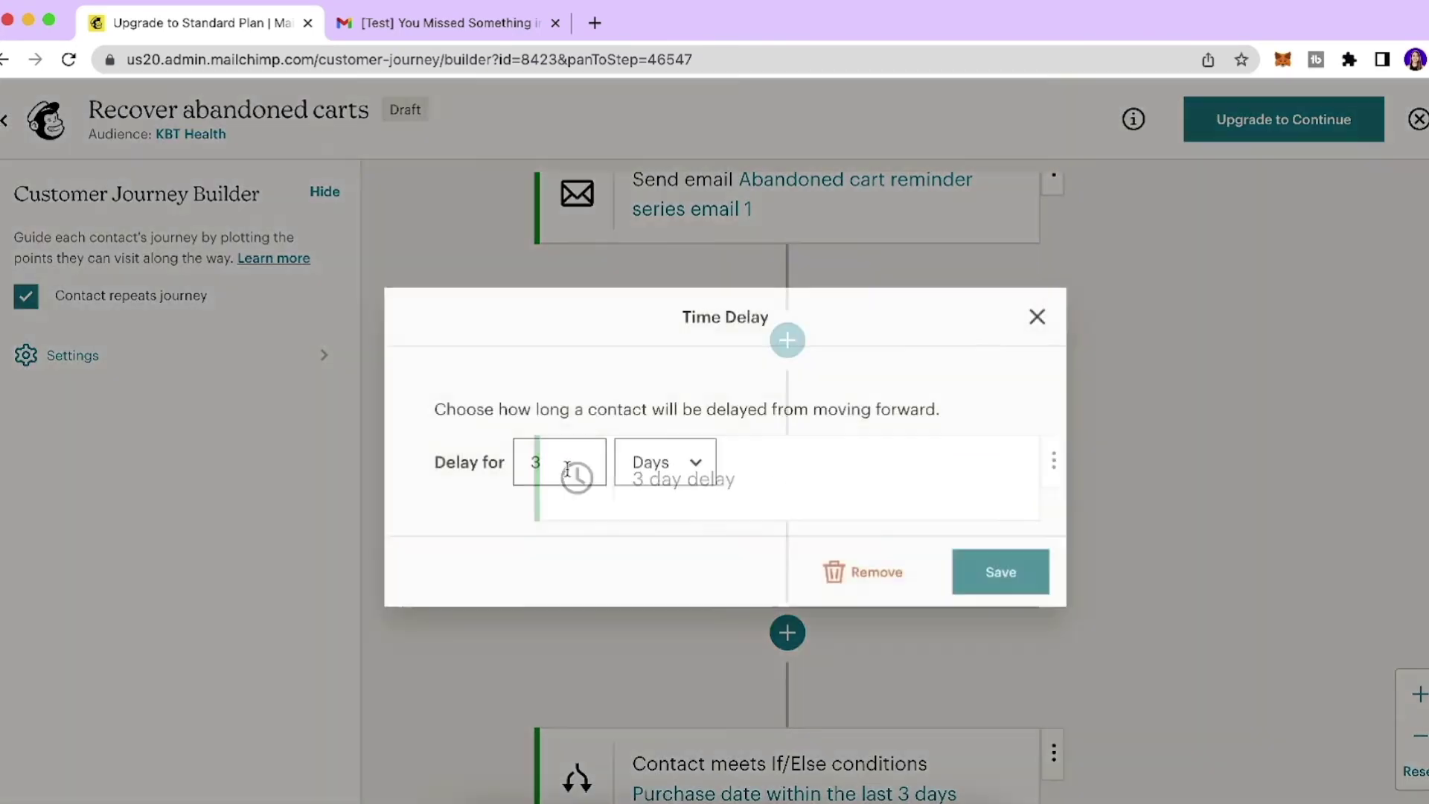
{"action": "left_click", "coordinate": [557, 463]}
{"action": "key", "text": "BackSpace"}
{"action": "type", "text": "1"}
{"action": "left_click", "coordinate": [695, 461]}
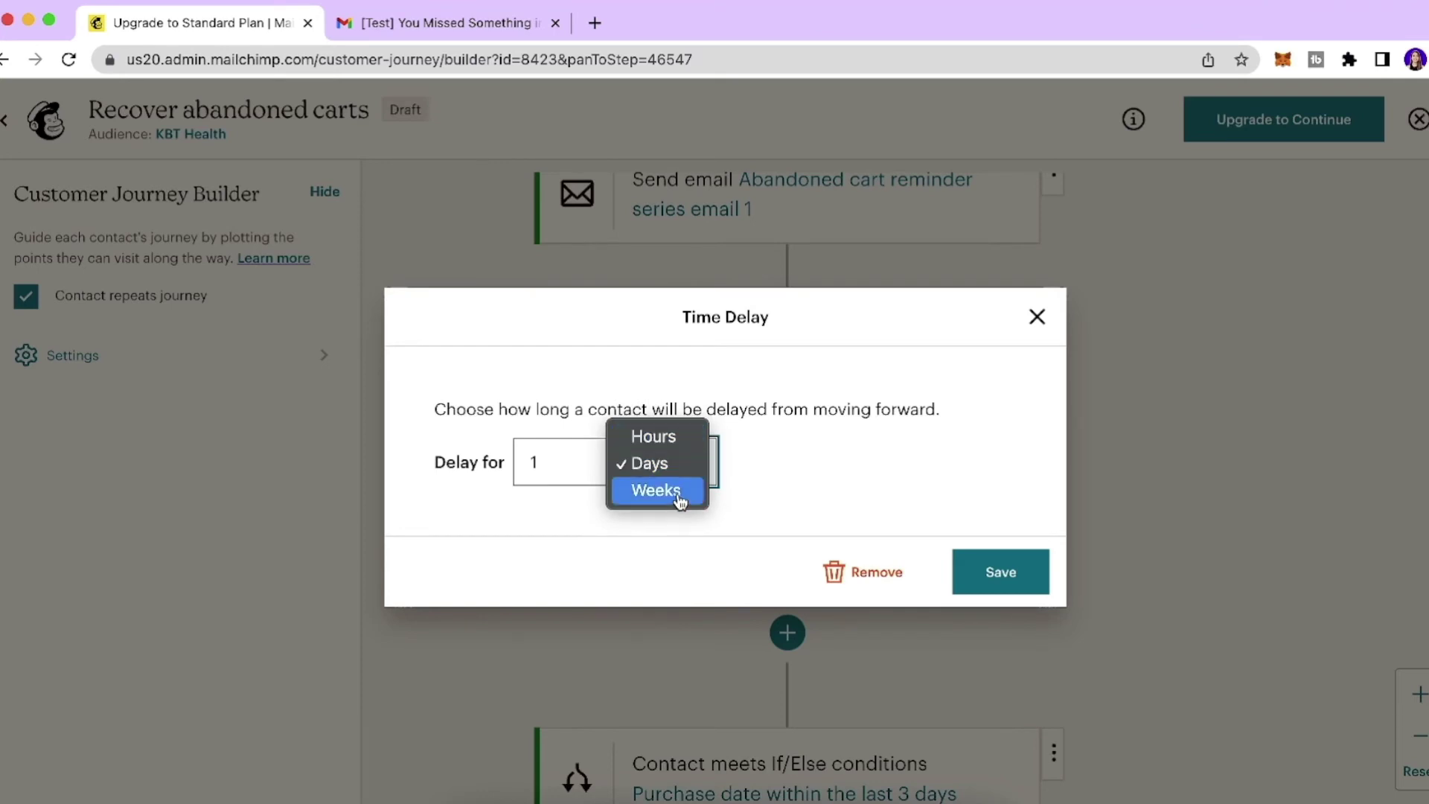
{"action": "left_click", "coordinate": [664, 468]}
{"action": "left_click", "coordinate": [1001, 567]}
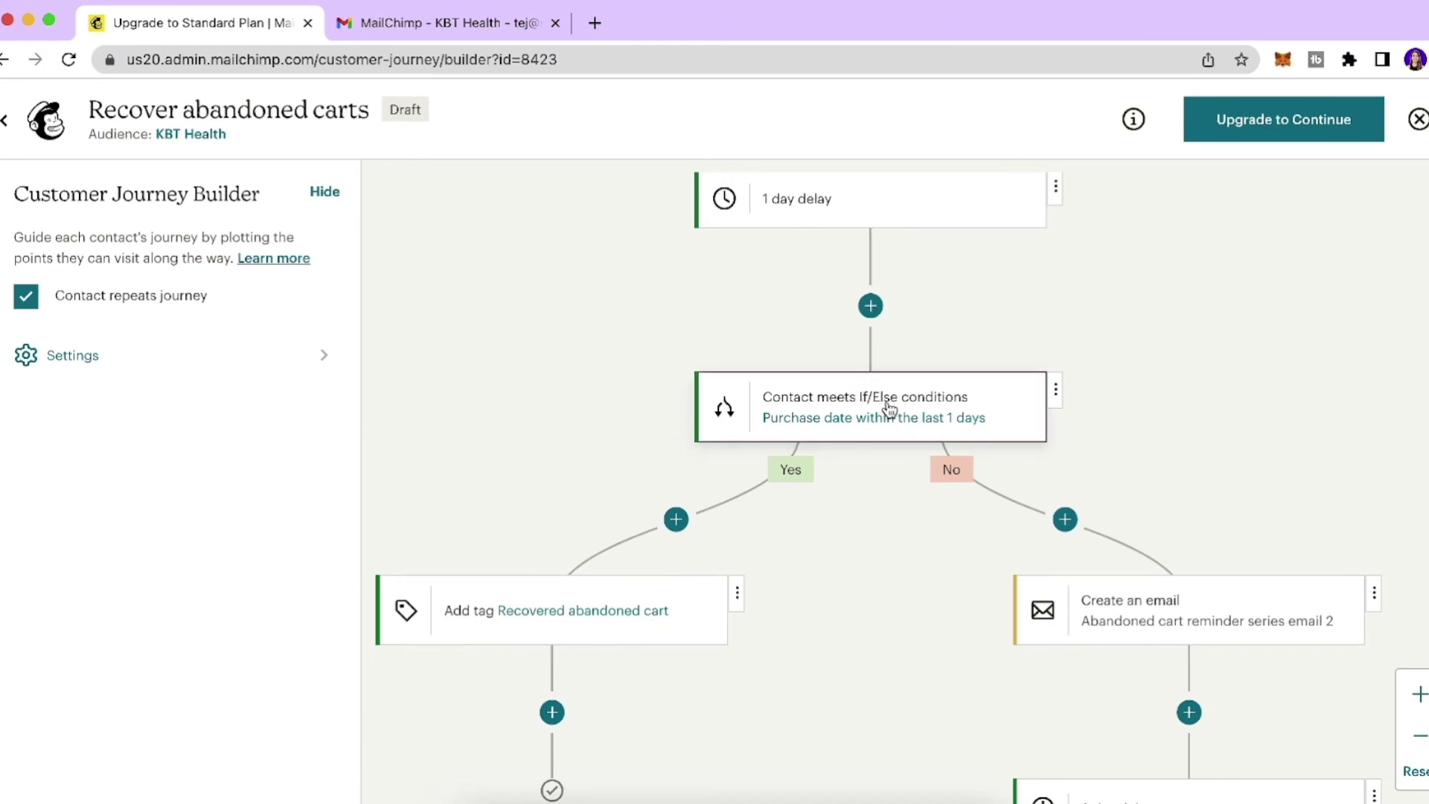
{"action": "left_click", "coordinate": [888, 409]}
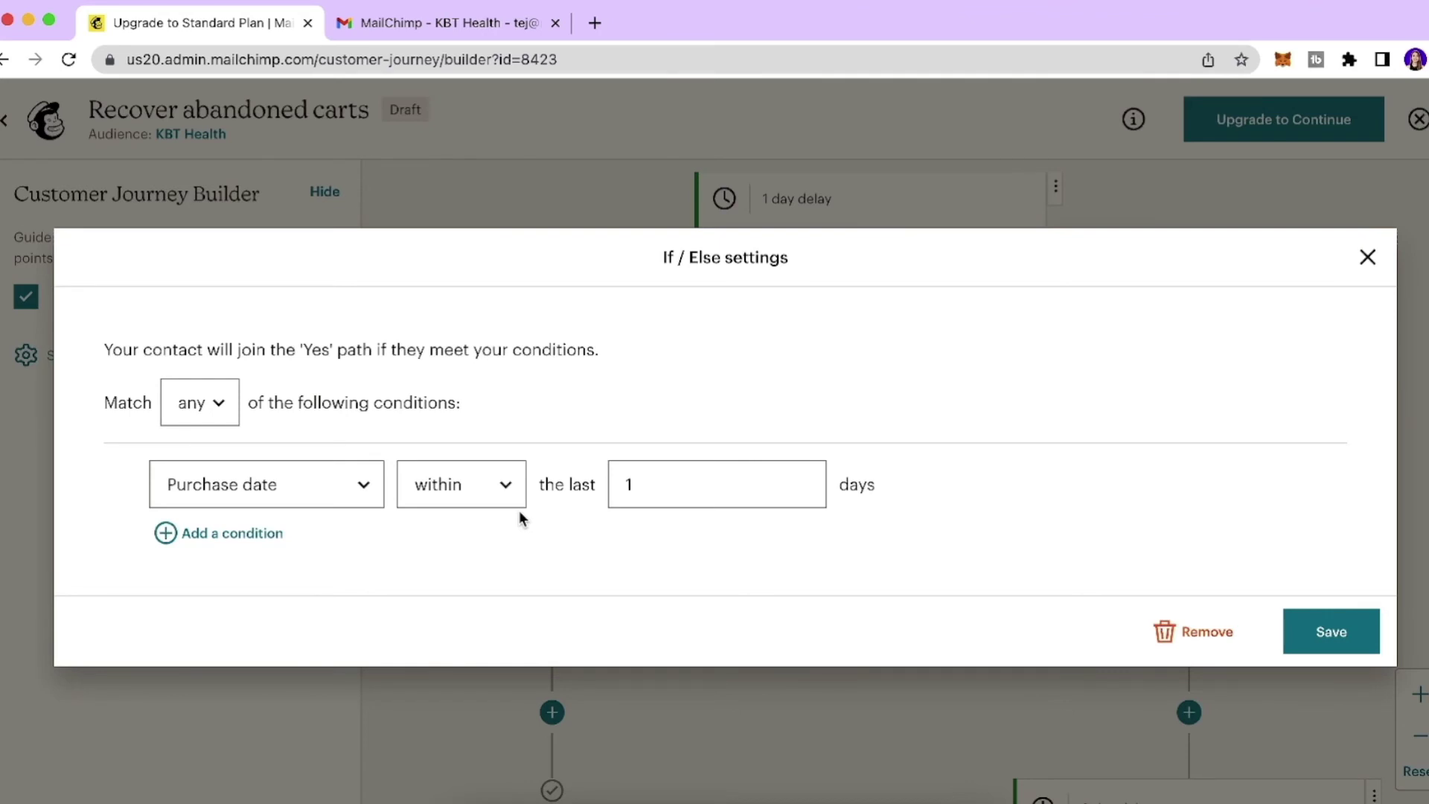
{"action": "left_click", "coordinate": [1336, 641]}
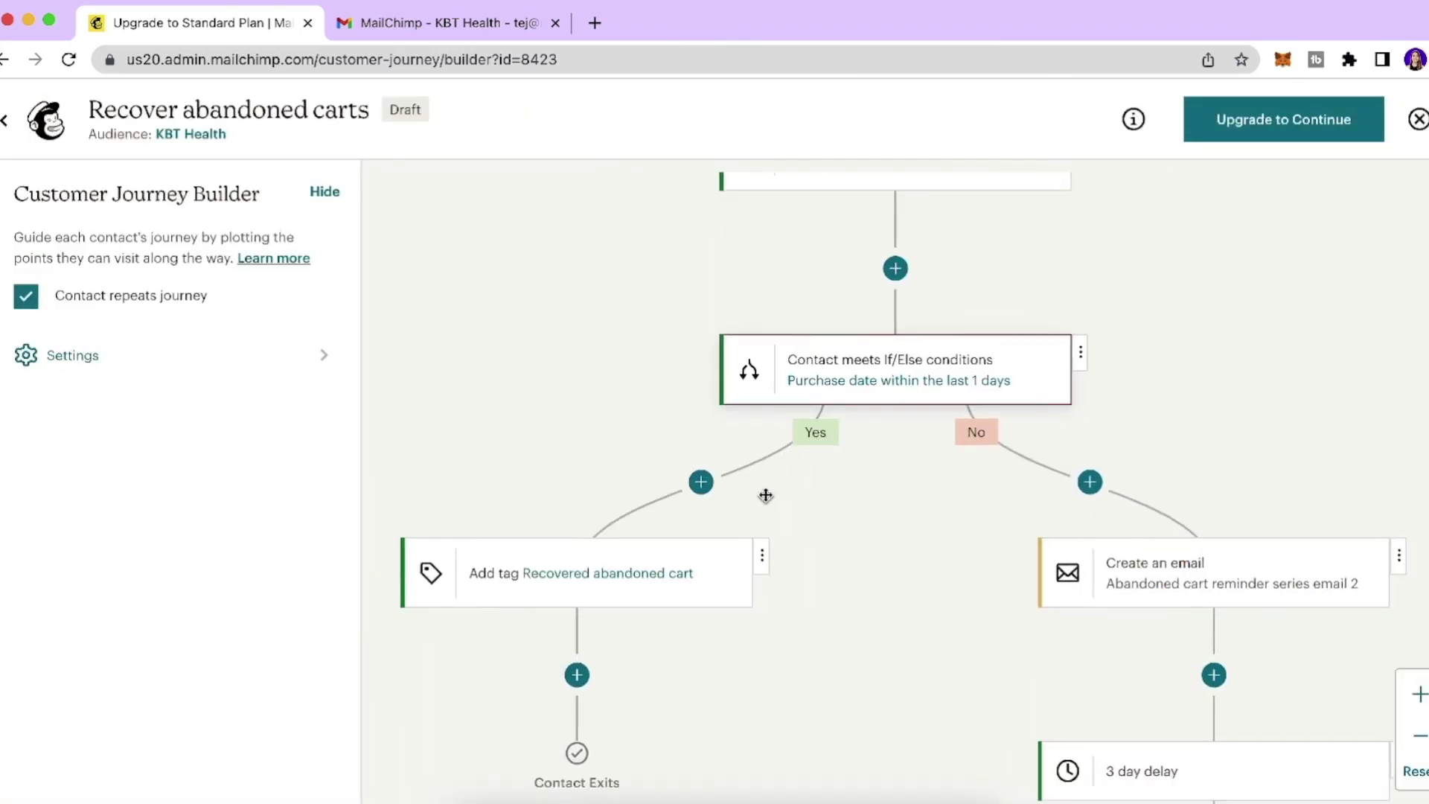
{"action": "left_click_drag", "start_coordinate": [766, 495], "coordinate": [819, 414]}
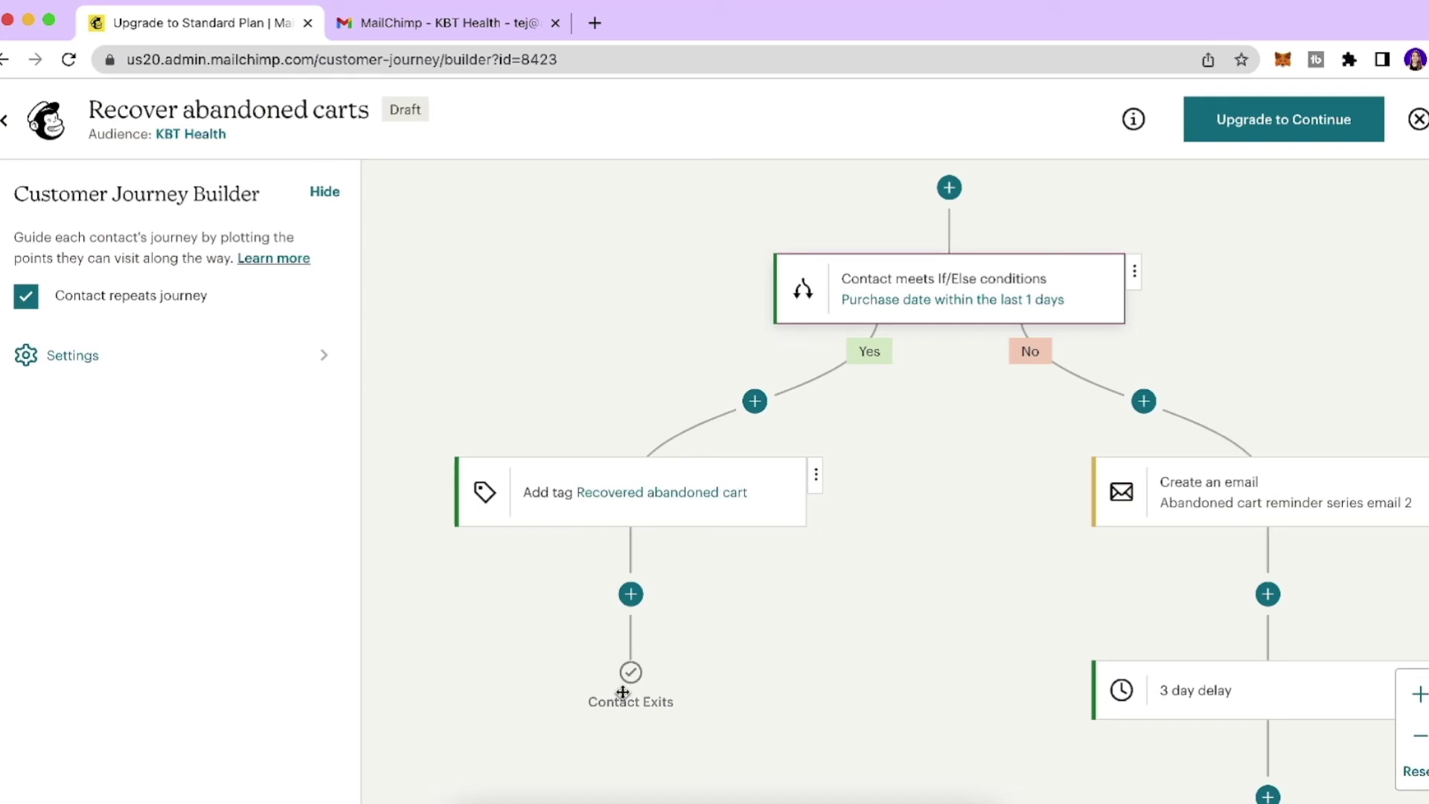
{"action": "left_click", "coordinate": [755, 401]}
{"action": "scroll", "coordinate": [1132, 515], "scroll_direction": "down", "scroll_amount": 5}
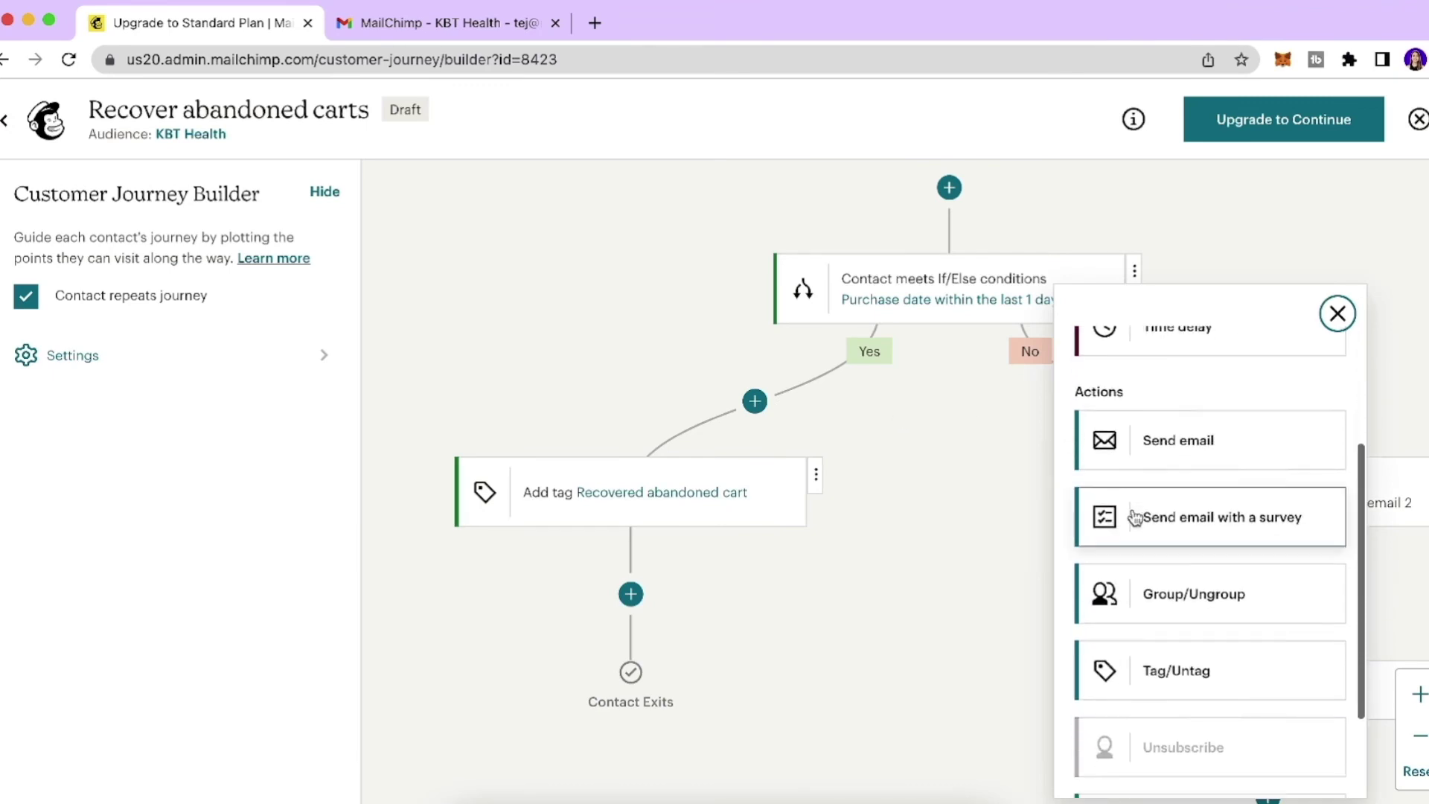
{"action": "left_click", "coordinate": [1135, 517]}
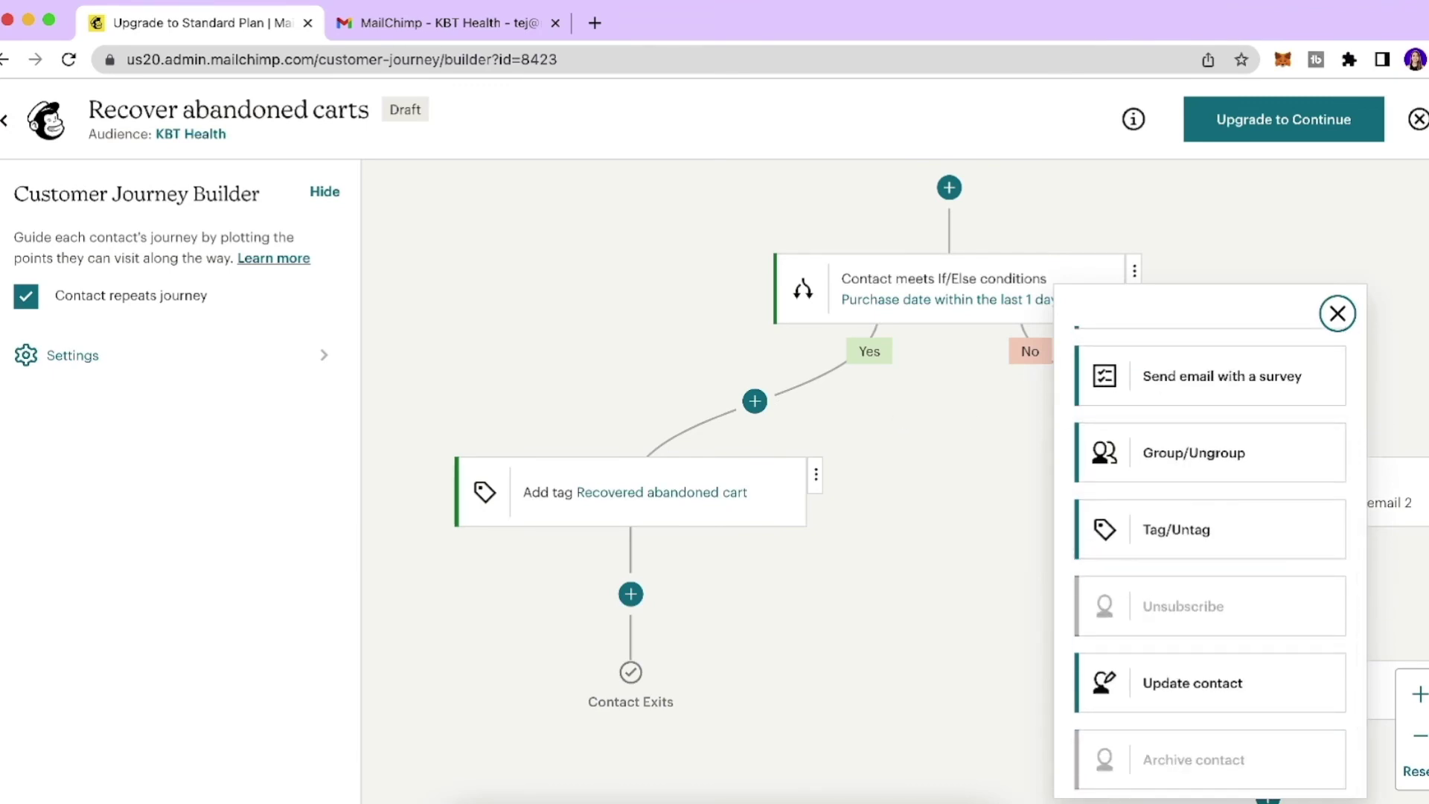
{"action": "left_click", "coordinate": [1345, 318]}
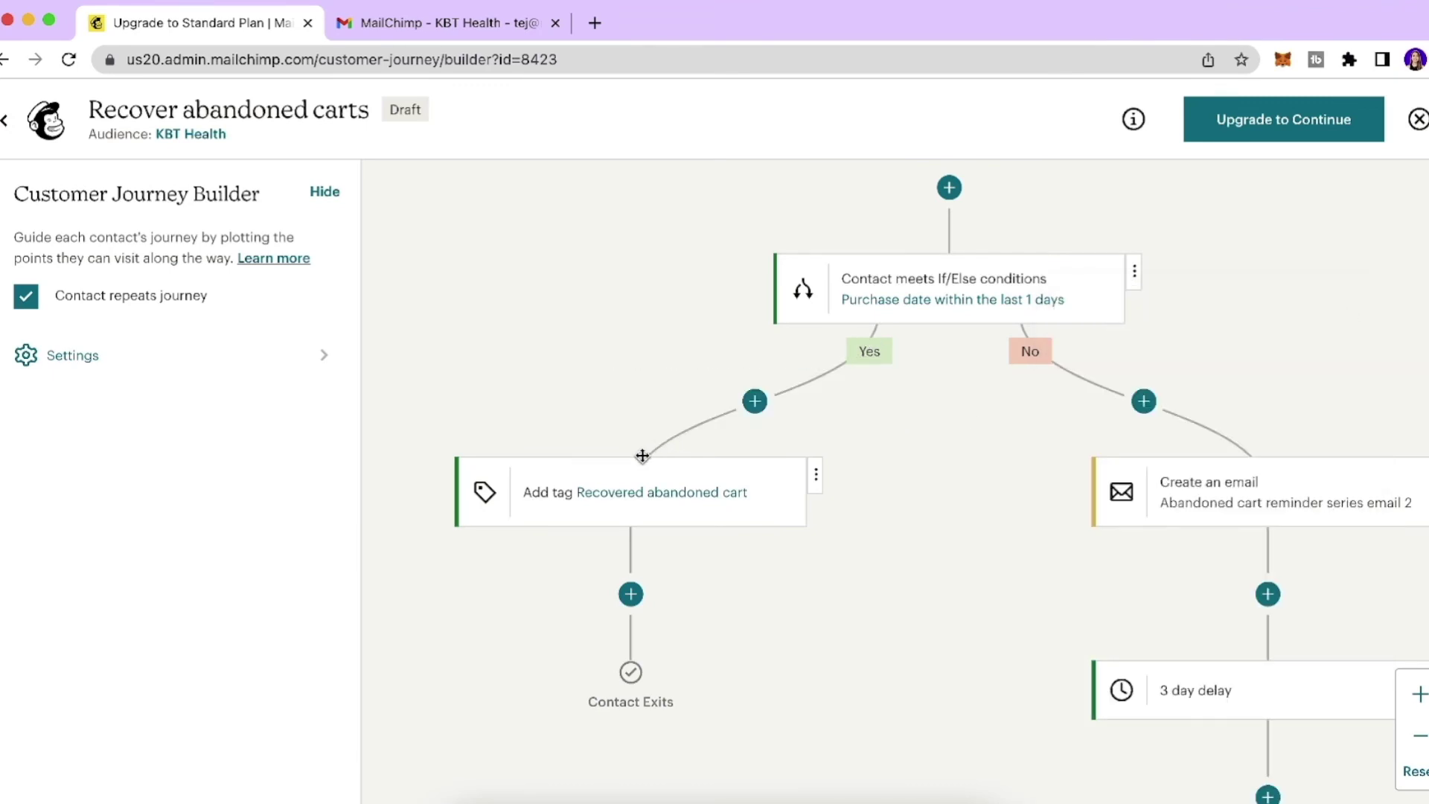
{"action": "left_click", "coordinate": [598, 508]}
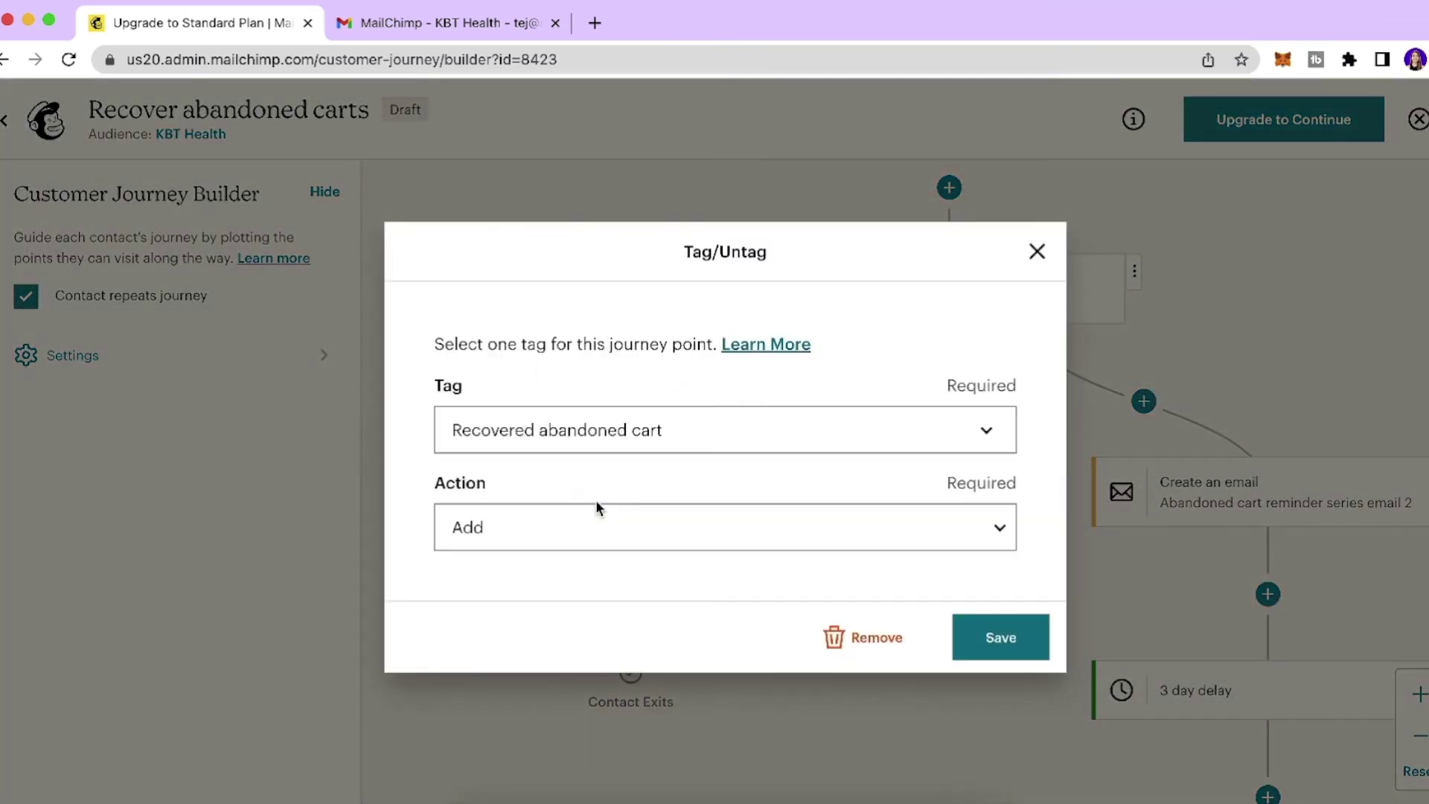
{"action": "key", "text": "Escape"}
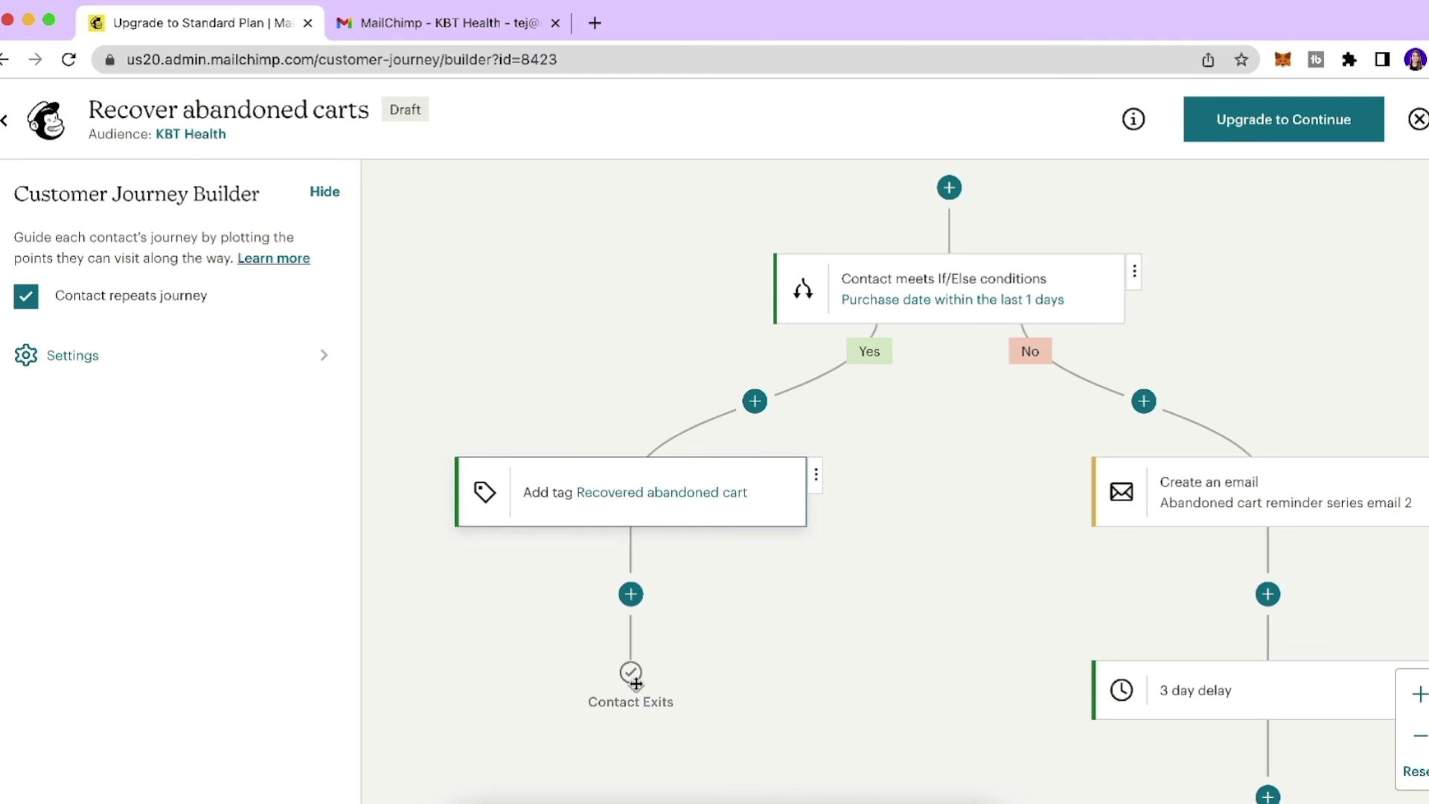
Open reminder series email 2's settings and begin choosing a design template.
{"action": "scroll", "coordinate": [878, 536], "scroll_direction": "right", "scroll_amount": 5}
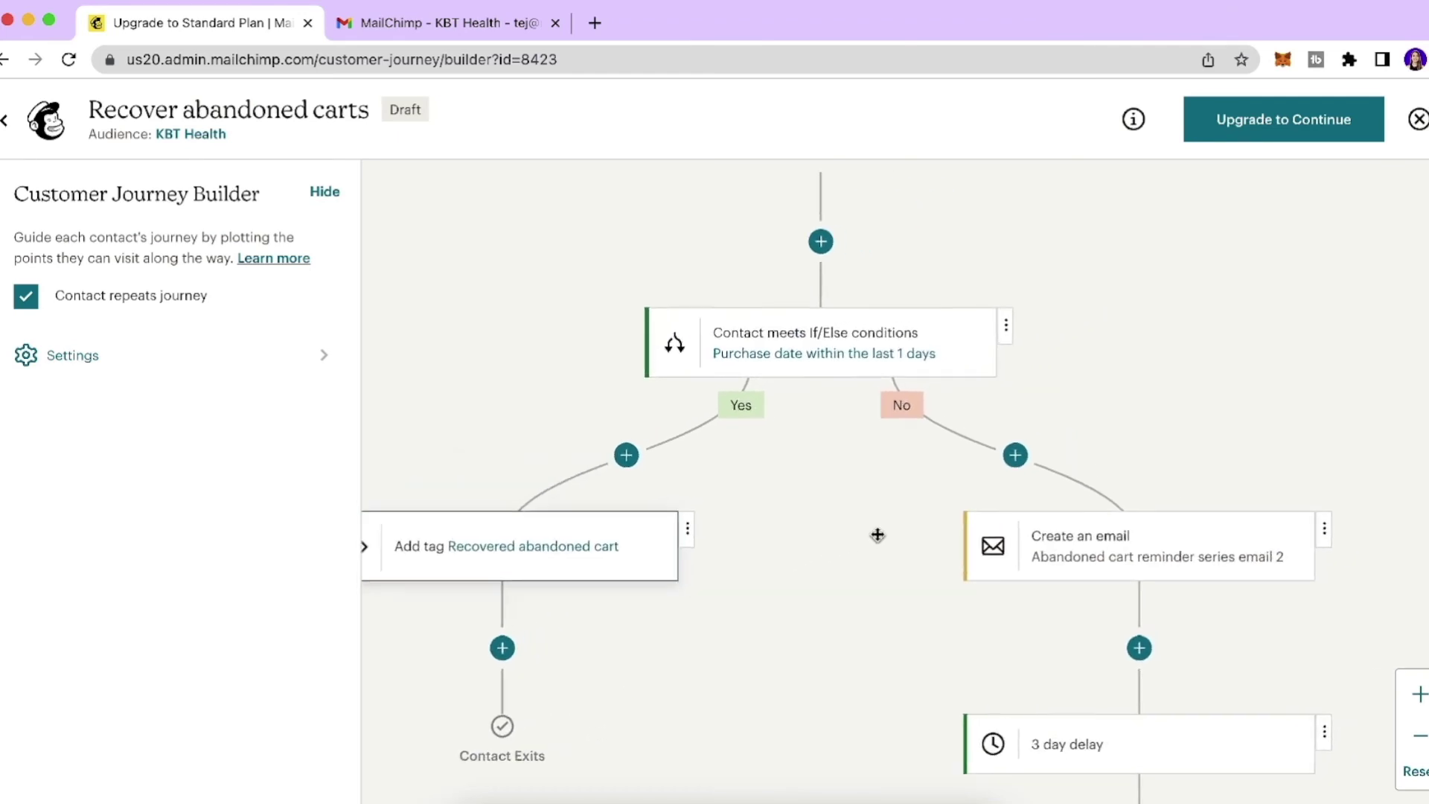
{"action": "scroll", "coordinate": [877, 534], "scroll_direction": "up", "scroll_amount": 1}
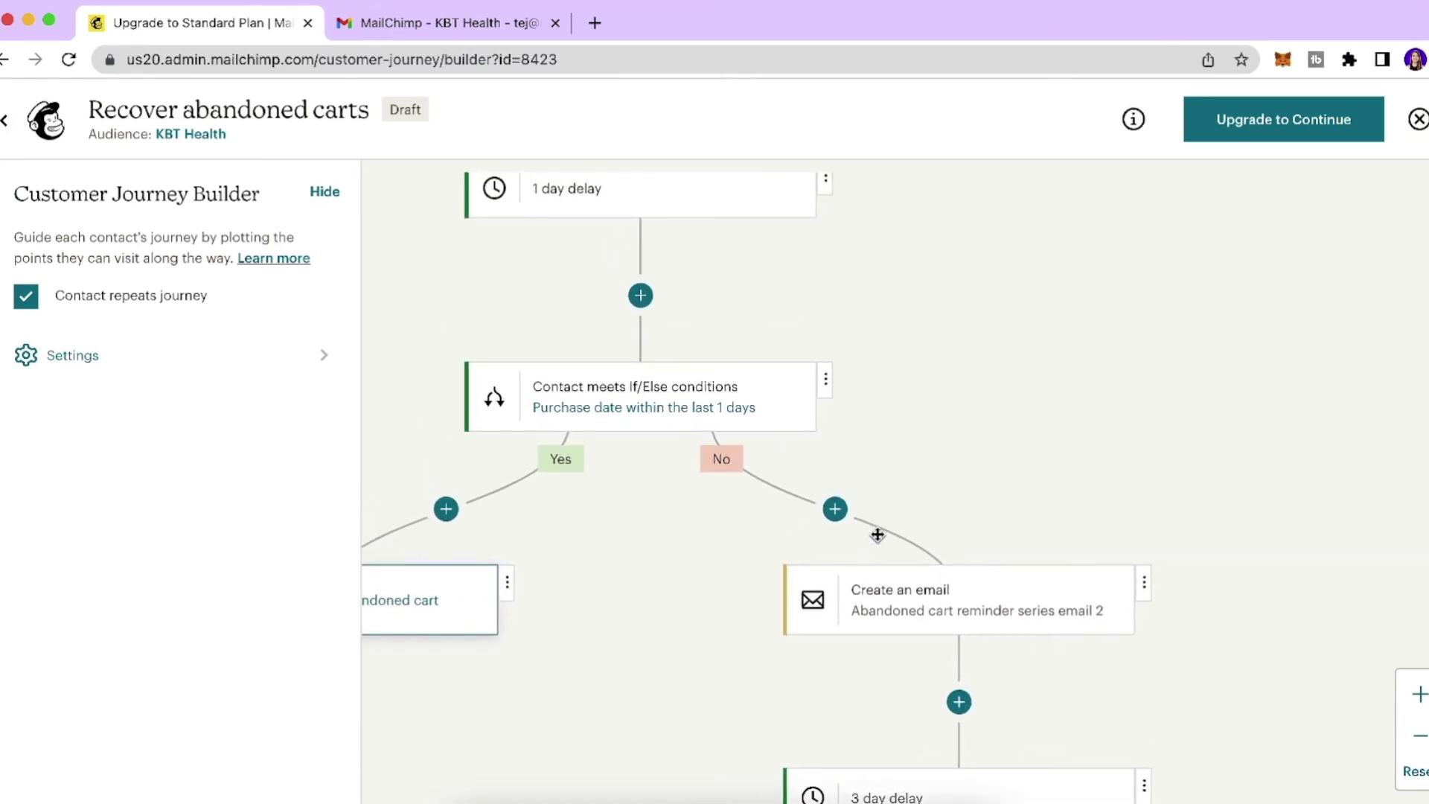
{"action": "scroll", "coordinate": [829, 494], "scroll_direction": "down", "scroll_amount": 4}
{"action": "scroll", "coordinate": [829, 494], "scroll_direction": "right", "scroll_amount": 4}
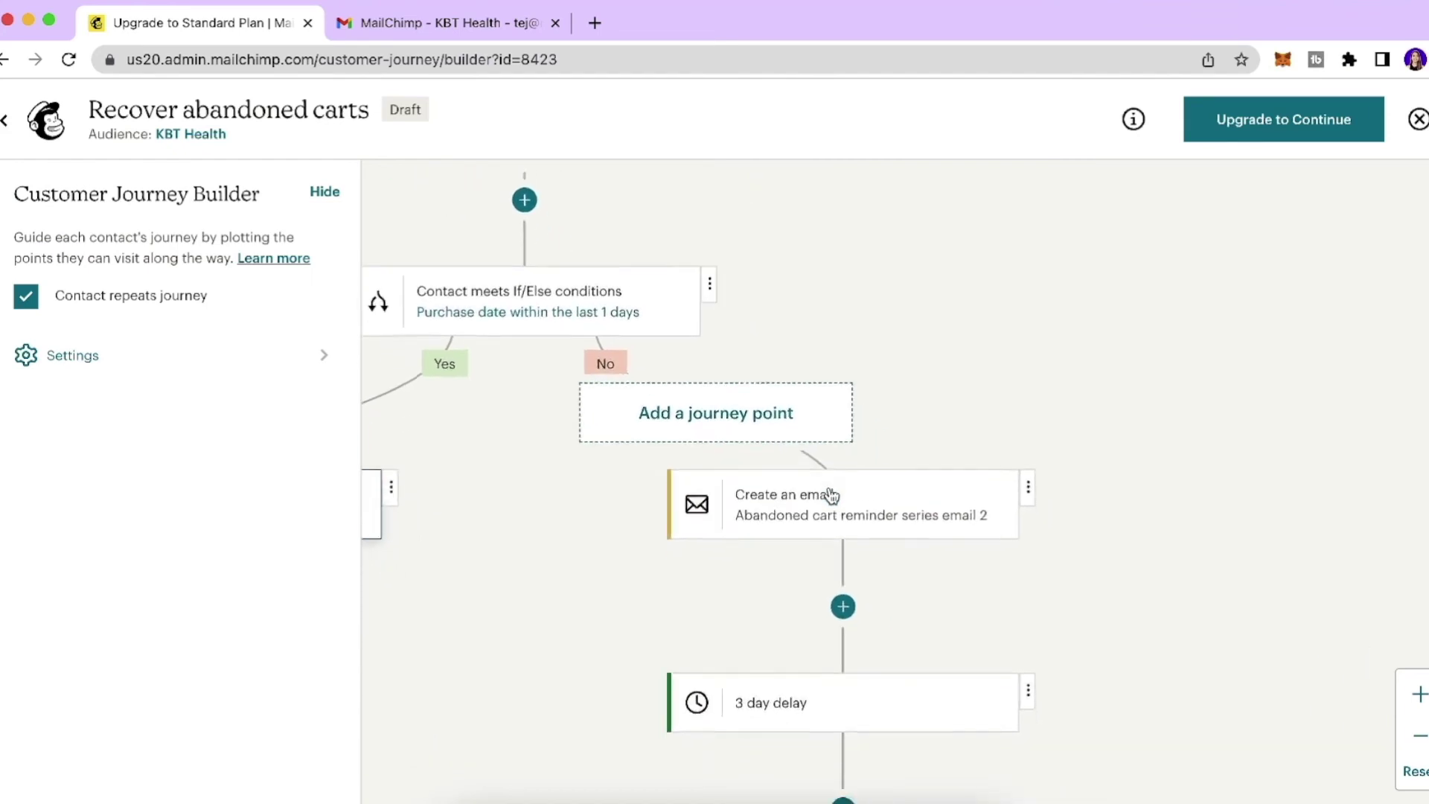
{"action": "left_click", "coordinate": [886, 498]}
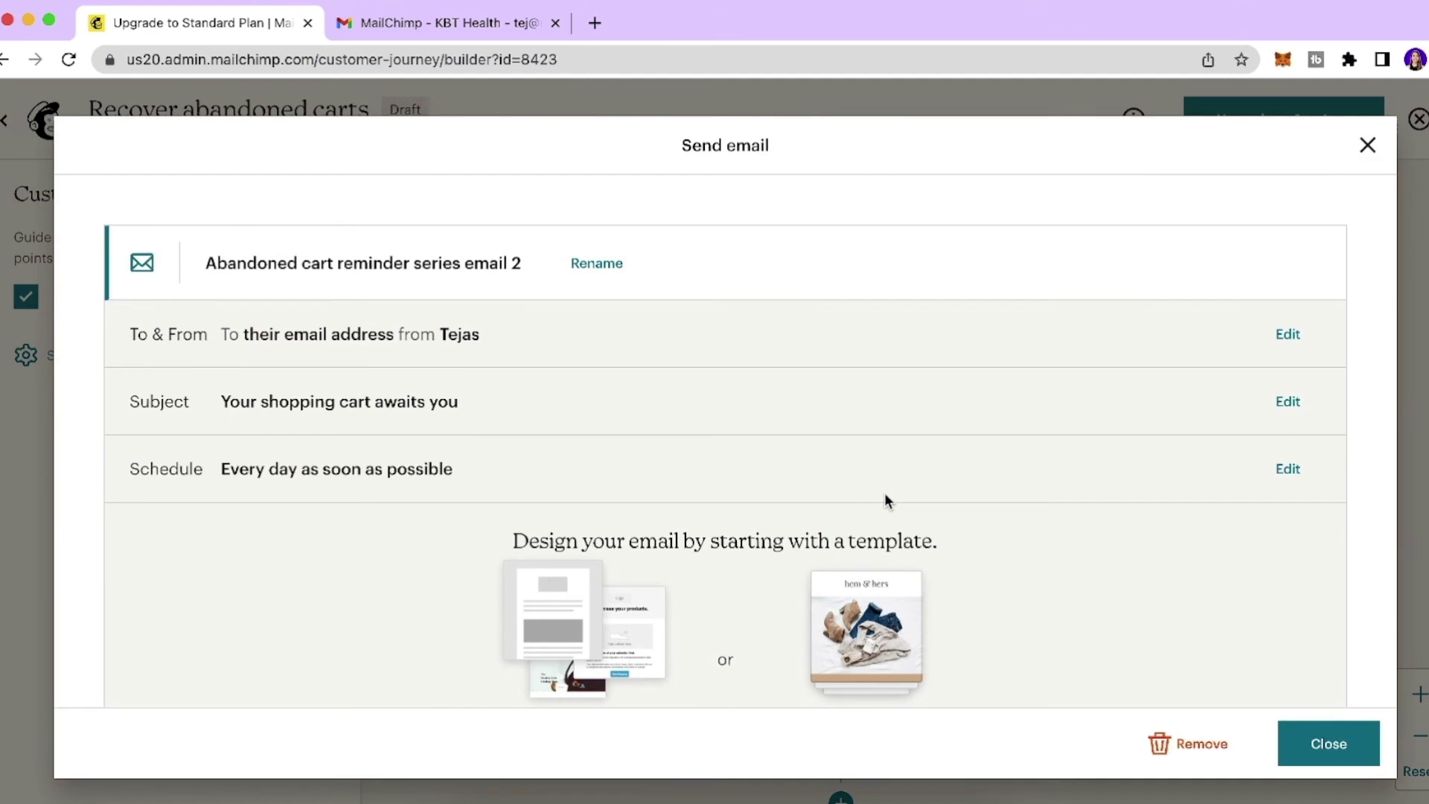
{"action": "scroll", "coordinate": [774, 499], "scroll_direction": "down", "scroll_amount": 3}
{"action": "left_click", "coordinate": [590, 598]}
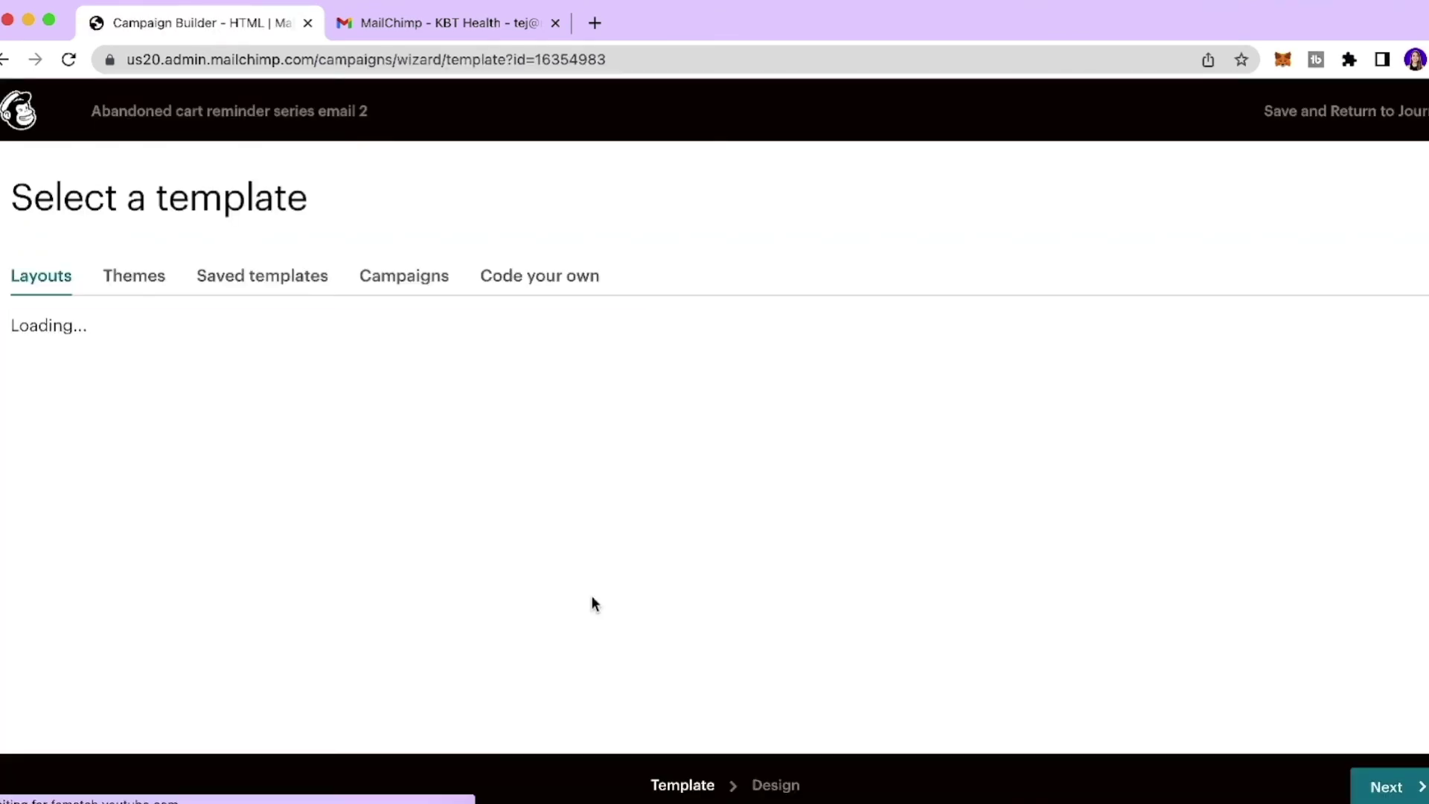
Load the CLOTH 25% OFF promo code design and save it into the journey.
{"action": "scroll", "coordinate": [301, 317], "scroll_direction": "down", "scroll_amount": 4}
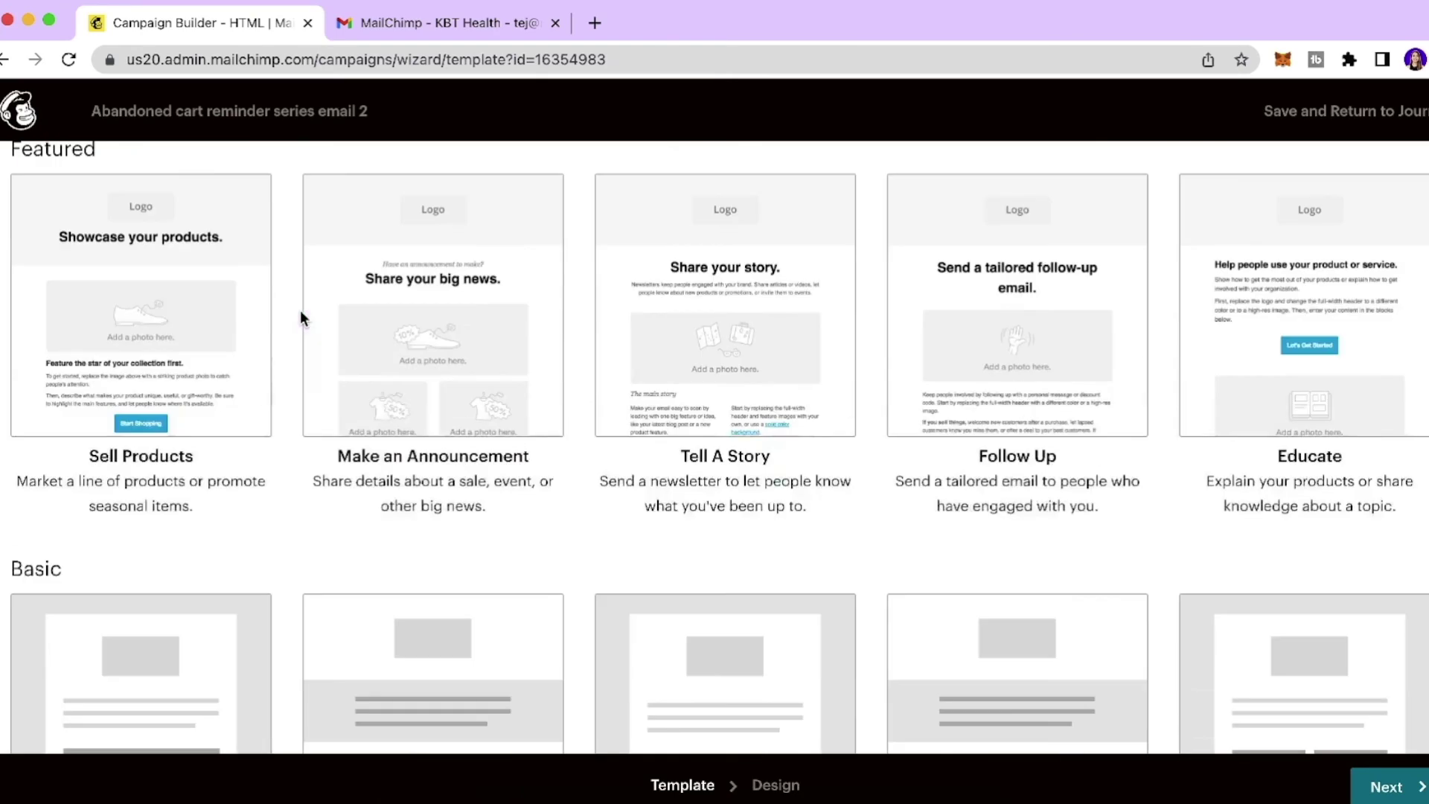
{"action": "scroll", "coordinate": [301, 312], "scroll_direction": "down", "scroll_amount": 3}
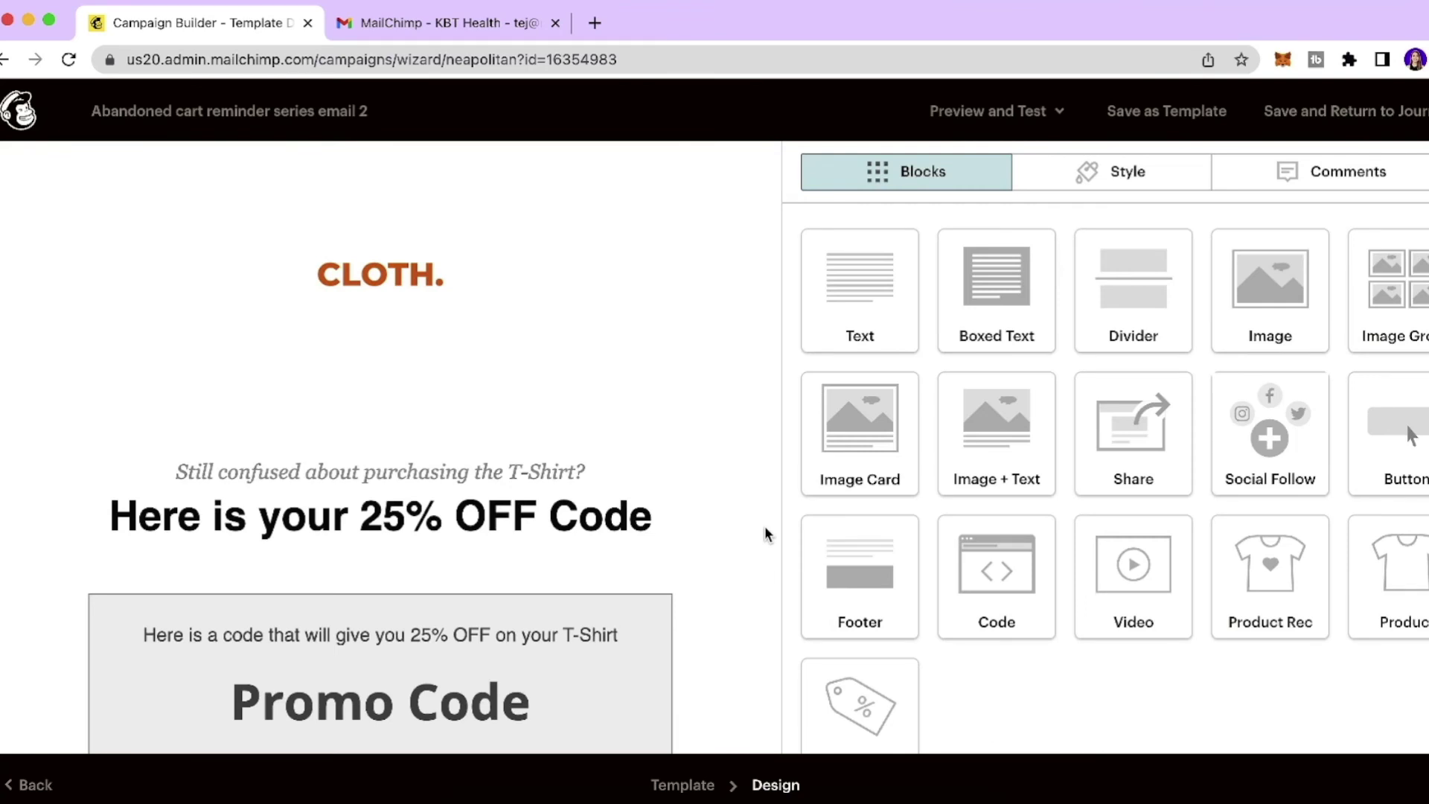
{"action": "scroll", "coordinate": [692, 460], "scroll_direction": "down", "scroll_amount": 3}
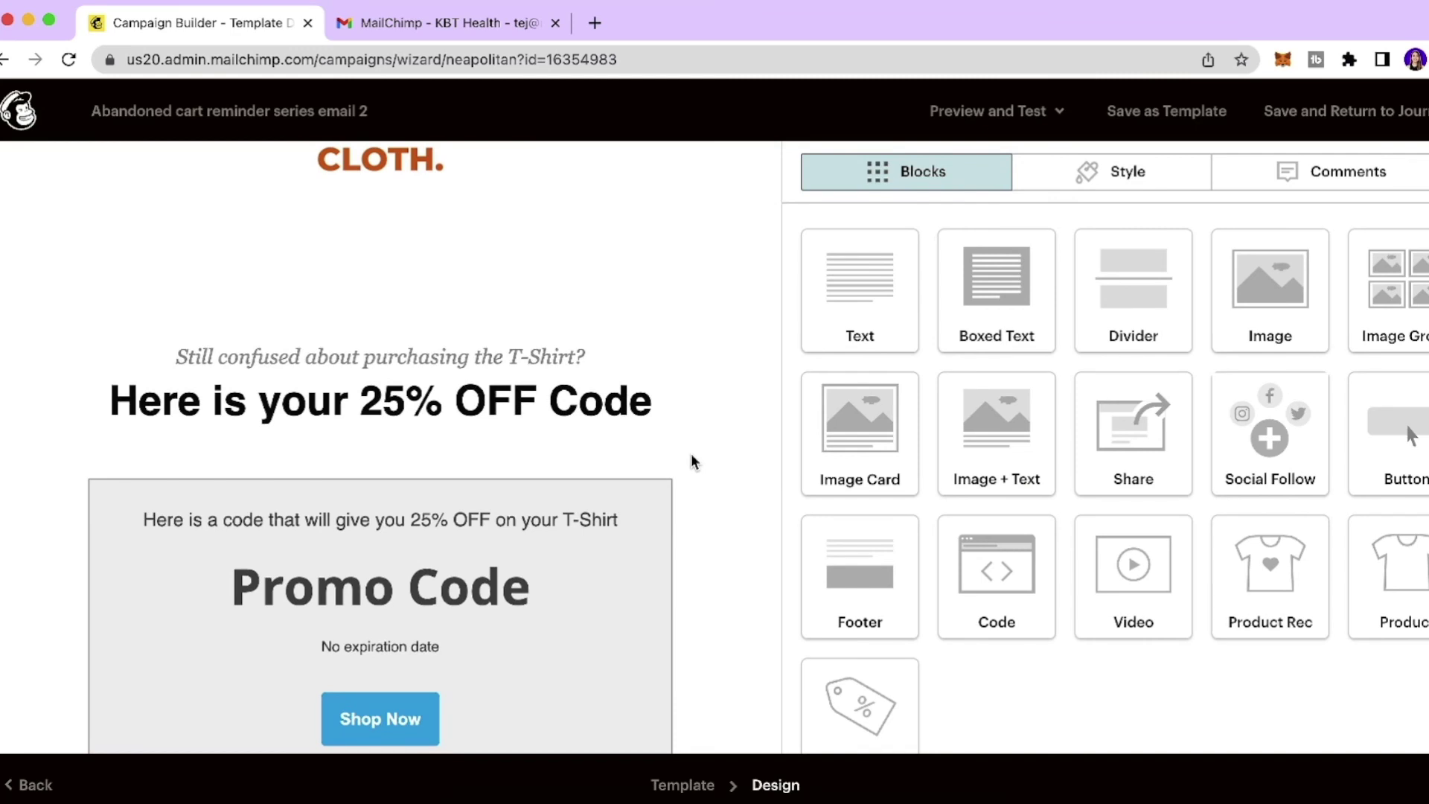
{"action": "scroll", "coordinate": [691, 453], "scroll_direction": "down", "scroll_amount": 4}
{"action": "left_click", "coordinate": [462, 454]}
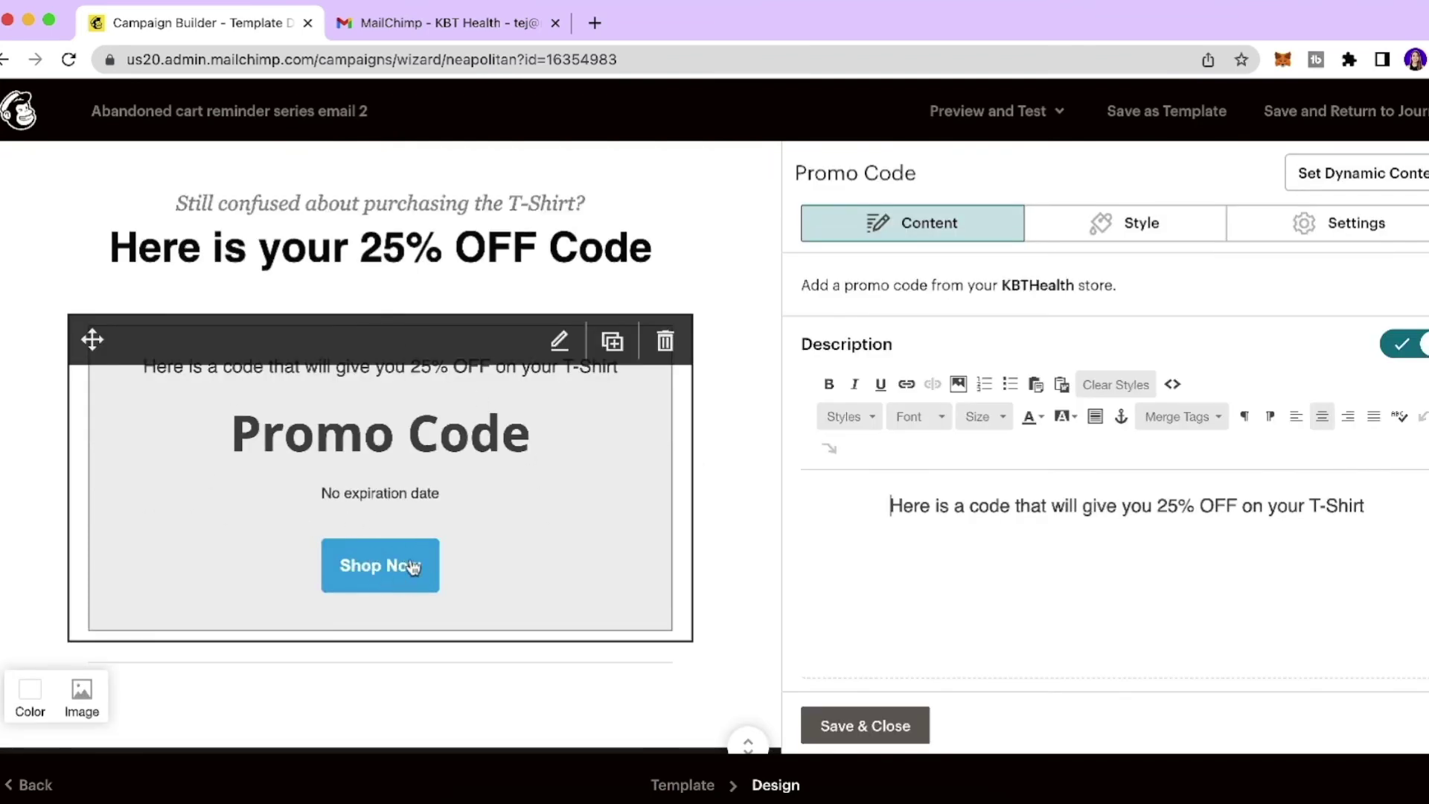
{"action": "scroll", "coordinate": [398, 564], "scroll_direction": "up", "scroll_amount": 1}
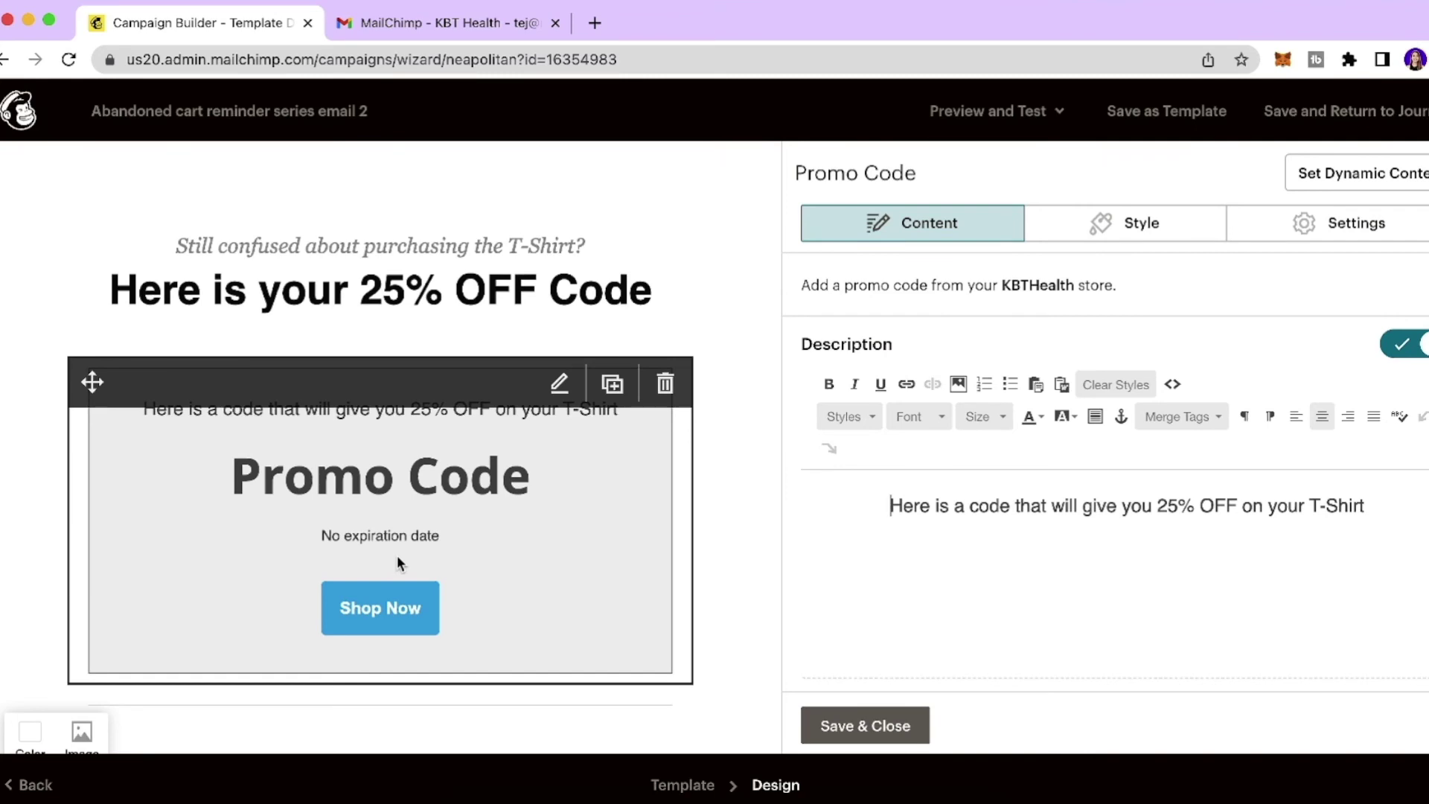
{"action": "left_click", "coordinate": [1418, 113]}
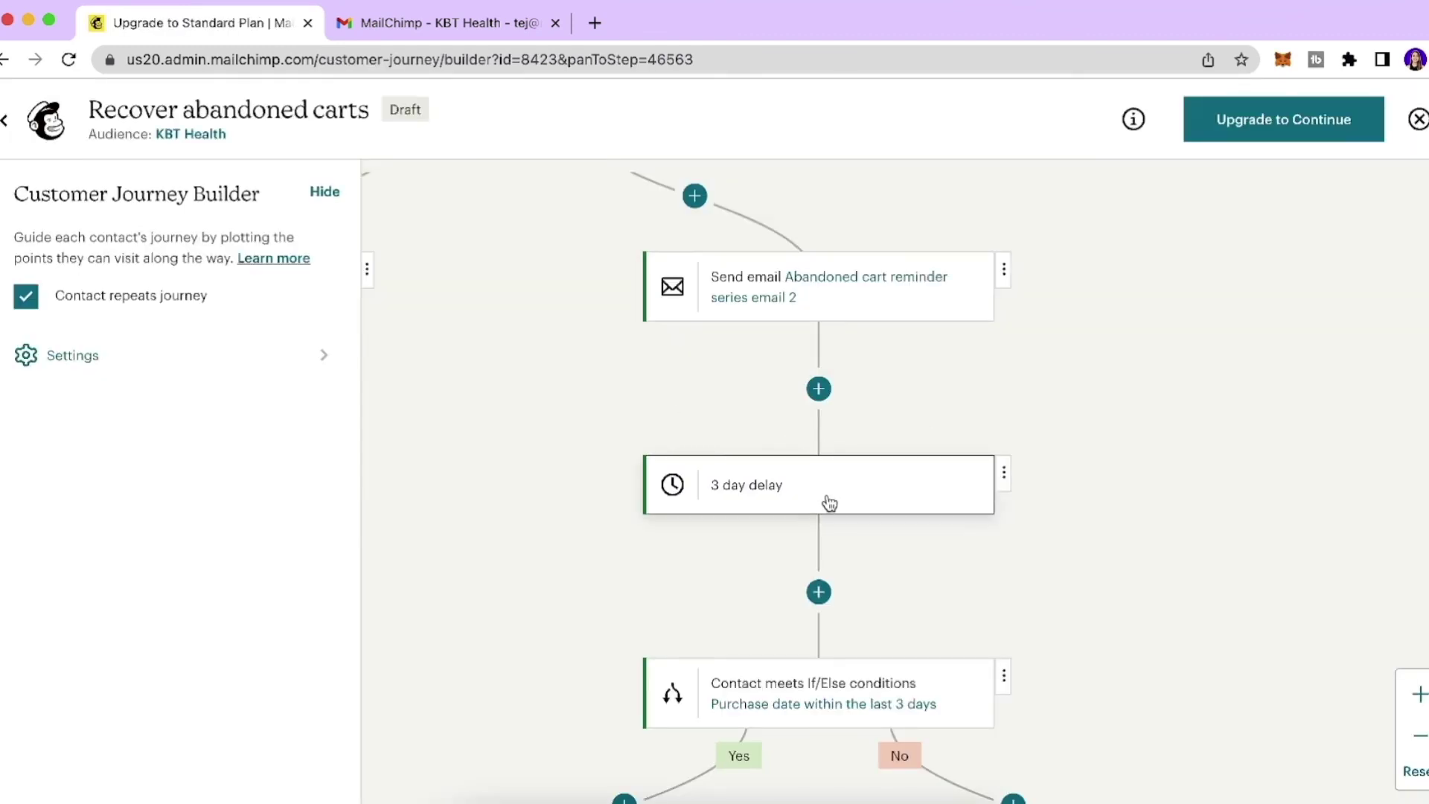
{"action": "scroll", "coordinate": [829, 503], "scroll_direction": "down", "scroll_amount": 5}
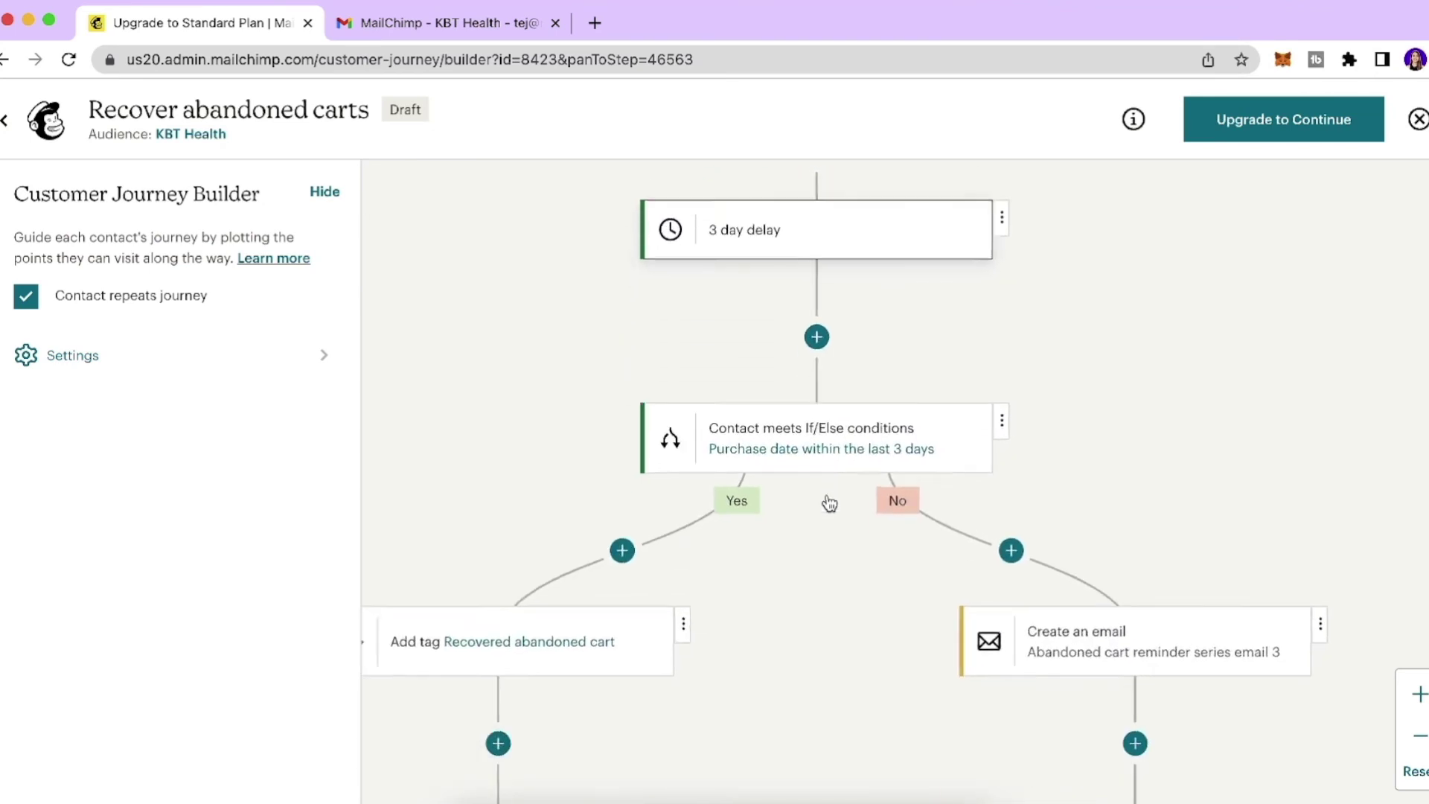
{"action": "scroll", "coordinate": [829, 504], "scroll_direction": "down", "scroll_amount": 2}
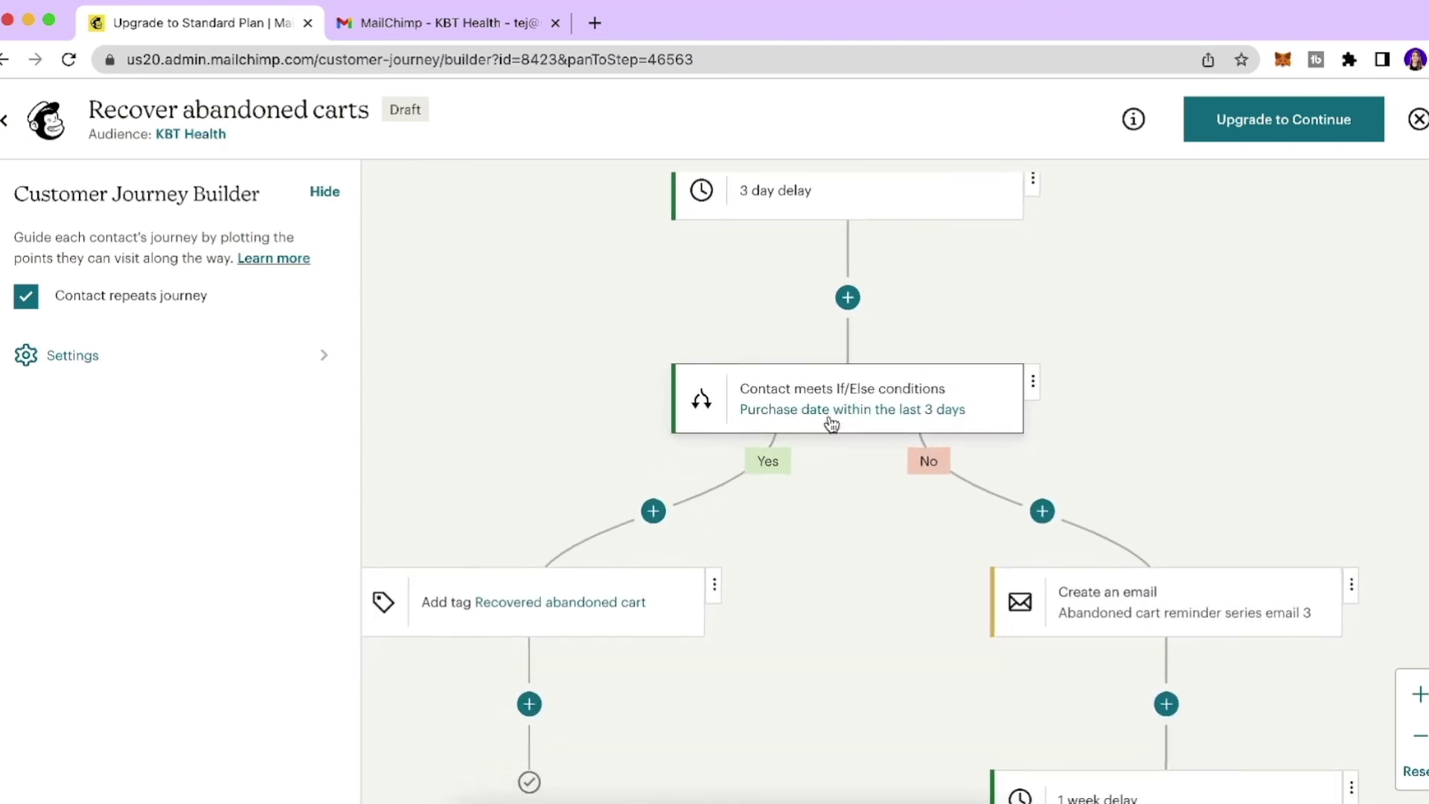
{"action": "scroll", "coordinate": [831, 425], "scroll_direction": "down", "scroll_amount": 1}
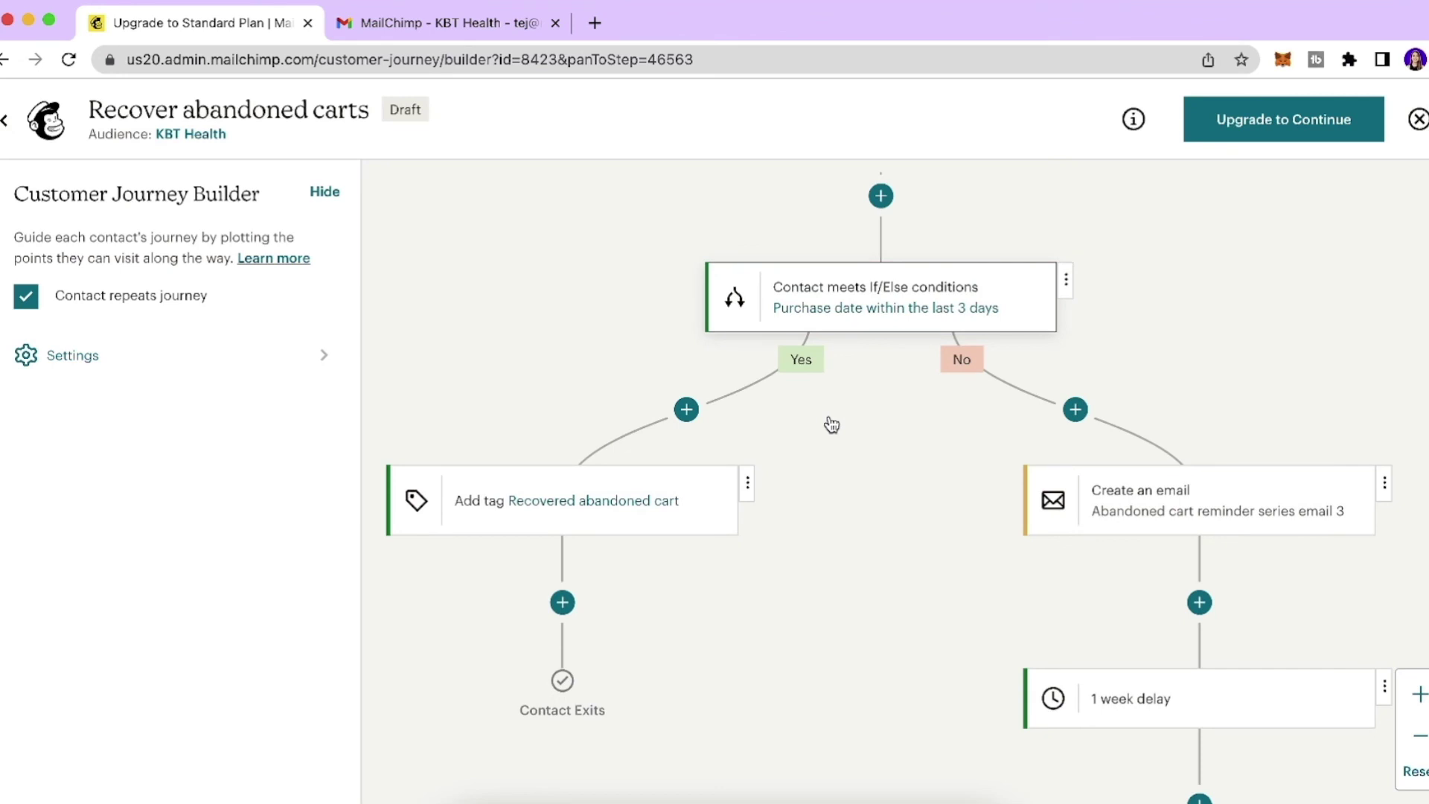
{"action": "left_click", "coordinate": [832, 311]}
{"action": "left_click", "coordinate": [1368, 258]}
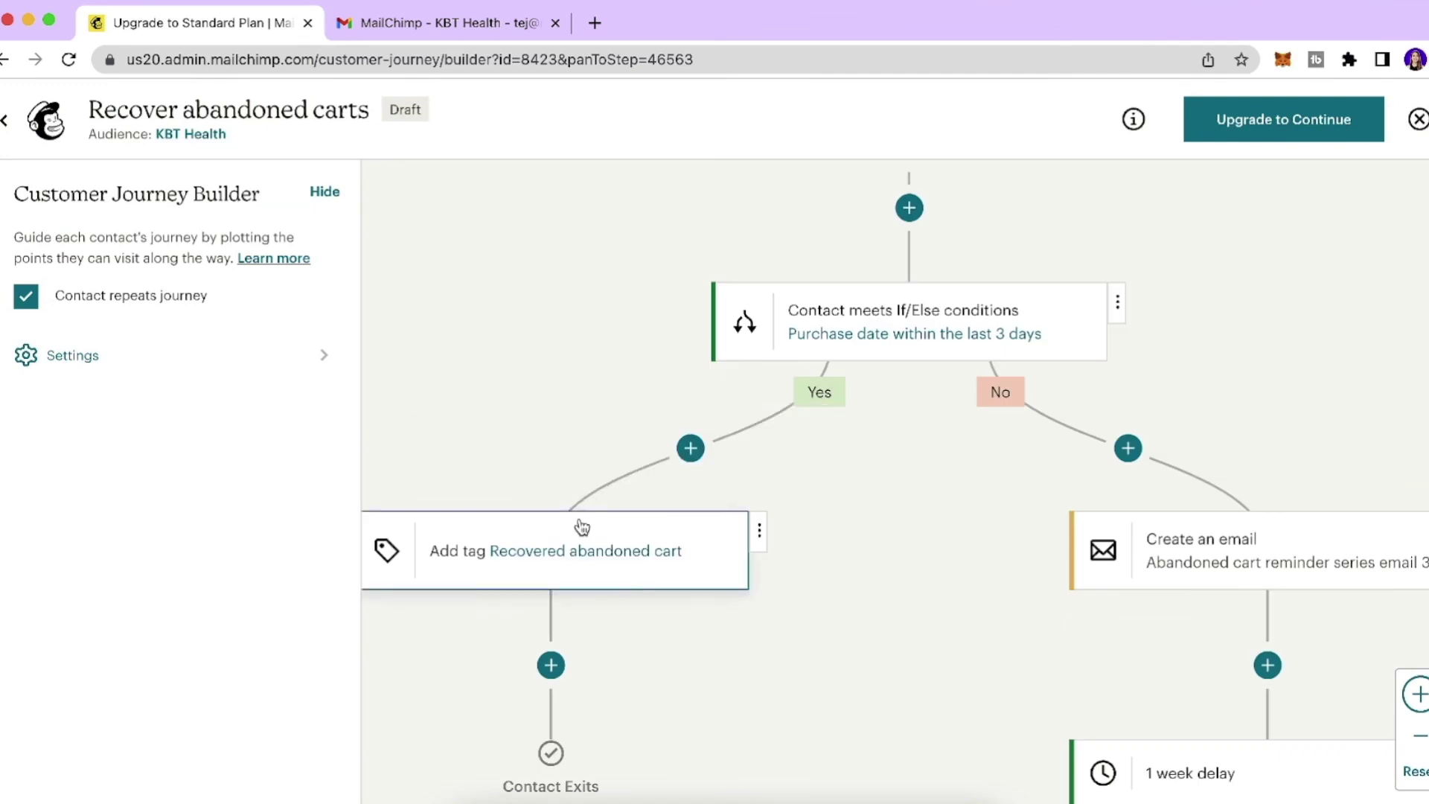
{"action": "scroll", "coordinate": [581, 526], "scroll_direction": "down", "scroll_amount": 1}
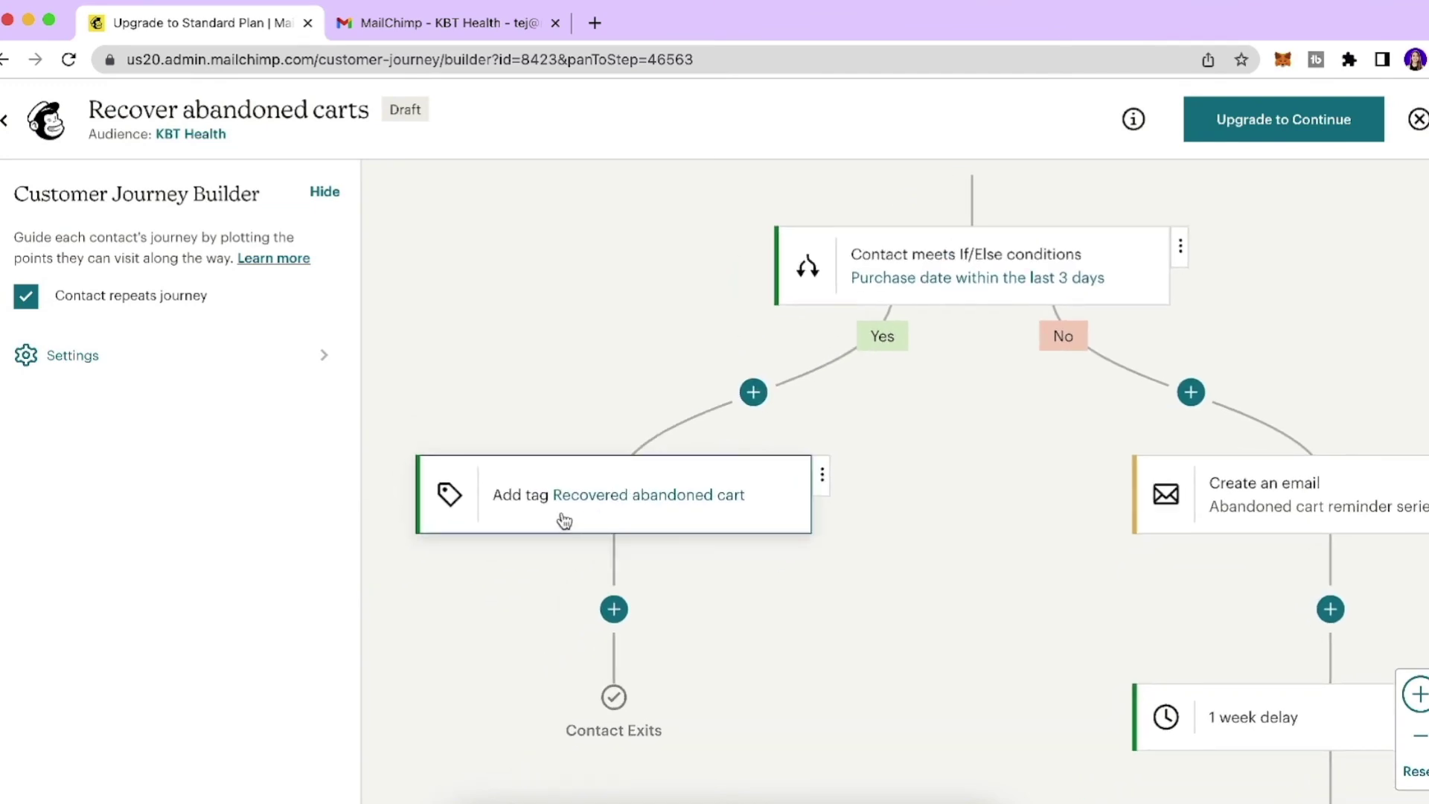
{"action": "scroll", "coordinate": [628, 562], "scroll_direction": "right", "scroll_amount": 3}
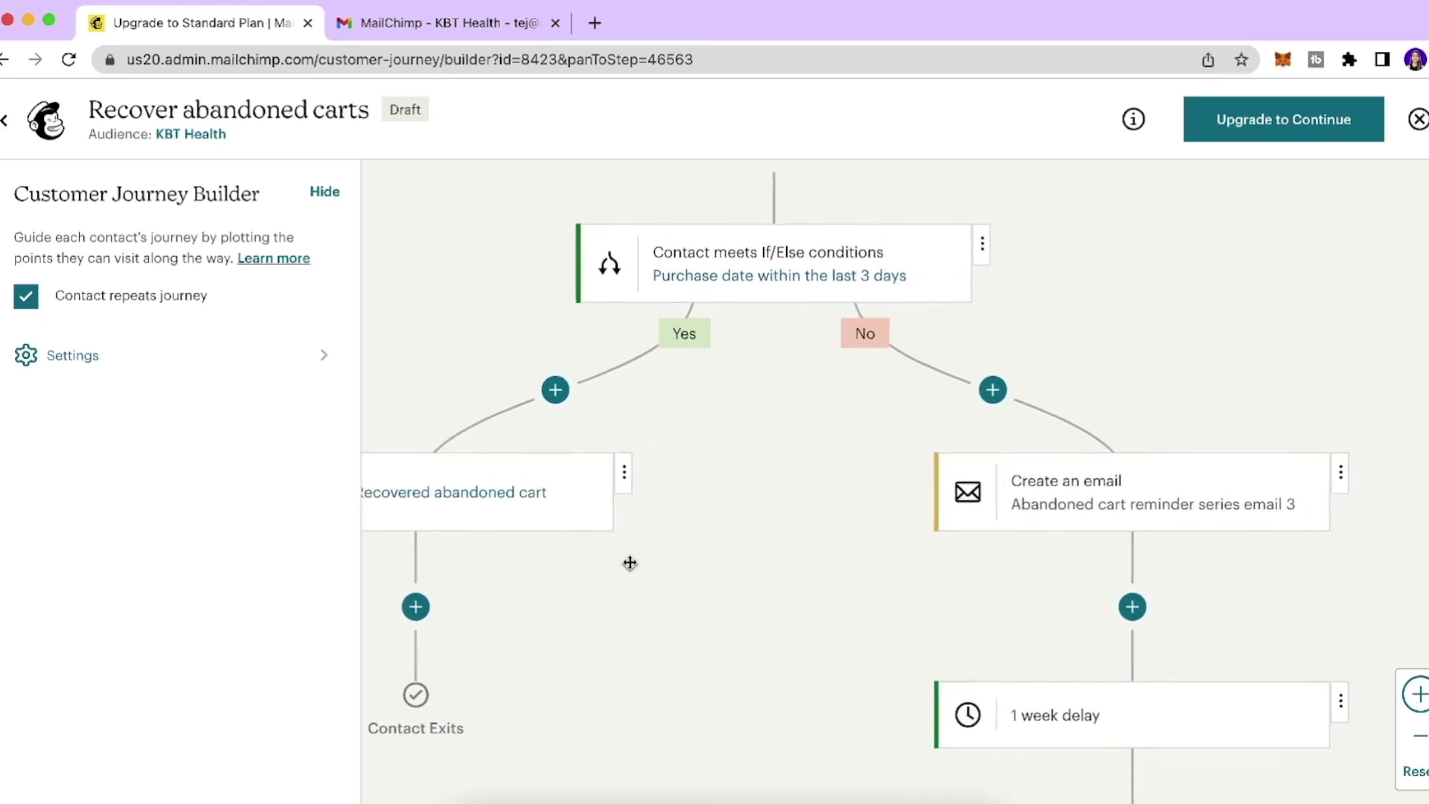
{"action": "scroll", "coordinate": [791, 422], "scroll_direction": "down", "scroll_amount": 3}
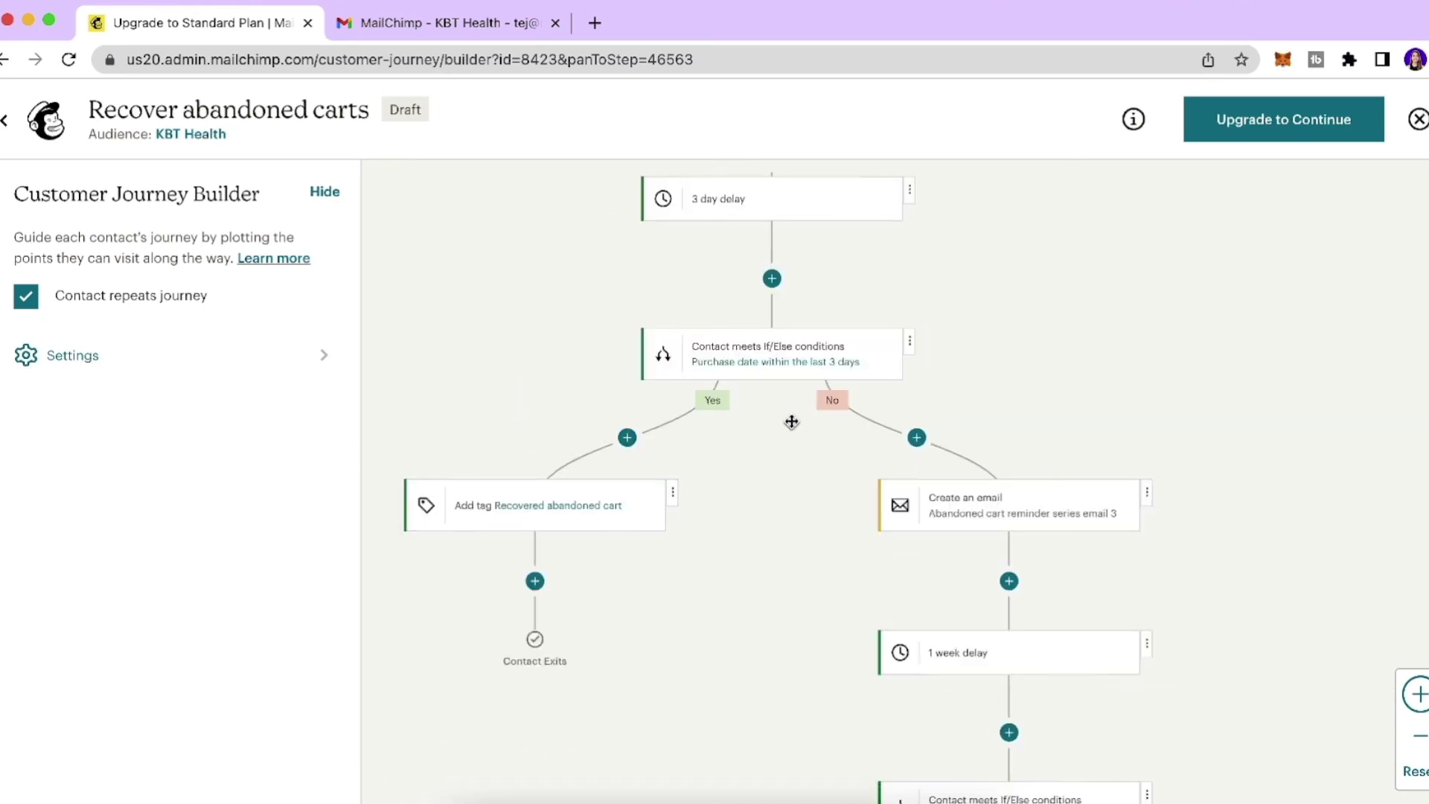
{"action": "scroll", "coordinate": [791, 422], "scroll_direction": "up", "scroll_amount": 5}
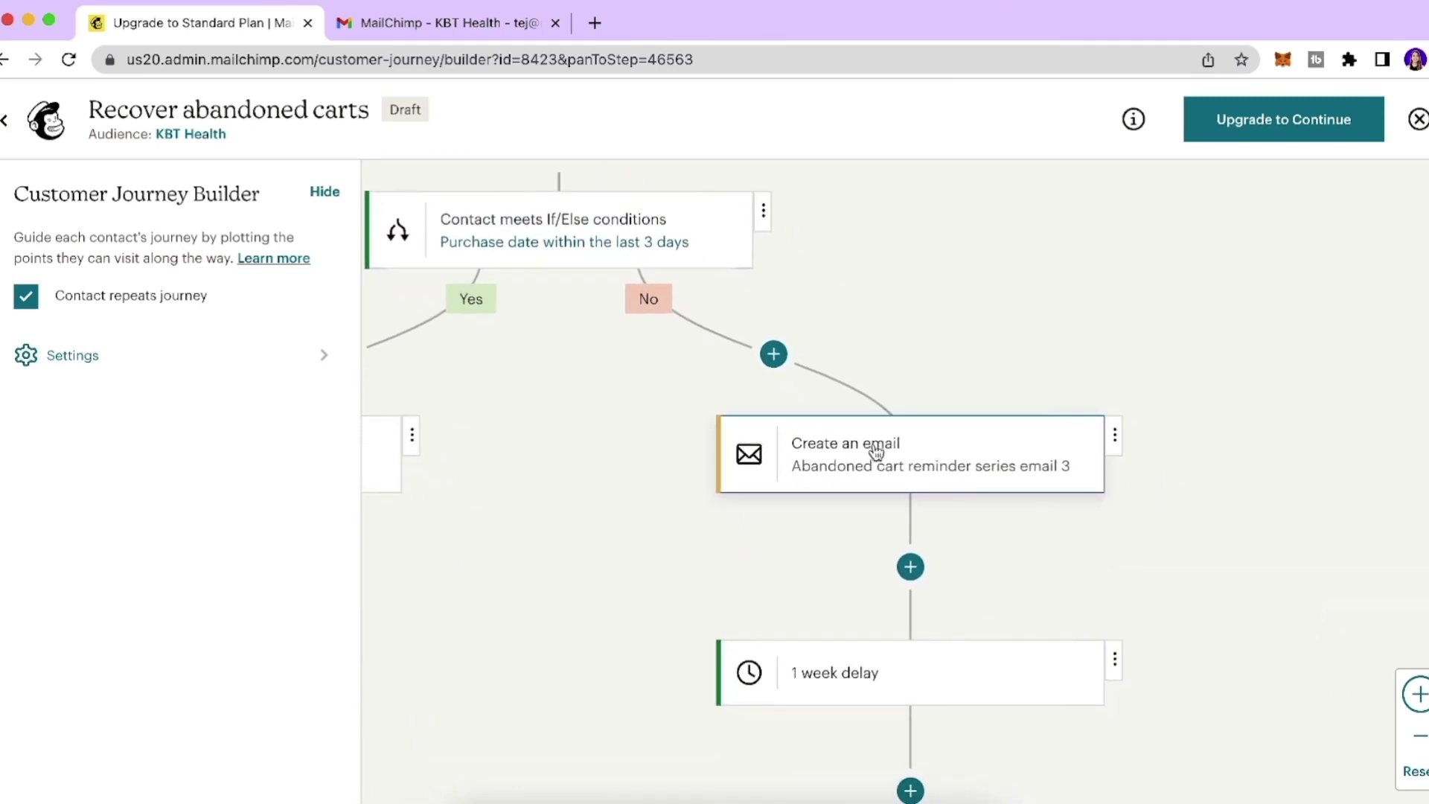
{"action": "scroll", "coordinate": [876, 452], "scroll_direction": "down", "scroll_amount": 5}
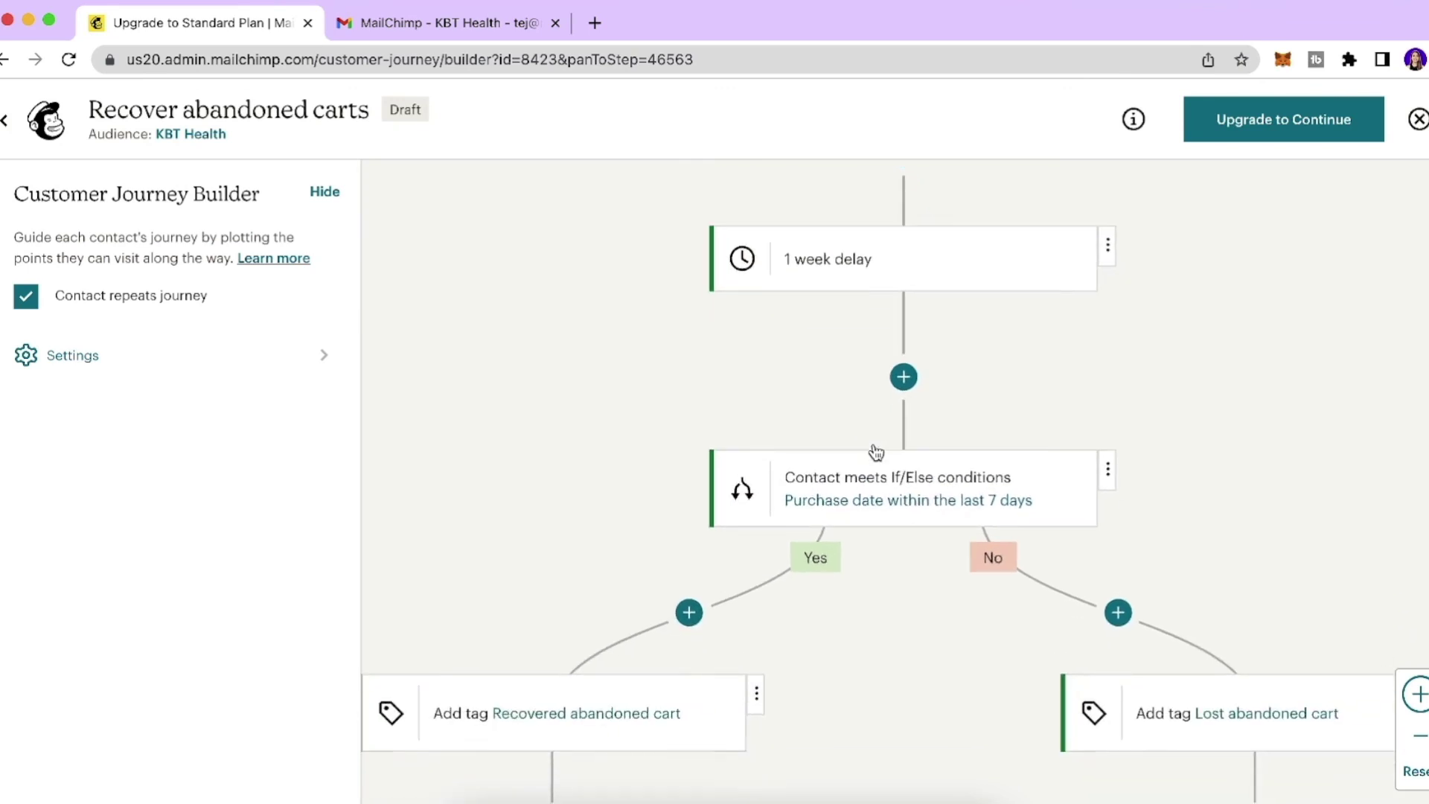
{"action": "scroll", "coordinate": [876, 451], "scroll_direction": "down", "scroll_amount": 1}
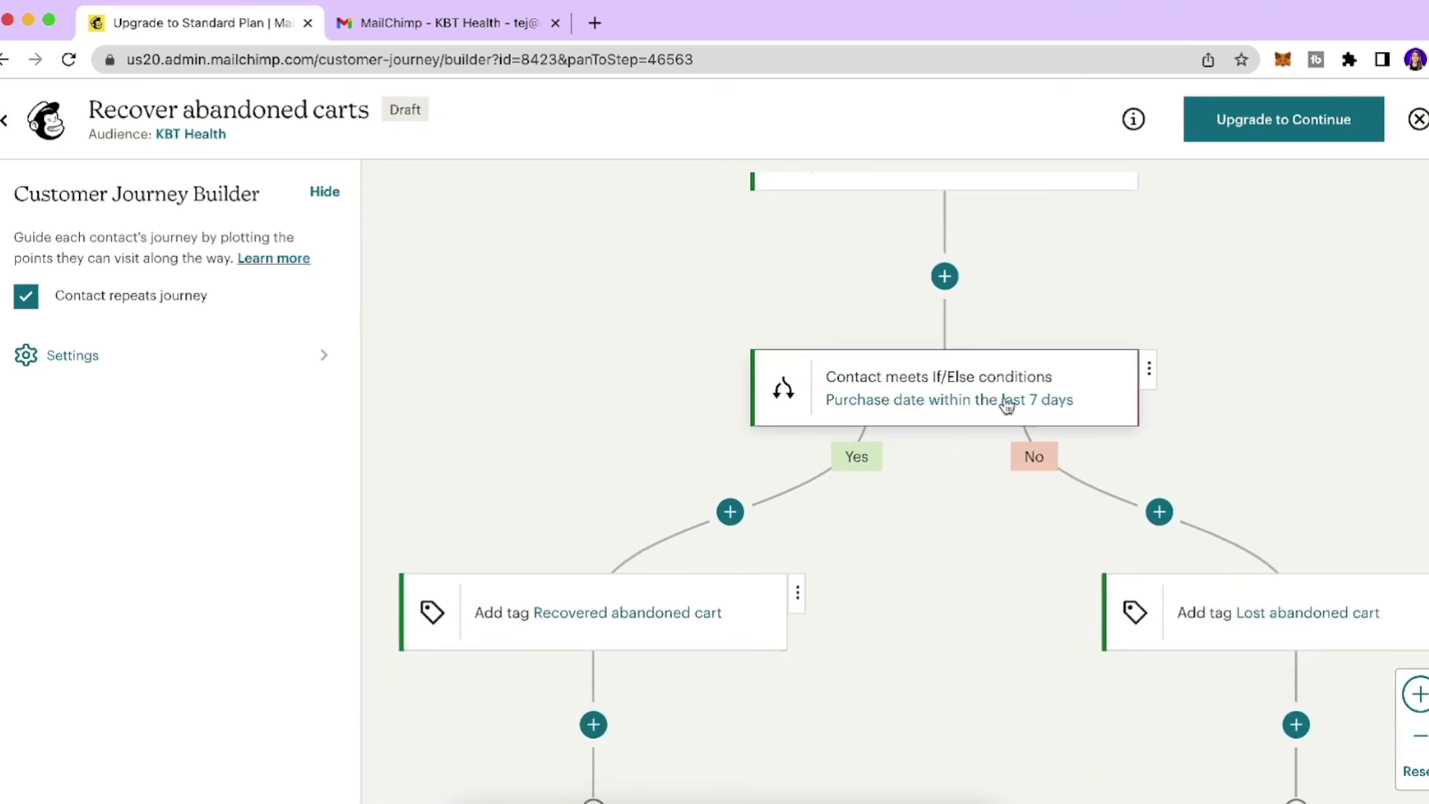
{"action": "scroll", "coordinate": [867, 451], "scroll_direction": "down", "scroll_amount": 1}
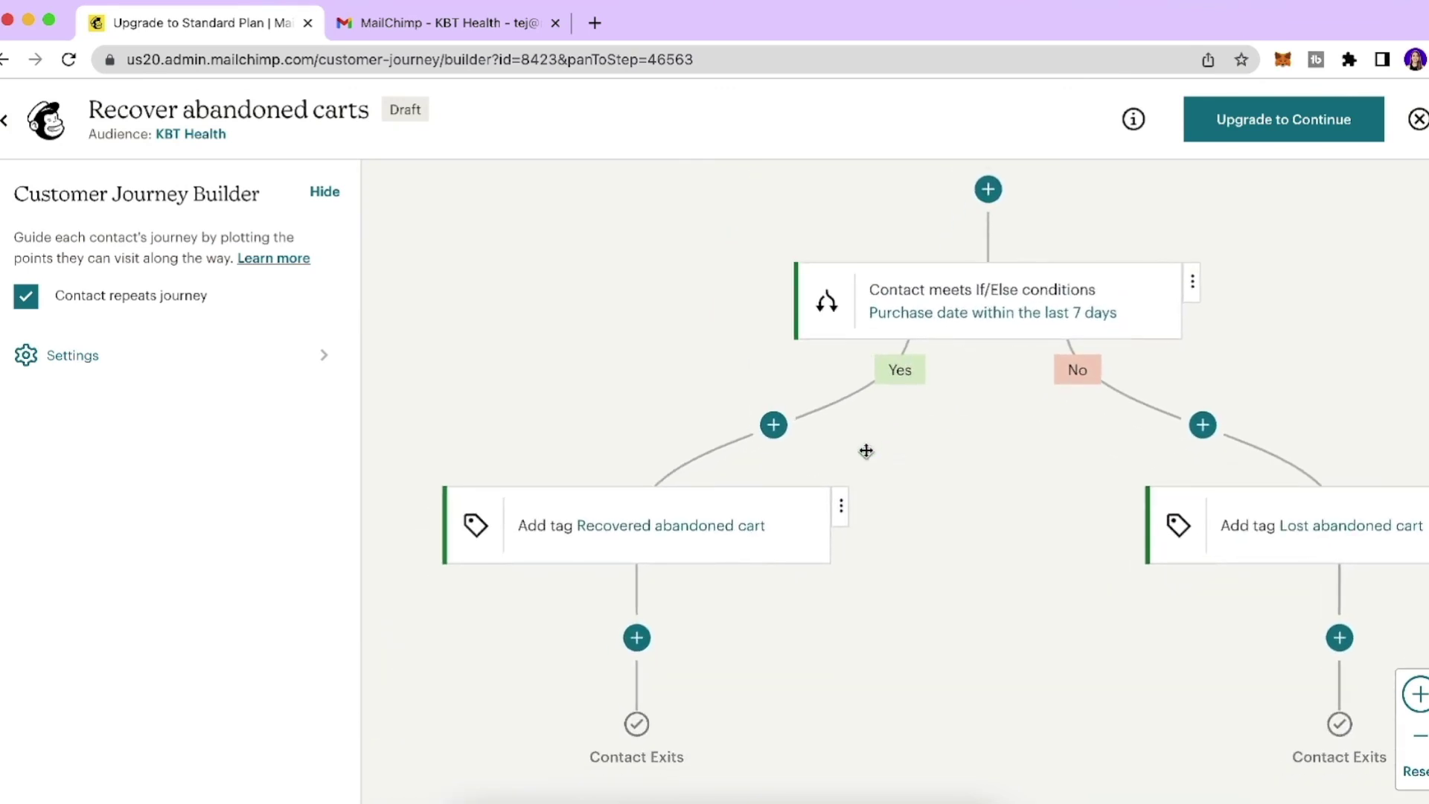
{"action": "scroll", "coordinate": [677, 536], "scroll_direction": "right", "scroll_amount": 1}
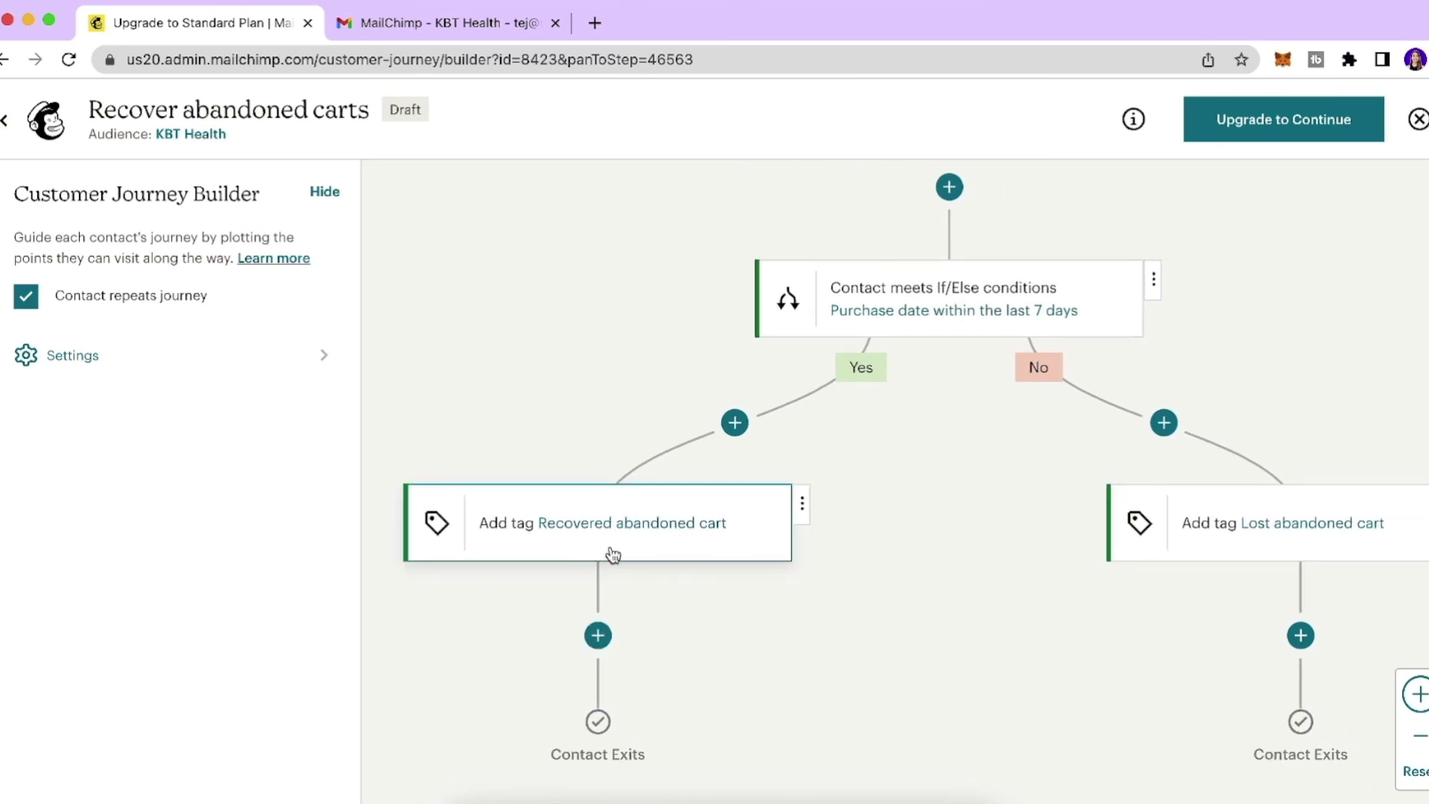
{"action": "scroll", "coordinate": [613, 555], "scroll_direction": "right", "scroll_amount": 5}
{"action": "scroll", "coordinate": [613, 555], "scroll_direction": "down", "scroll_amount": 1}
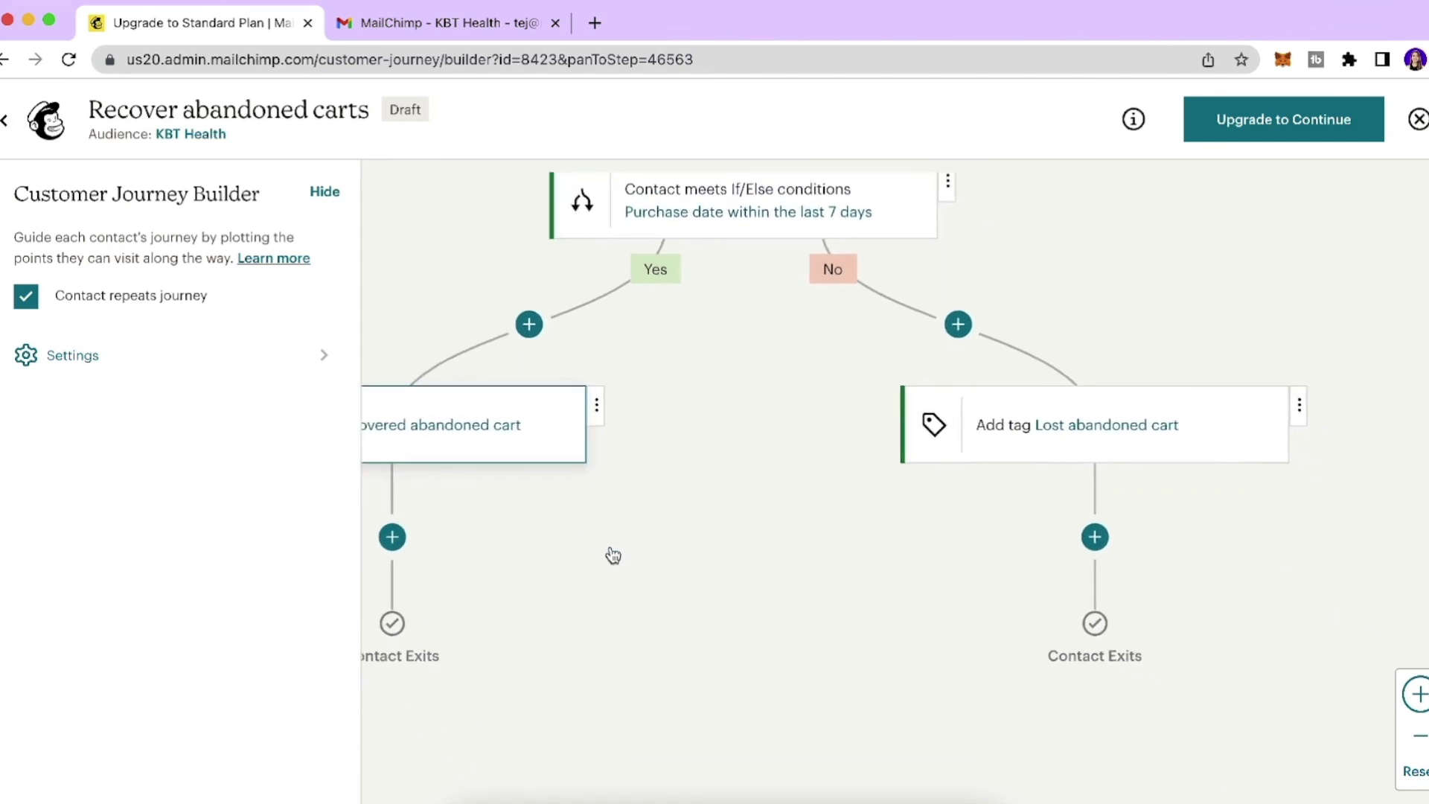
{"action": "scroll", "coordinate": [612, 555], "scroll_direction": "up", "scroll_amount": 1}
{"action": "scroll", "coordinate": [613, 555], "scroll_direction": "right", "scroll_amount": 1}
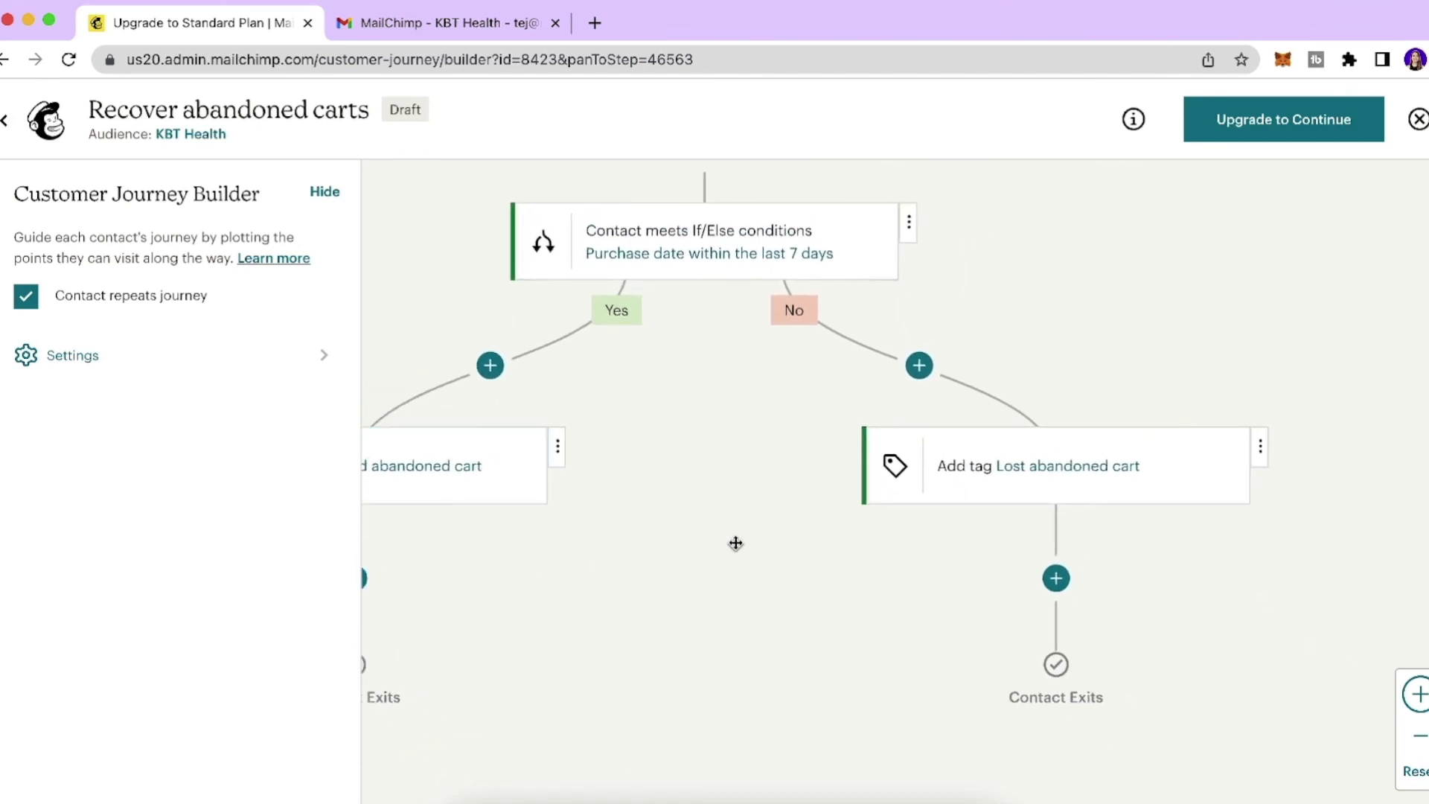
{"action": "scroll", "coordinate": [819, 521], "scroll_direction": "right", "scroll_amount": 1}
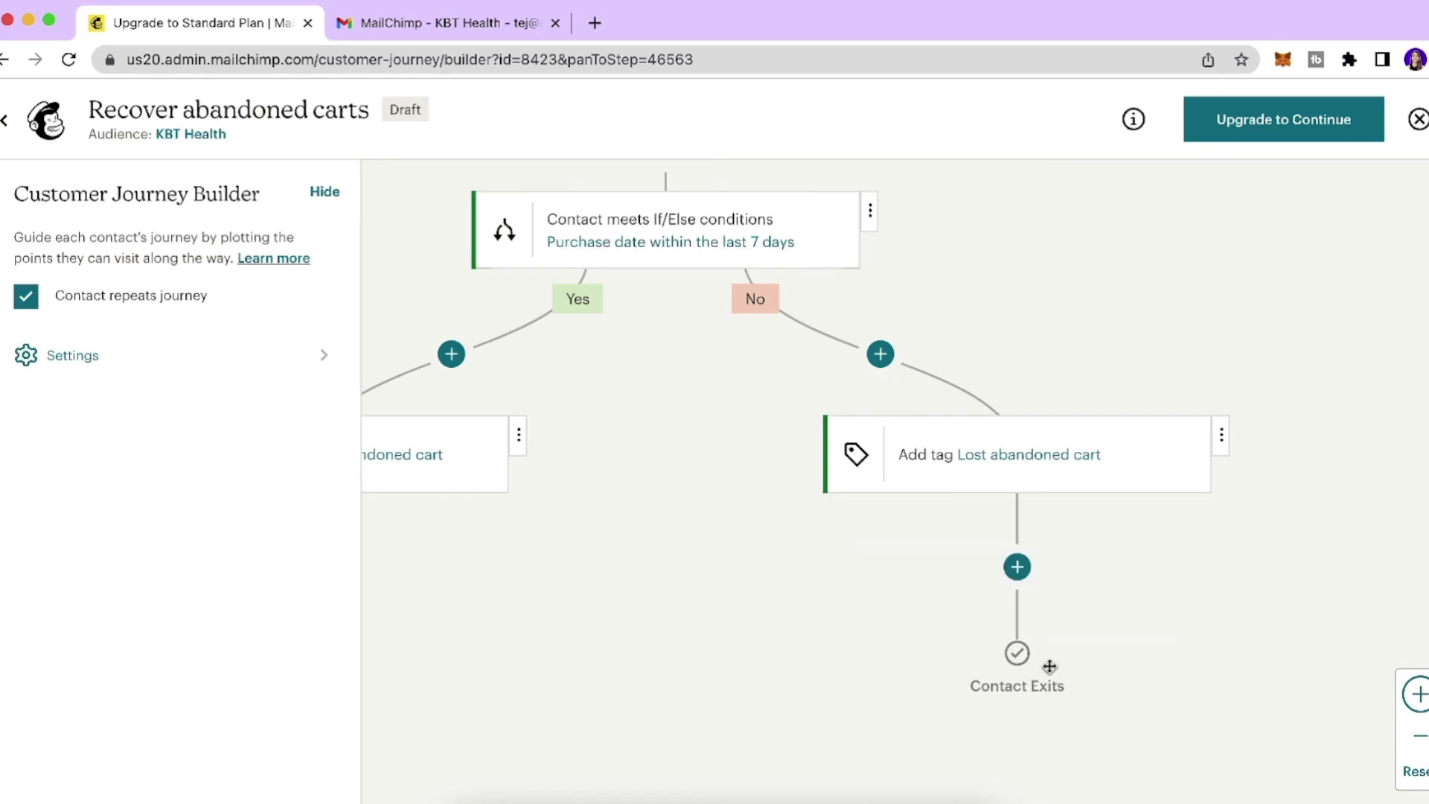
{"action": "scroll", "coordinate": [1048, 666], "scroll_direction": "down", "scroll_amount": 10}
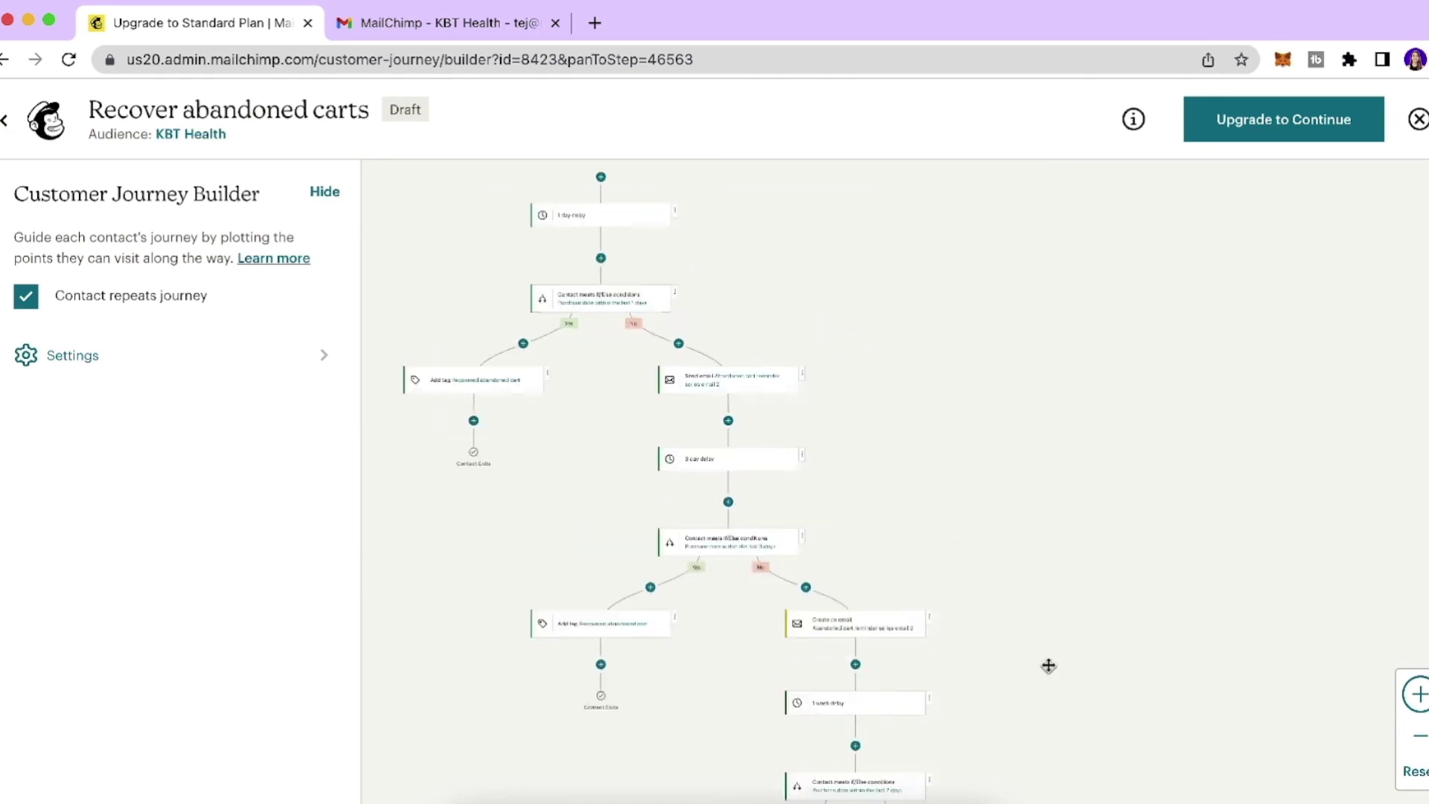
{"action": "scroll", "coordinate": [1049, 665], "scroll_direction": "down", "scroll_amount": 2}
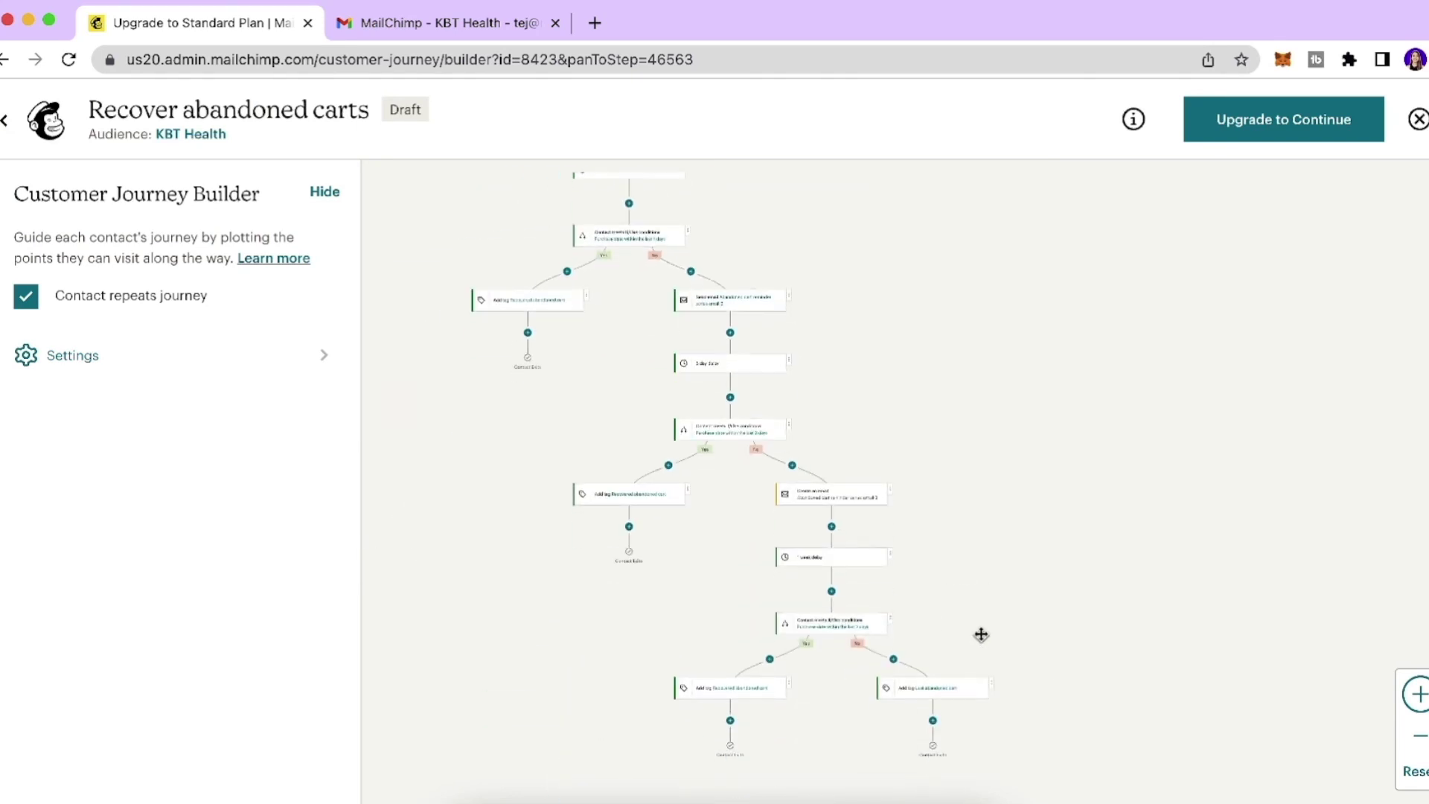
{"action": "scroll", "coordinate": [904, 542], "scroll_direction": "up", "scroll_amount": 5}
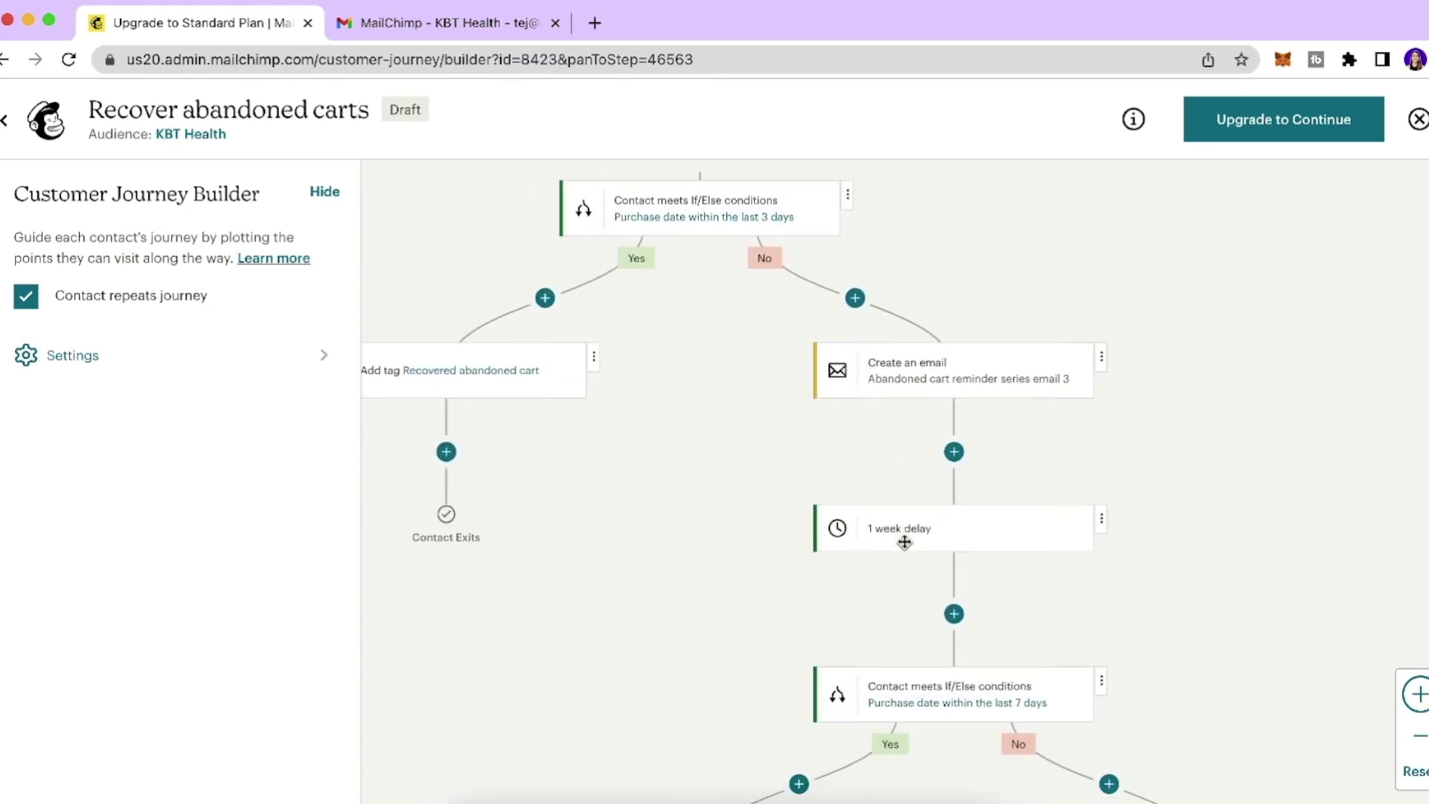
{"action": "scroll", "coordinate": [904, 542], "scroll_direction": "down", "scroll_amount": 5}
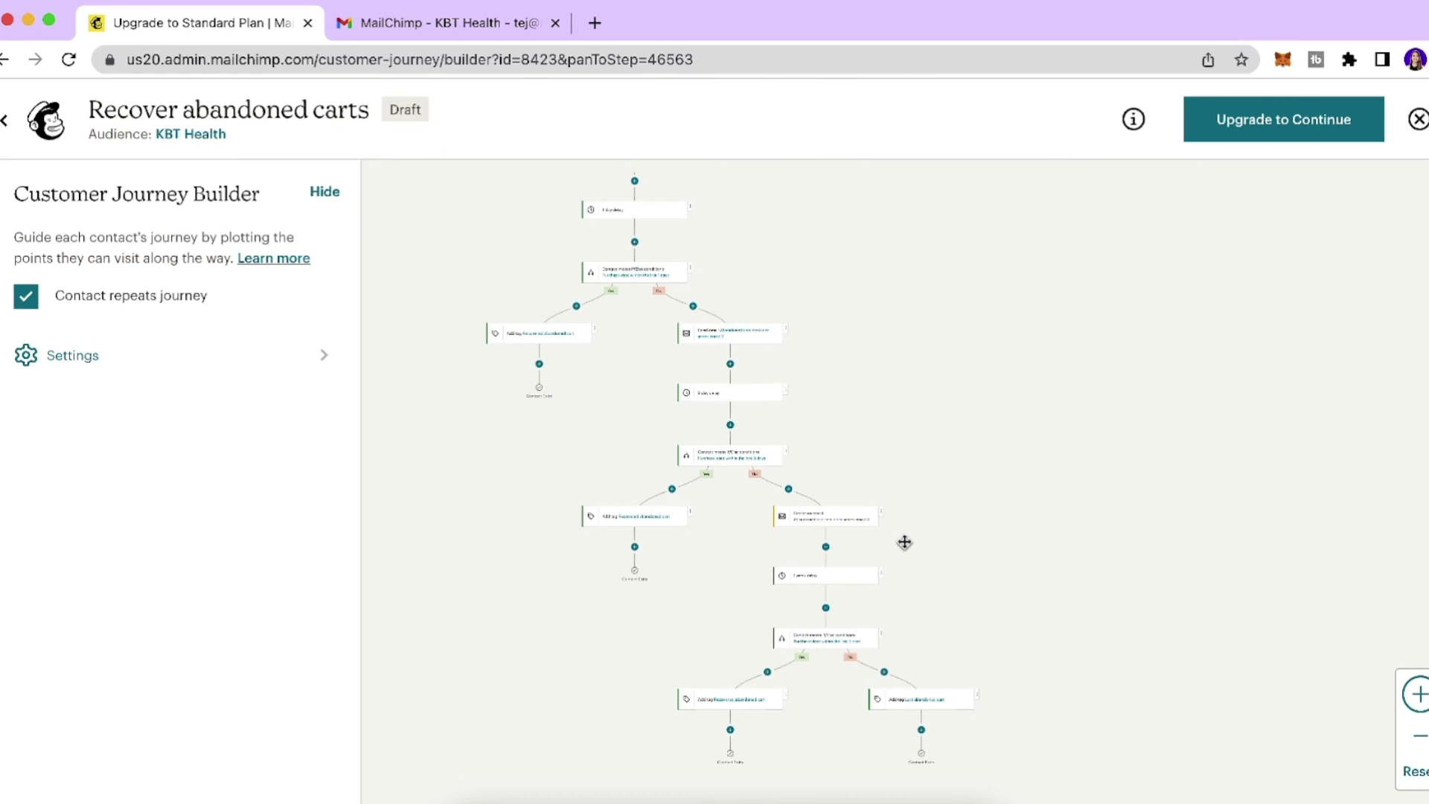